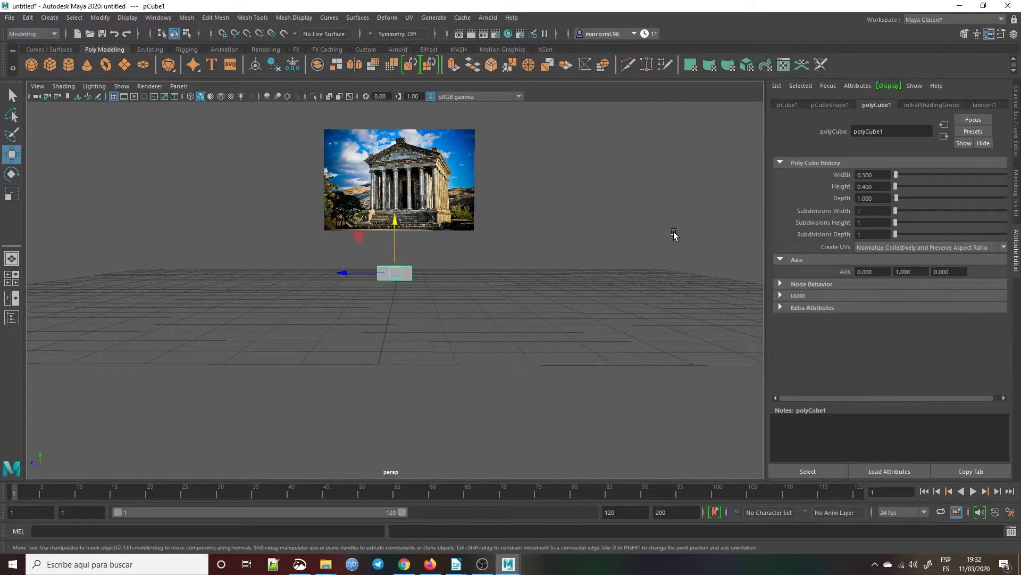
Set the cube's width to 2 and scale it into a large flat slab, about 11.5 times in depth and widened along X.
alt+drag(674, 235, 655, 246)
drag(400, 229, 400, 238)
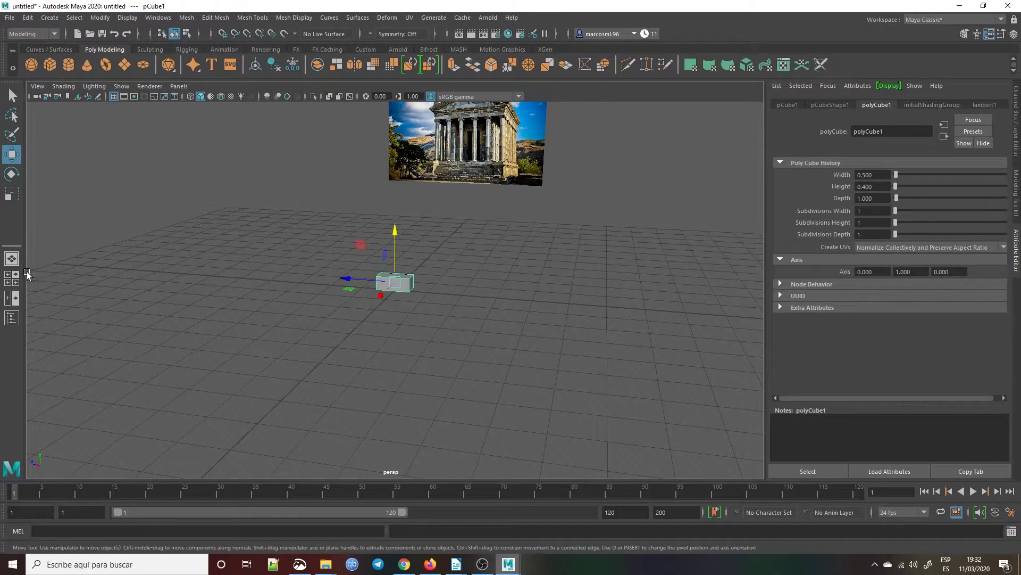
click(8, 274)
drag(581, 370, 584, 375)
click(11, 259)
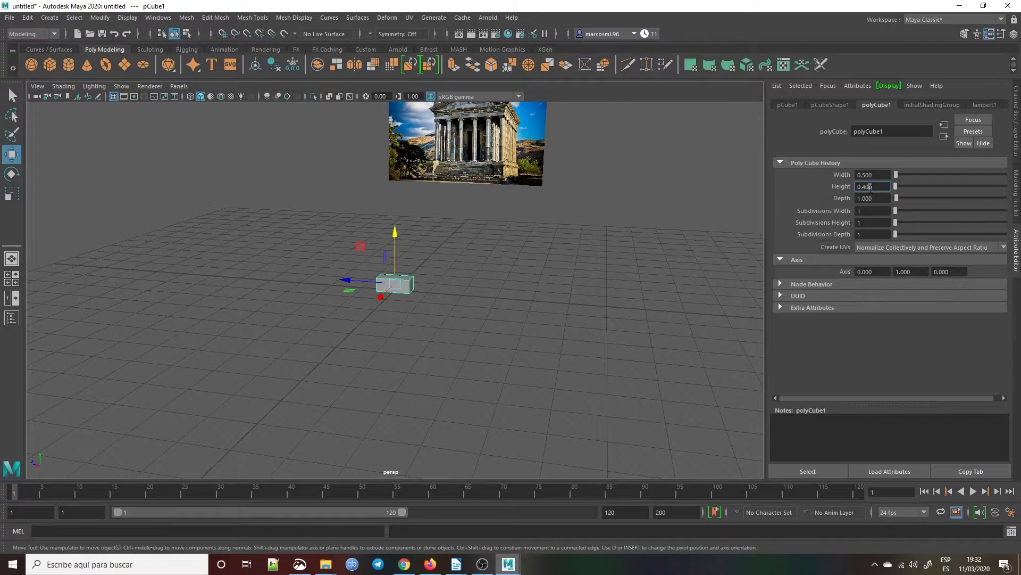
drag(347, 280, 331, 279)
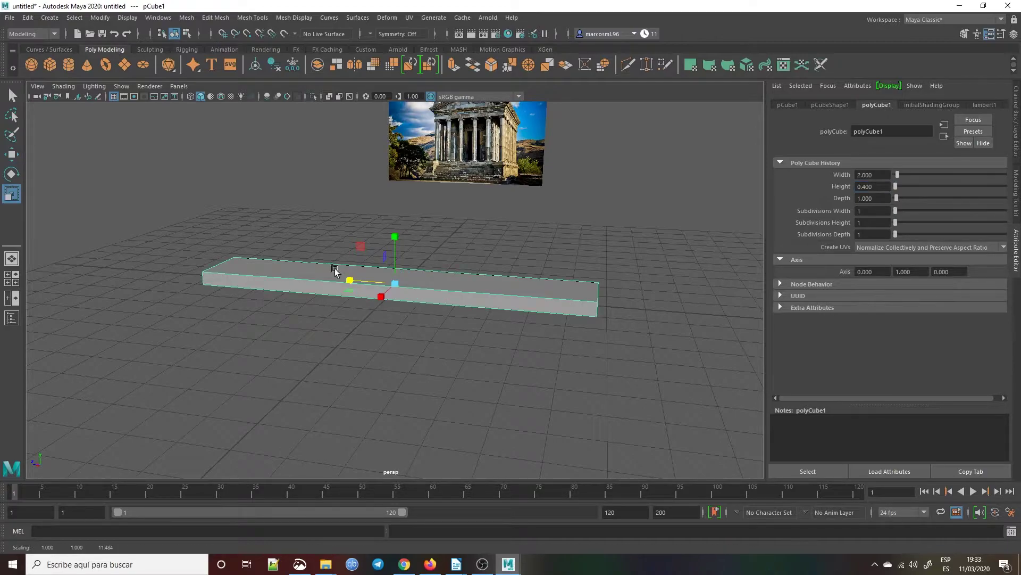
click(394, 239)
drag(381, 296, 283, 468)
scroll(413, 349, down, 3)
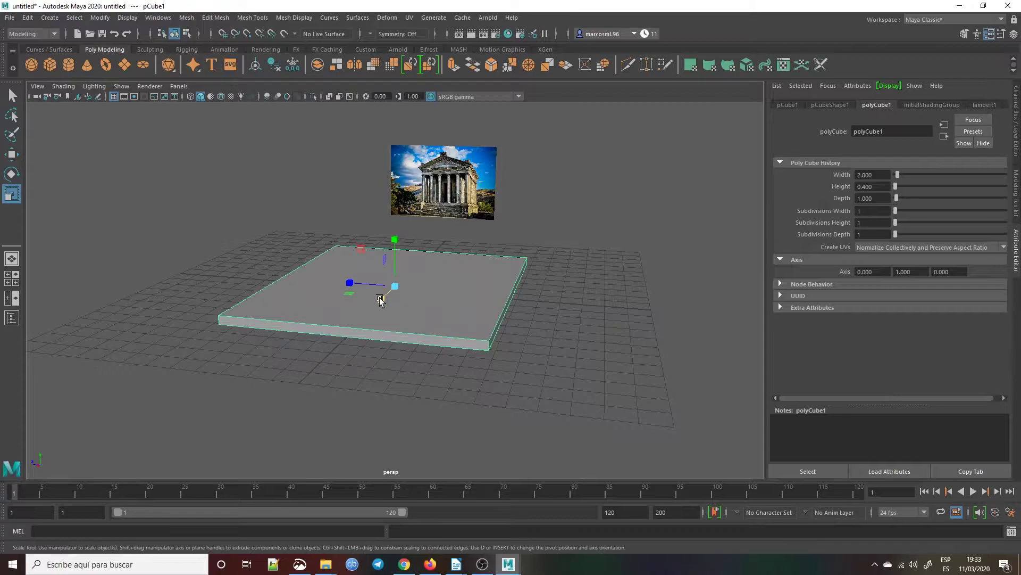
drag(380, 299, 379, 307)
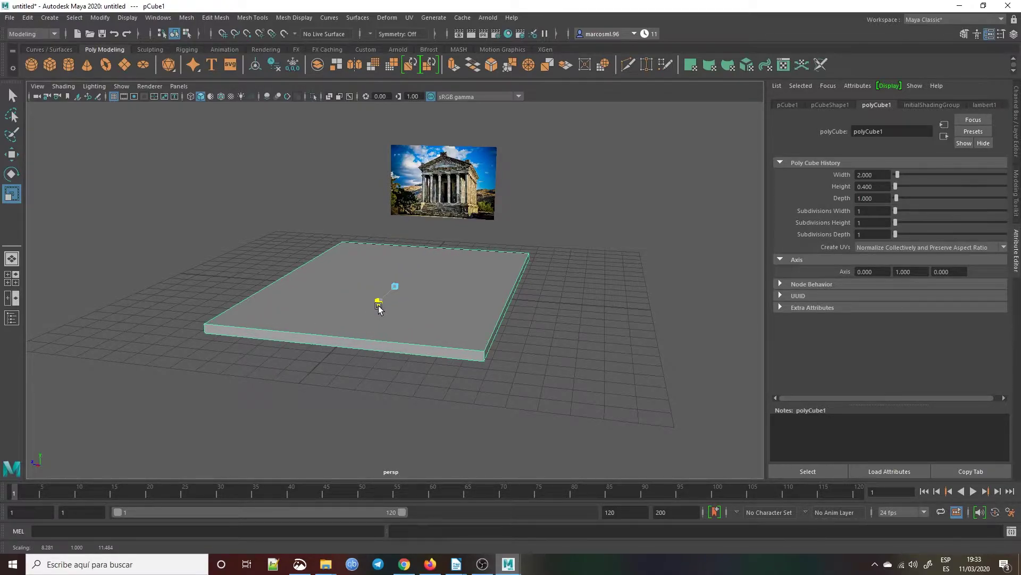
drag(379, 307, 372, 286)
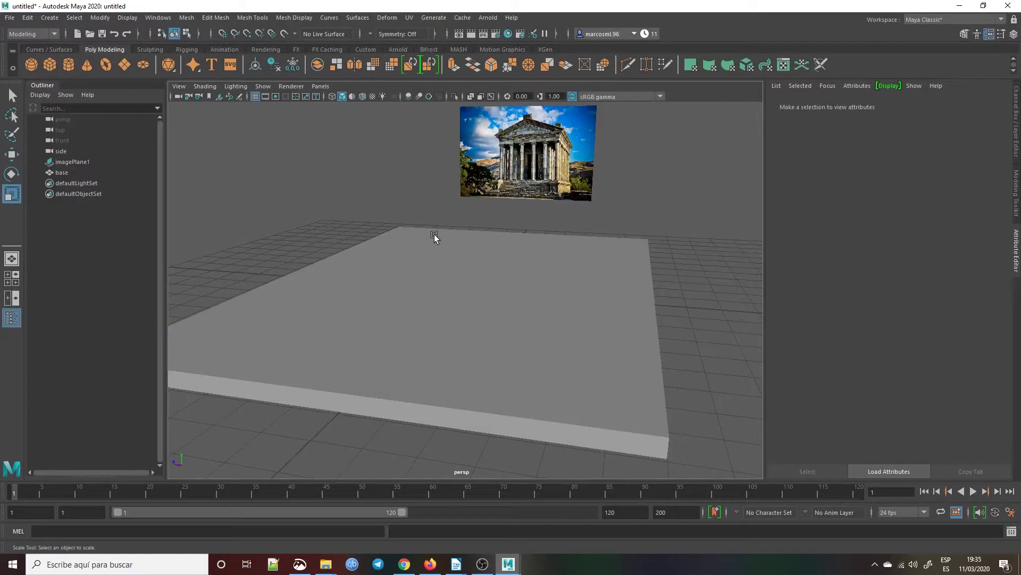
Create a new polygon cube with default dimensions and raise it above the middle of the base slab.
click(50, 65)
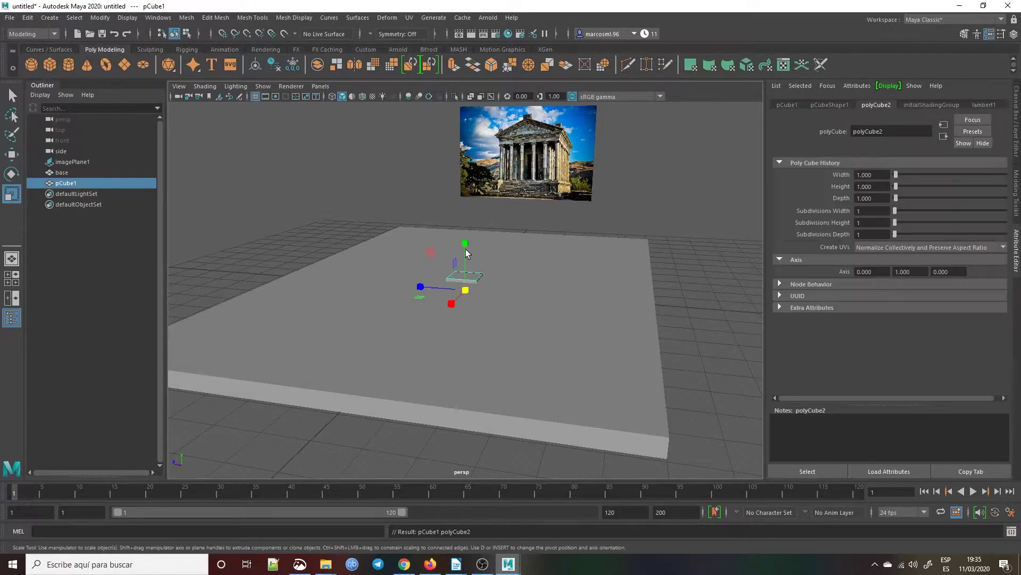
drag(466, 248, 472, 132)
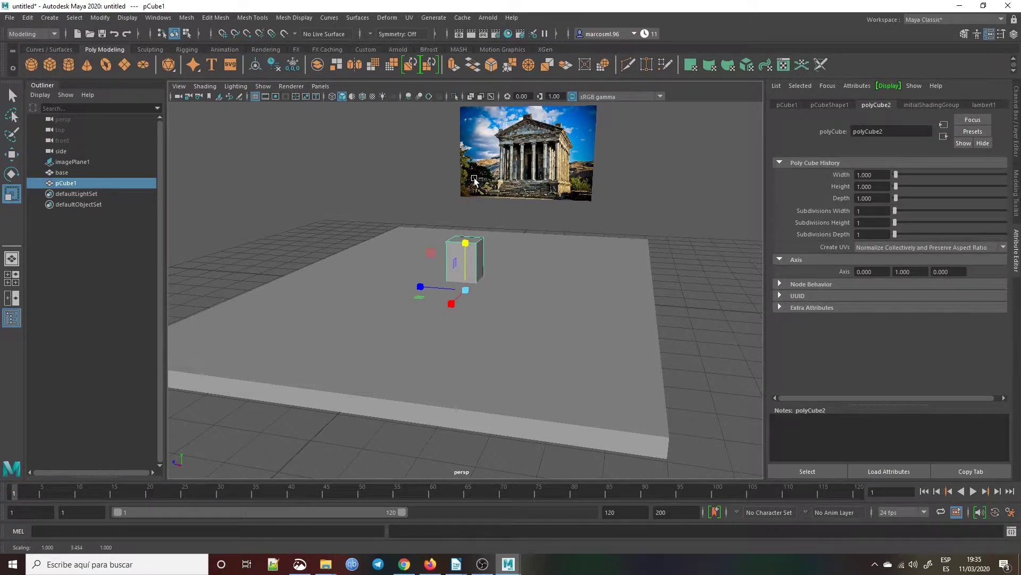
key(ctrl+z)
key(w)
drag(472, 234, 493, 215)
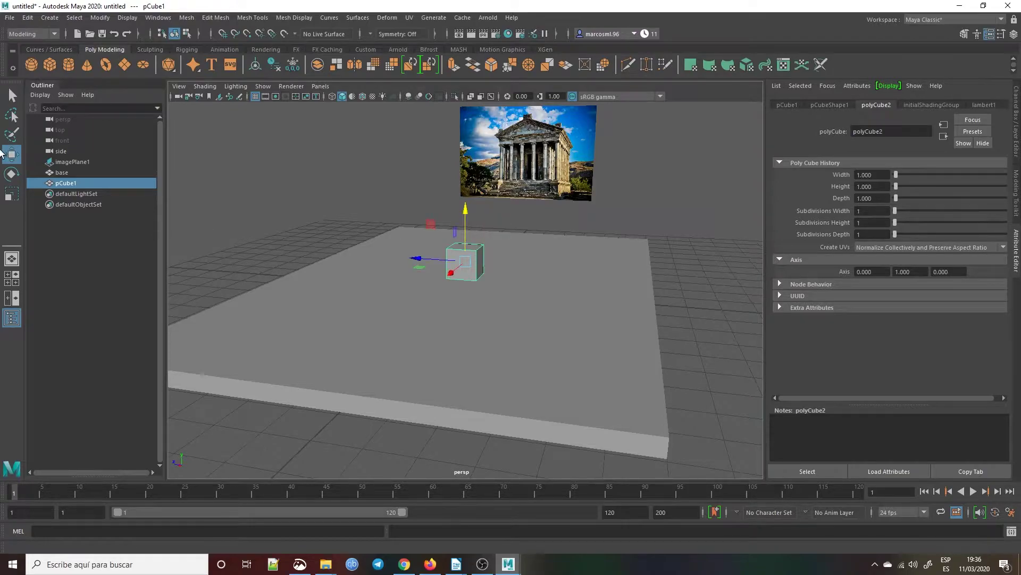
In the side view, move the new cube along Z to about 5.4, just inside the base slab's edge.
click(11, 278)
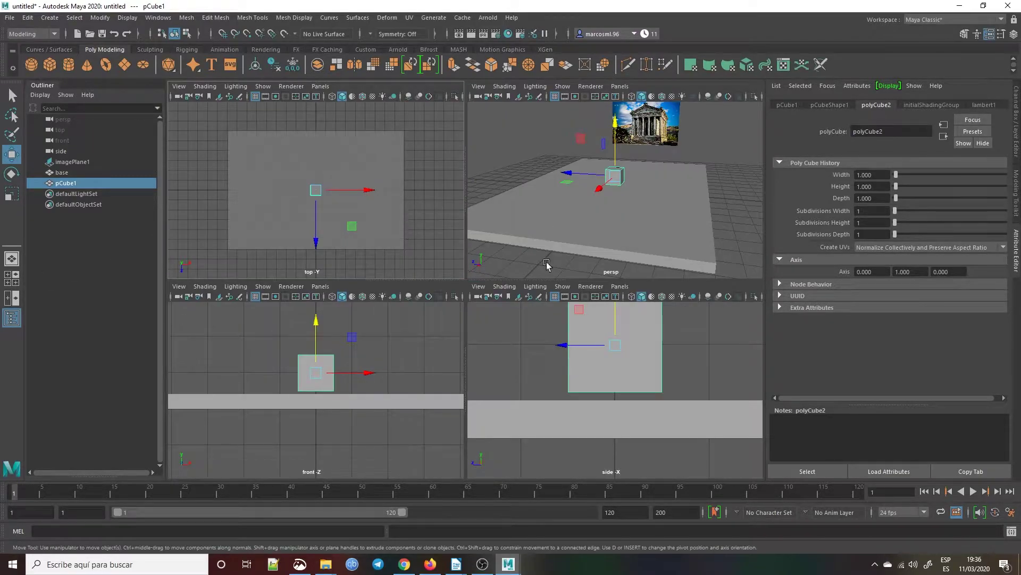
key(space)
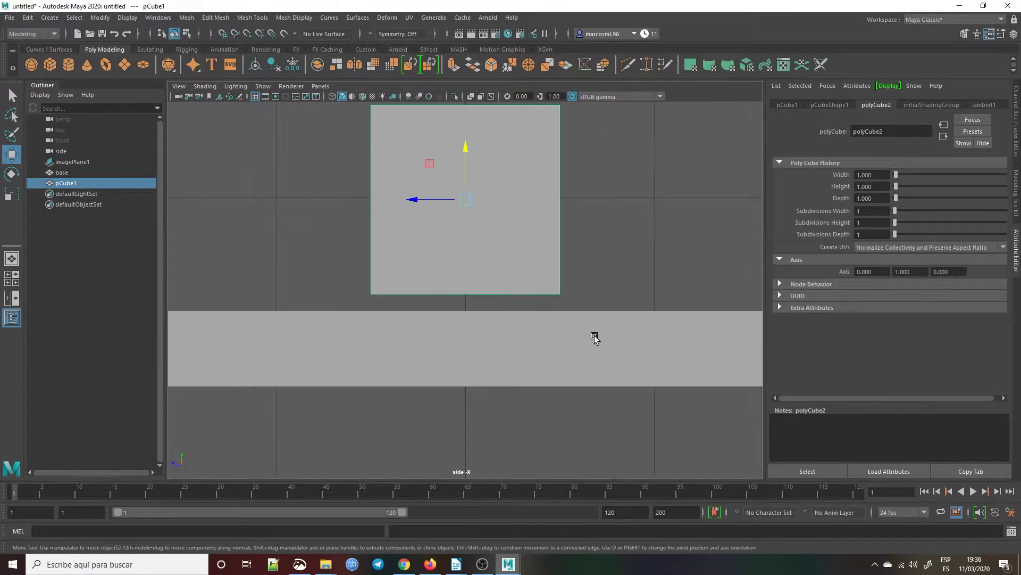
scroll(566, 298, down, 5)
scroll(566, 298, up, 2)
drag(431, 273, 186, 271)
scroll(272, 270, up, 2)
key(f)
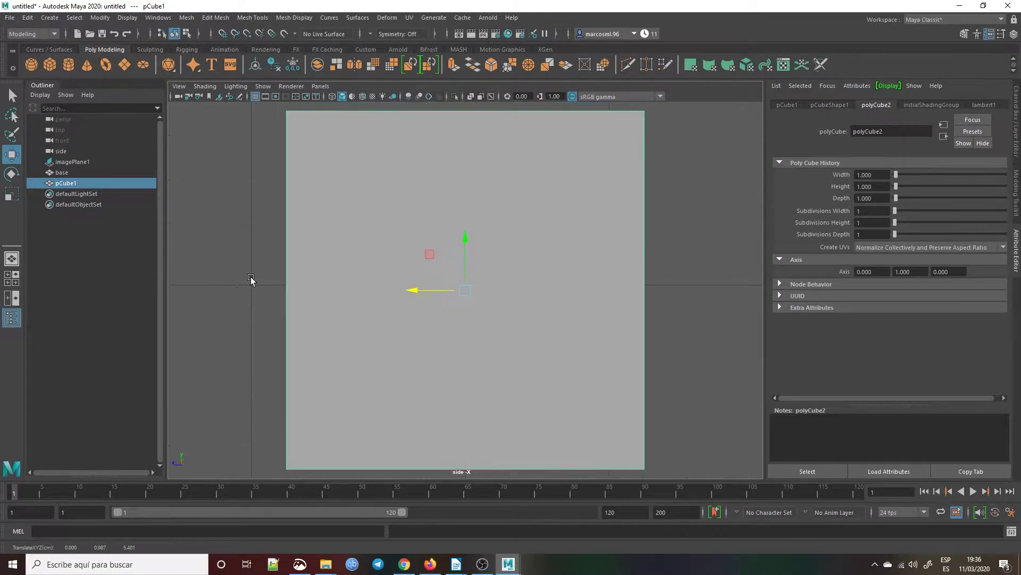
Lower the cube to about 0.90 in Y so it rests on the base slab's top surface.
scroll(405, 295, down, 5)
scroll(468, 278, down, 3)
scroll(467, 283, up, 3)
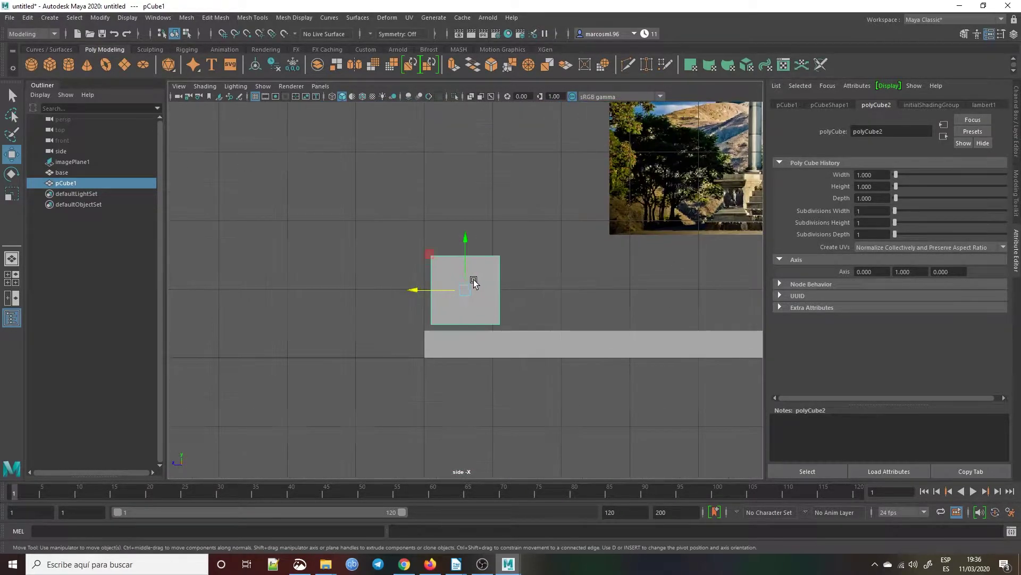
mouse_move(465, 249)
mouse_down()
mouse_move(467, 235)
mouse_move(473, 250)
mouse_up()
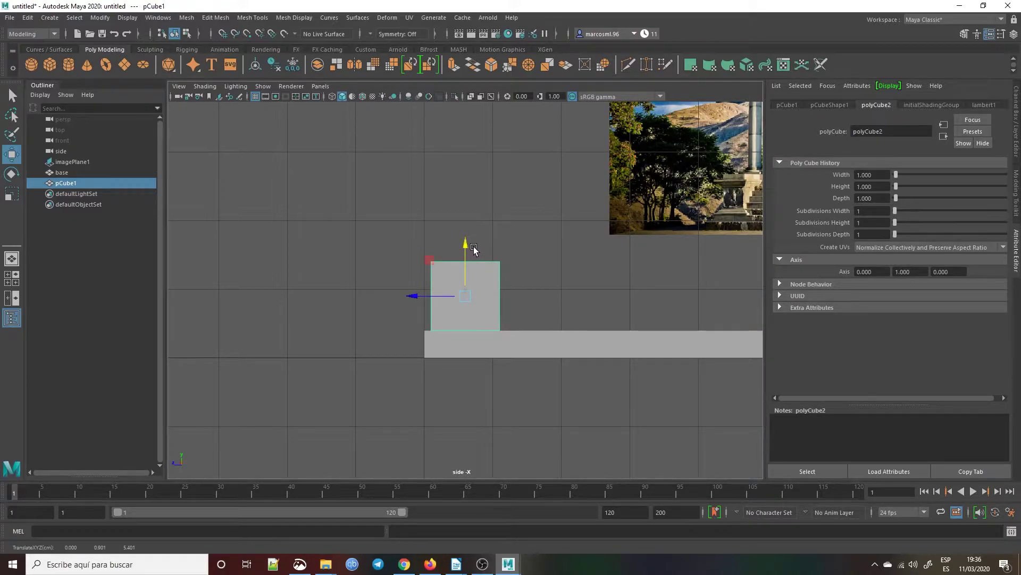
Move the cube along X to about 8.3, placing it in the corner of the base slab.
click(14, 278)
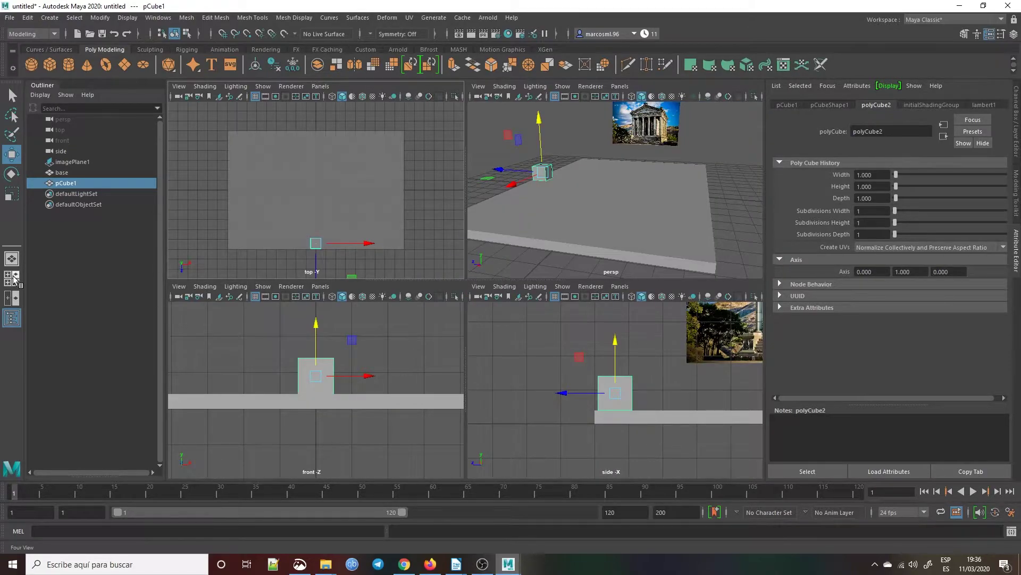
drag(366, 377, 607, 369)
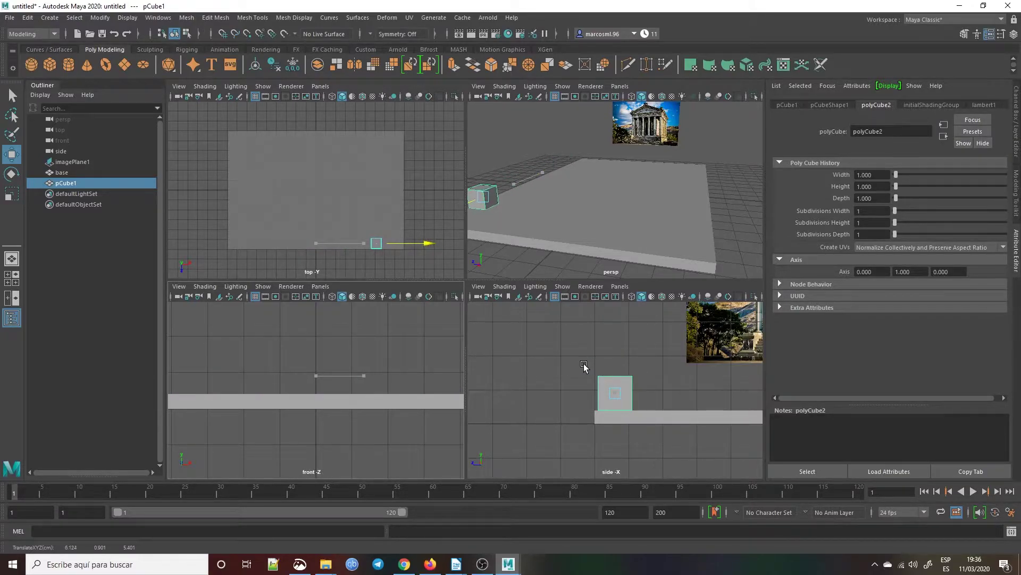
key(f)
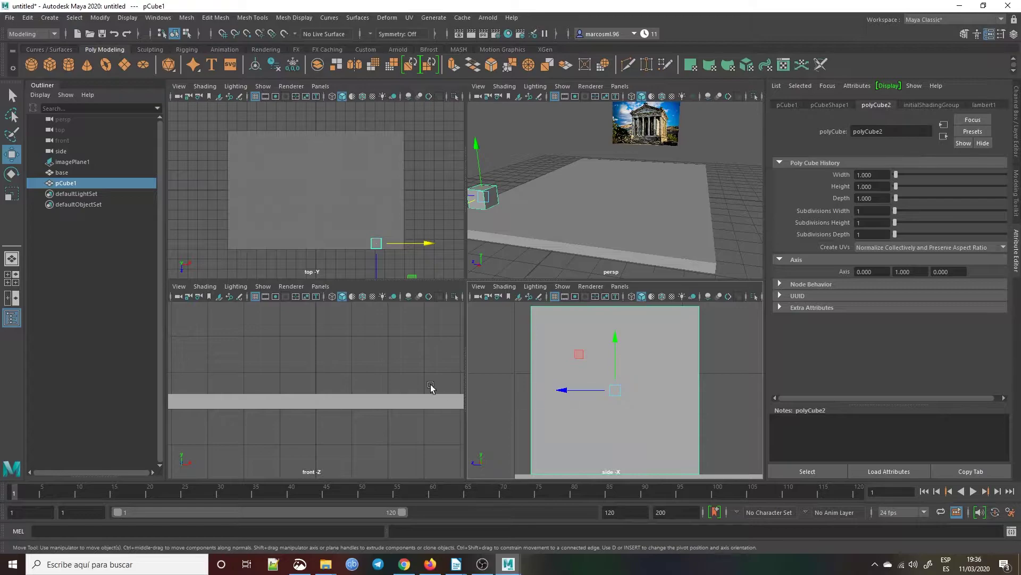
key(f)
scroll(377, 375, down, 3)
scroll(604, 387, down, 3)
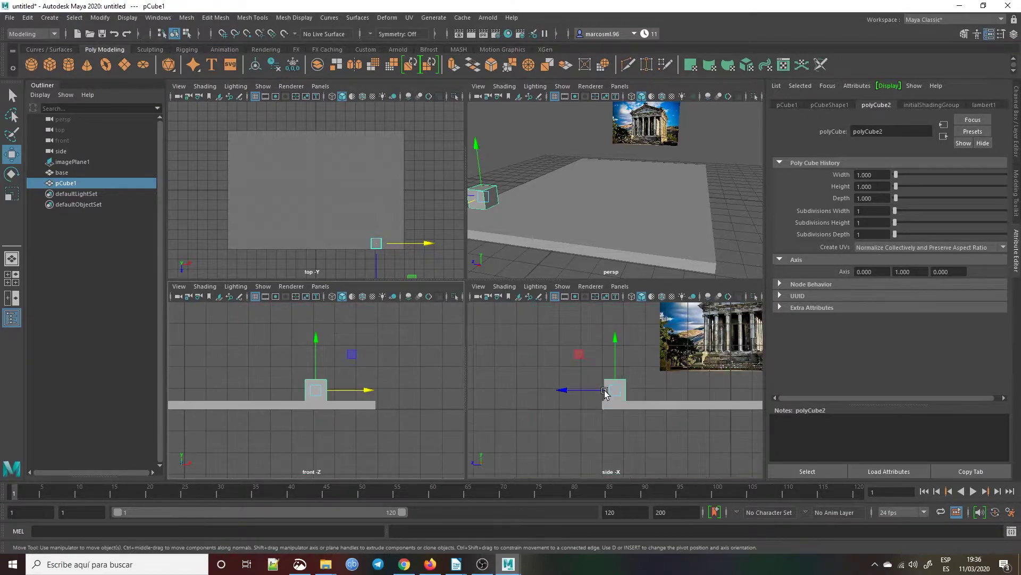
scroll(342, 392, up, 2)
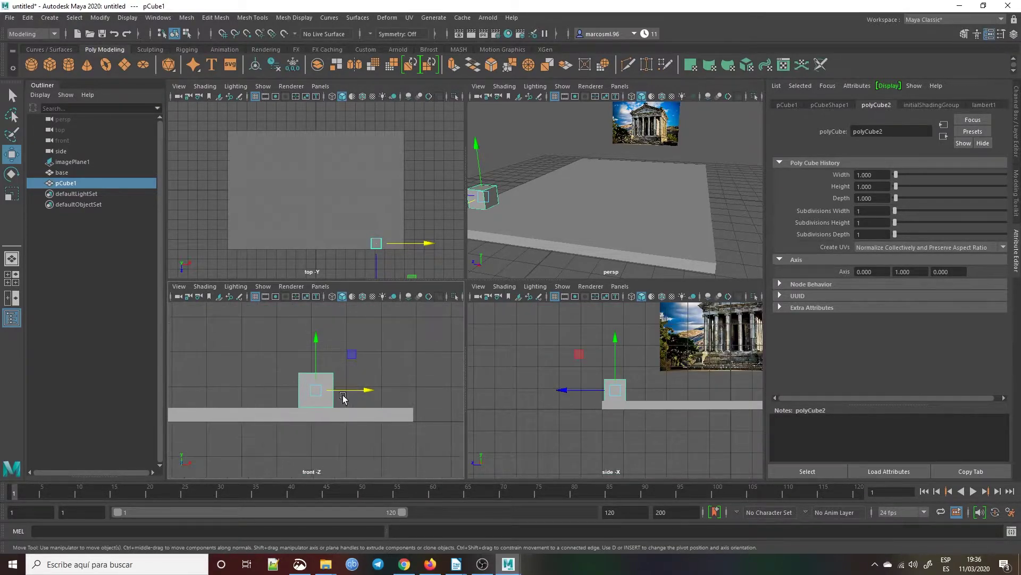
drag(354, 392, 426, 392)
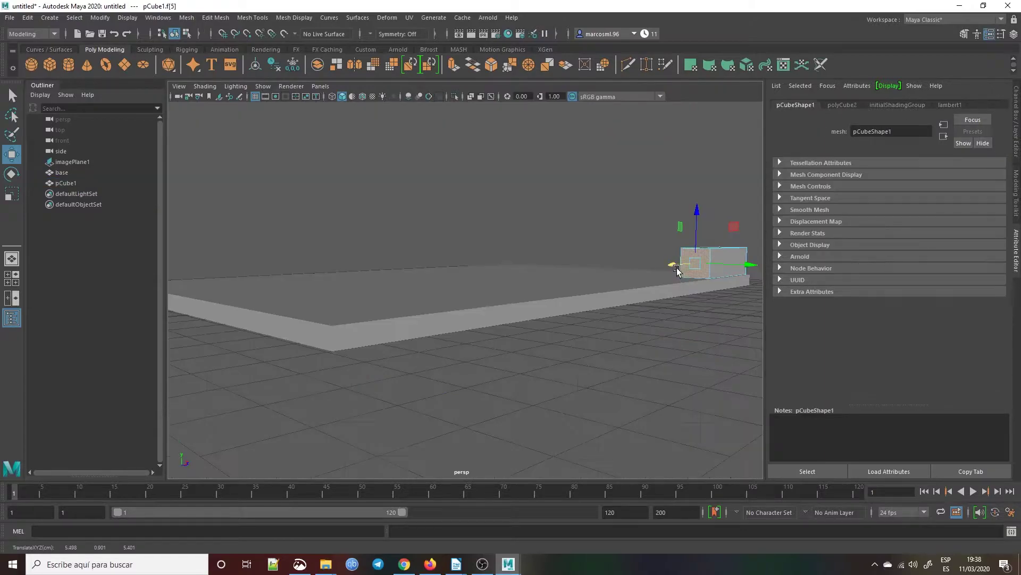
Extend the cube's inner end face along X to about -8.8 at the base's opposite edge, and raise its top face slightly.
drag(676, 265, 232, 318)
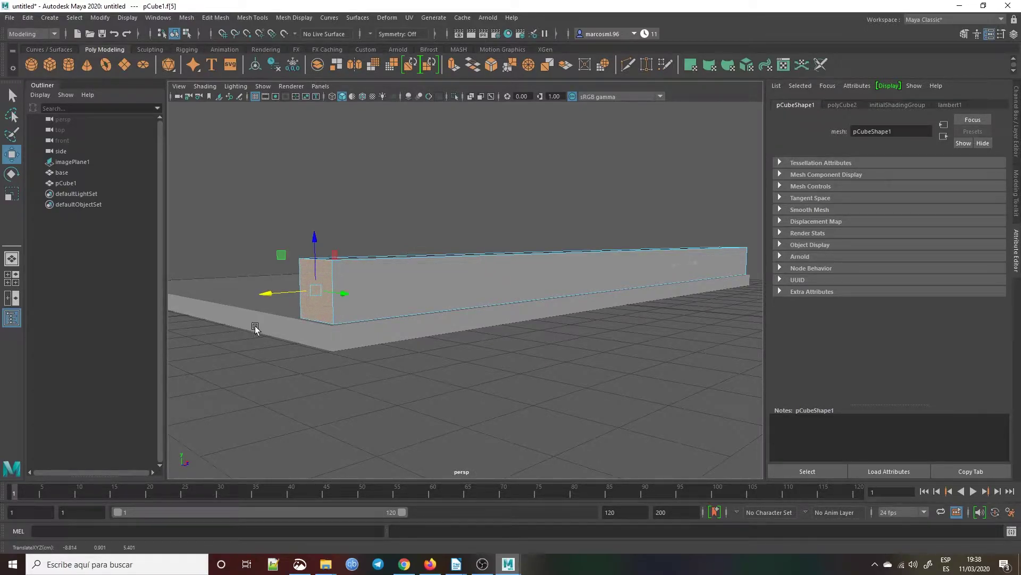
click(438, 371)
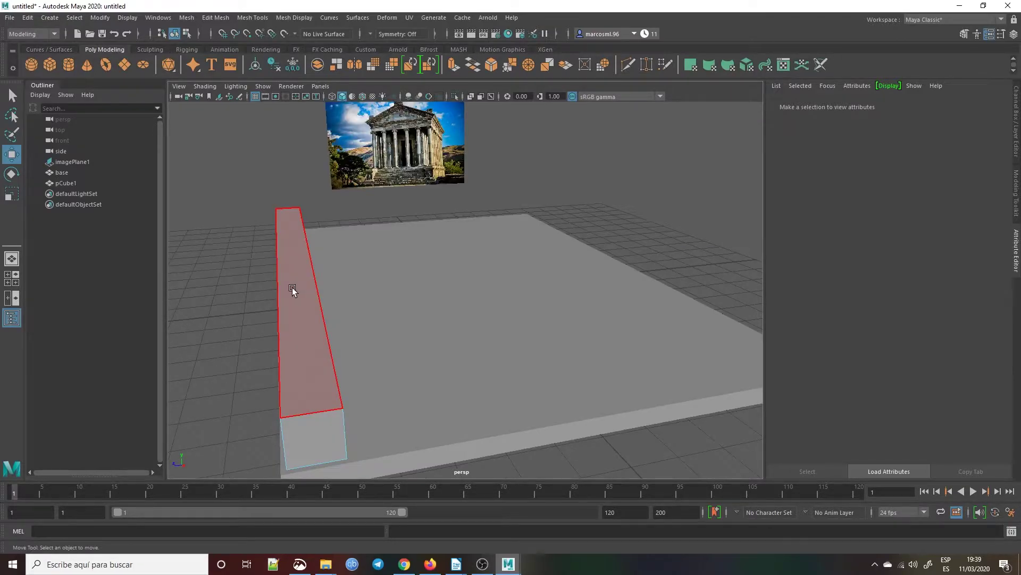
click(292, 288)
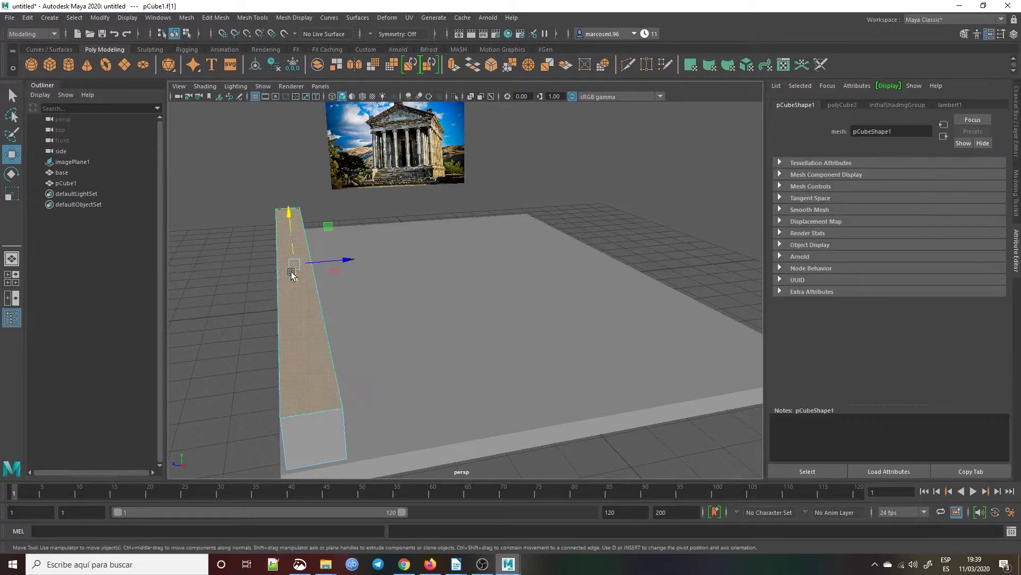
drag(290, 232, 231, 214)
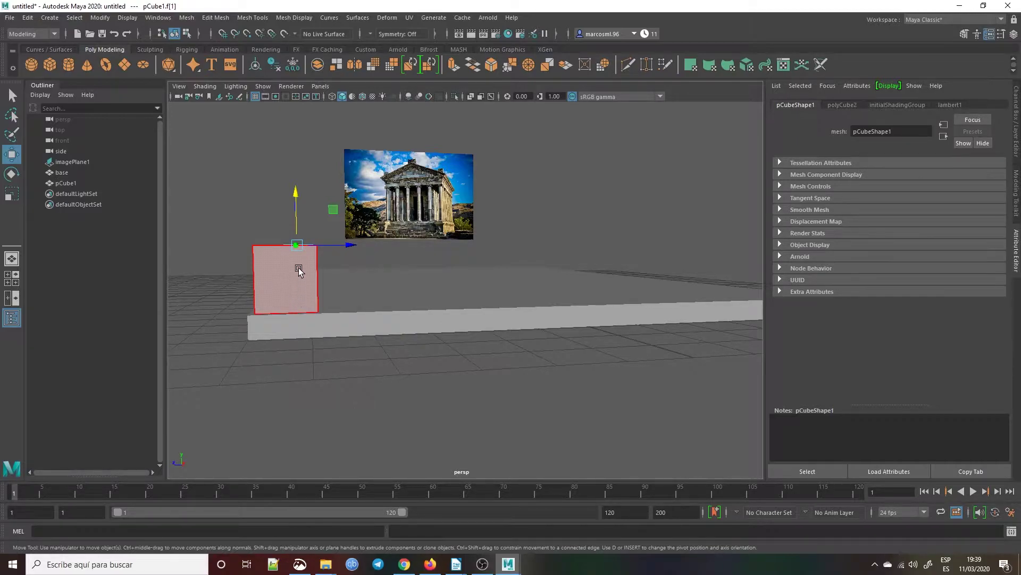
click(343, 355)
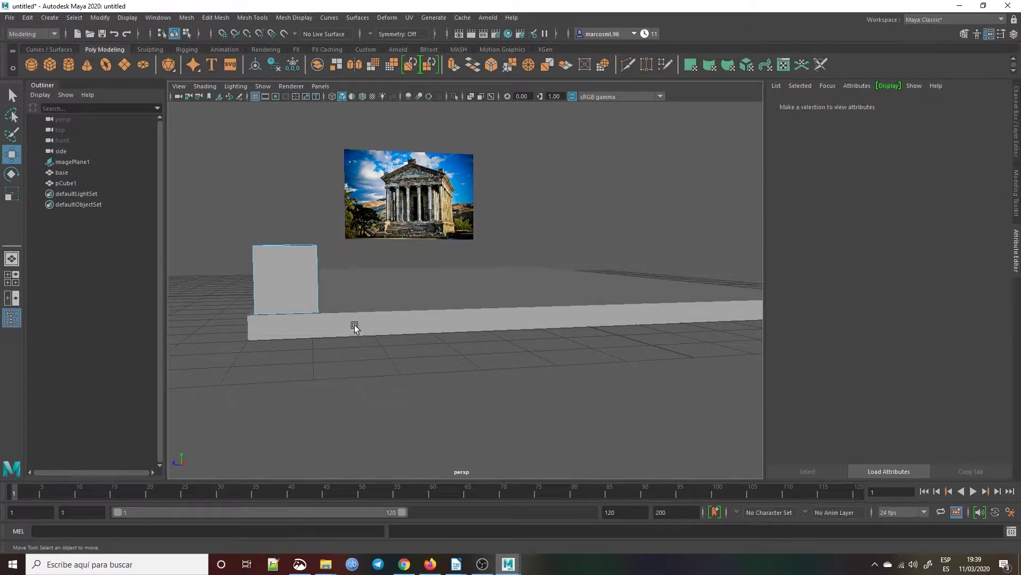
Lower the base slab's top face slightly to make the slab thinner.
click(360, 304)
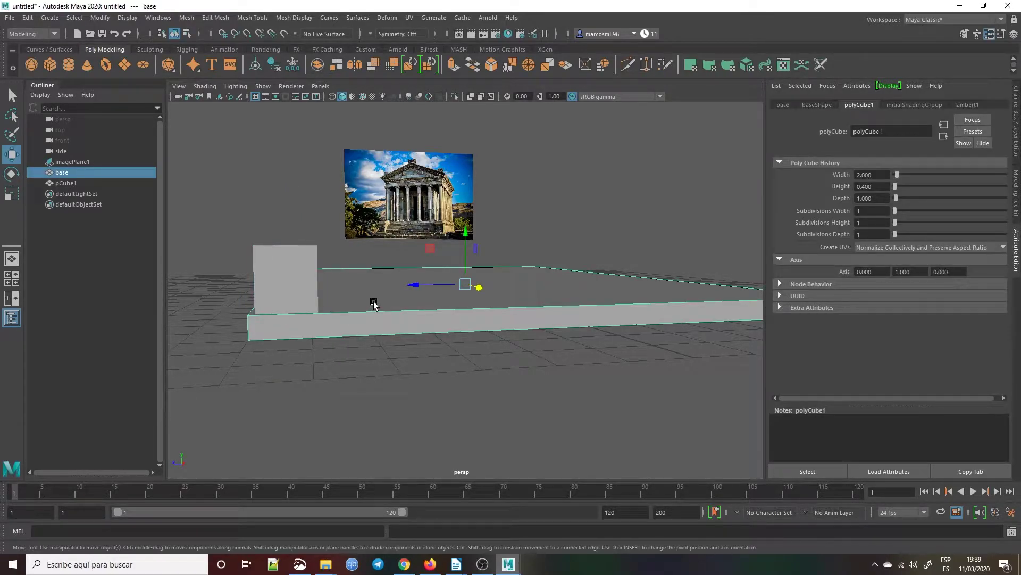
key(space)
right_drag(388, 271, 389, 300)
click(430, 288)
drag(469, 228, 207, 283)
click(206, 302)
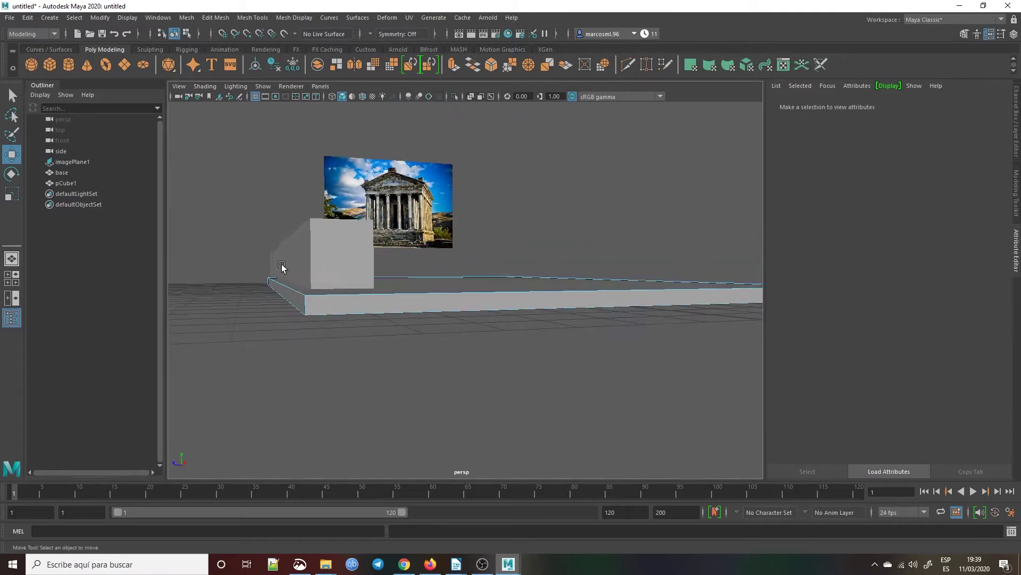
Lower the long block to about 0.82 in Y so it sits on the thinner base slab.
click(356, 253)
drag(352, 210, 349, 214)
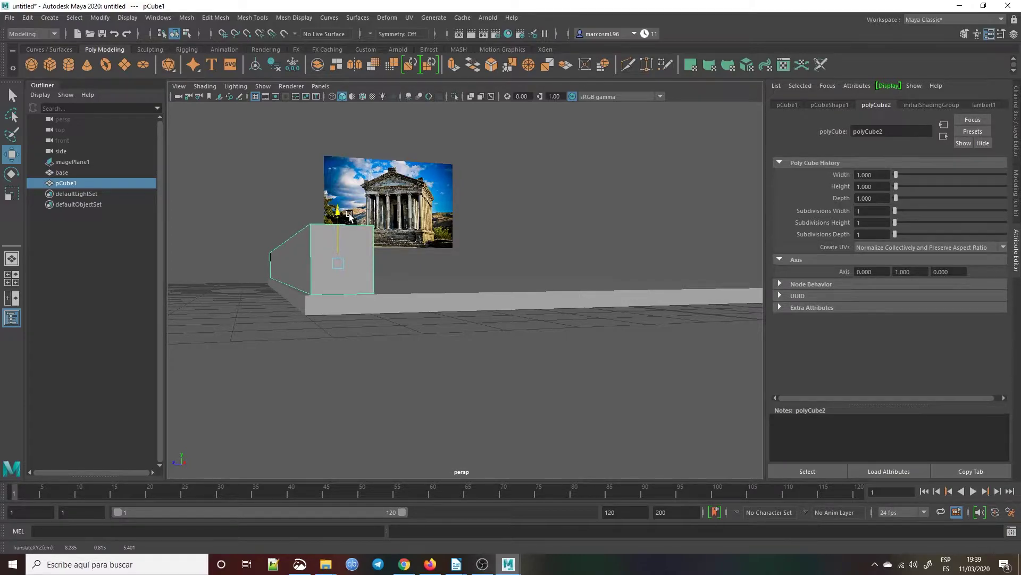
click(407, 365)
Try 2 height subdivisions on the long block and restore the value to 1.
alt+drag(269, 306, 301, 309)
click(11, 283)
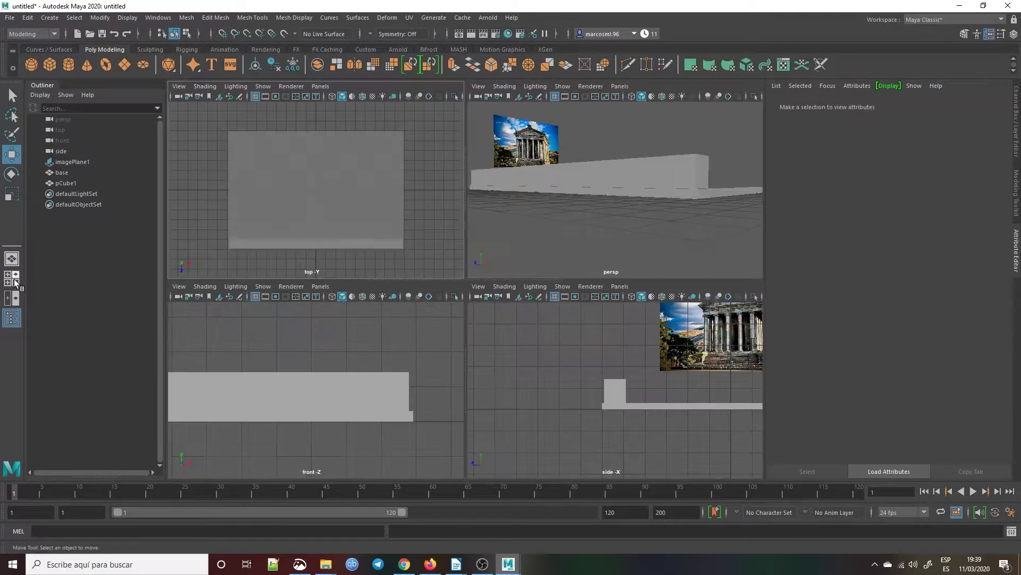
click(376, 402)
mouse_move(377, 403)
alt+right_down()
mouse_move(396, 420)
mouse_move(367, 407)
alt+right_up()
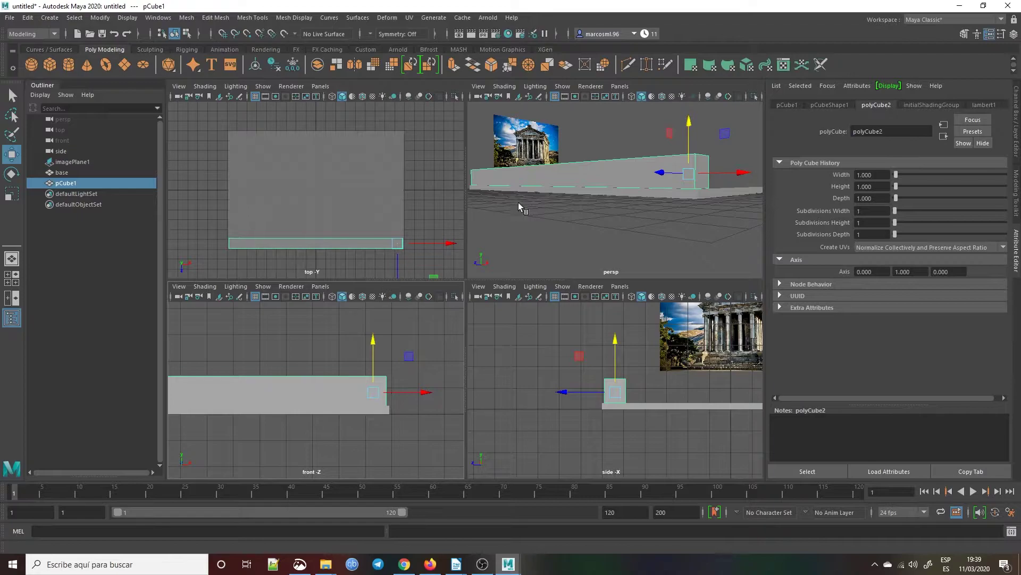
key(space)
alt+drag(633, 171, 586, 177)
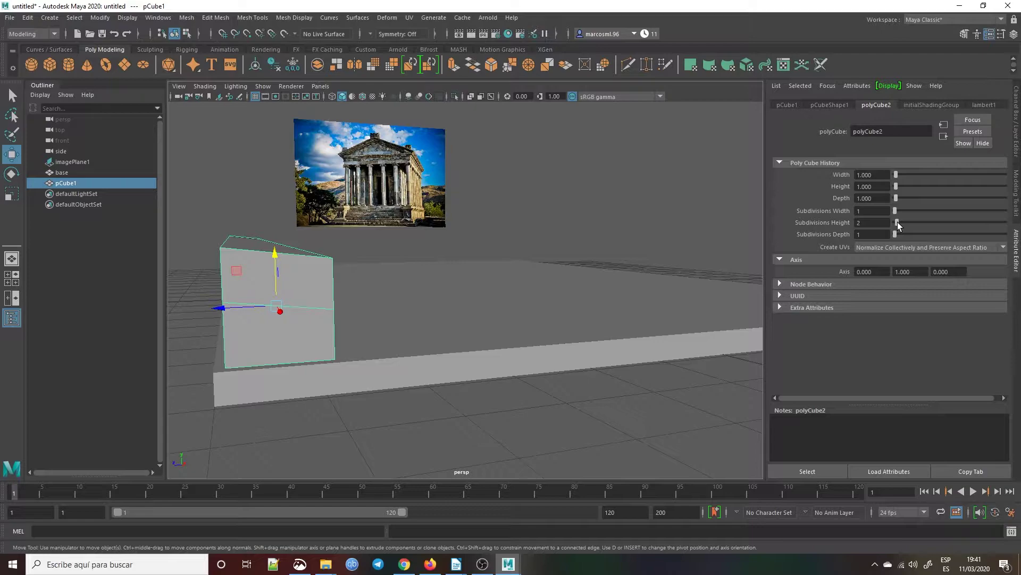
drag(898, 226, 893, 224)
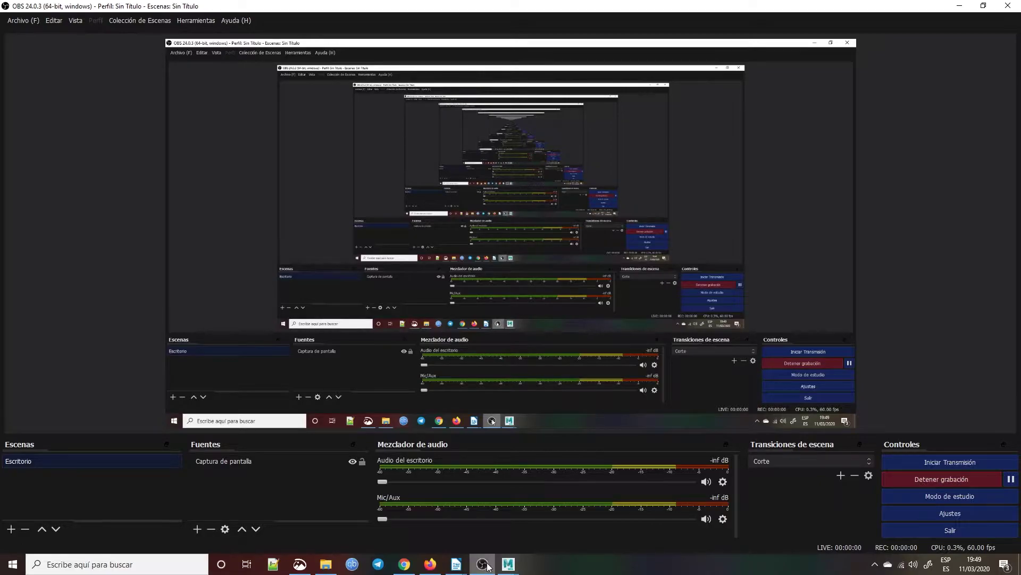
Switch to the Maya scene window and set the block's width and height subdivisions to 1.
mouse_move(501, 569)
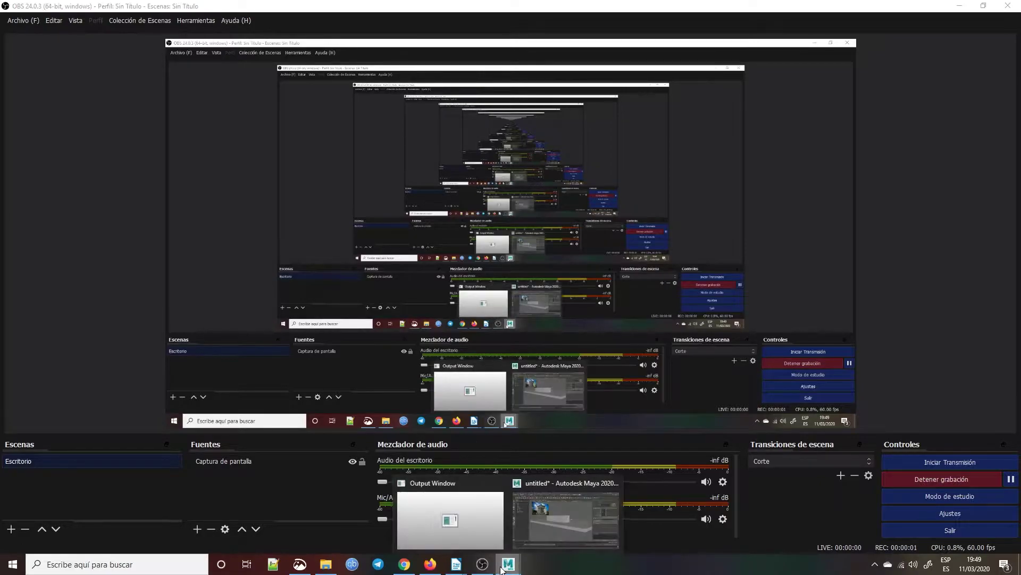
click(552, 515)
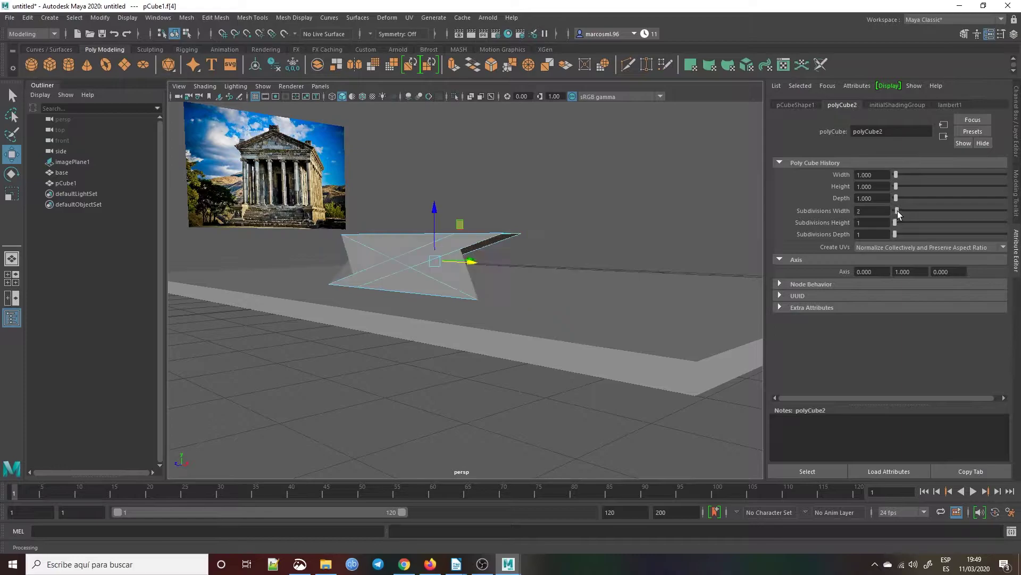
mouse_move(897, 226)
mouse_down()
mouse_move(910, 228)
mouse_move(879, 227)
mouse_up()
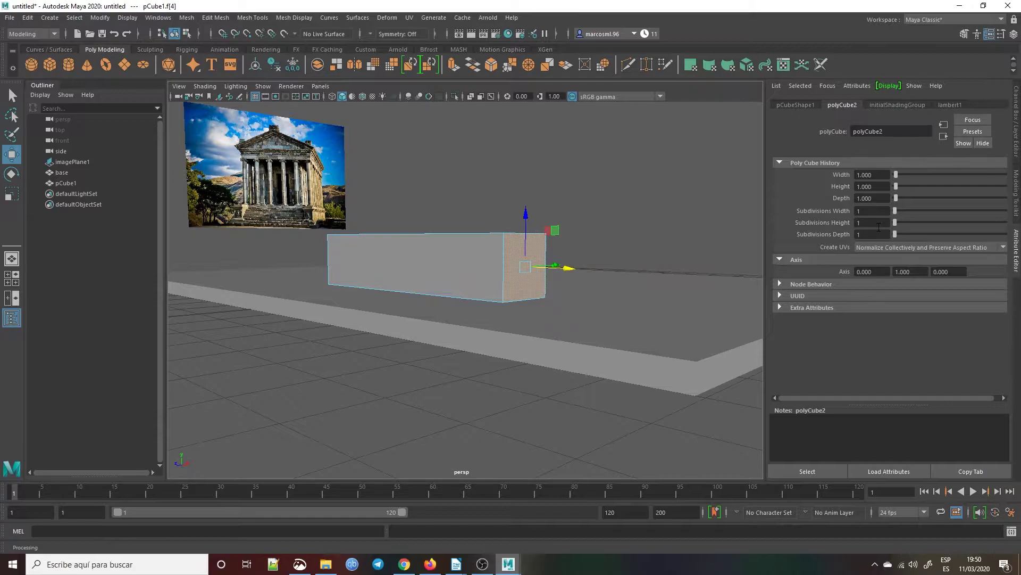
click(482, 563)
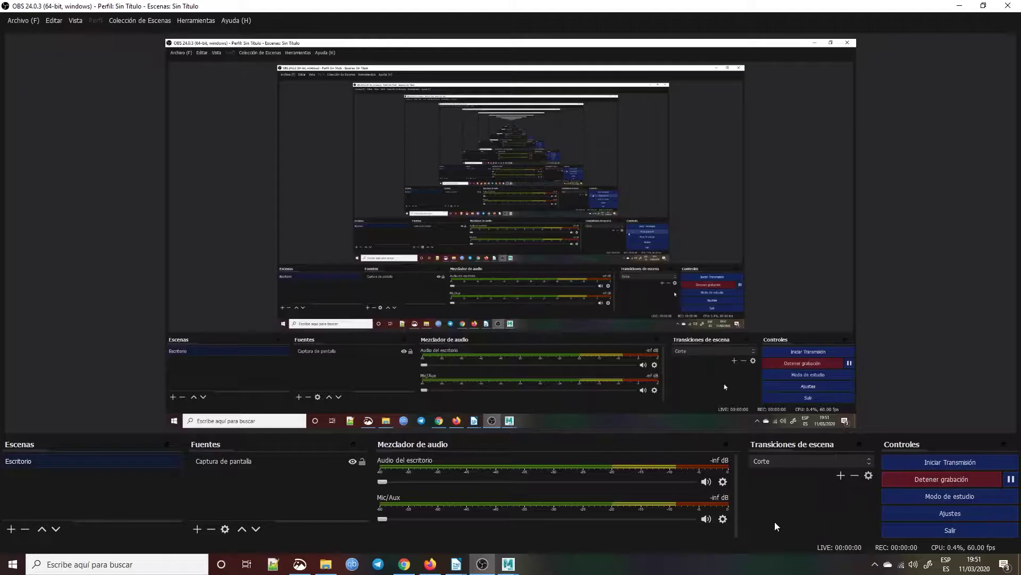
click(532, 511)
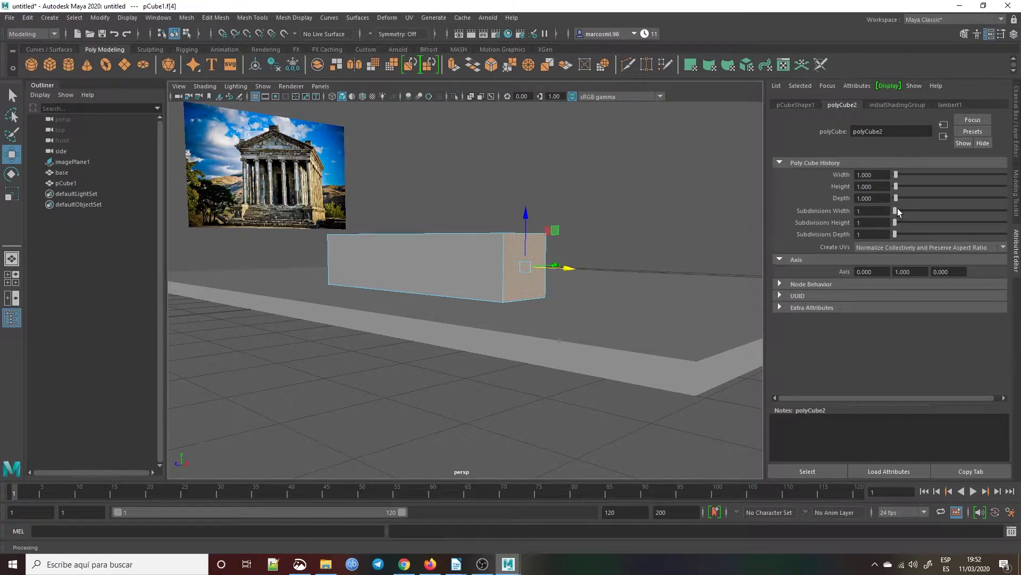
drag(896, 211, 896, 212)
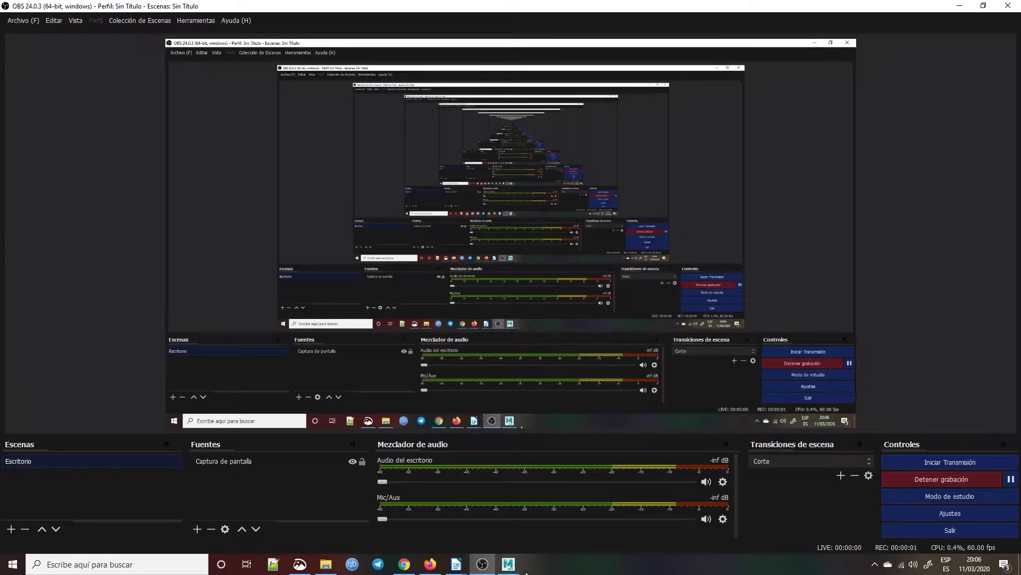
Switch to the Maya scene window and raise the small block's top face slightly to make the block taller.
click(510, 564)
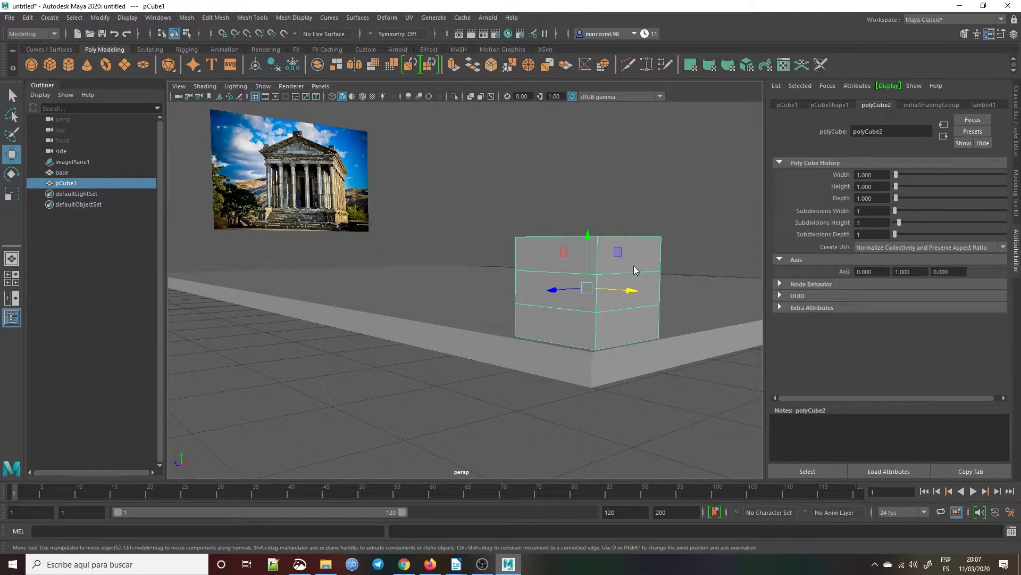
right_click(634, 269)
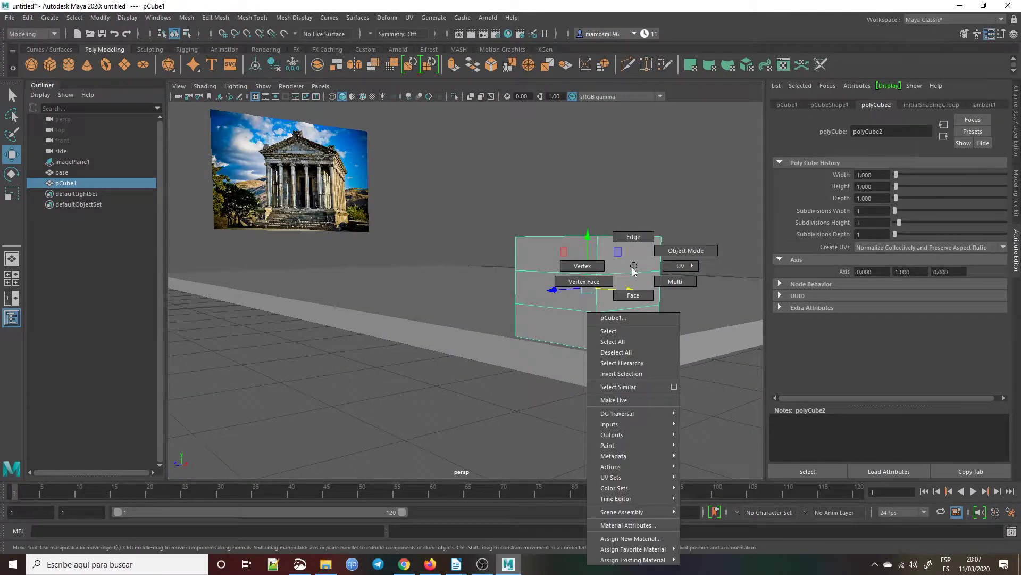
click(632, 296)
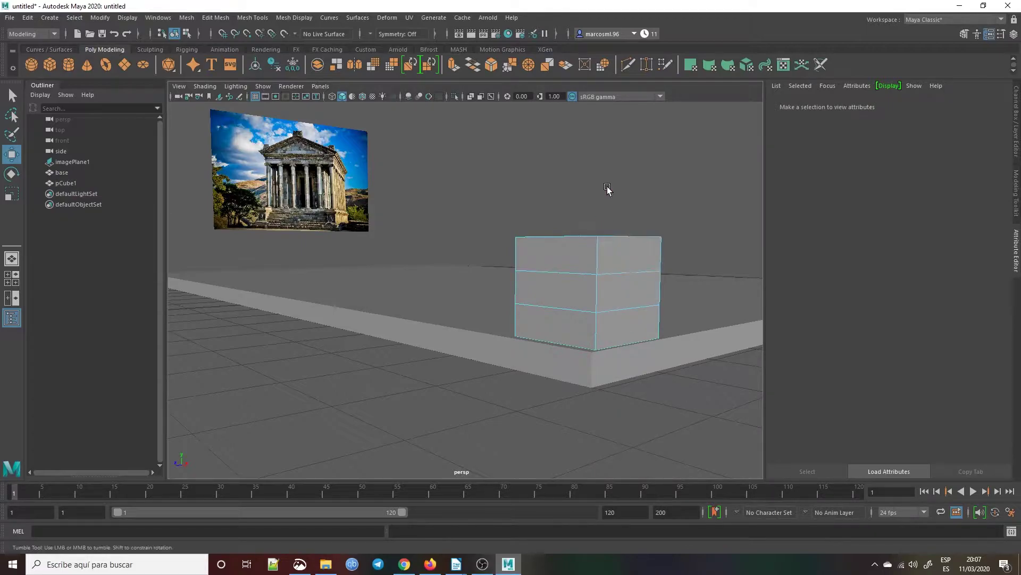
alt+drag(607, 189, 602, 232)
click(615, 413)
drag(606, 359, 648, 331)
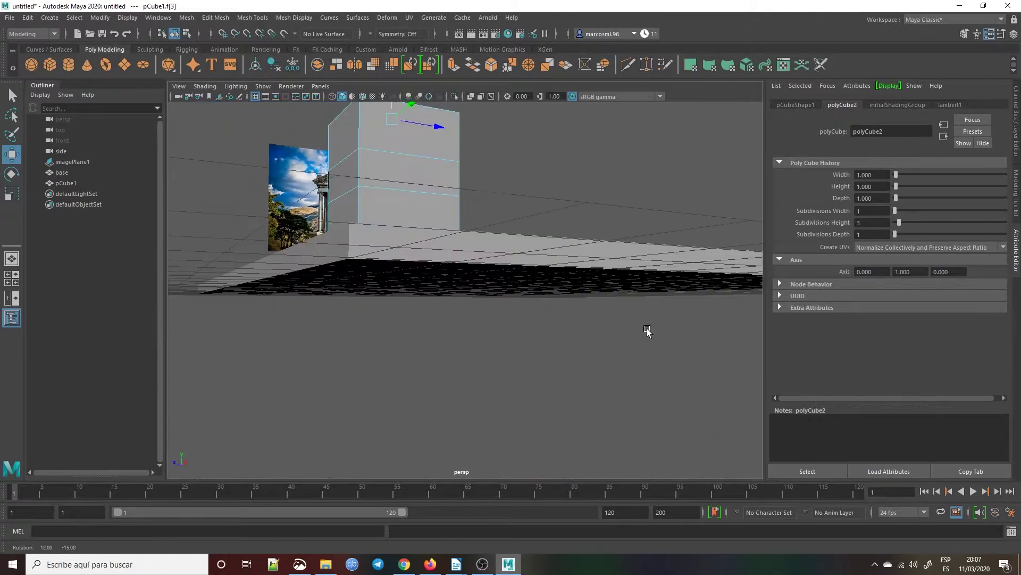
key([)
alt+drag(440, 228, 477, 248)
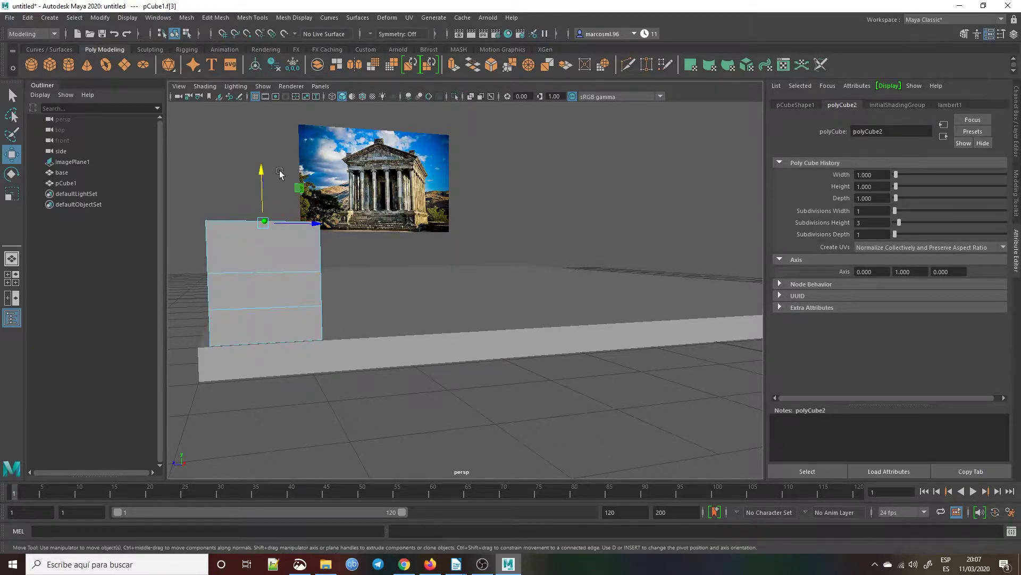
mouse_move(262, 170)
alt+mouse_down()
mouse_move(234, 175)
mouse_move(272, 176)
alt+mouse_up()
drag(382, 235, 382, 228)
alt+drag(371, 321, 484, 273)
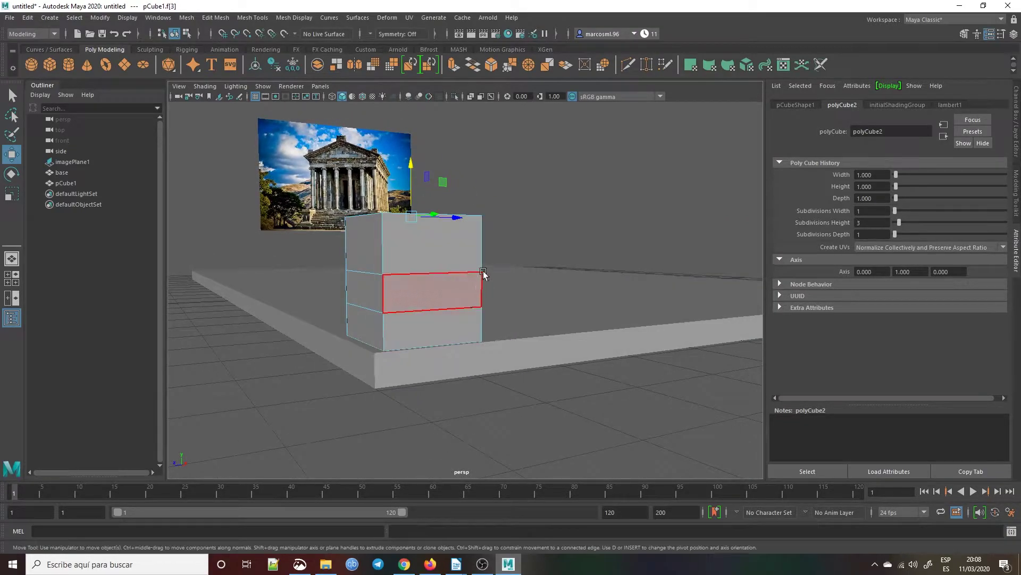
Lower the block's lower horizontal edge loop to about 0.52 in Y, close to its bottom.
right_click(440, 259)
right_click(437, 260)
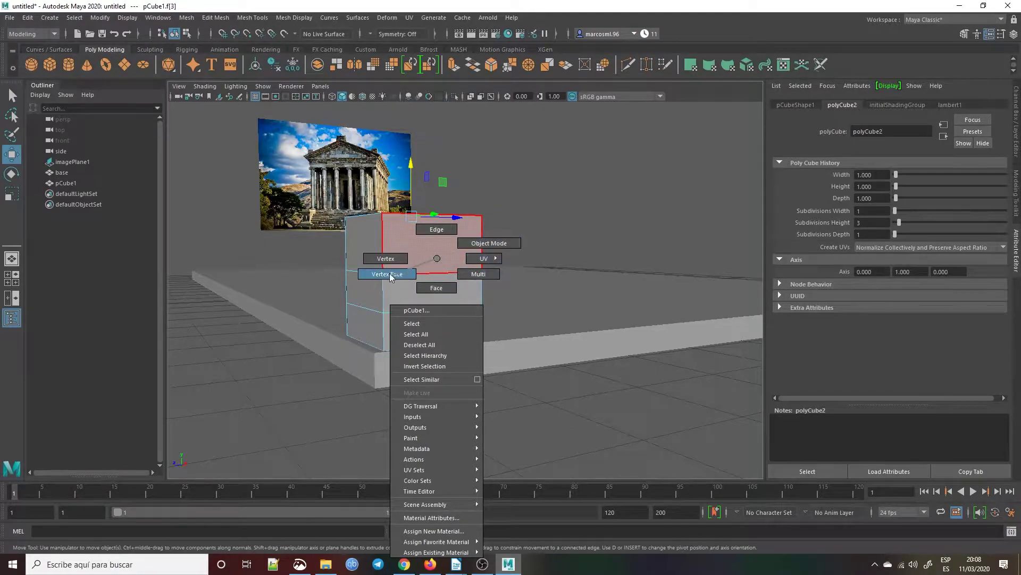
click(433, 222)
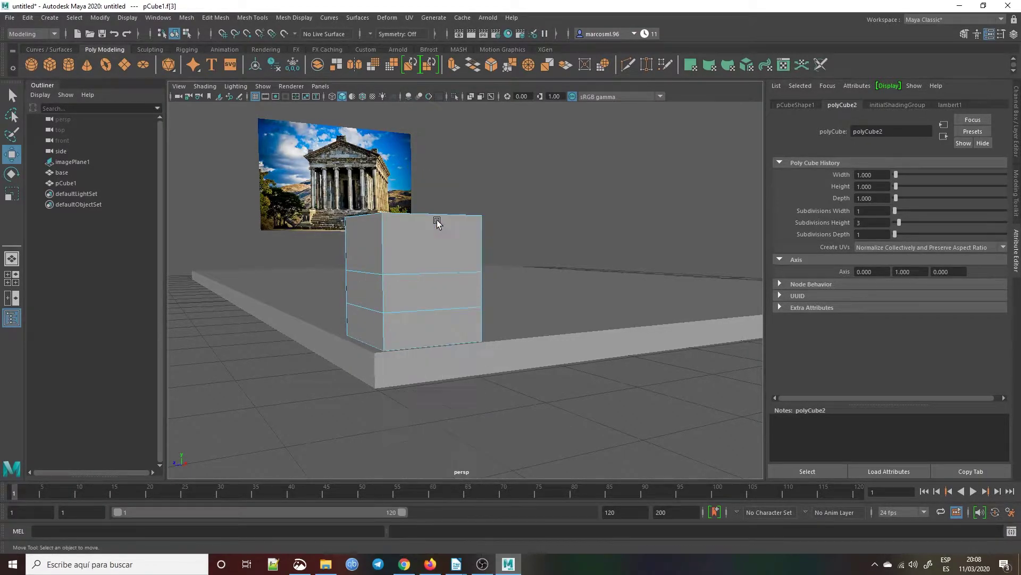
click(404, 307)
drag(412, 256, 424, 278)
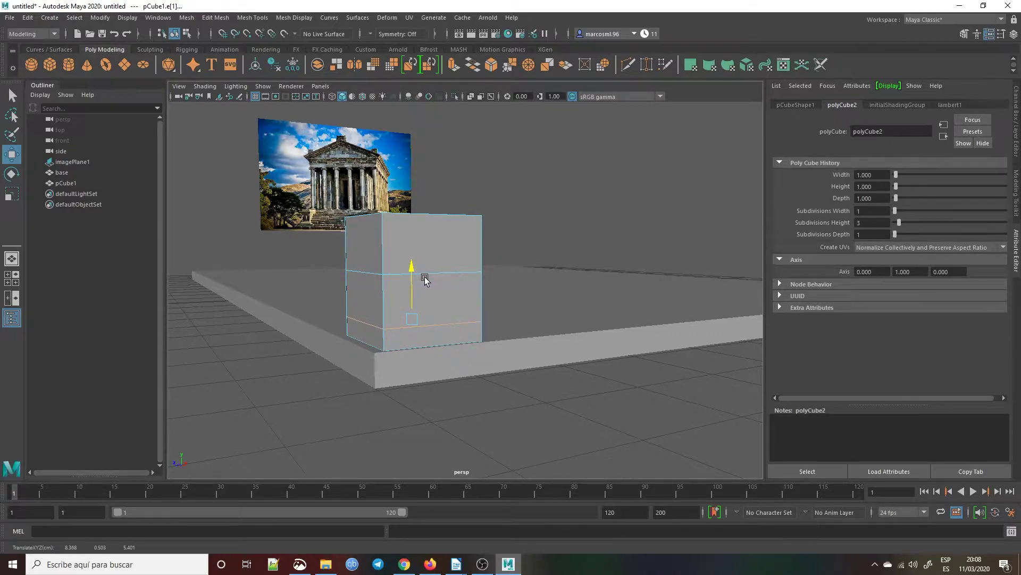
drag(427, 281, 426, 281)
drag(413, 275, 414, 267)
drag(414, 267, 414, 267)
Raise the block's upper horizontal edge loop to about 1.31 in Y, close to its top.
click(397, 275)
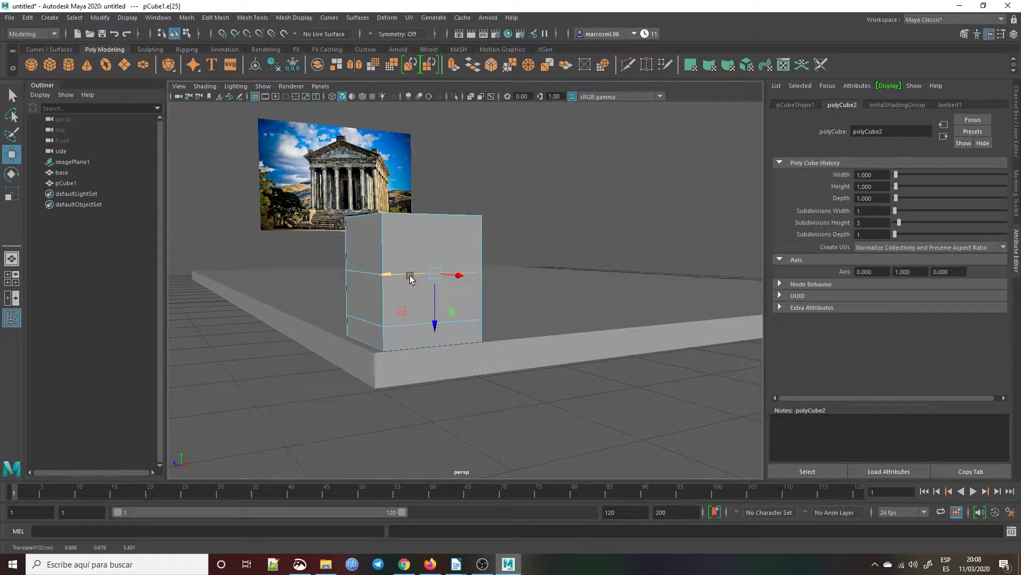
click(375, 274)
click(401, 274)
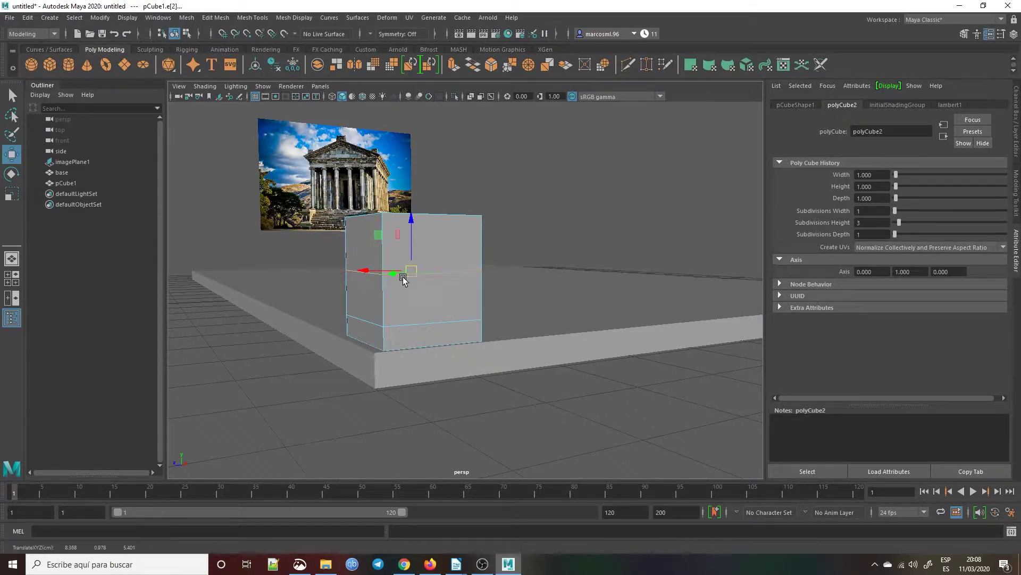
drag(413, 236, 422, 202)
Switch the block to vertex selection.
right_click(434, 248)
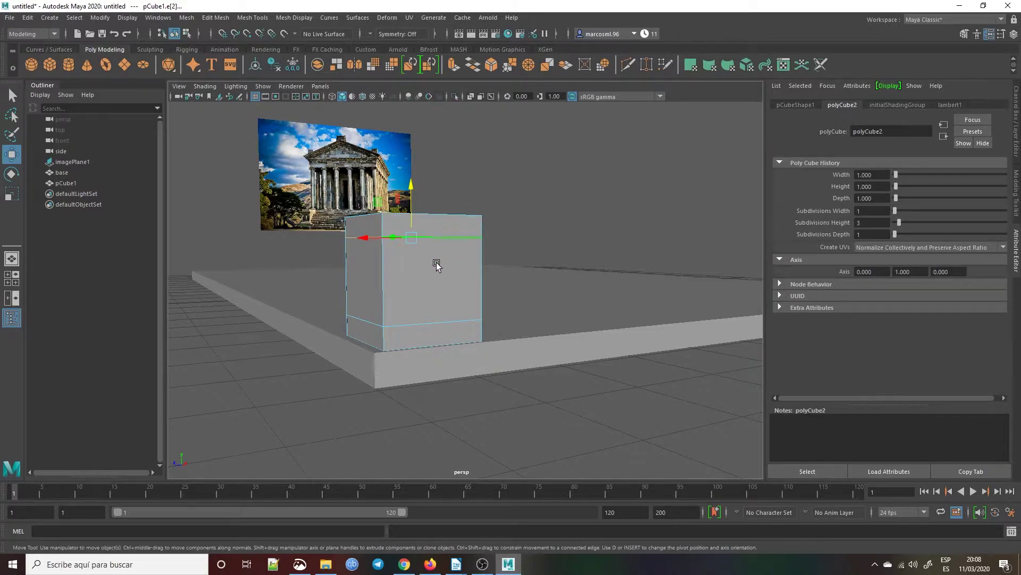
right_click(432, 262)
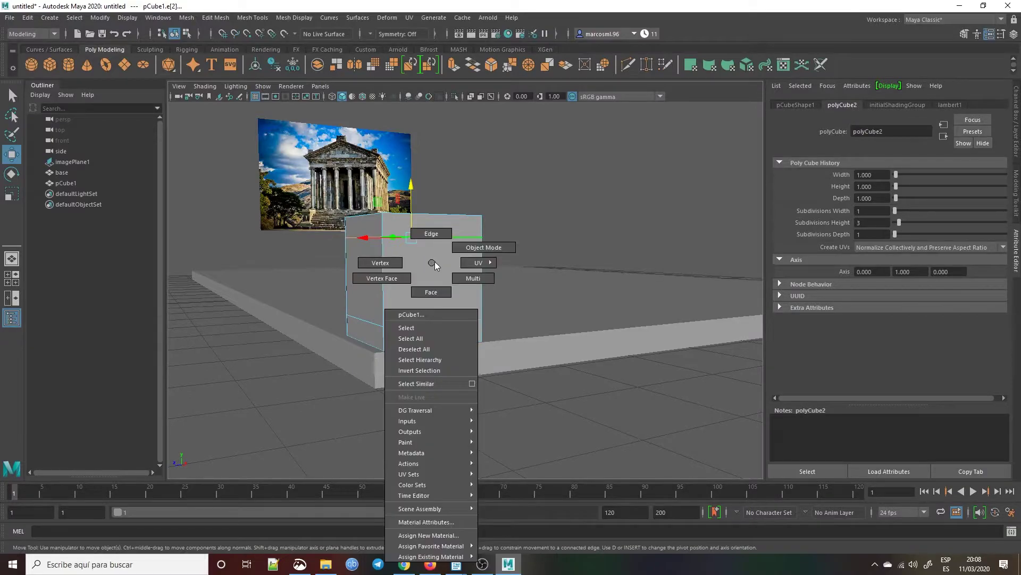
click(403, 264)
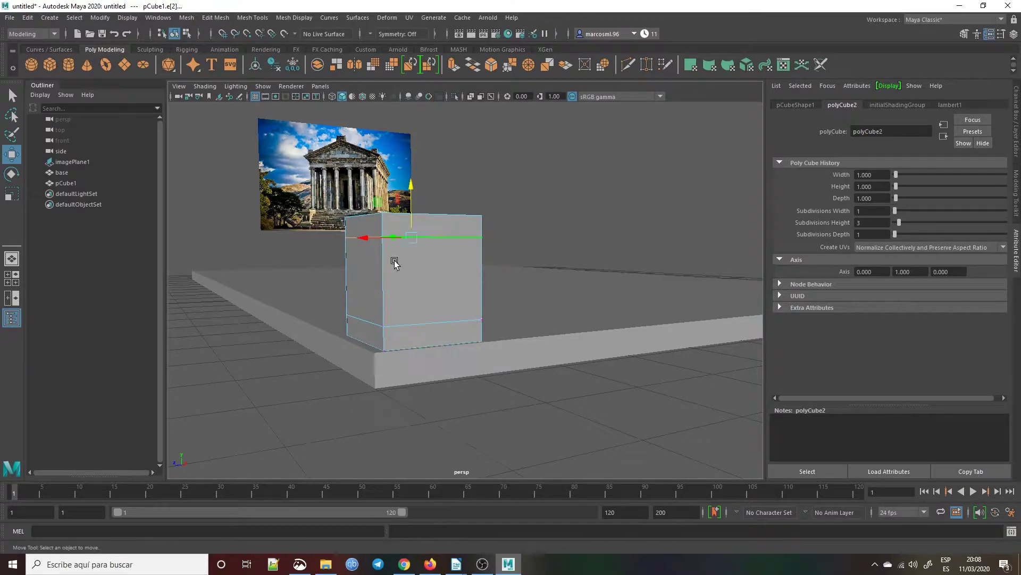
click(481, 237)
drag(506, 235, 301, 240)
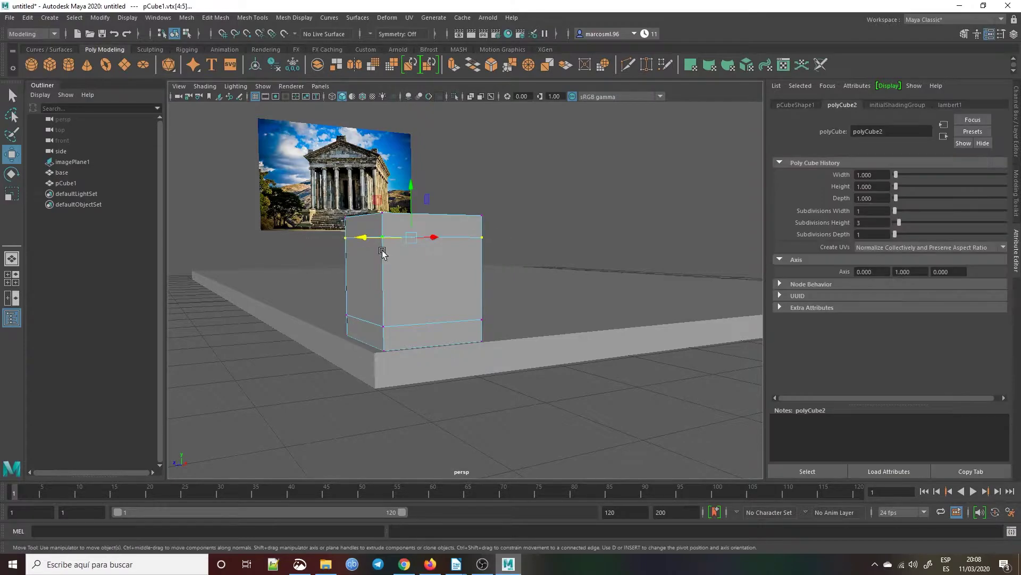
alt+drag(443, 268, 441, 278)
mouse_move(448, 388)
mouse_down()
mouse_move(430, 365)
mouse_move(455, 378)
mouse_up()
key(ctrl+z)
Push the upper and lower loop vertices at the block's near outer corner slightly inward.
click(400, 393)
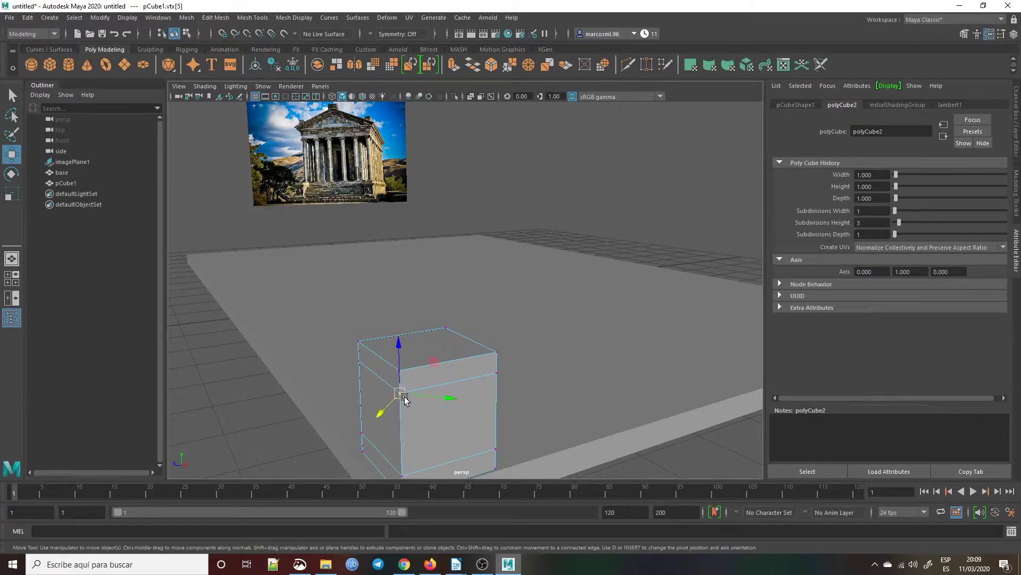
middle_drag(380, 417, 384, 414)
alt+drag(411, 428, 410, 410)
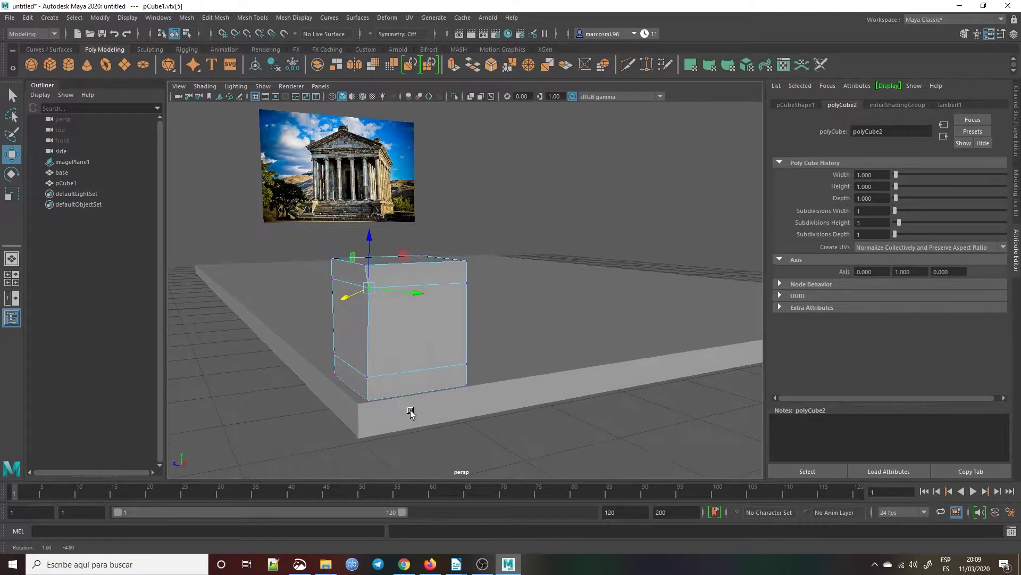
click(367, 377)
middle_drag(351, 387, 354, 387)
alt+drag(354, 387, 361, 388)
Push the lower and upper loop vertices at the adjacent outer corner inward to match, and return the block to object mode.
click(336, 331)
drag(377, 334, 370, 332)
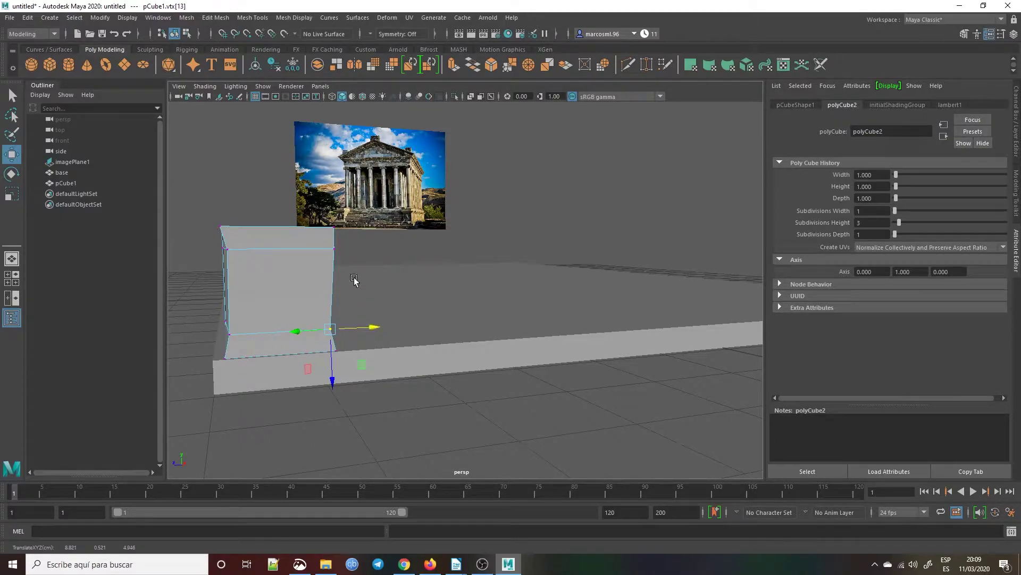
click(334, 250)
drag(376, 256, 370, 256)
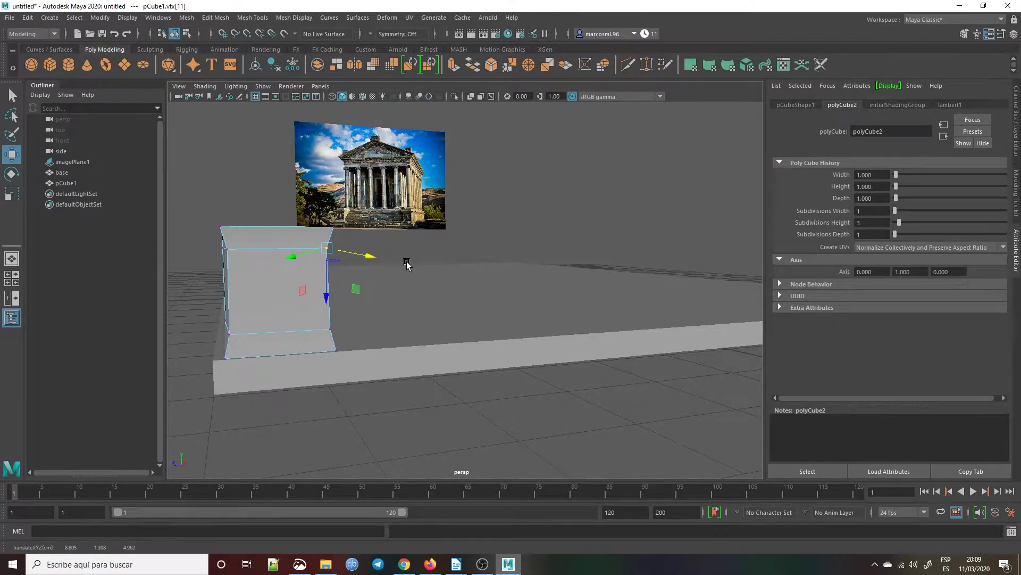
key(F8)
key(f)
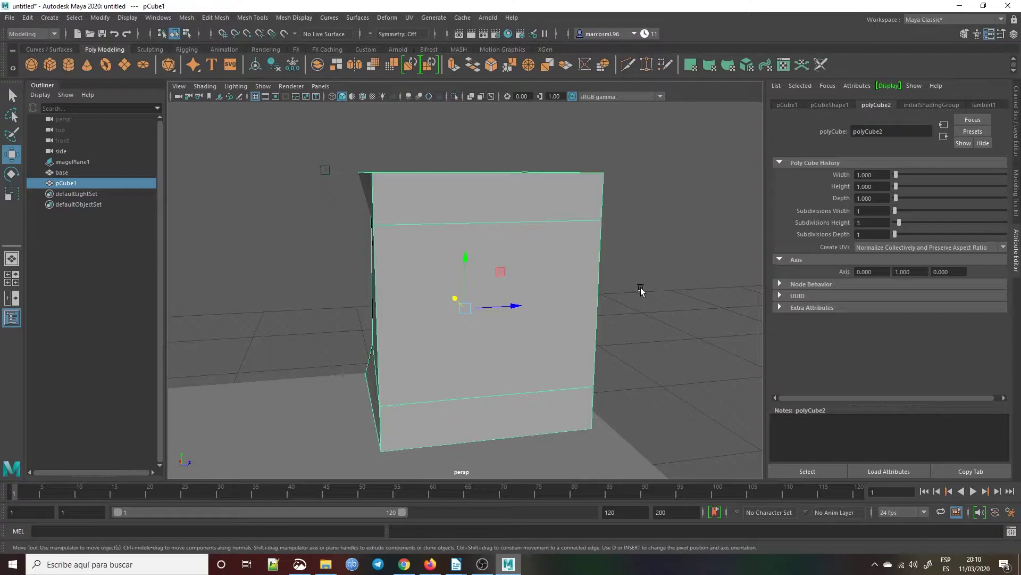
Extend the block along the full edge of the base by moving the three stacked faces of its flat inner end.
key(F11)
right_click(540, 296)
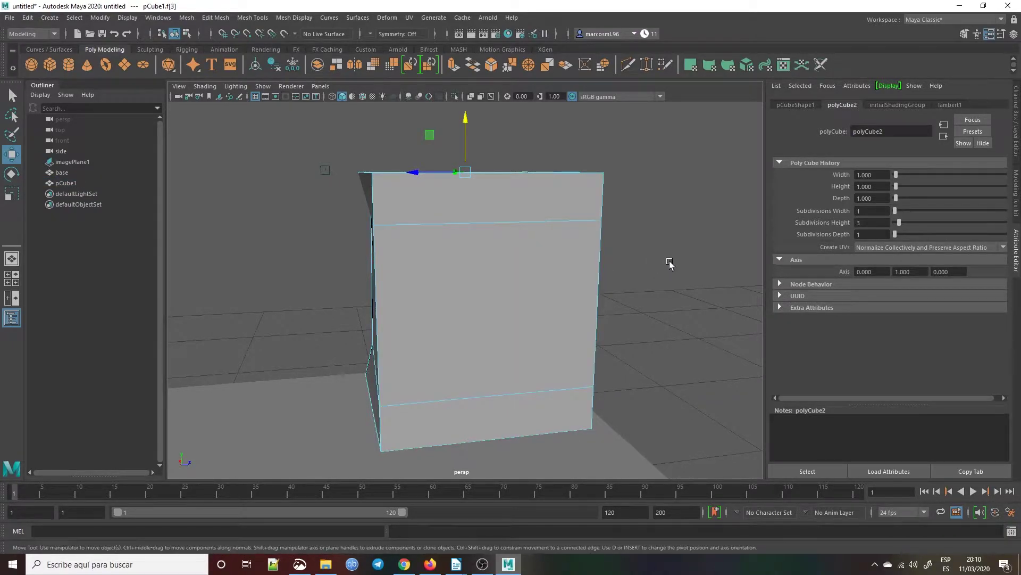
alt+drag(656, 263, 564, 257)
scroll(565, 257, down, 6)
click(564, 257)
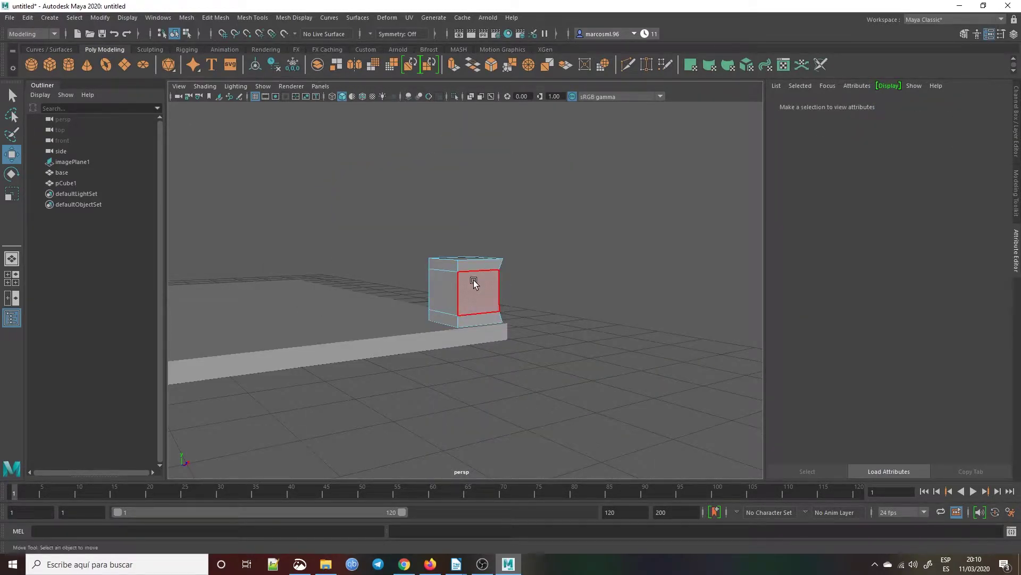
click(474, 283)
right_click(465, 284)
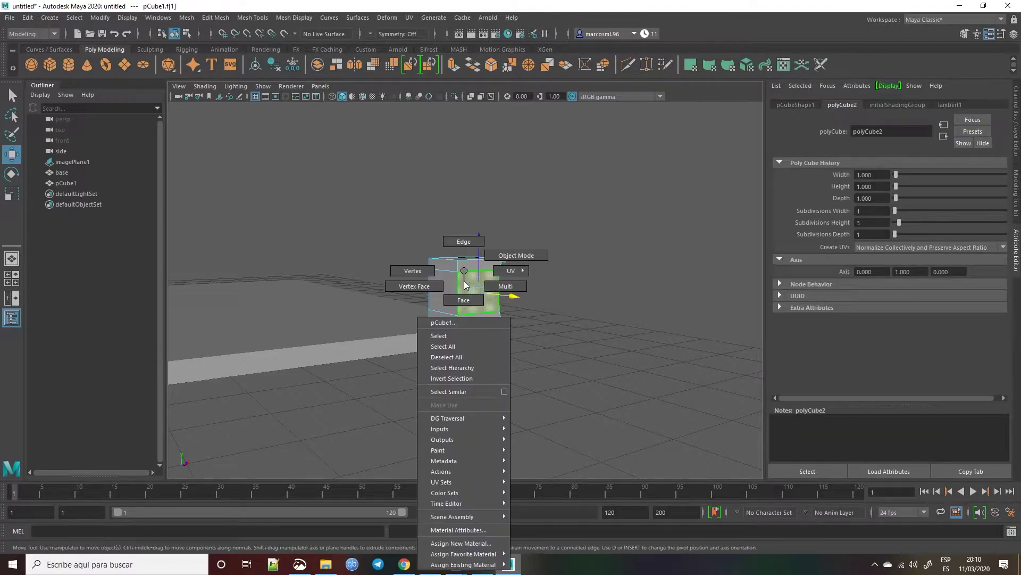
click(456, 296)
click(445, 266)
shift+click(444, 288)
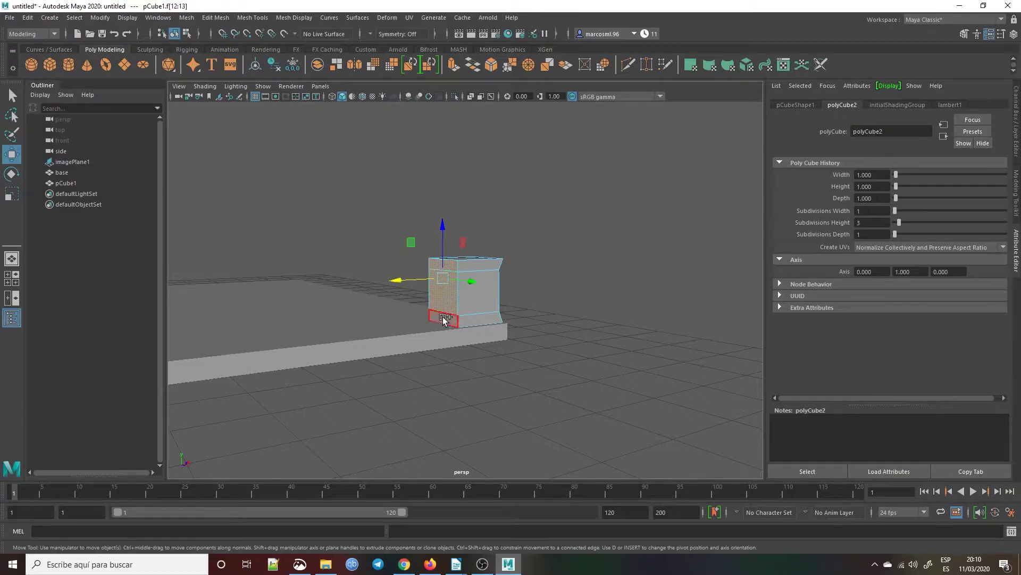
shift+click(440, 320)
alt+drag(522, 365, 553, 348)
drag(442, 290, 147, 311)
Show the front view at full size and select and frame the long middle face of the block.
alt+drag(203, 349, 522, 411)
scroll(269, 392, down, 10)
scroll(522, 410, down, 3)
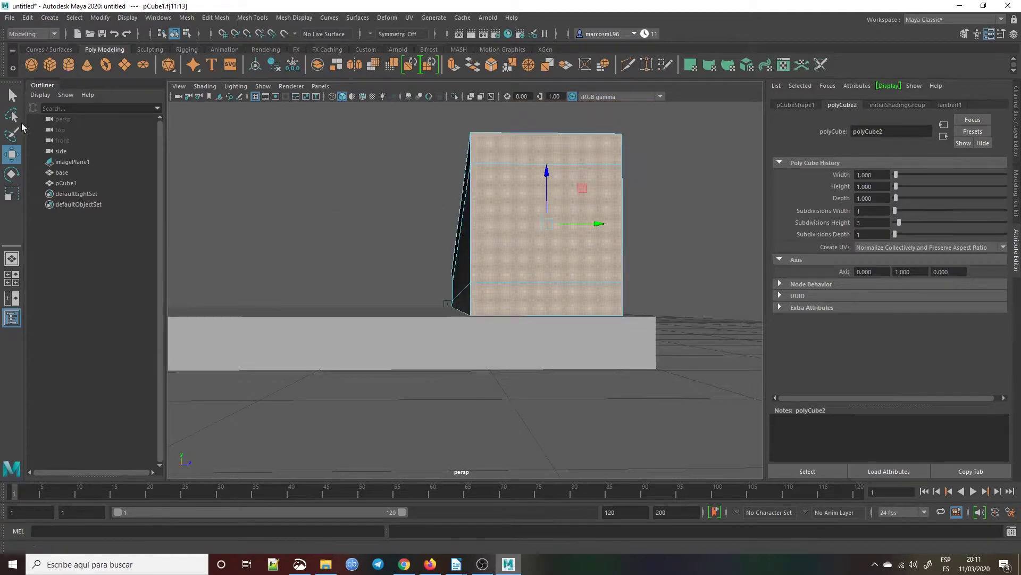
click(11, 278)
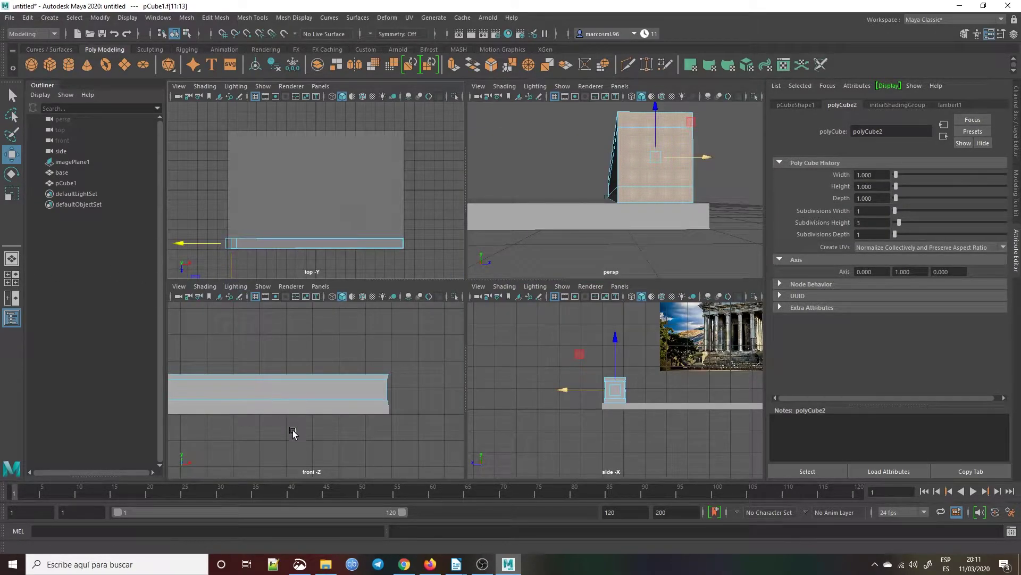
key(shift+period)
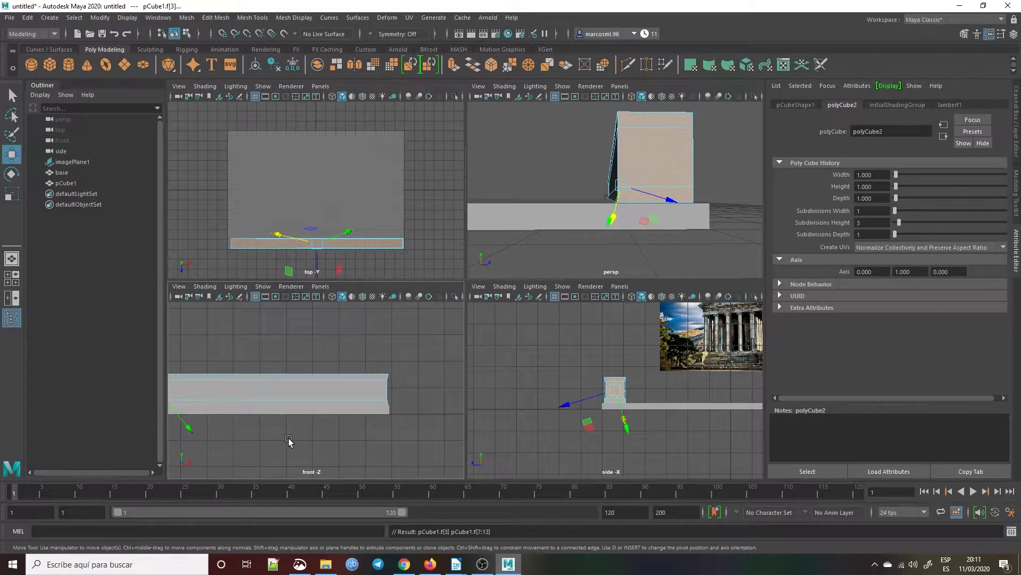
key(shift+period)
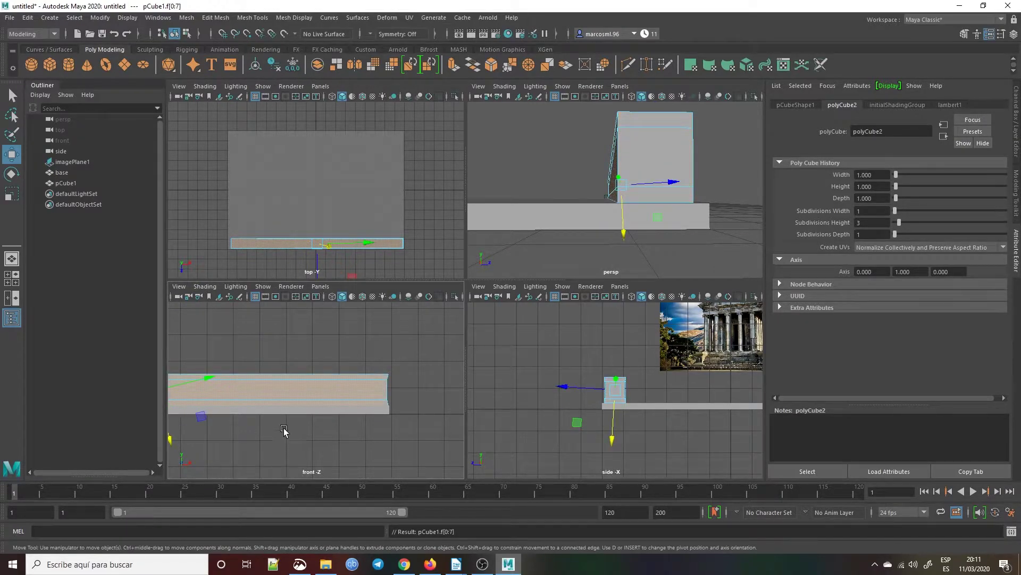
alt+drag(285, 434, 300, 442)
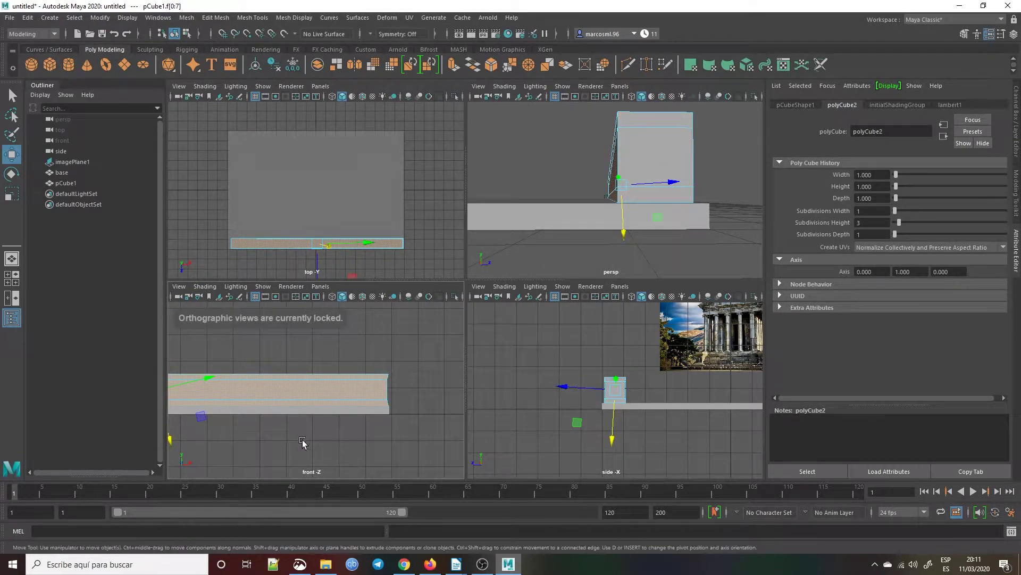
key(space)
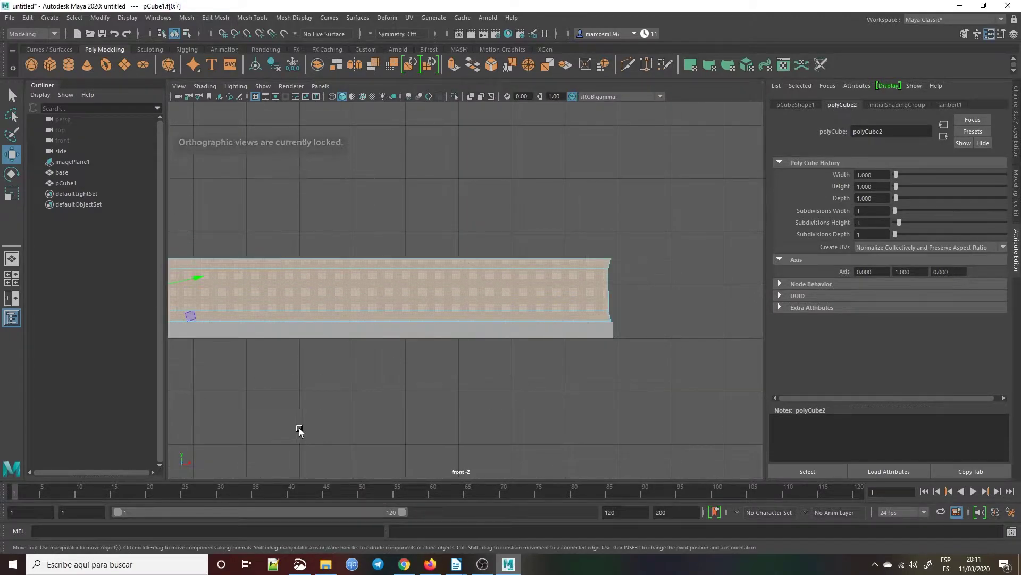
drag(294, 405, 326, 380)
click(296, 291)
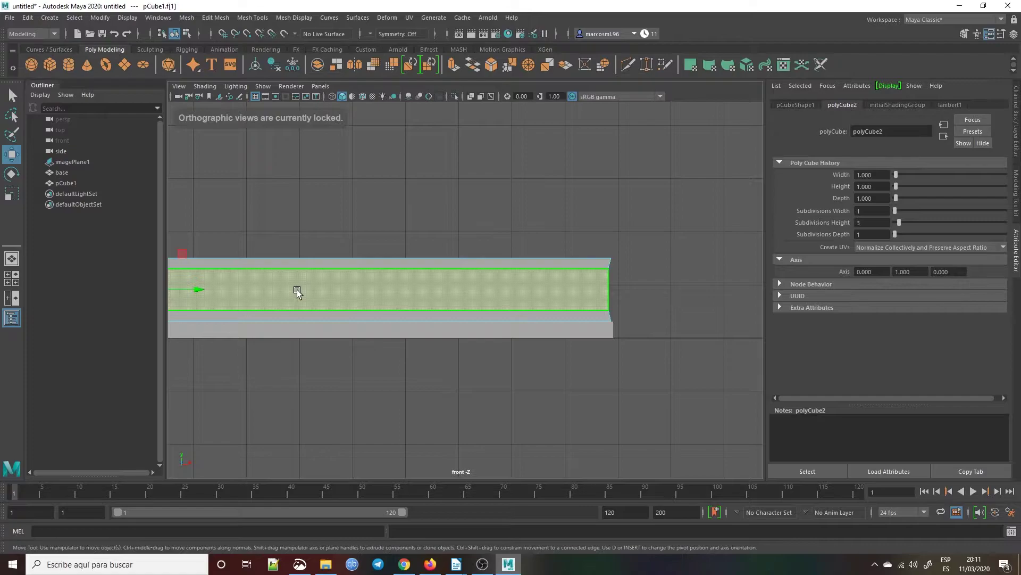
key(f)
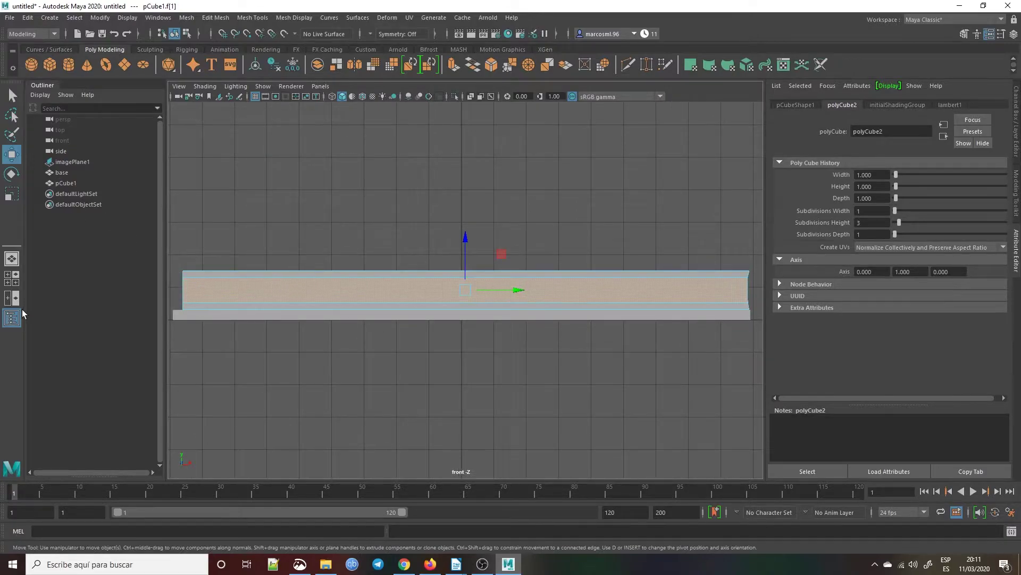
Select the three stacked faces at the block's near end and move them slightly outward toward the base slab's edge.
click(11, 278)
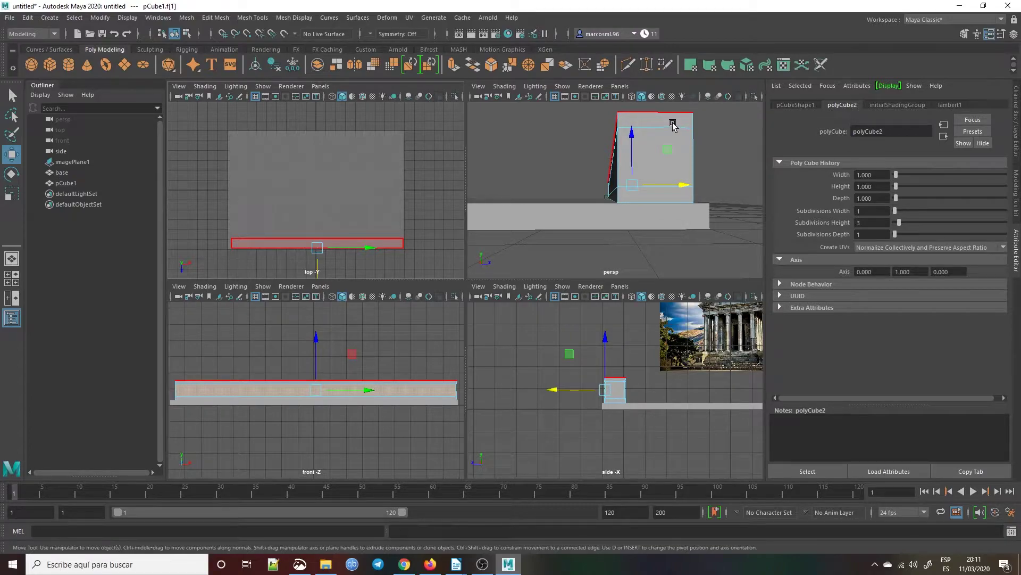
click(673, 125)
click(684, 163)
shift+click(664, 121)
shift+click(665, 196)
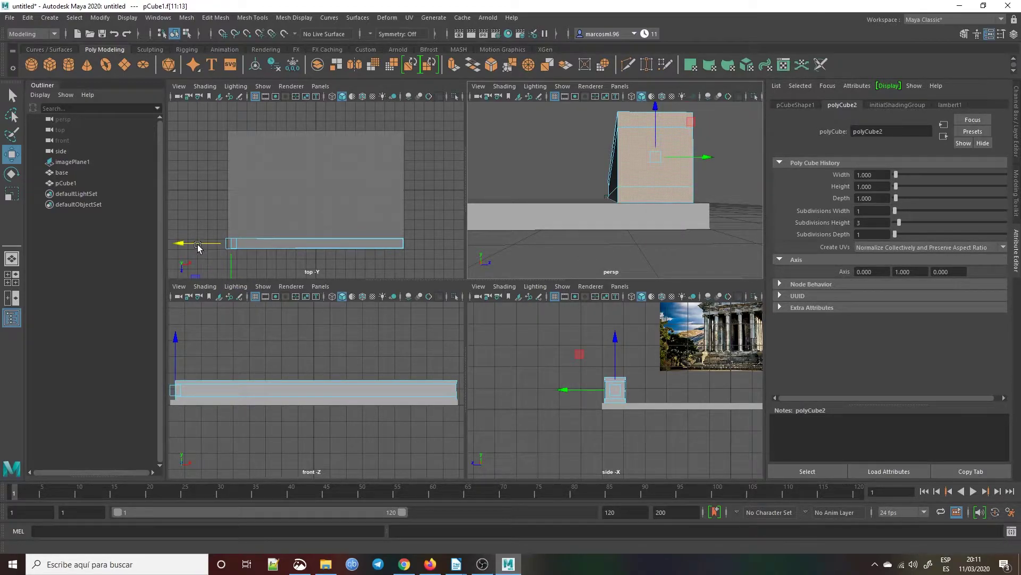
drag(197, 247, 193, 246)
key(F10)
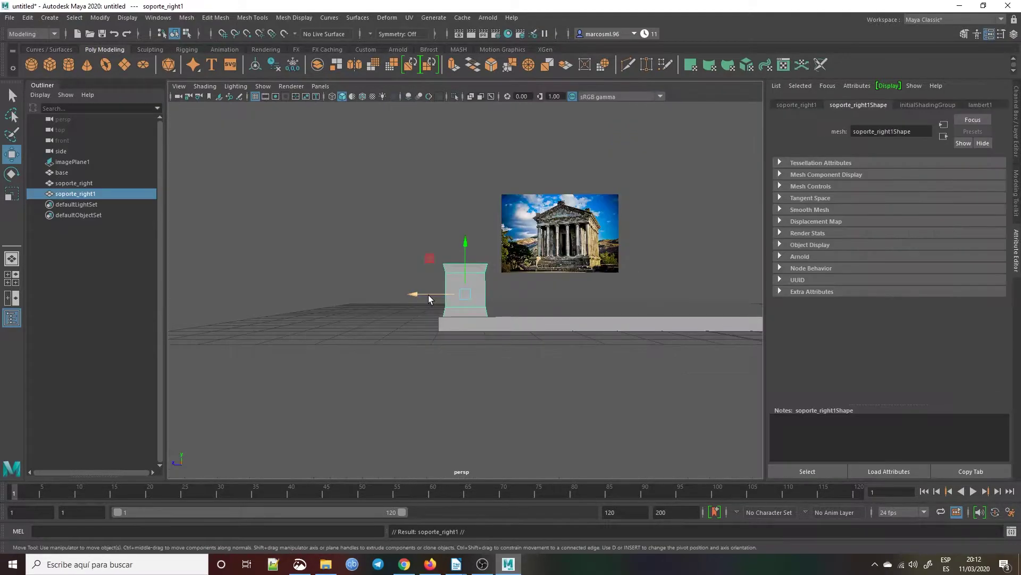
Move the duplicated support block soporte_right1 across the base slab toward its opposite long edge.
drag(420, 292, 657, 296)
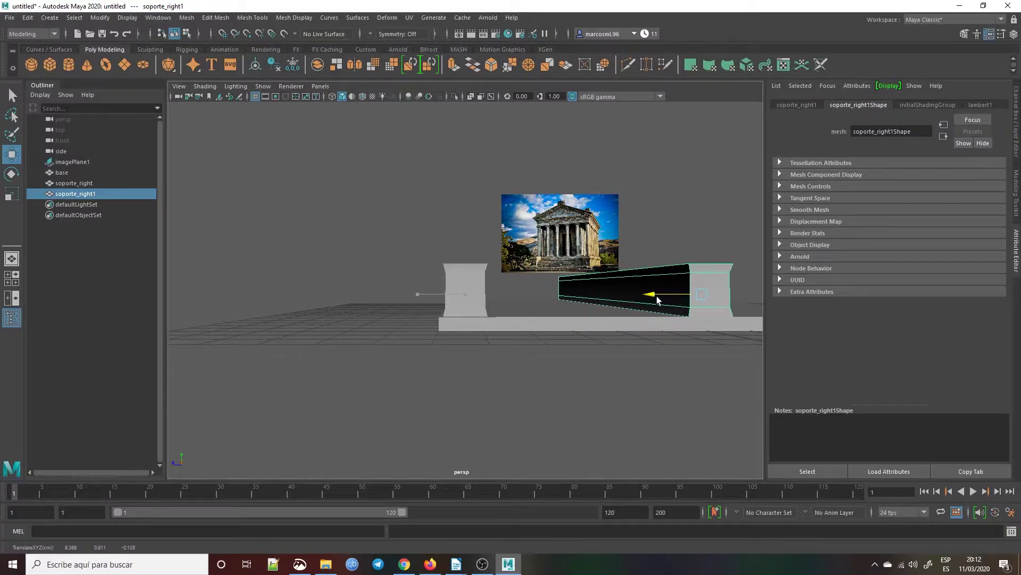
click(12, 277)
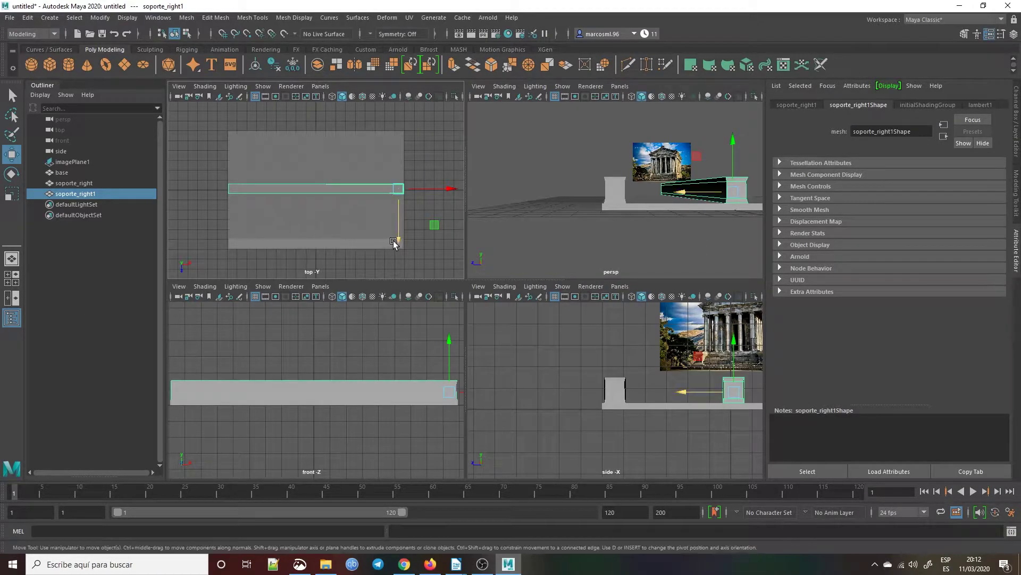
drag(399, 243, 401, 213)
Align the duplicated support block with the far long edge of the base slab, then deselect it and inspect both supports.
key(f)
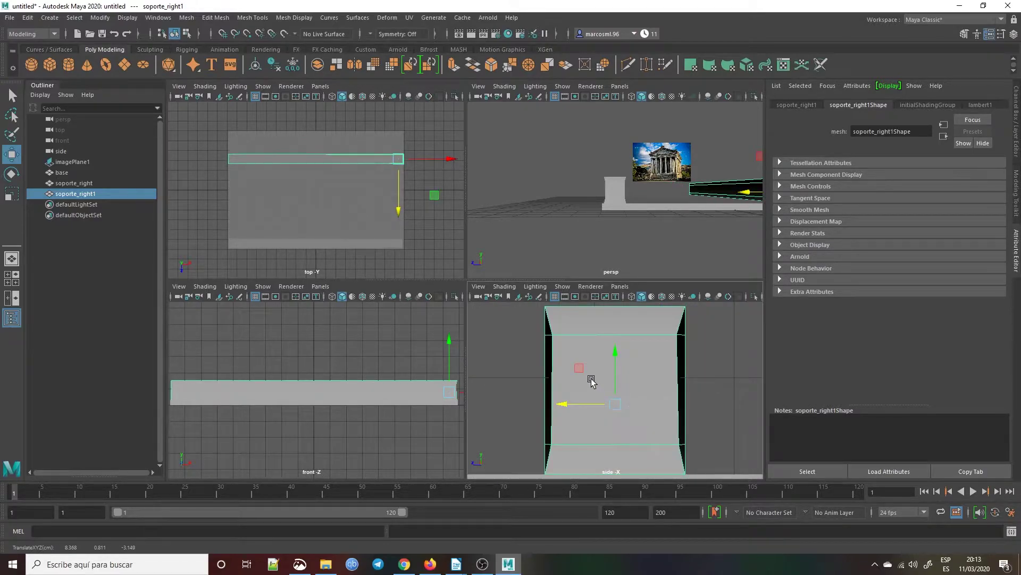
scroll(592, 381, down, 8)
drag(560, 395, 587, 394)
key(f)
scroll(565, 390, down, 8)
alt+drag(696, 405, 691, 403)
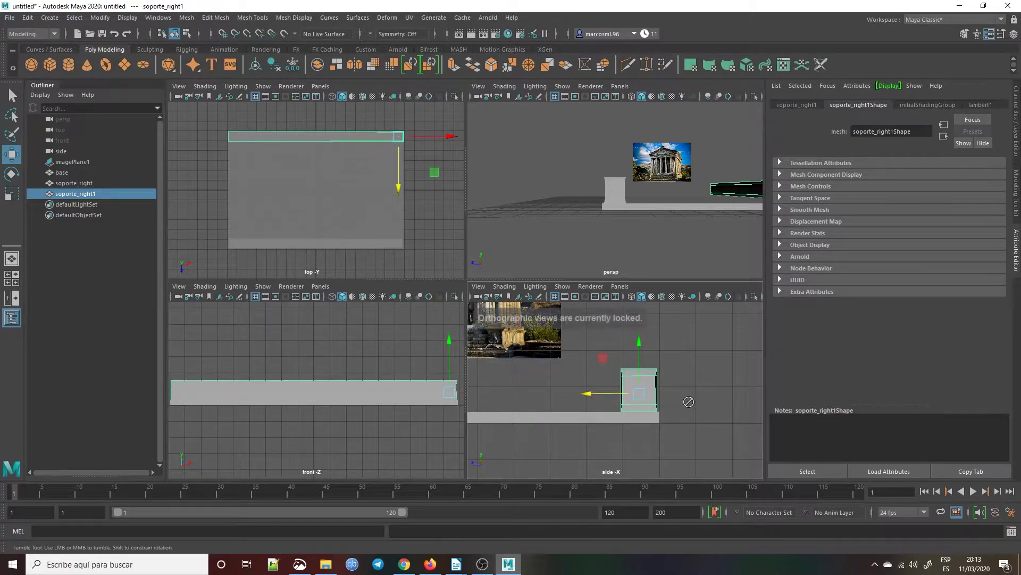
click(604, 224)
alt+drag(604, 223, 604, 221)
key(space)
alt+drag(653, 274, 623, 332)
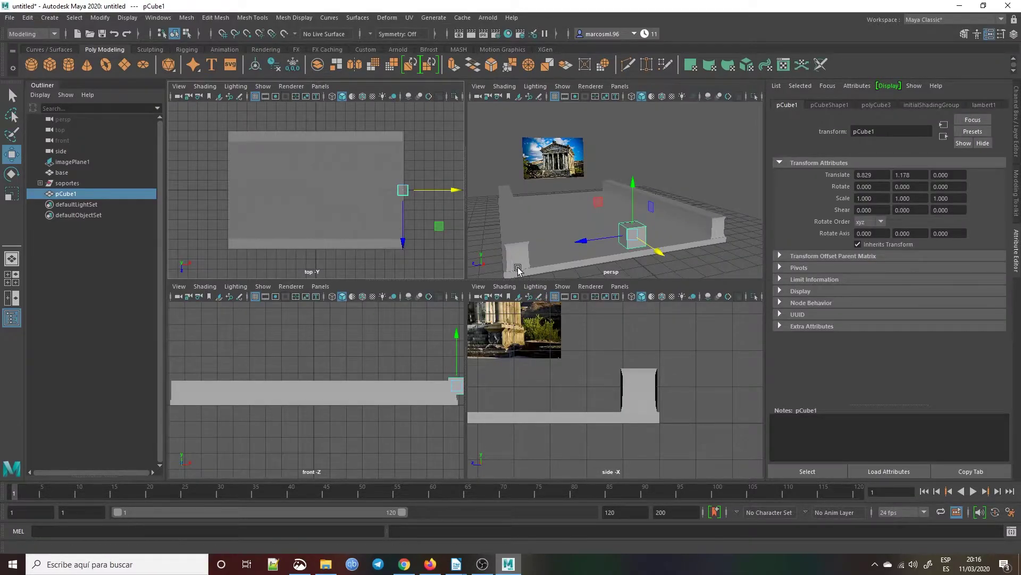
Show the front view in wireframe and lower the new cube onto the base slab's top surface, to about 0.818 in Y.
scroll(456, 410, up, 2)
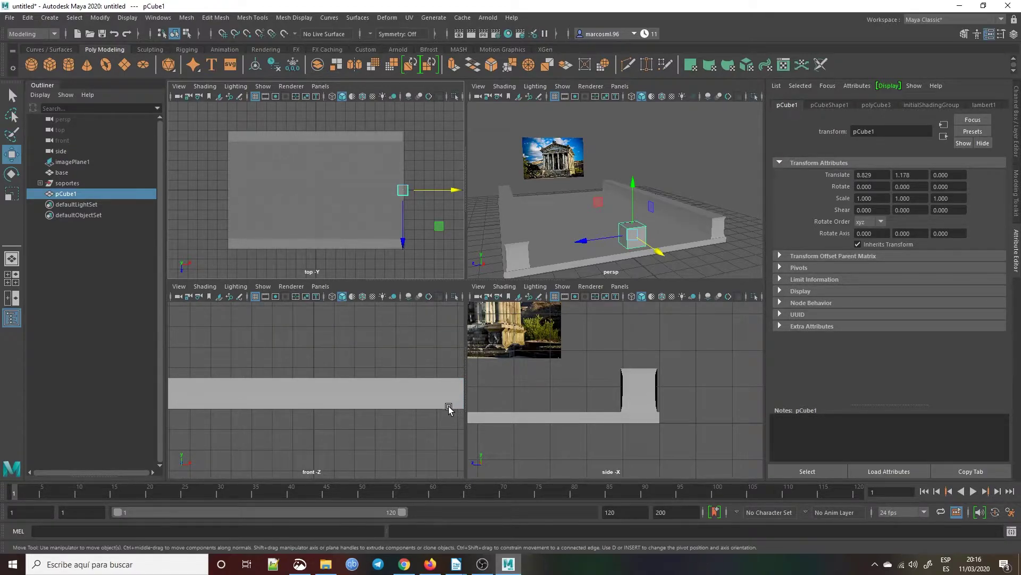
alt+middle_drag(449, 413, 342, 411)
scroll(354, 421, up, 1)
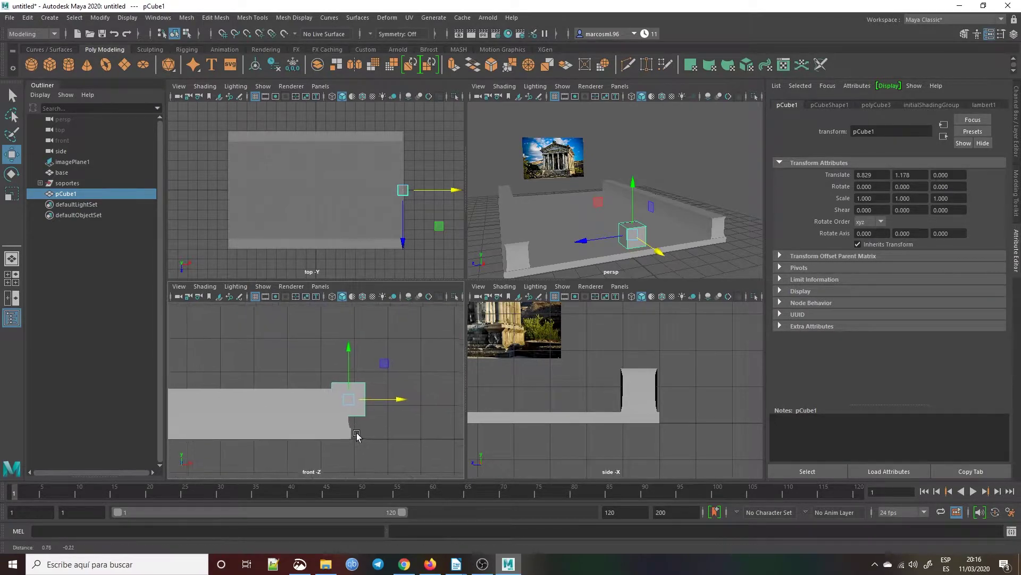
scroll(354, 422, up, 3)
alt+middle_drag(372, 454, 351, 420)
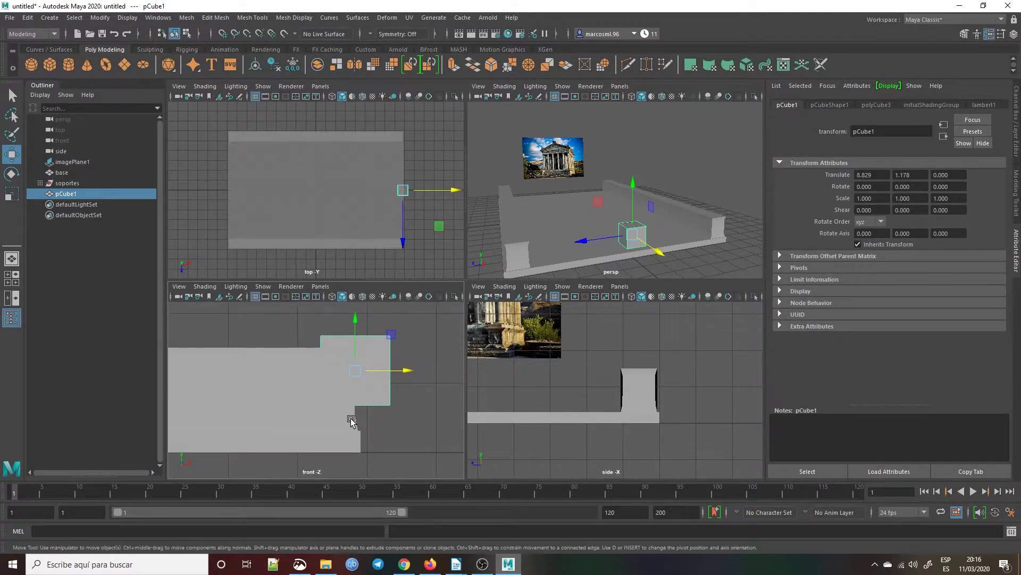
key(4)
click(356, 319)
drag(356, 319, 367, 345)
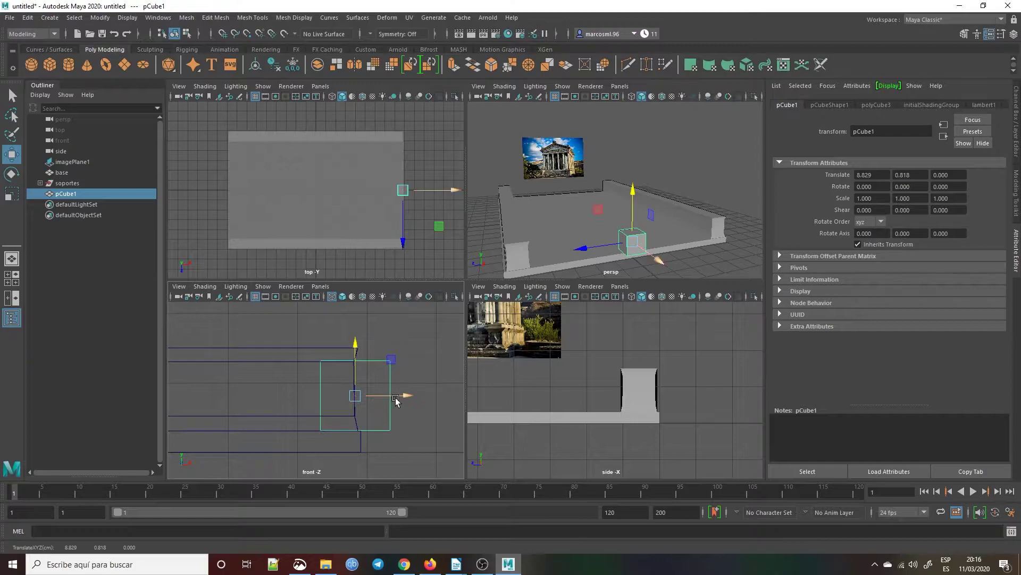
Slide the cube inward to about 8.392 in X so its outer face lines up with the base slab's end edge.
alt+drag(417, 395, 415, 395)
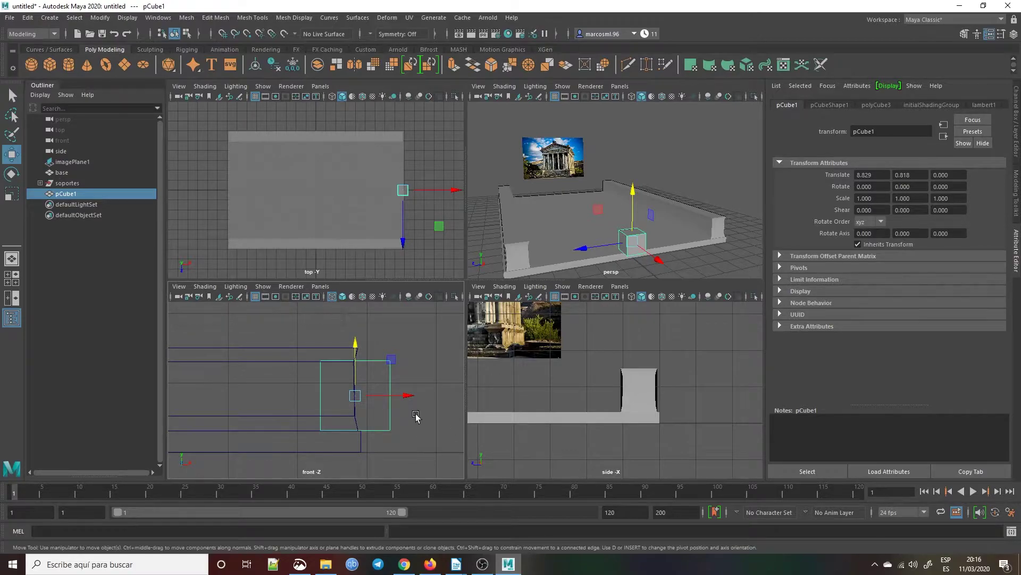
drag(410, 396, 379, 397)
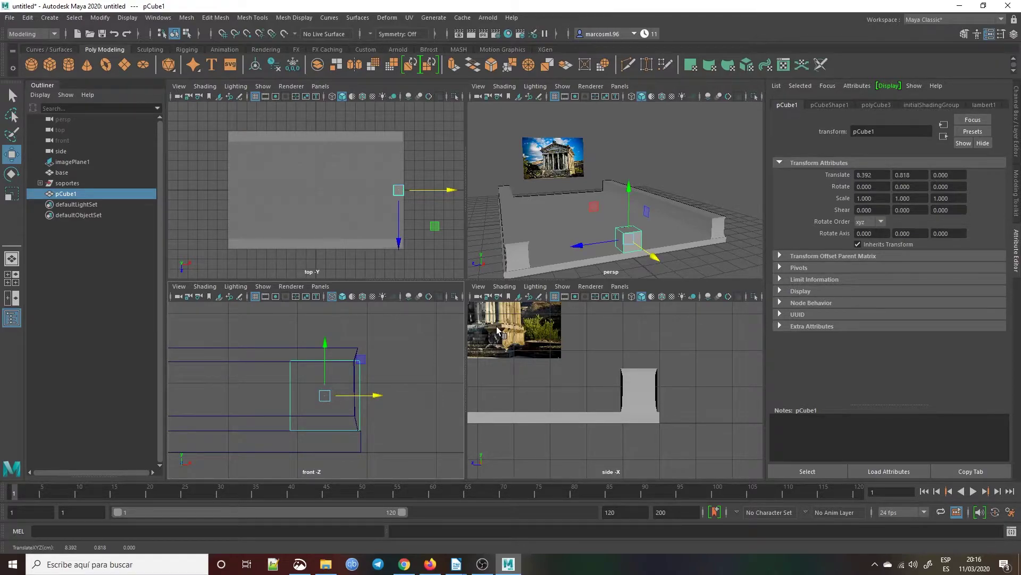
key(space)
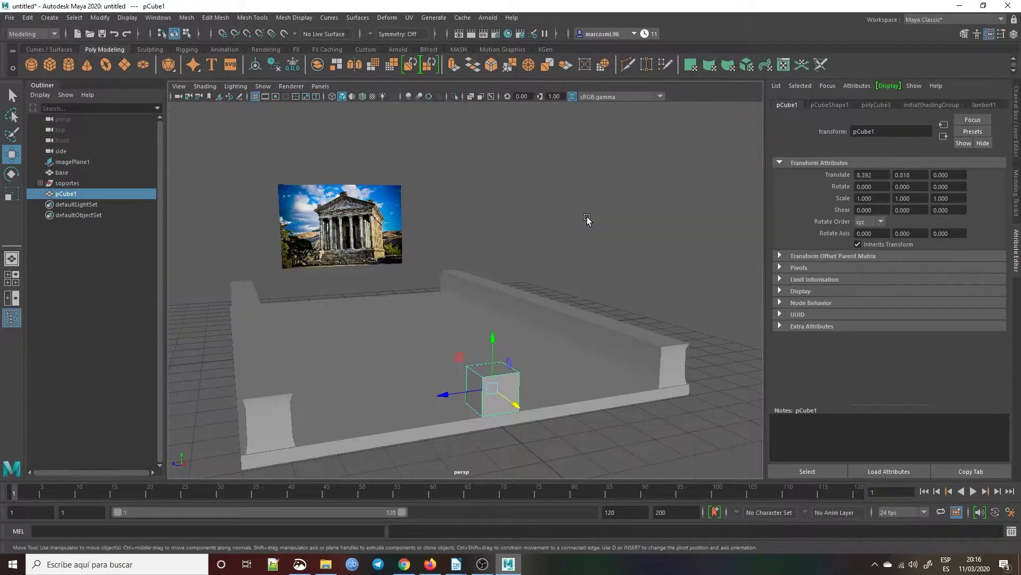
alt+drag(536, 318, 515, 308)
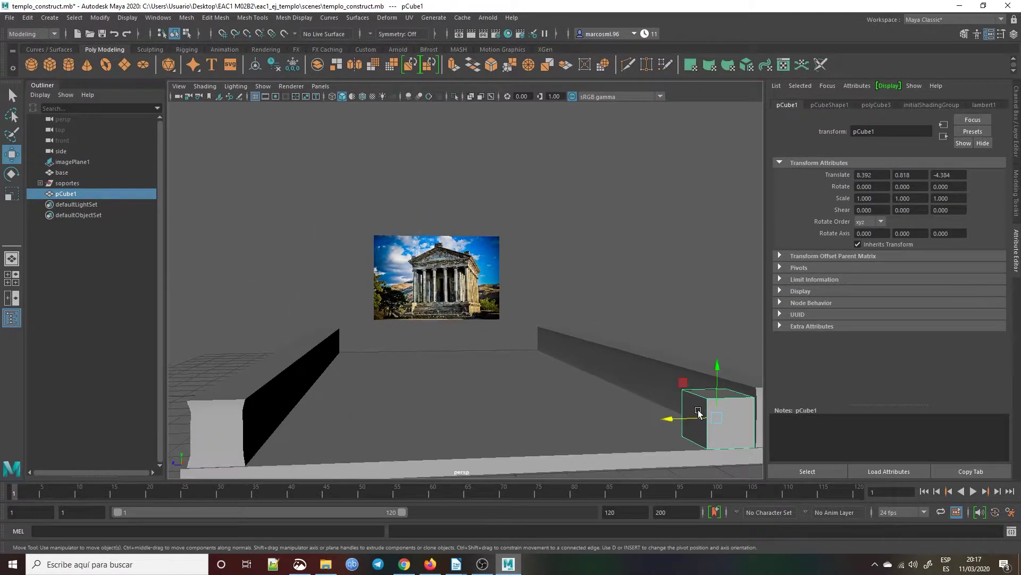
Flatten the cube beside the support block into a thin step by lowering its top face.
key(f)
alt+drag(353, 336, 365, 320)
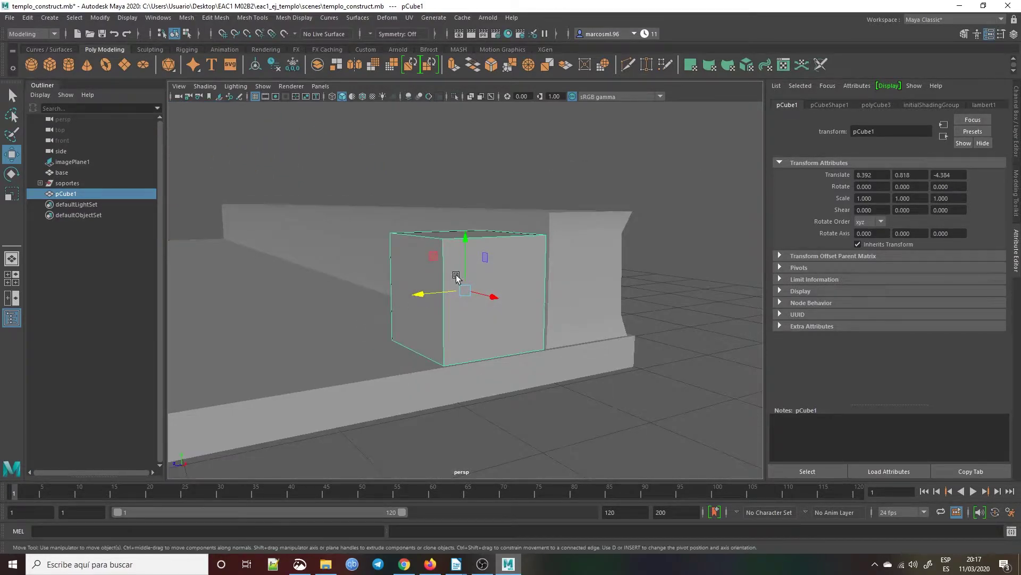
right_click(454, 309)
mouse_move(445, 307)
right_down()
mouse_move(410, 278)
mouse_move(446, 241)
mouse_move(445, 299)
mouse_move(396, 271)
mouse_move(446, 232)
mouse_move(441, 305)
right_up()
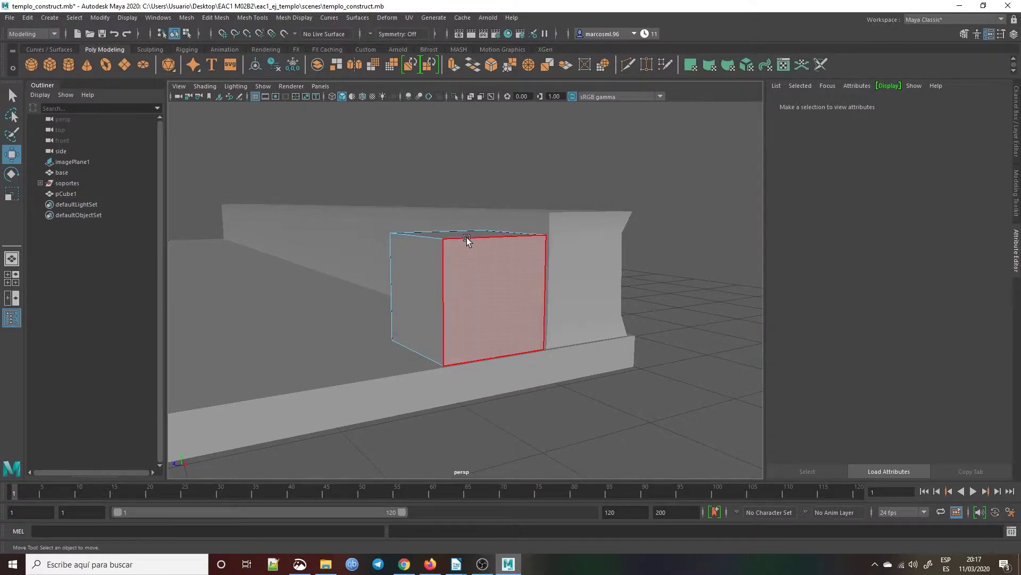
click(467, 235)
drag(467, 184, 388, 288)
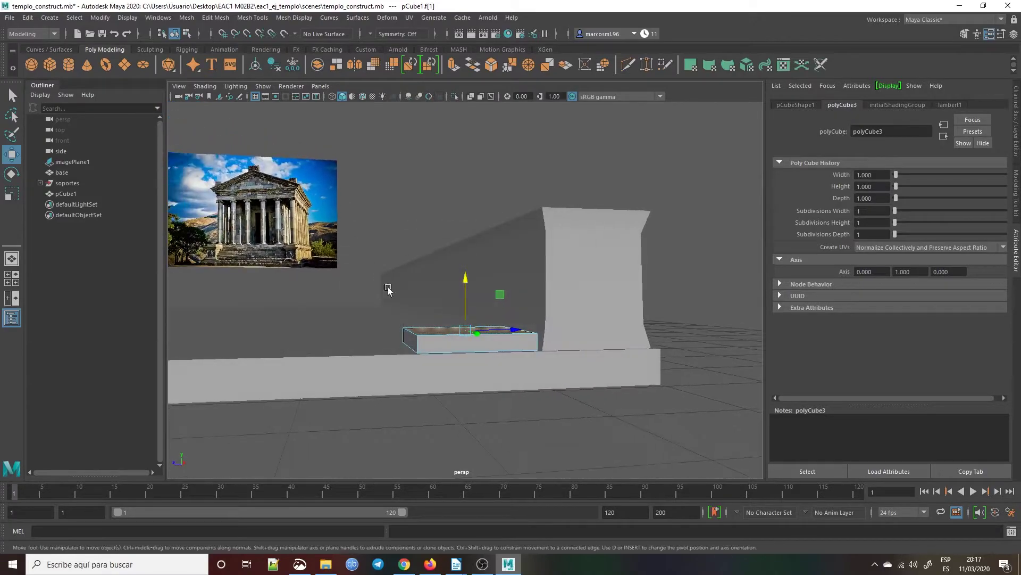
Extend the thin step along the slab's end edge to the opposite support block by moving its free end face.
click(411, 336)
drag(377, 340, 154, 341)
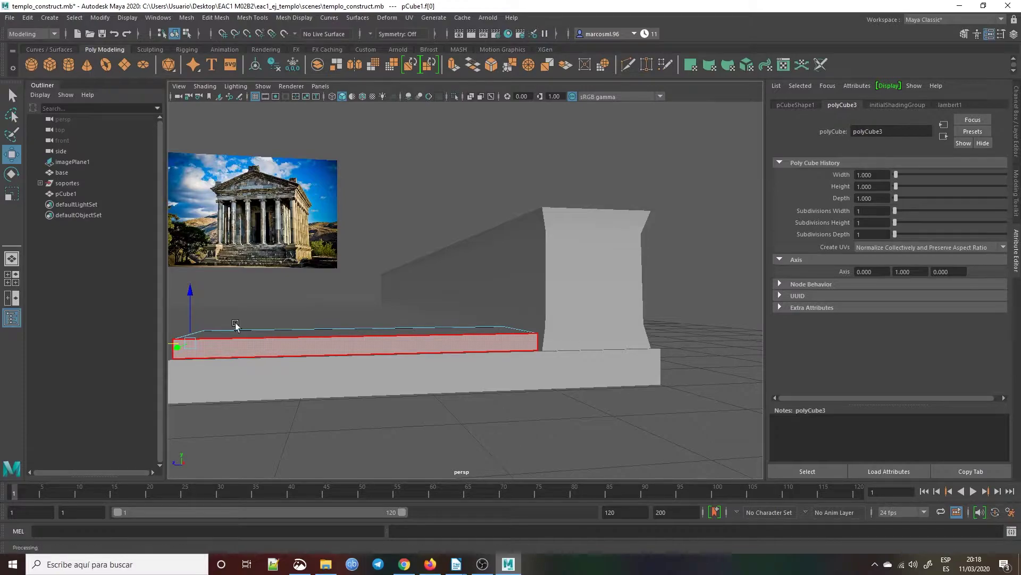
click(8, 278)
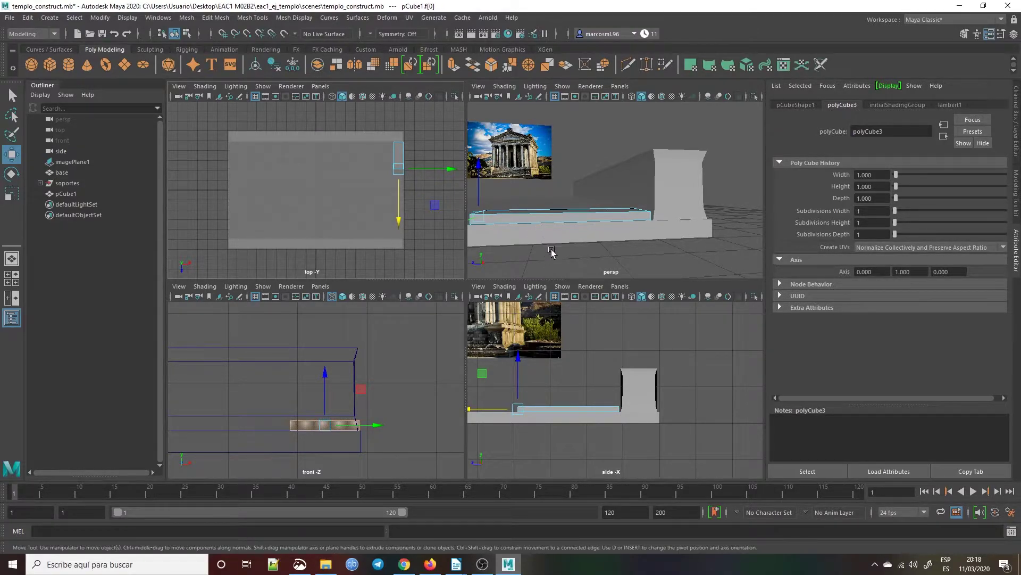
scroll(550, 244, down, 4)
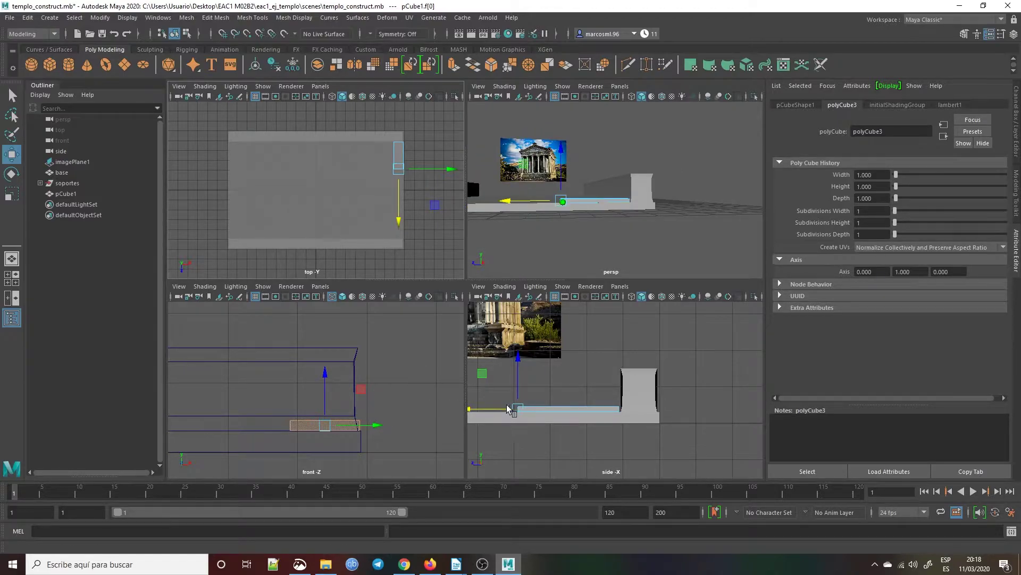
scroll(568, 411, down, 3)
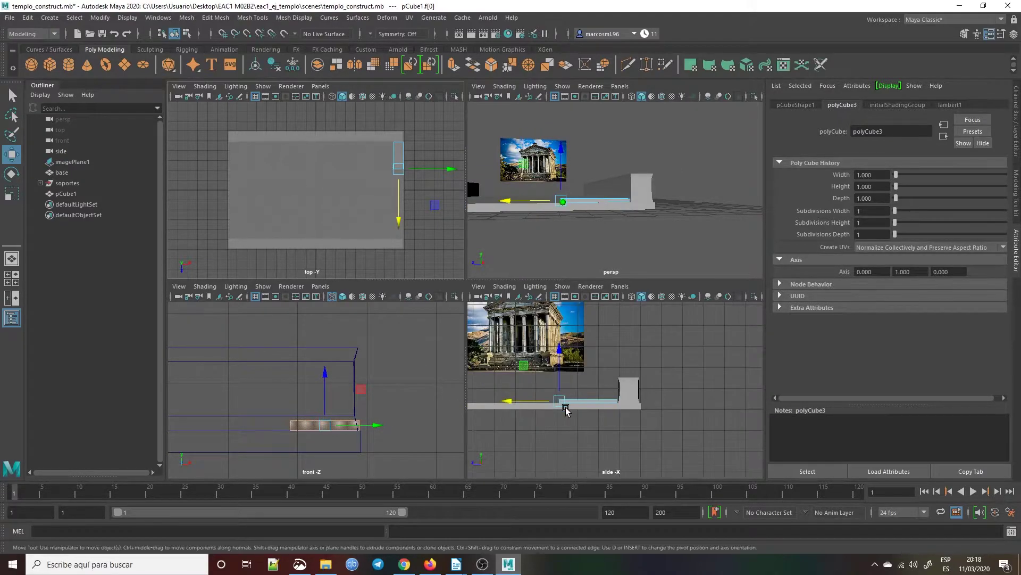
click(543, 400)
drag(543, 400, 446, 394)
Nudge the step's moved end face to fit against the inner side of the opposite support block.
scroll(505, 404, up, 2)
scroll(515, 408, up, 5)
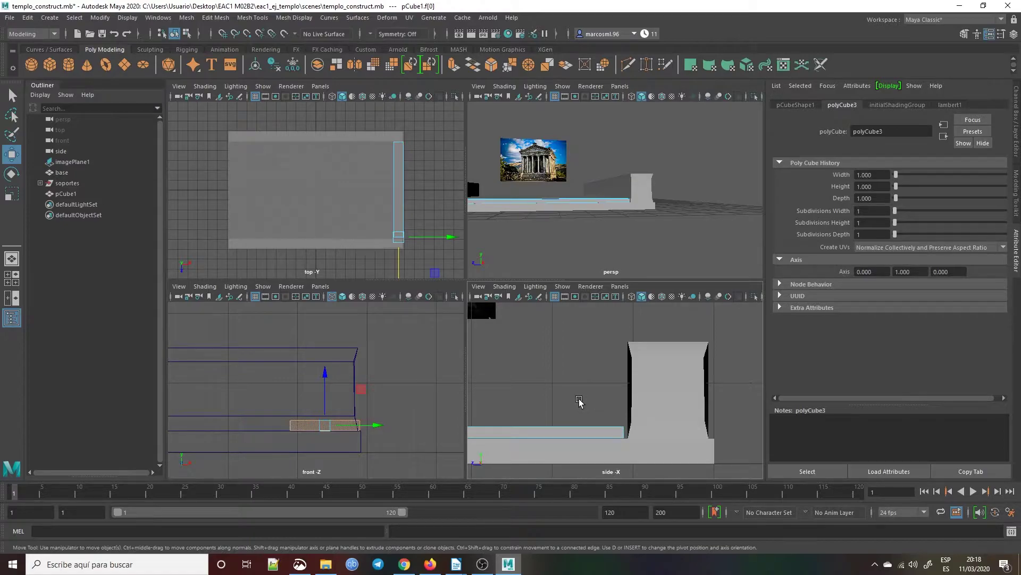
scroll(562, 397, up, 5)
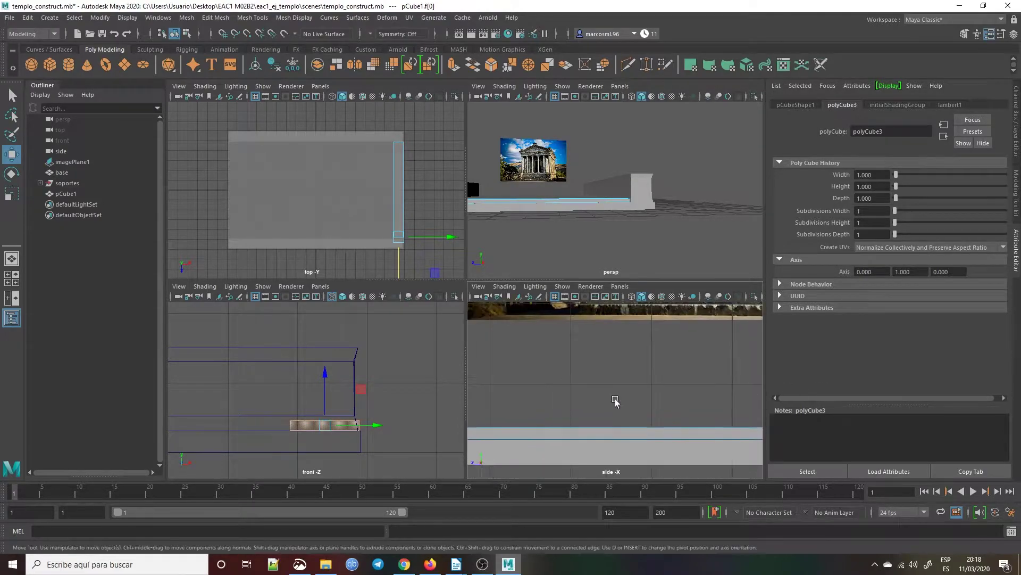
scroll(598, 373, down, 5)
drag(516, 403, 512, 401)
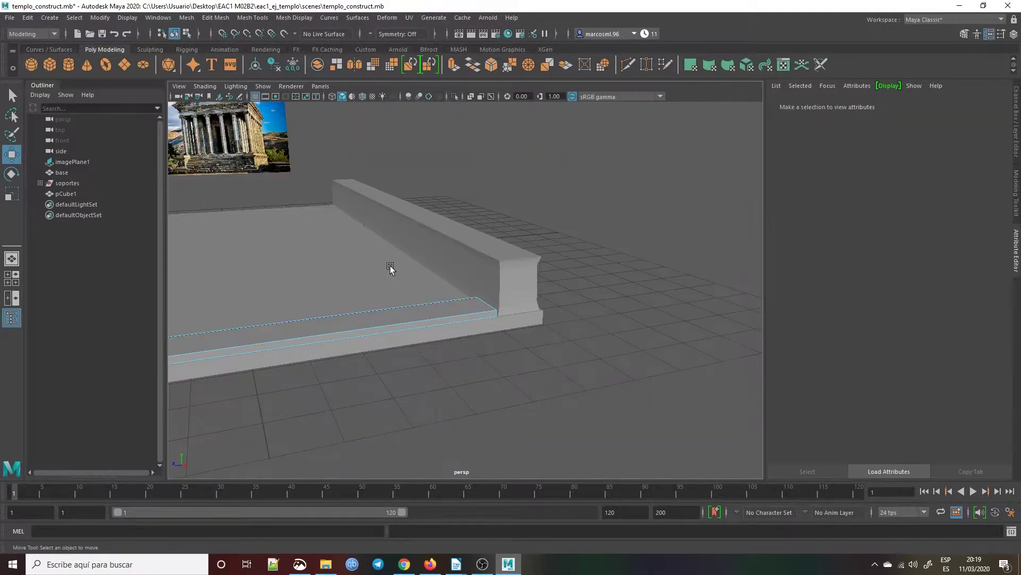
Duplicate the escalera step with Duplicate Special as 6 copies, each translated -0.2 in X and 0.18 in Y.
click(26, 18)
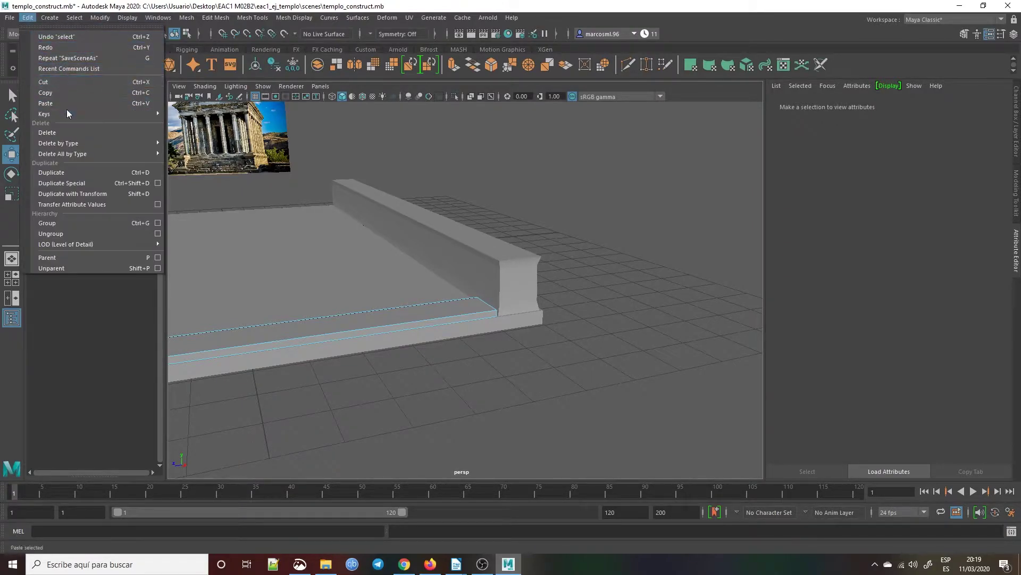
click(158, 183)
drag(460, 200, 480, 197)
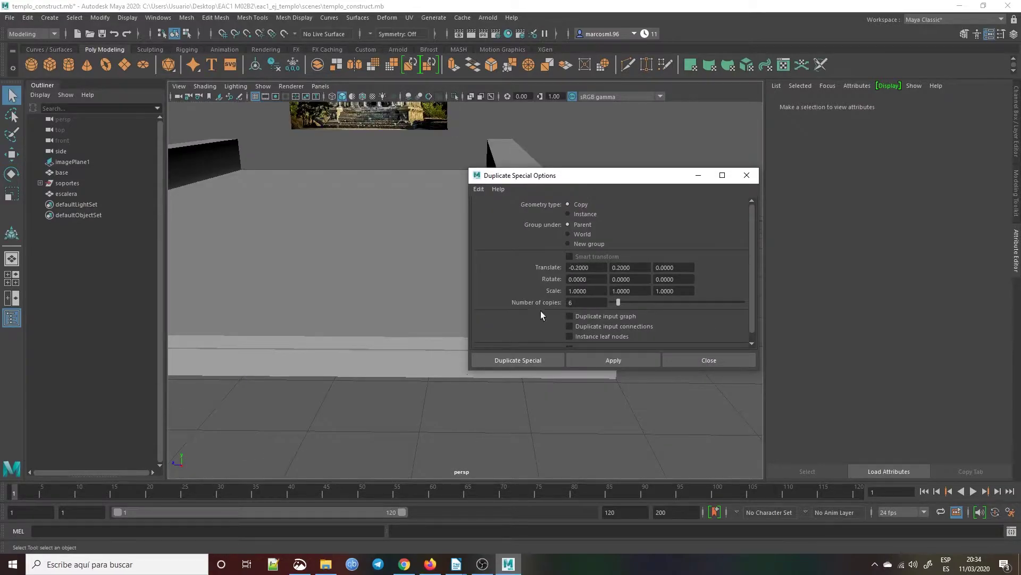
click(635, 269)
text(18)
click(551, 358)
click(528, 359)
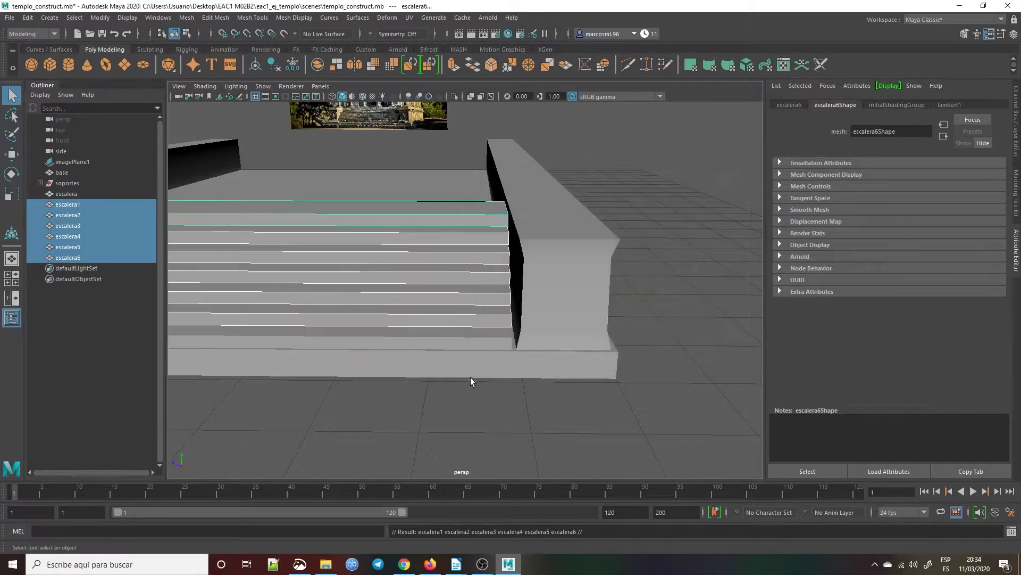
click(471, 376)
alt+drag(456, 359, 543, 335)
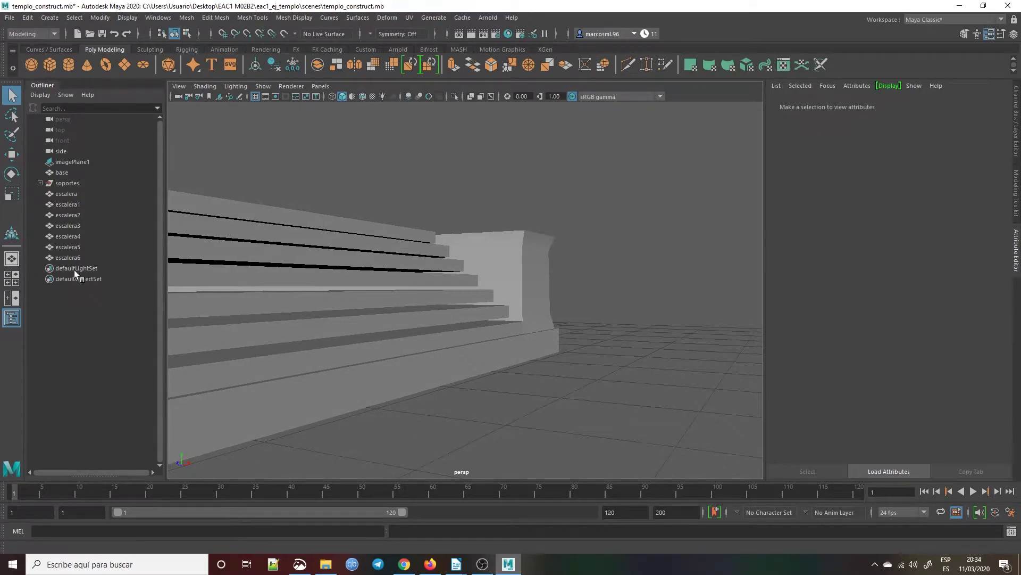
Lower escalera1 in the front view to close the gap between it and the bottom step, escalera.
click(12, 278)
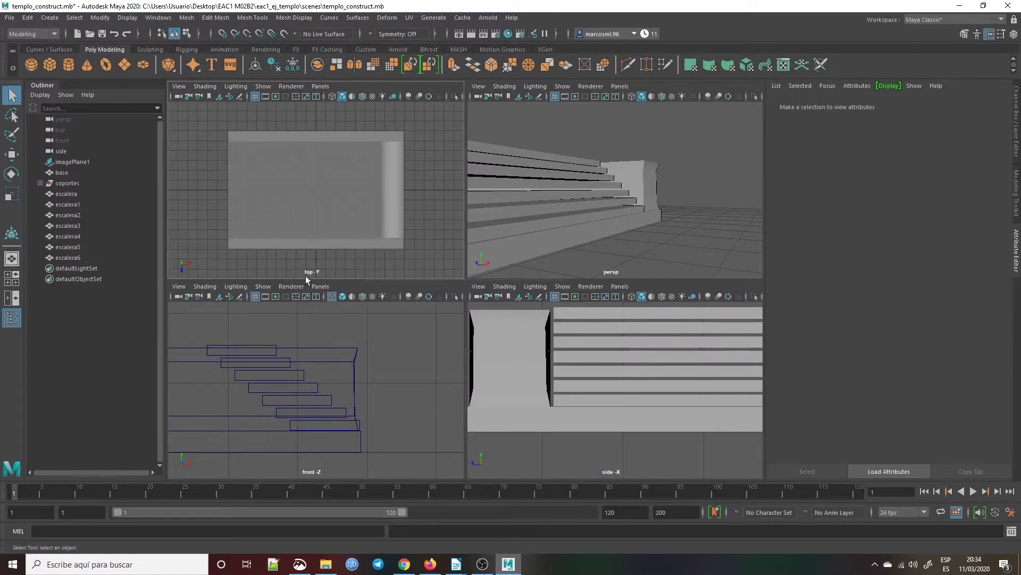
scroll(324, 405, up, 2)
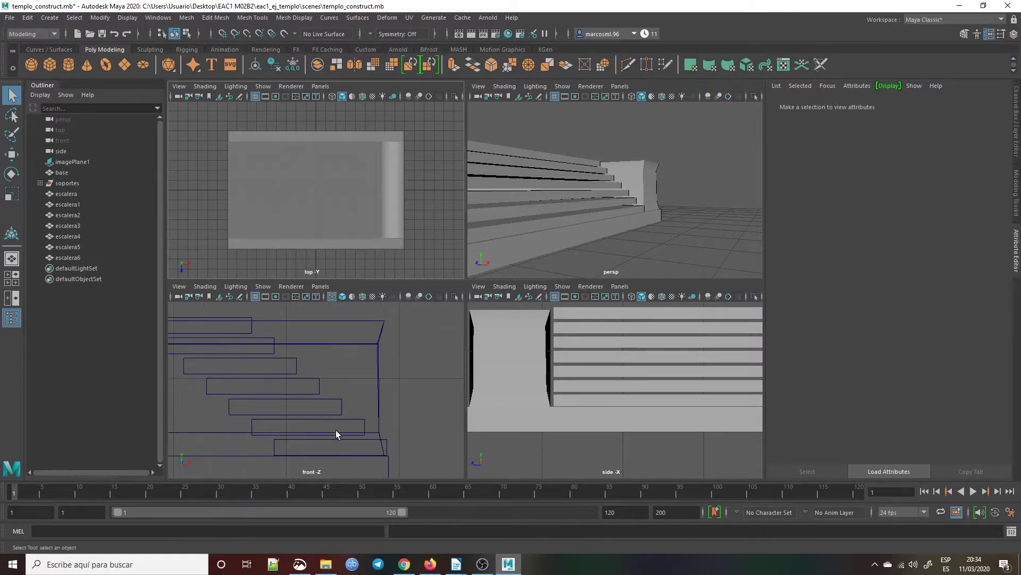
click(518, 210)
scroll(321, 420, down, 3)
scroll(322, 421, up, 1)
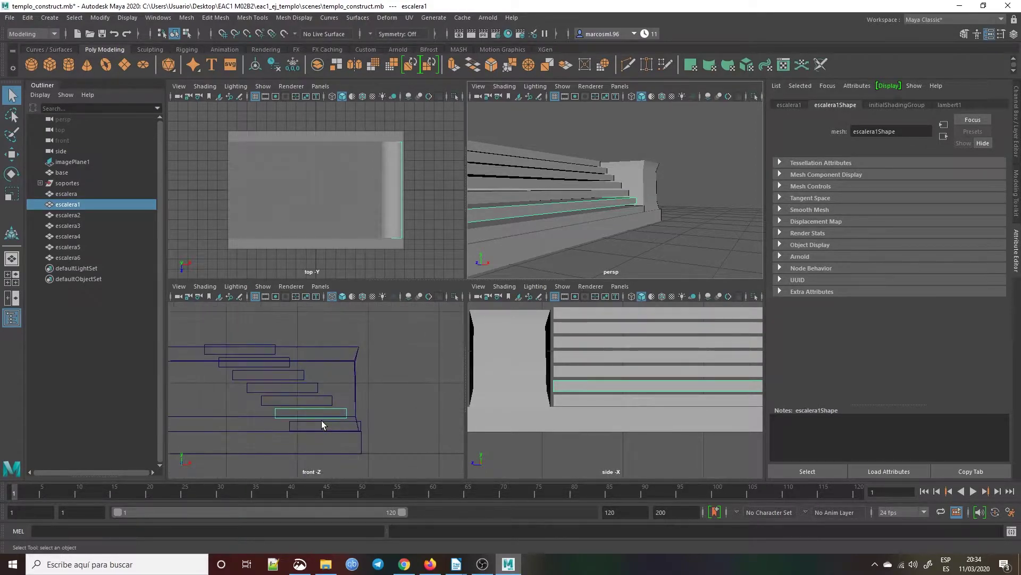
key(w)
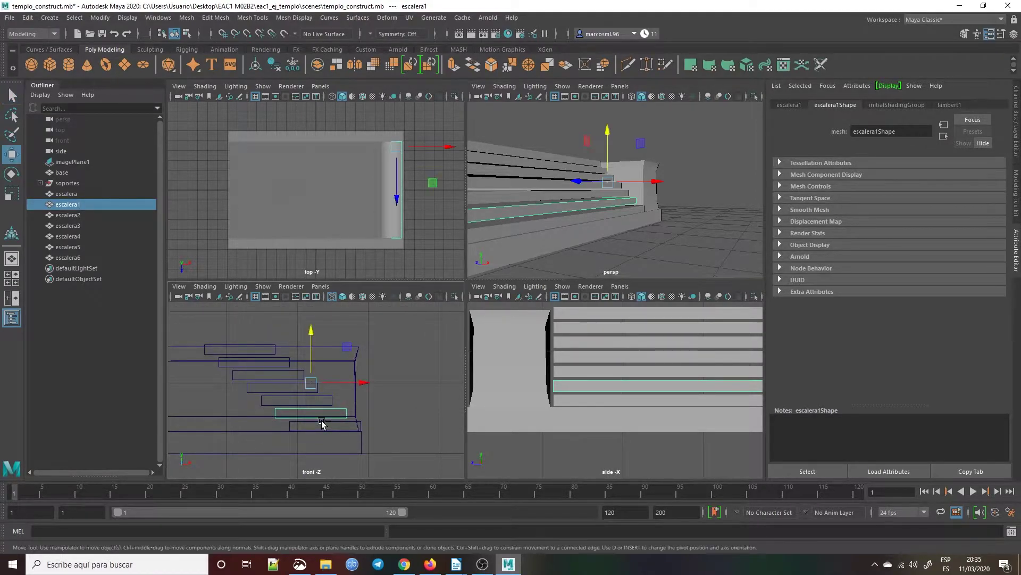
drag(316, 332, 329, 337)
scroll(345, 419, up, 5)
scroll(335, 402, down, 5)
scroll(330, 383, up, 3)
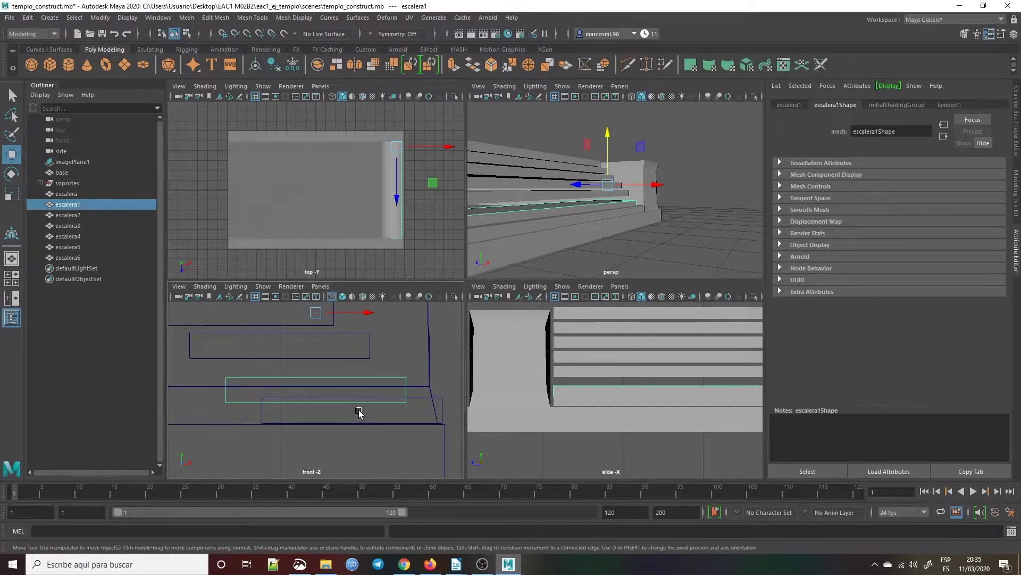
scroll(359, 412, down, 3)
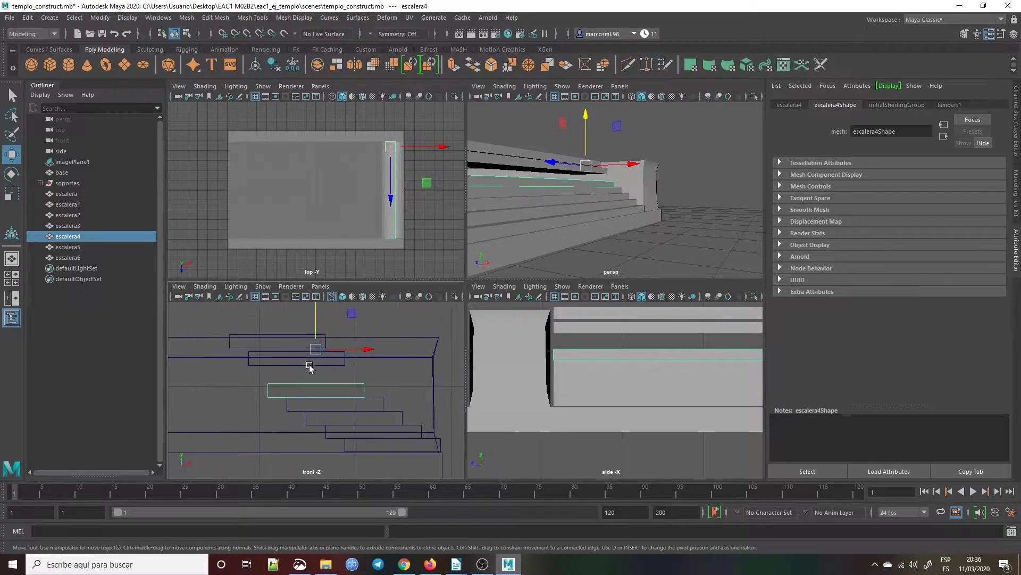
Lower escalera5 to about Y 1.54 so that it sits on escalera4.
click(297, 366)
scroll(322, 338, down, 3)
drag(310, 327, 315, 335)
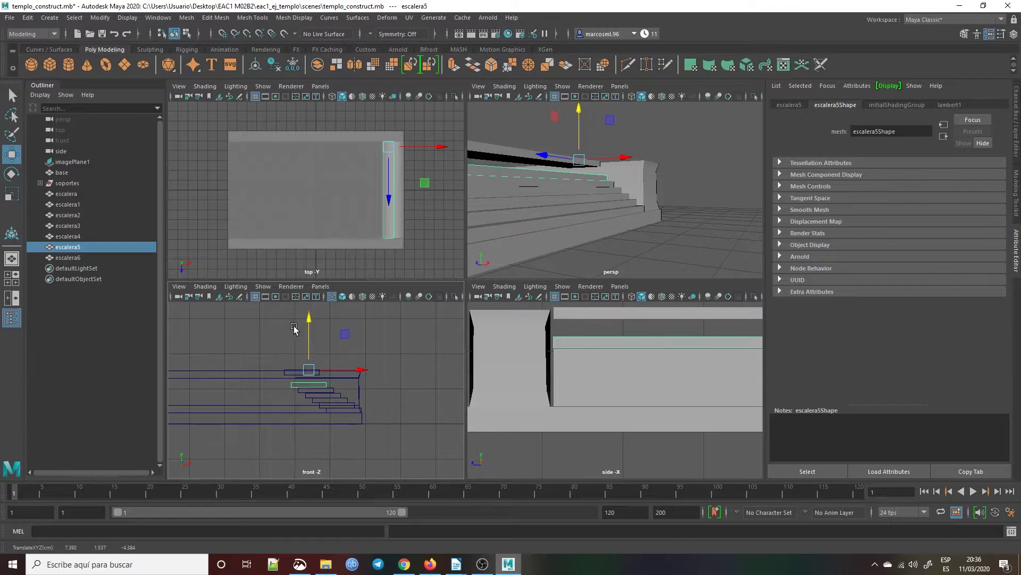
scroll(312, 364, up, 3)
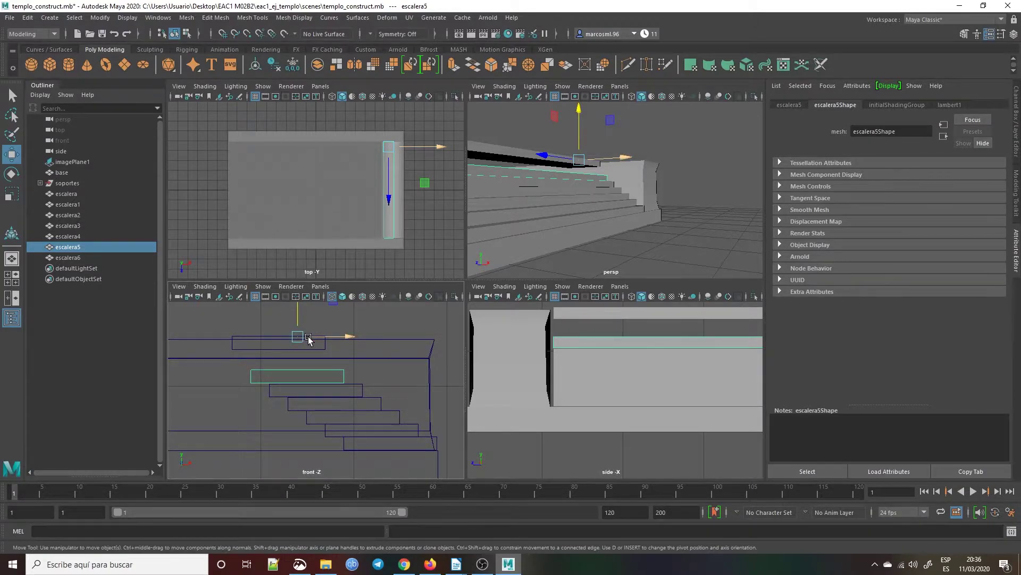
Lower the top step, escalera6, to about Y 1.68 so that it meets escalera5.
click(270, 340)
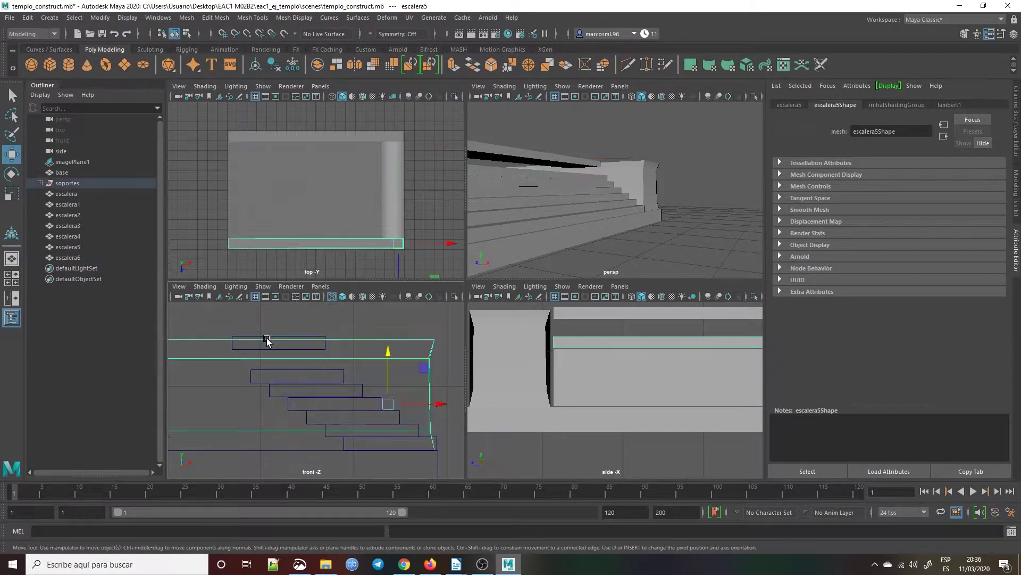
click(270, 336)
scroll(282, 340, down, 3)
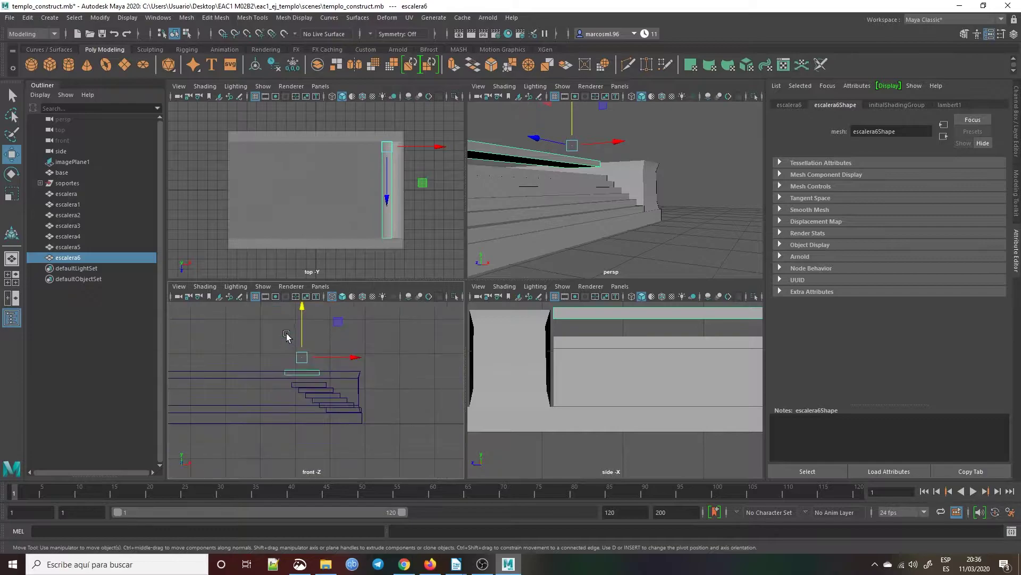
drag(305, 318, 311, 325)
key(f)
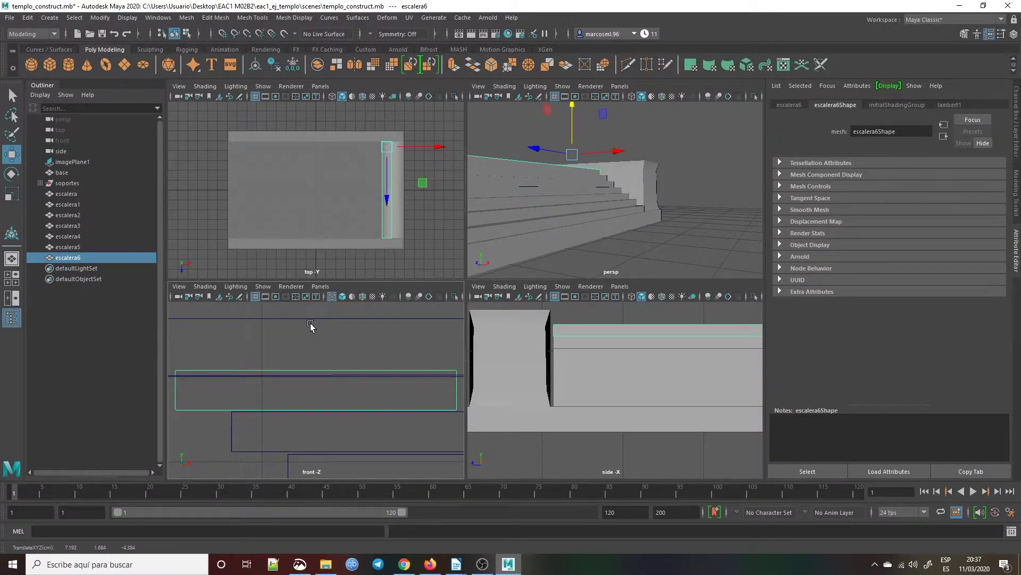
scroll(313, 330, down, 4)
key(f)
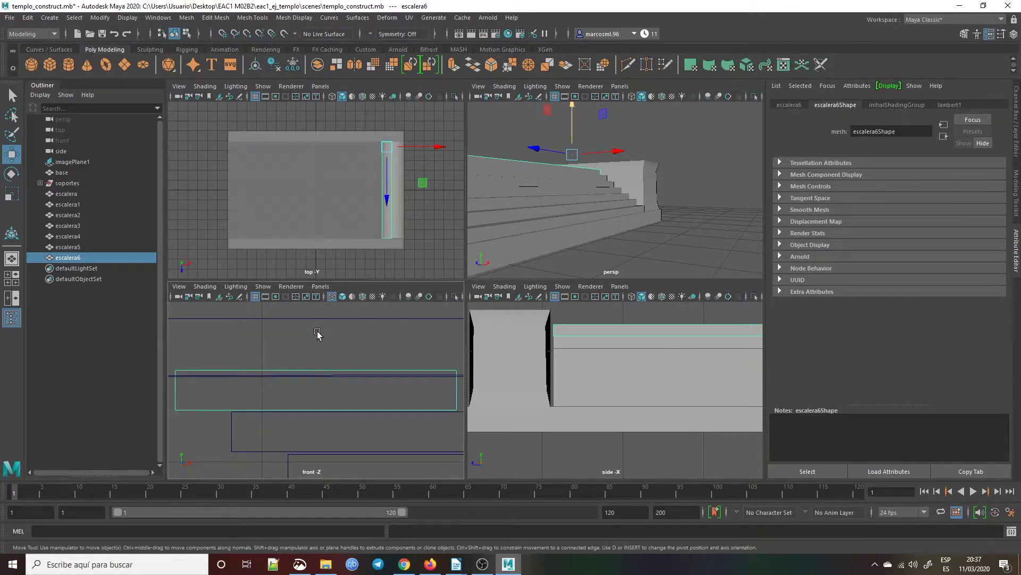
Fine-tune escalera6's height in an enlarged front view and deselect it to check the stair profile.
key(space)
scroll(451, 242, down, 5)
drag(467, 228, 473, 225)
scroll(504, 293, up, 5)
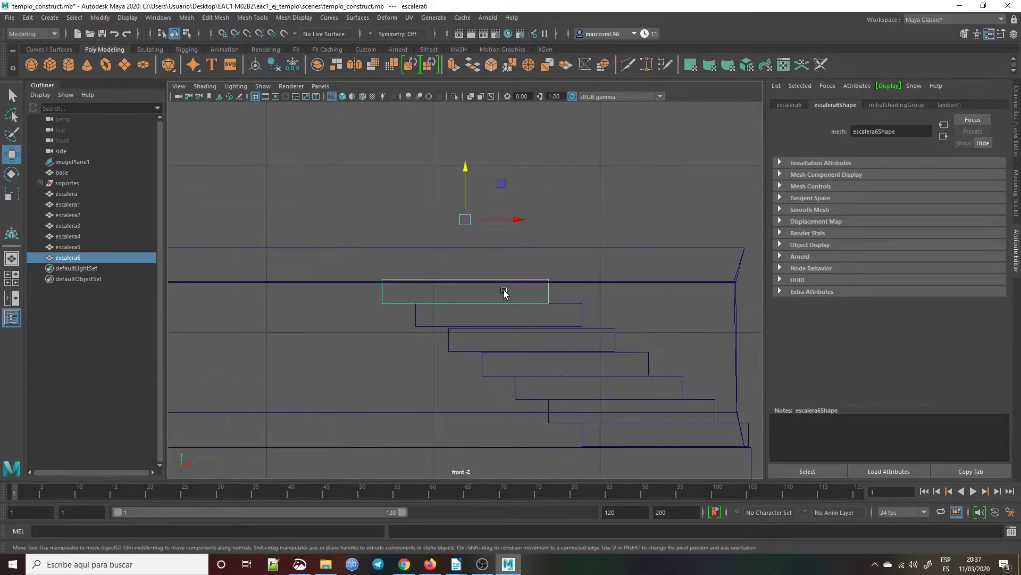
scroll(504, 292, up, 3)
click(492, 380)
scroll(493, 390, down, 5)
scroll(532, 353, up, 3)
scroll(532, 362, up, 2)
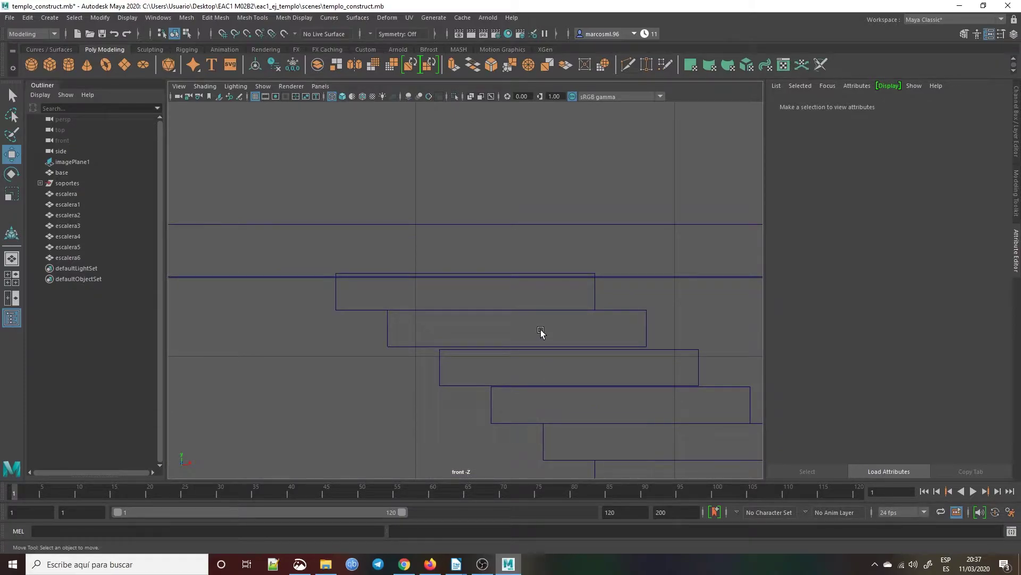
Nudge escalera5 down to about Y 1.53 to close the thin gap above escalera4.
key(space)
click(532, 190)
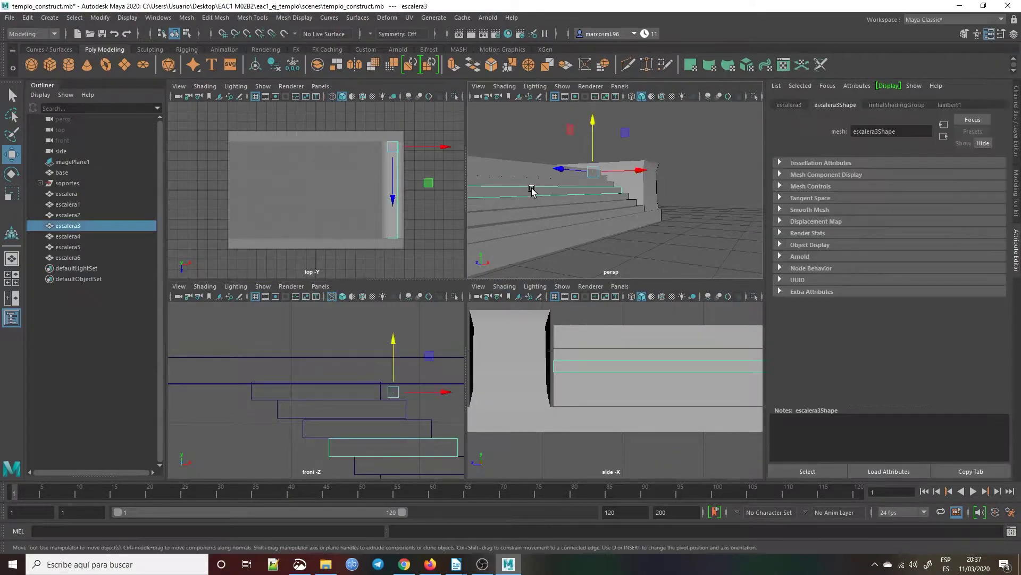
click(361, 414)
key(space)
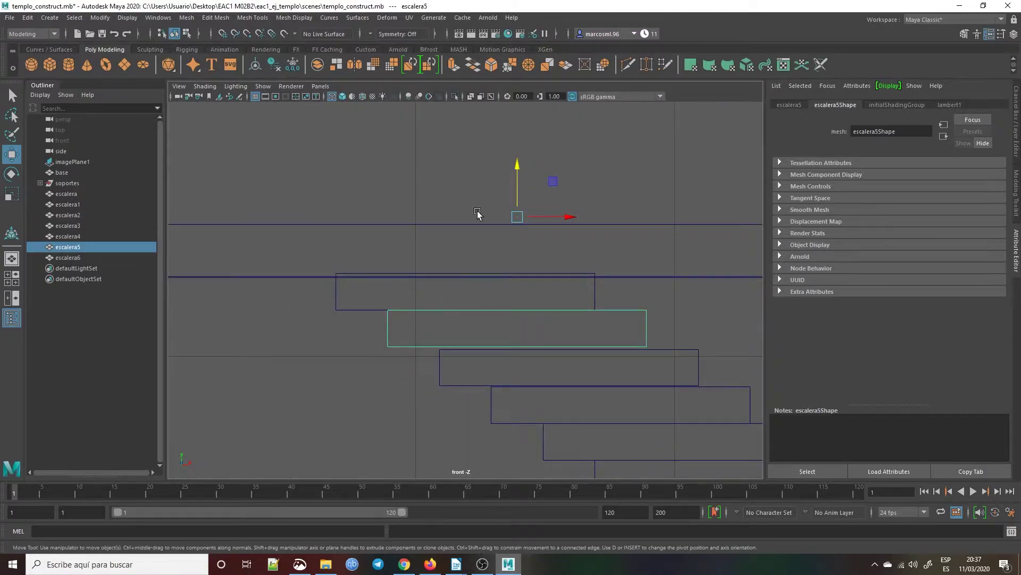
drag(518, 182, 527, 186)
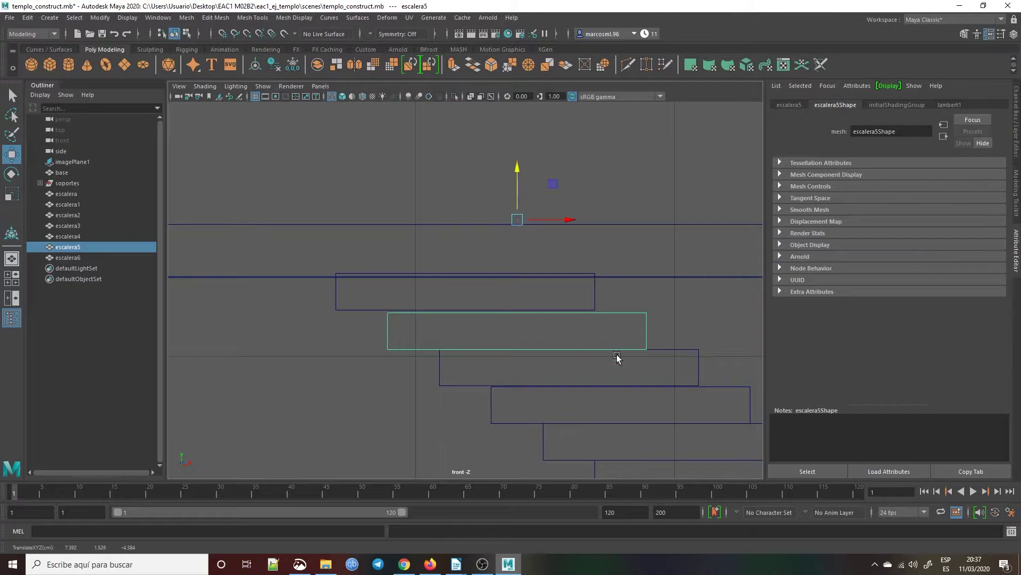
click(649, 381)
key(space)
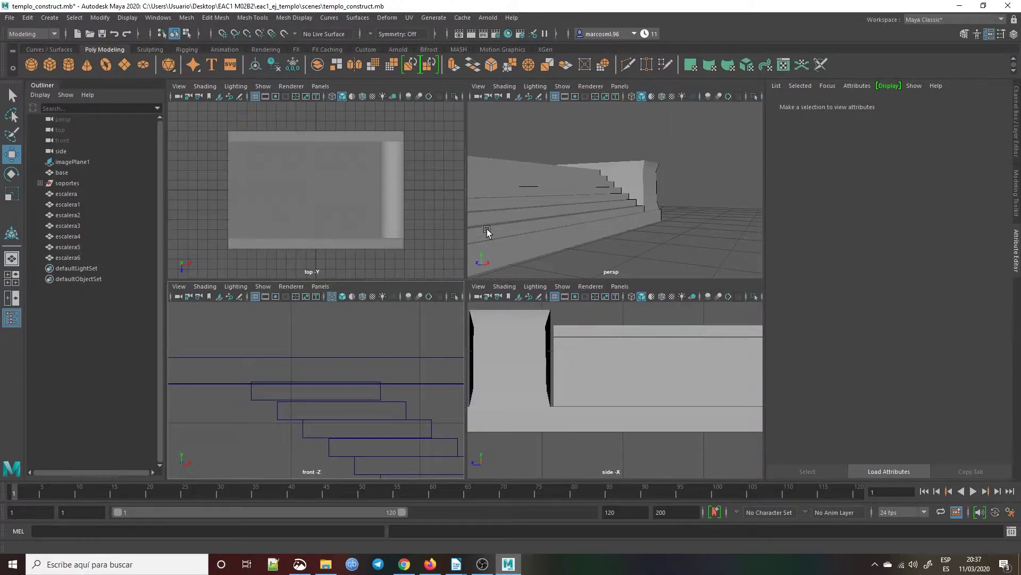
Reselect escalera5 and fine-tune its height between the neighbouring steps in the enlarged front view.
click(513, 191)
click(362, 413)
click(527, 179)
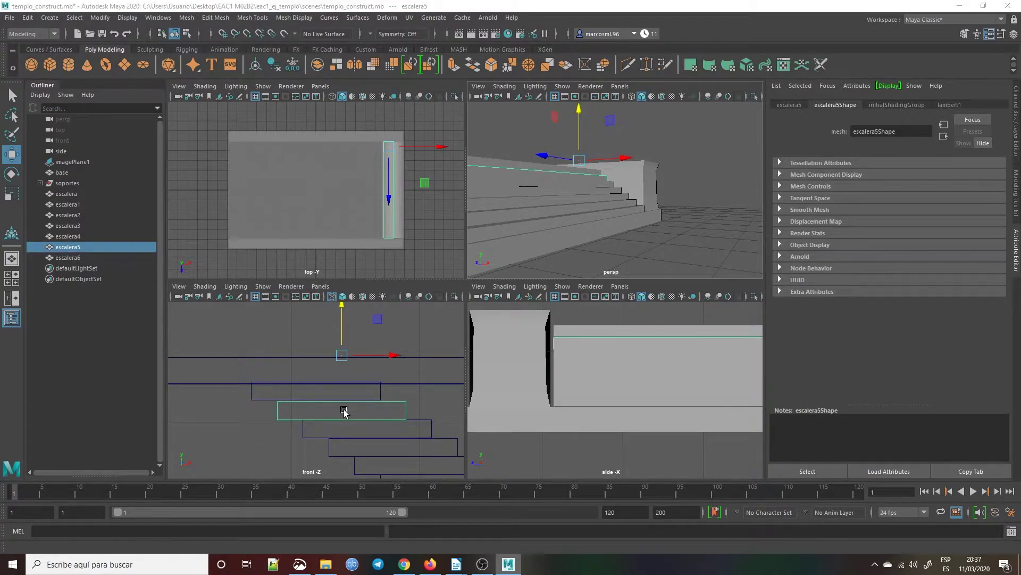
key(space)
drag(515, 188, 518, 191)
key(space)
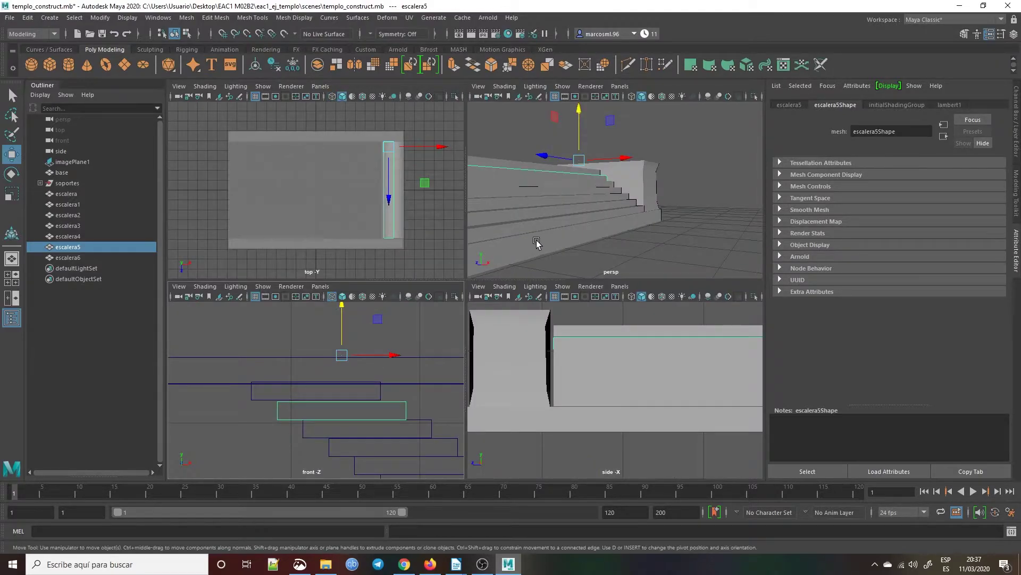
Nudge escalera4 down to about Y 1.38 so that it rests on escalera3.
click(552, 184)
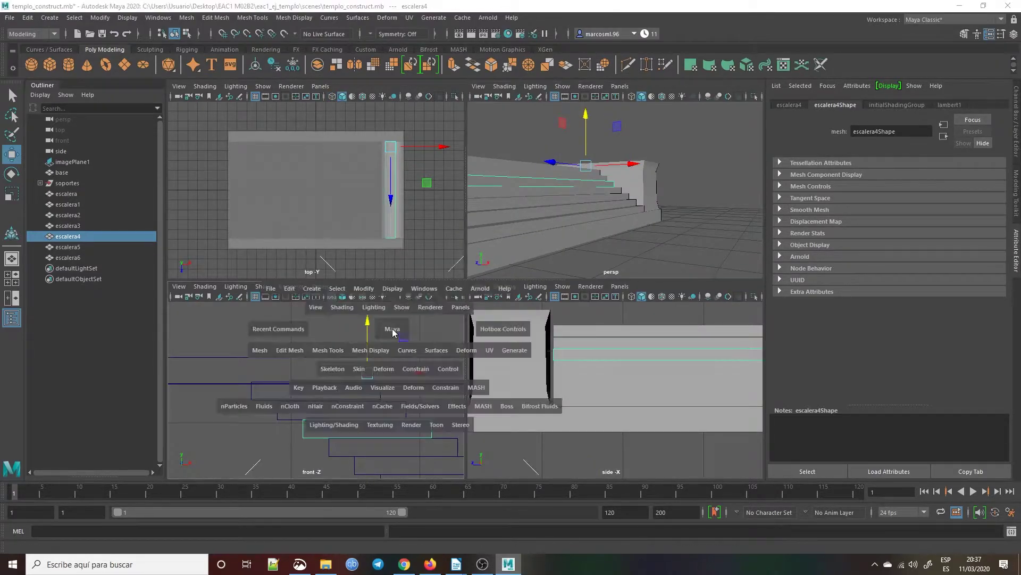
key(space)
drag(566, 222, 572, 216)
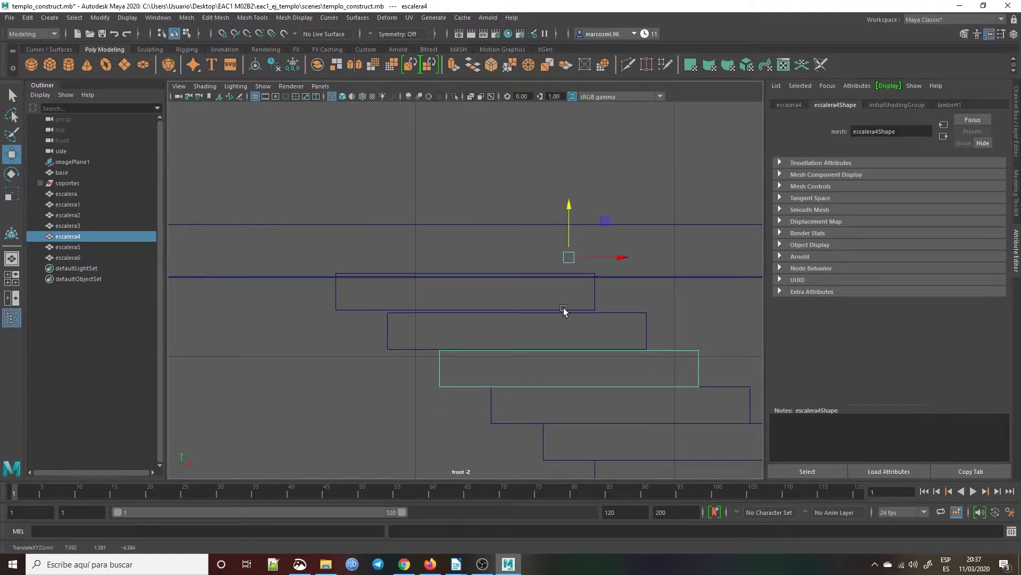
key(space)
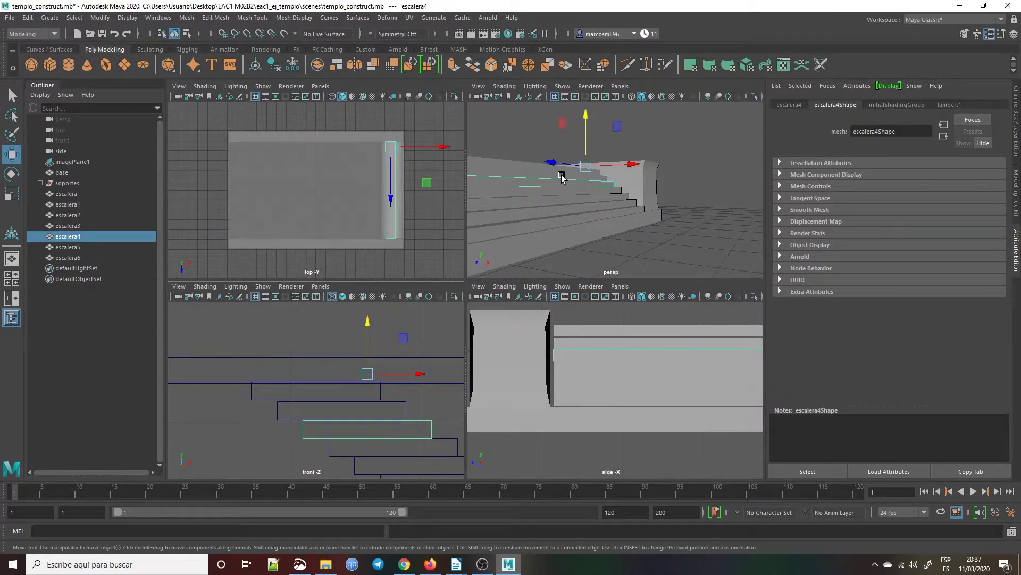
Nudge escalera5 down again to follow the lowered escalera4.
click(562, 177)
key(space)
drag(518, 187, 528, 186)
key(space)
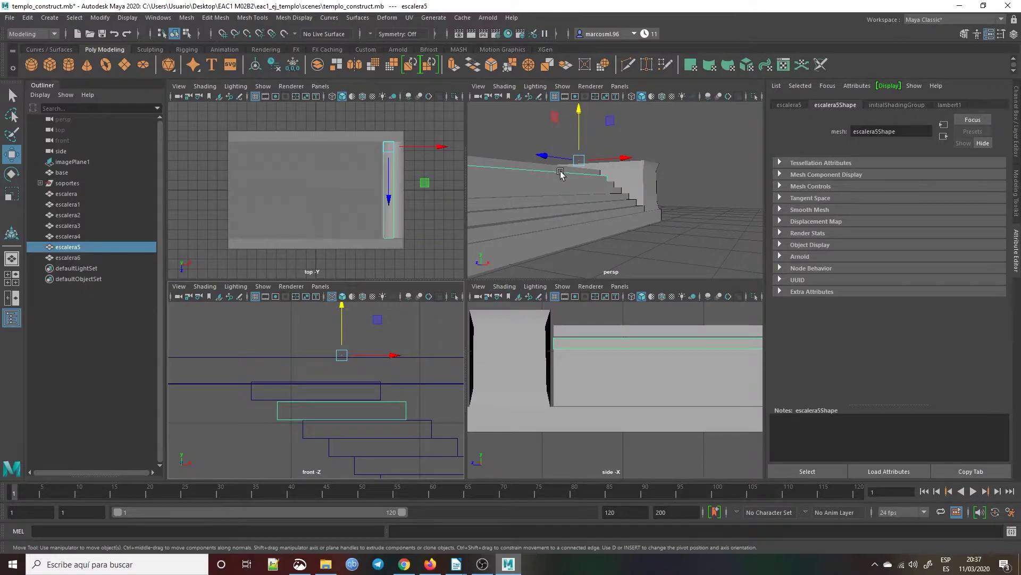
Lower escalera6 to about Y 1.67 to meet escalera5, and view the whole staircase in perspective.
click(350, 400)
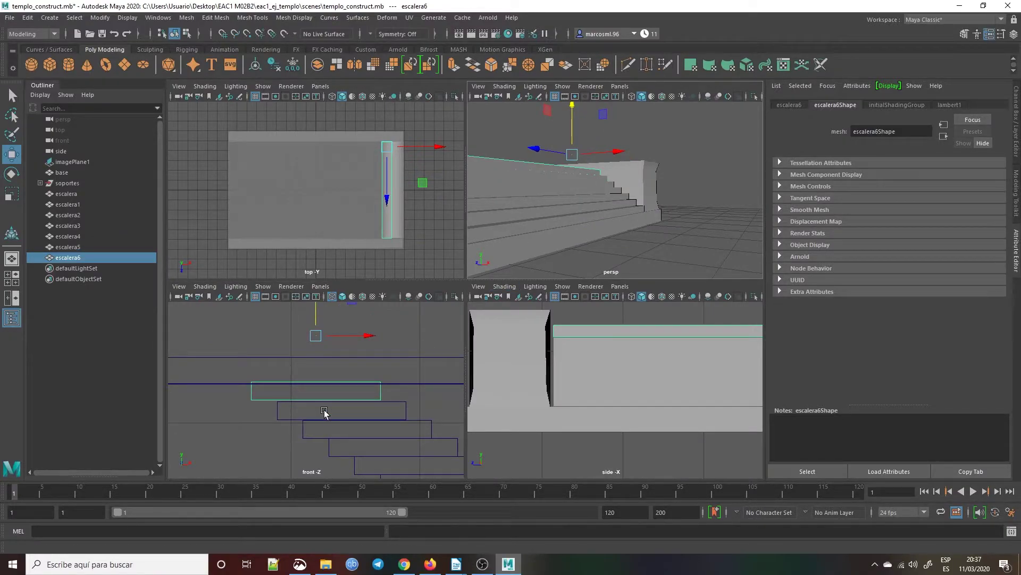
key(space)
drag(468, 158, 468, 155)
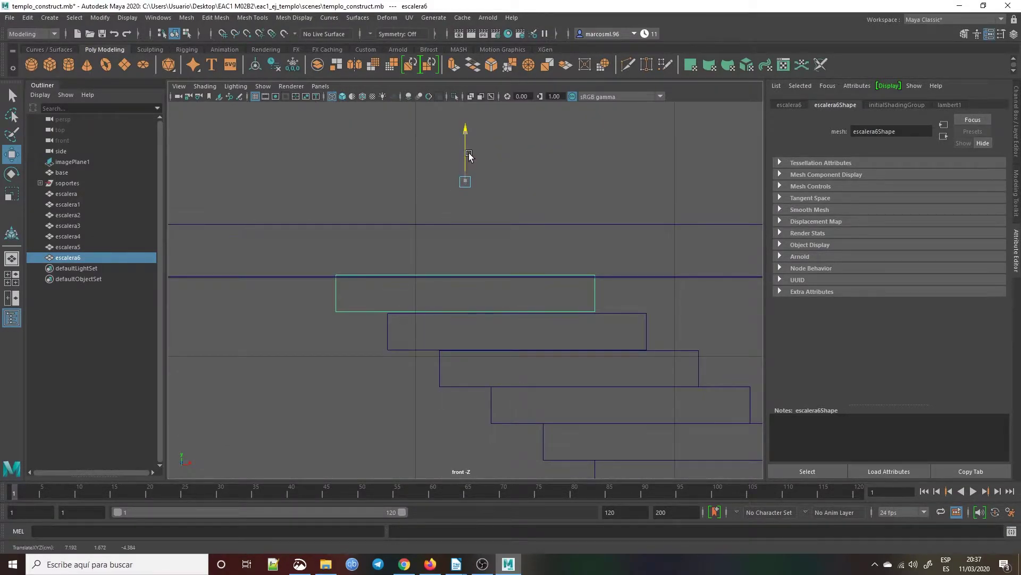
key(space)
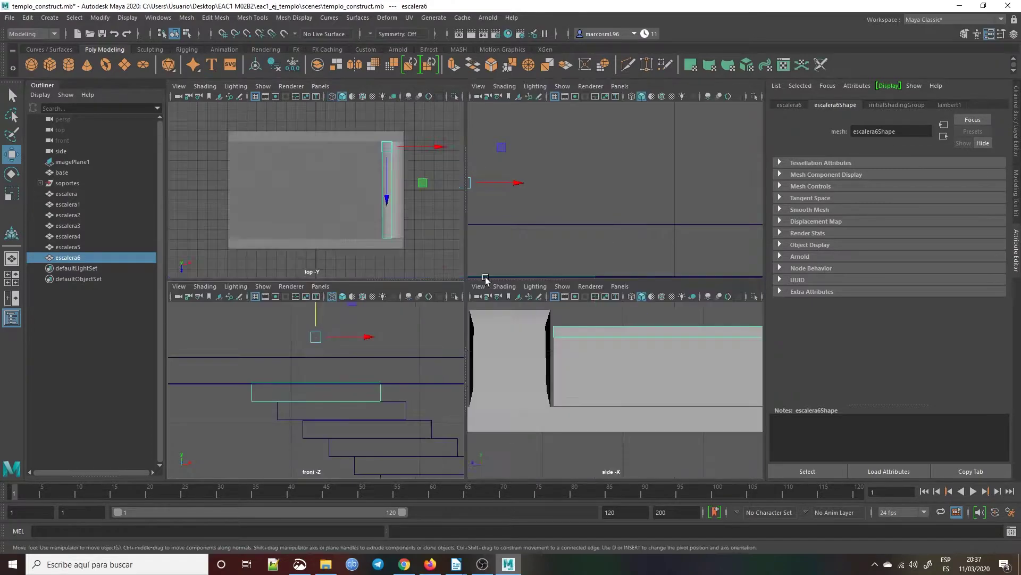
click(554, 264)
key(space)
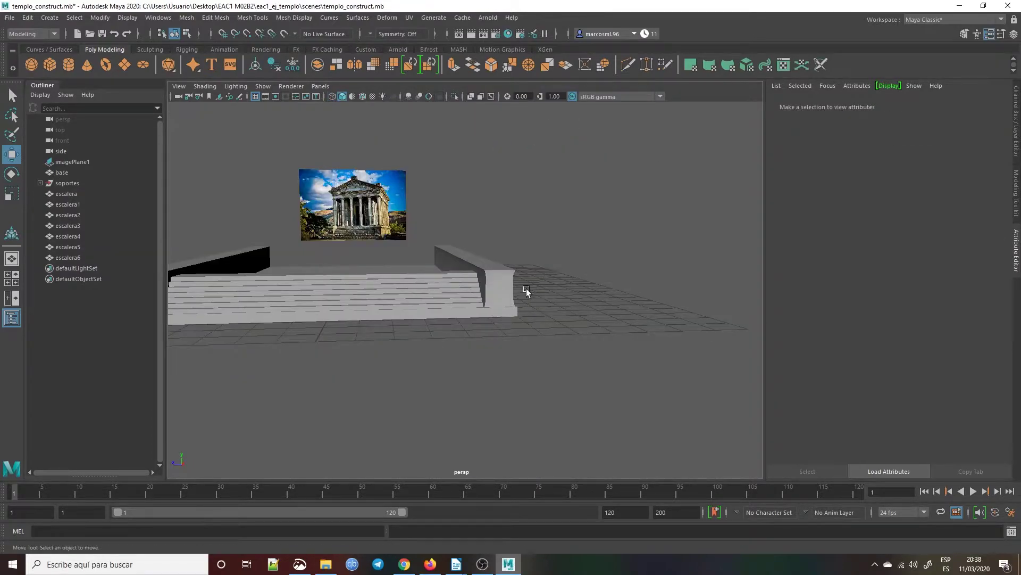
Select the soportes group, try face mode on the supports, and bring the supports and steps up in the front view.
click(65, 183)
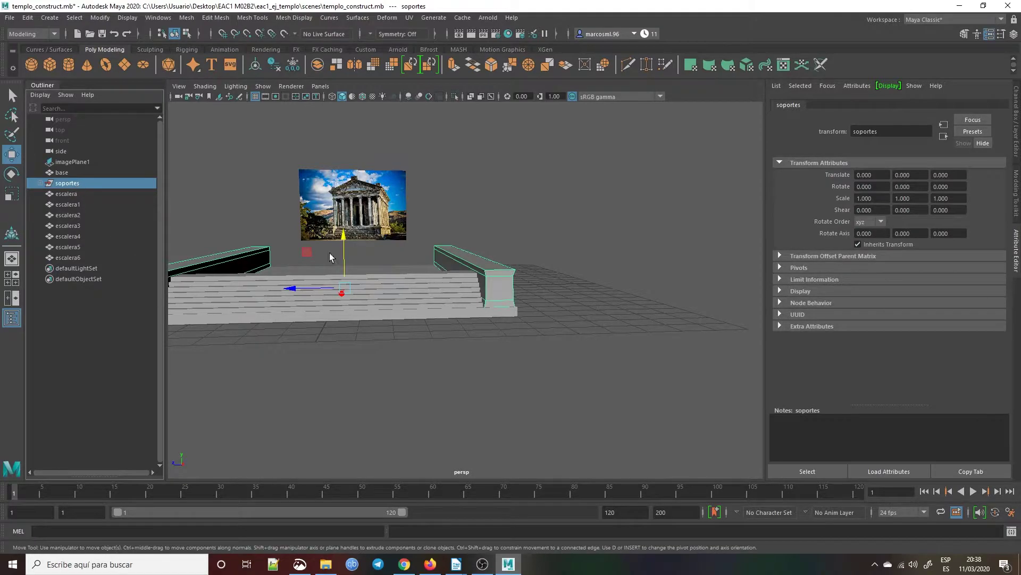
right_click(501, 271)
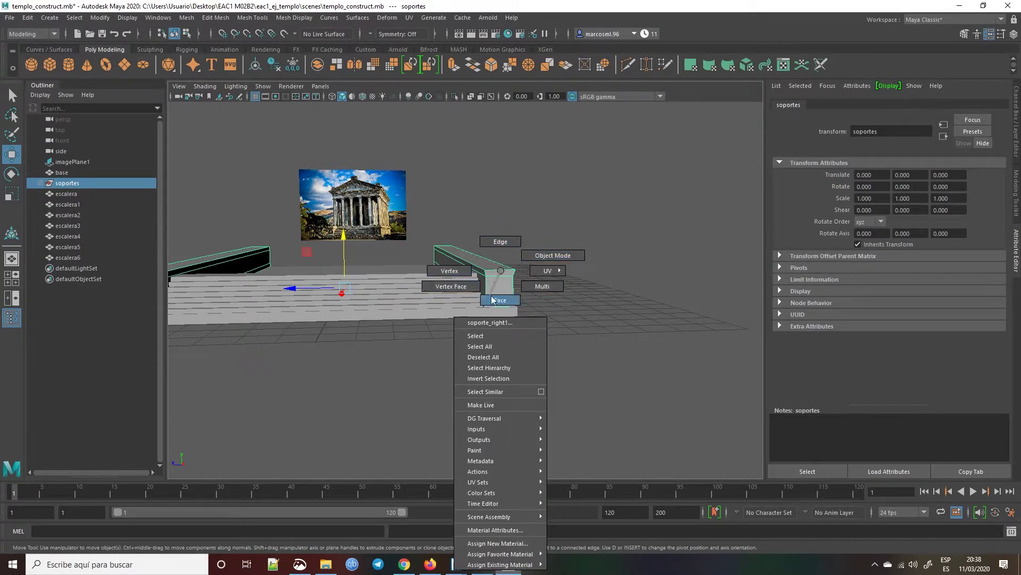
click(492, 299)
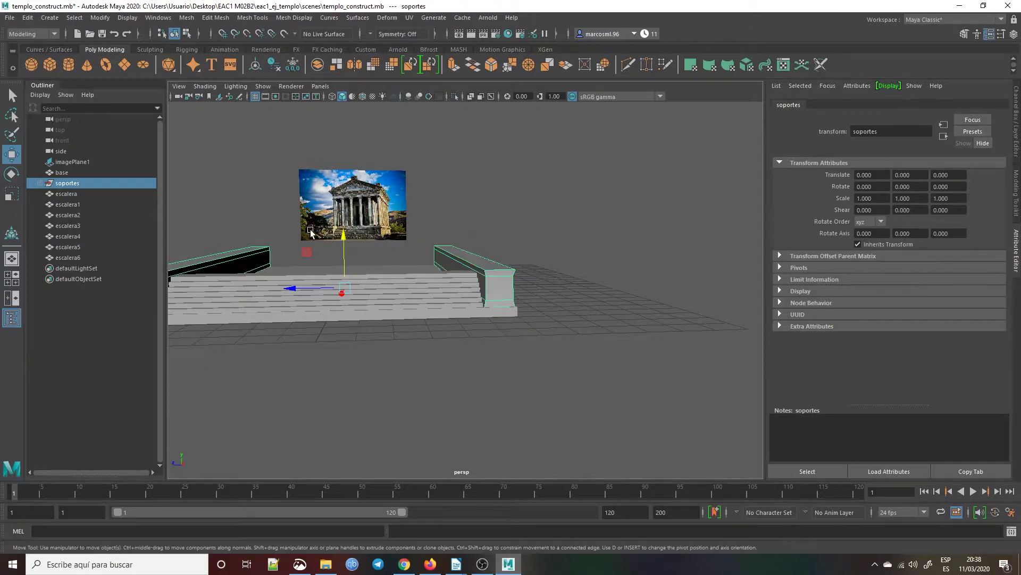
click(12, 278)
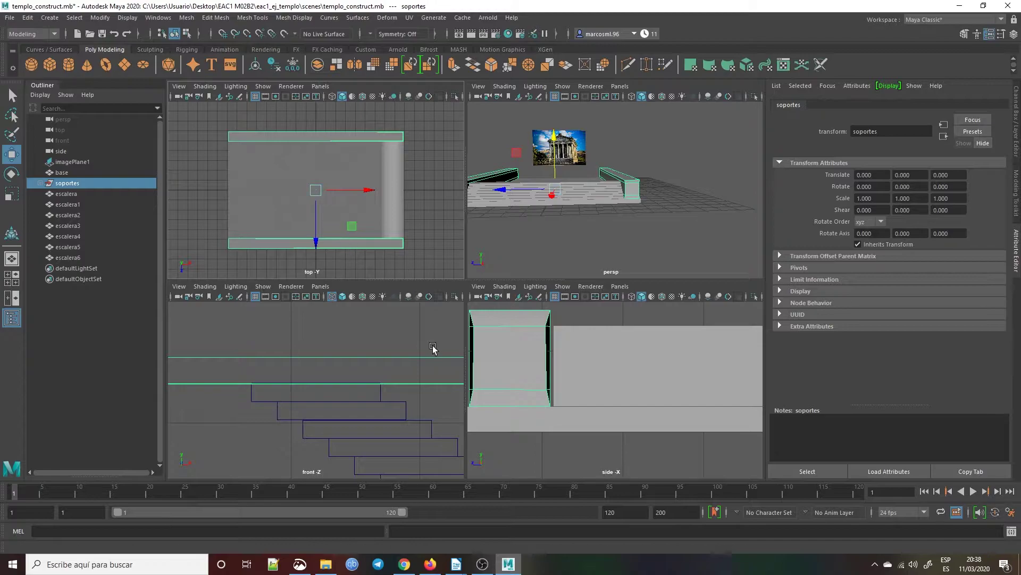
scroll(430, 354, down, 5)
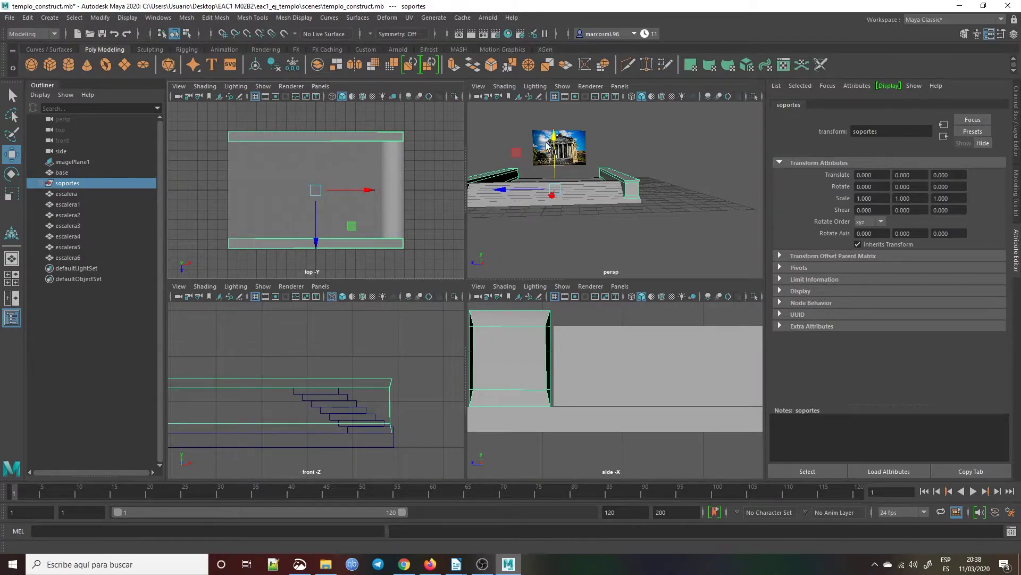
scroll(376, 387, down, 4)
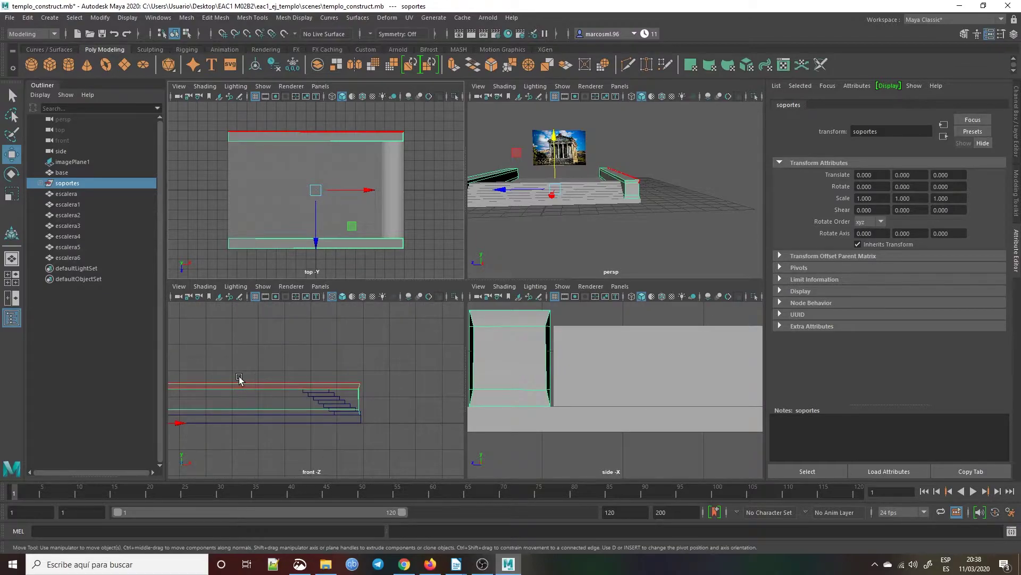
scroll(250, 385, up, 5)
scroll(255, 387, up, 6)
alt+middle_drag(354, 402, 394, 381)
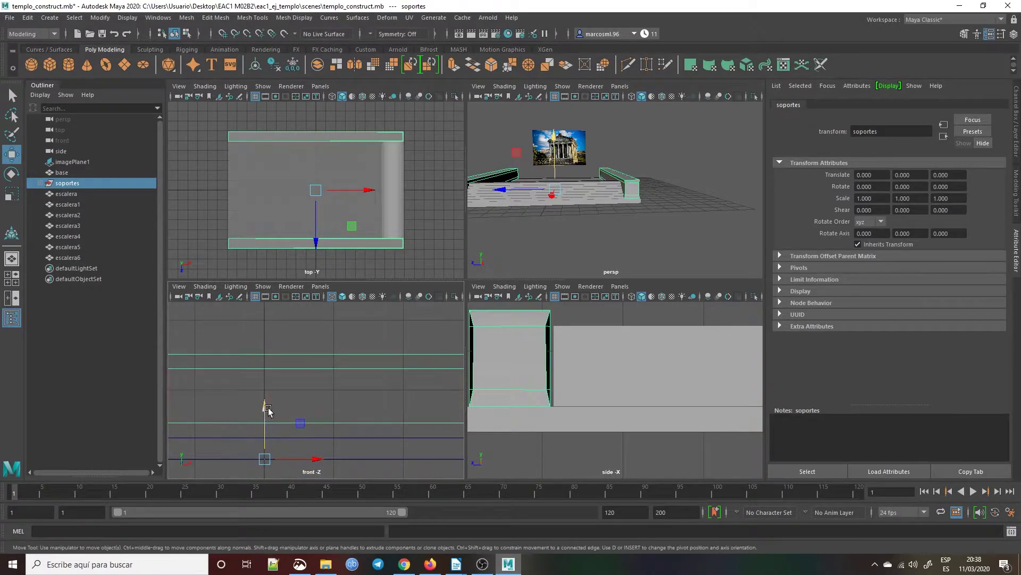
Try to select the top faces of both side supports together in the perspective view.
alt+drag(590, 337, 601, 343)
alt+drag(601, 191, 605, 176)
alt+right_drag(605, 176, 627, 212)
alt+drag(627, 212, 652, 180)
key(F11)
click(622, 176)
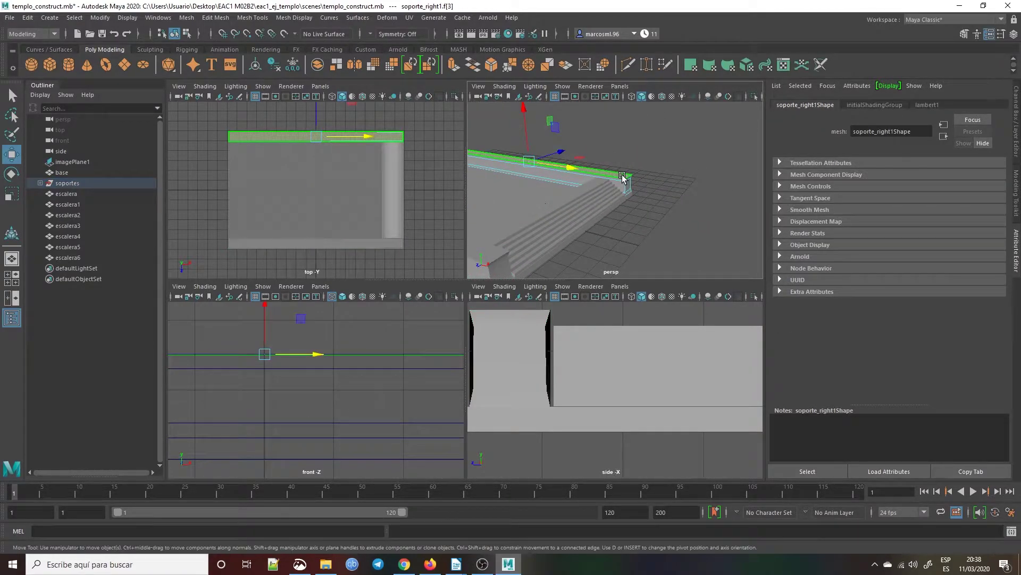
click(487, 256)
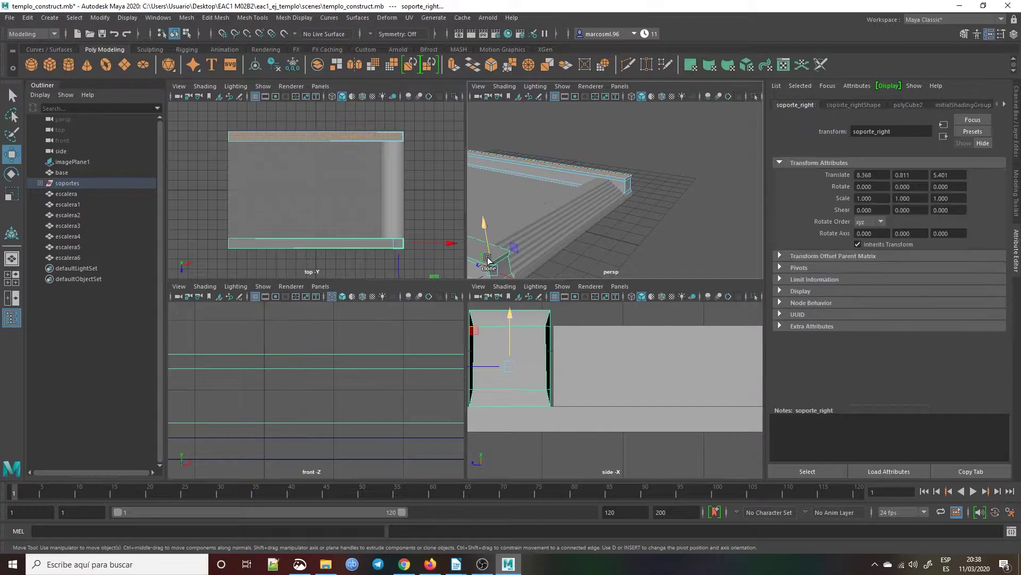
key(F11)
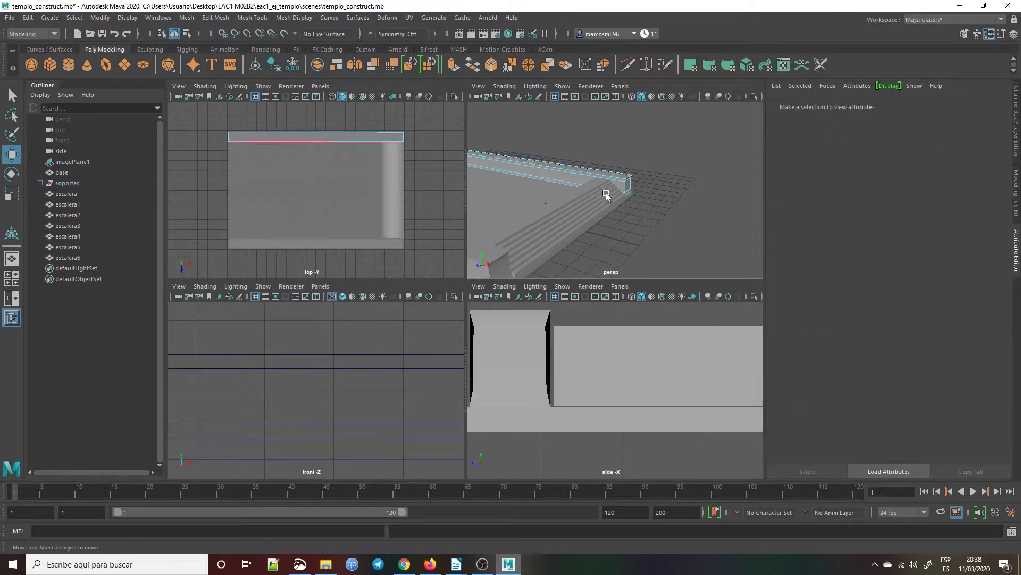
click(615, 174)
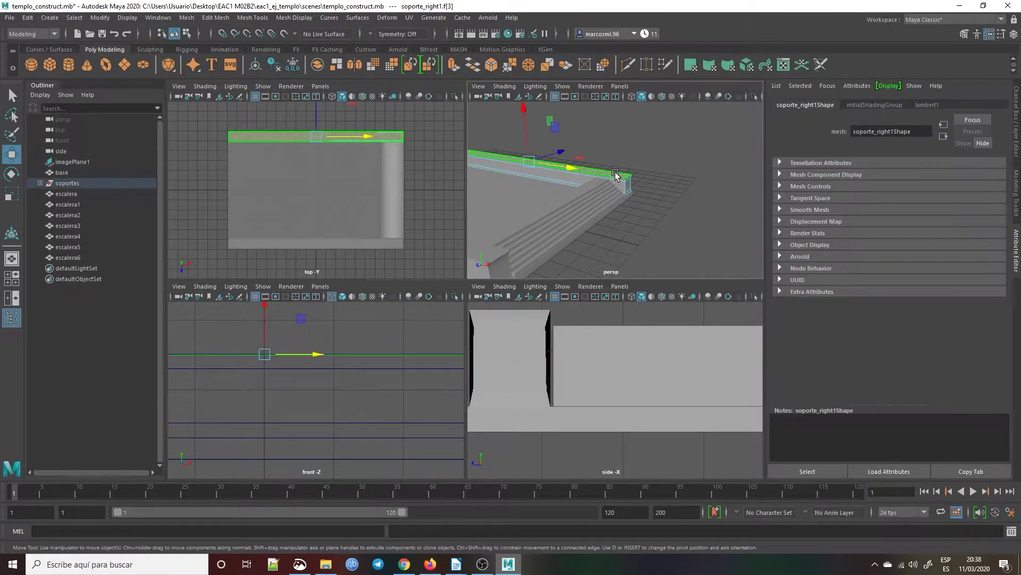
click(488, 255)
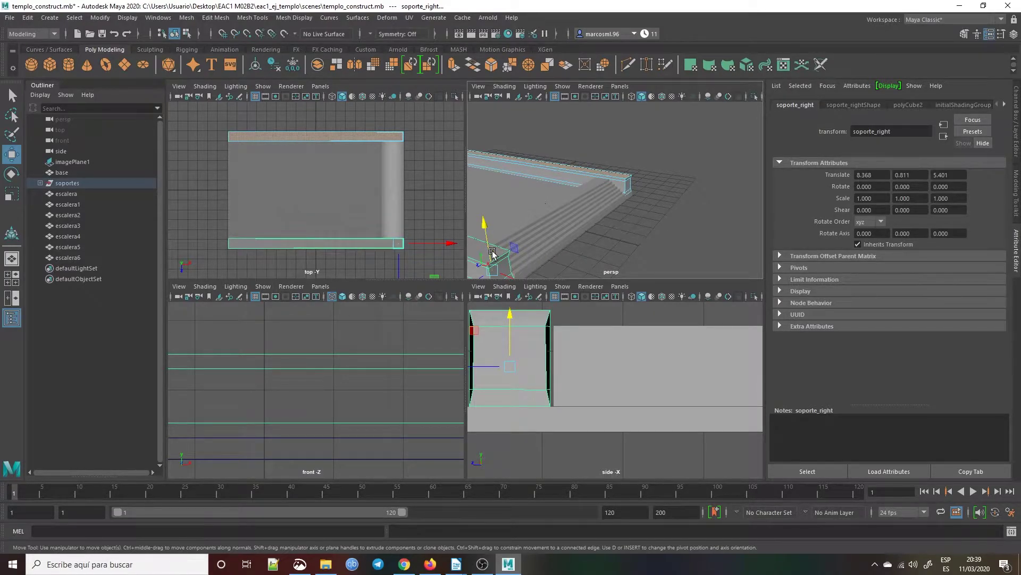
click(591, 259)
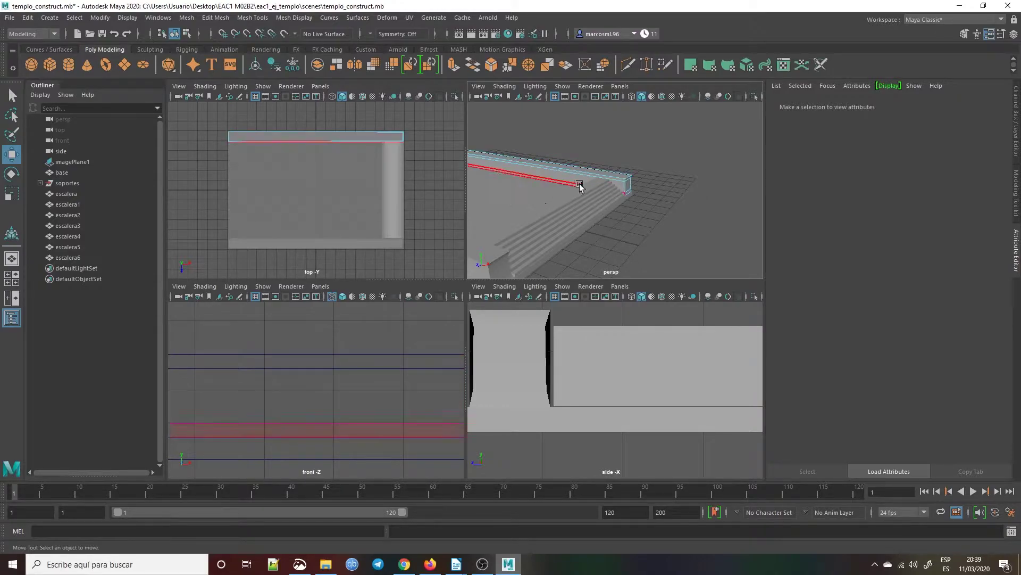
click(621, 185)
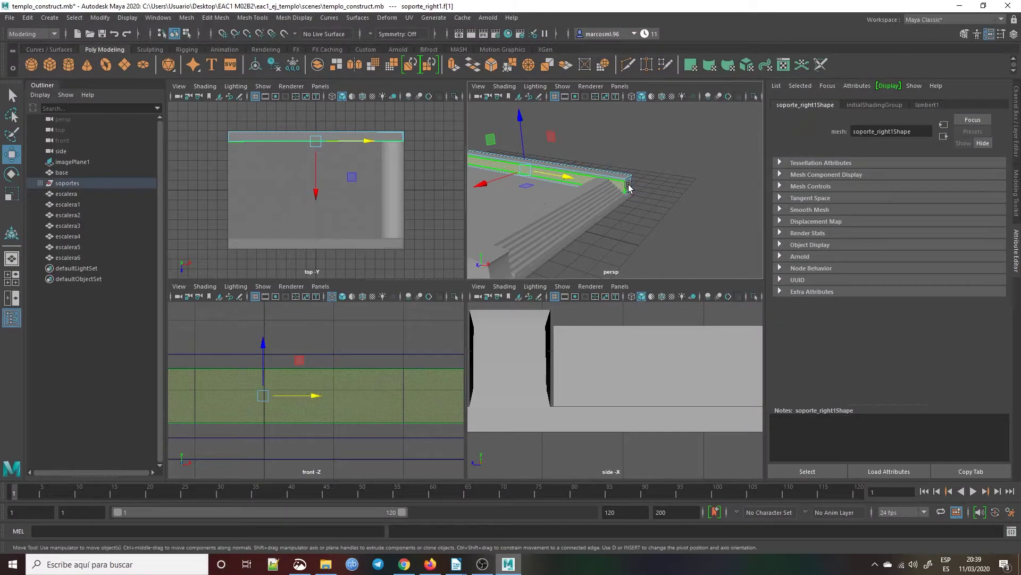
click(645, 194)
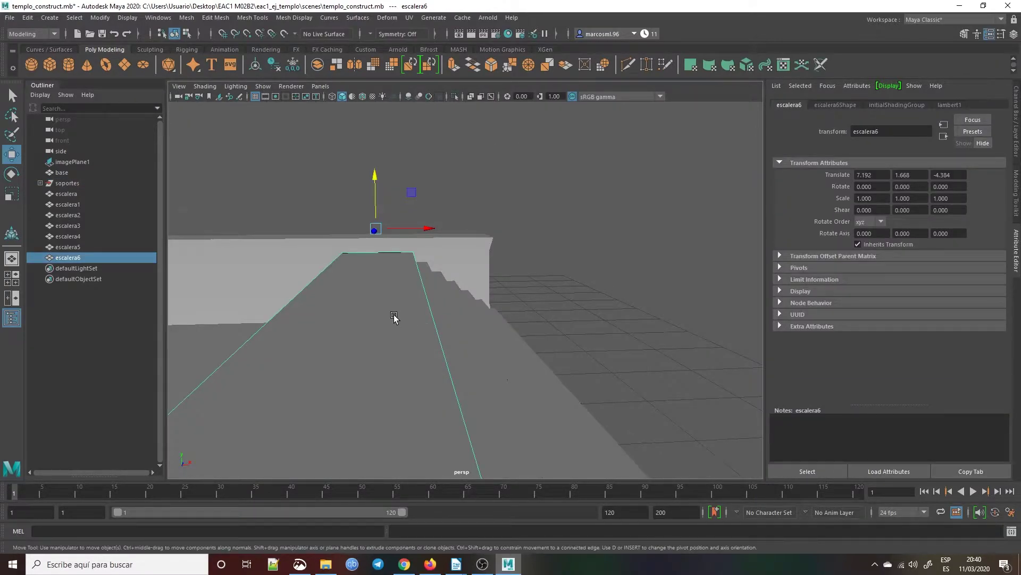
Raise the top face of escalera6 level with the tops of the side supports, using the front view.
right_drag(393, 315, 394, 303)
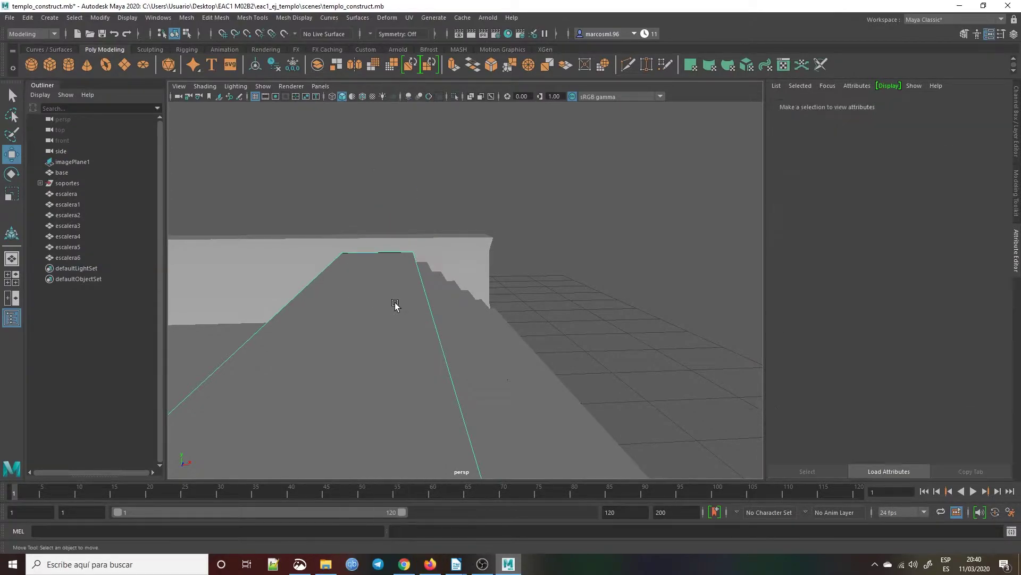
click(378, 305)
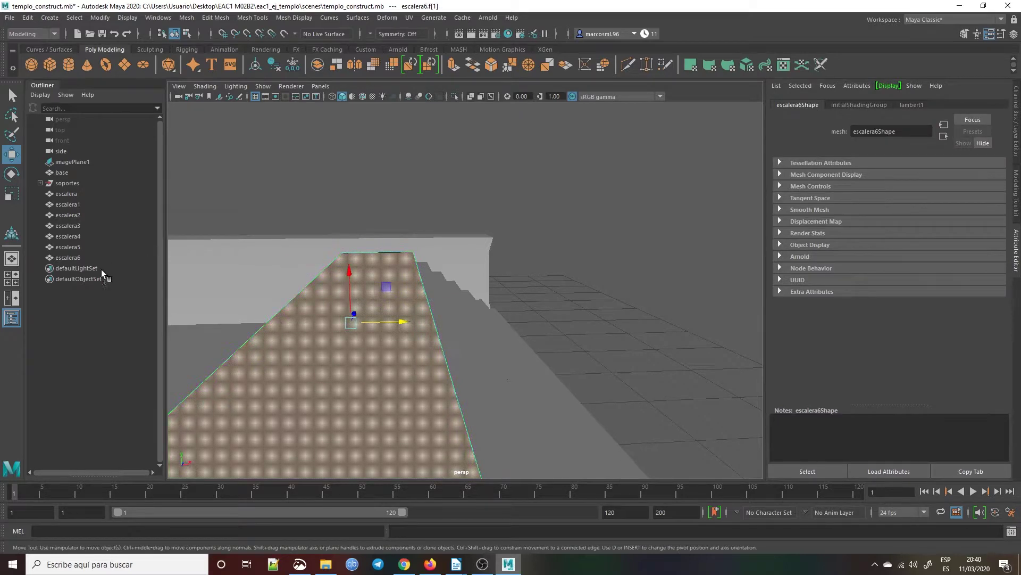
click(12, 278)
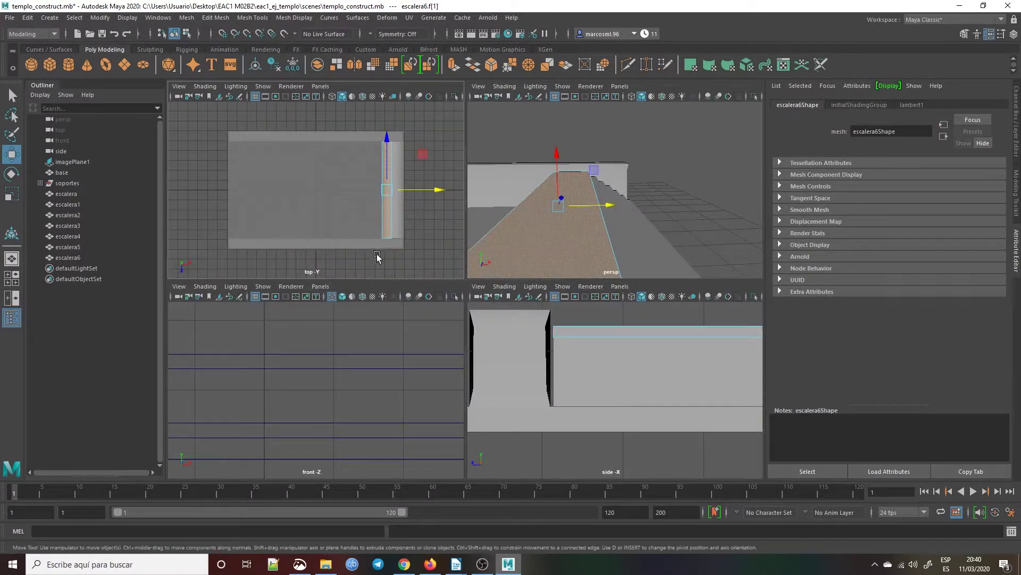
key(f)
drag(318, 340, 332, 282)
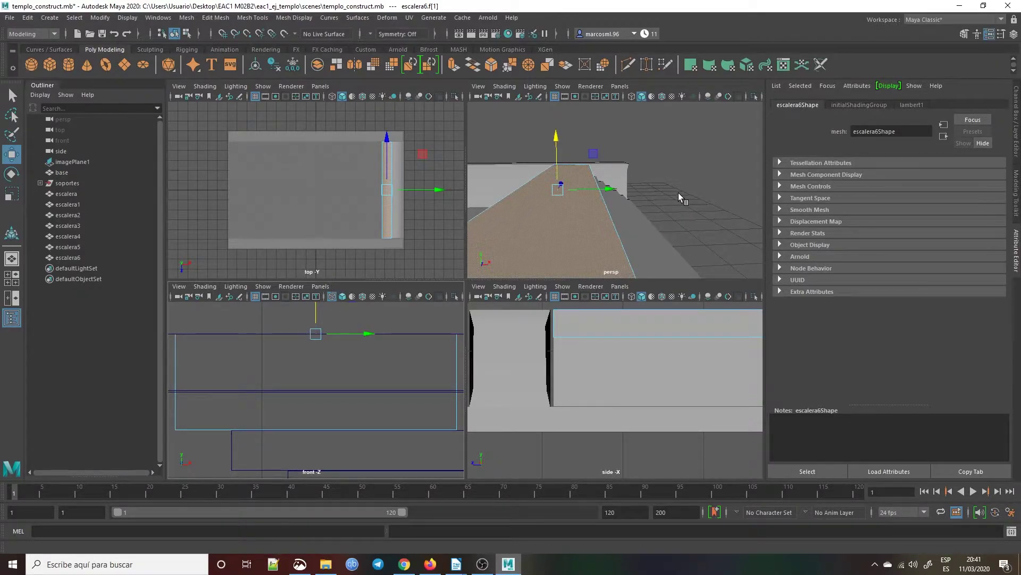
Group the seven stair steps, escalera through escalera6, and name the group escaleras.
key(space)
mouse_move(645, 198)
alt+mouse_down()
mouse_move(520, 189)
mouse_move(568, 205)
mouse_move(649, 190)
mouse_move(630, 197)
alt+mouse_up()
alt+right_drag(630, 196, 487, 264)
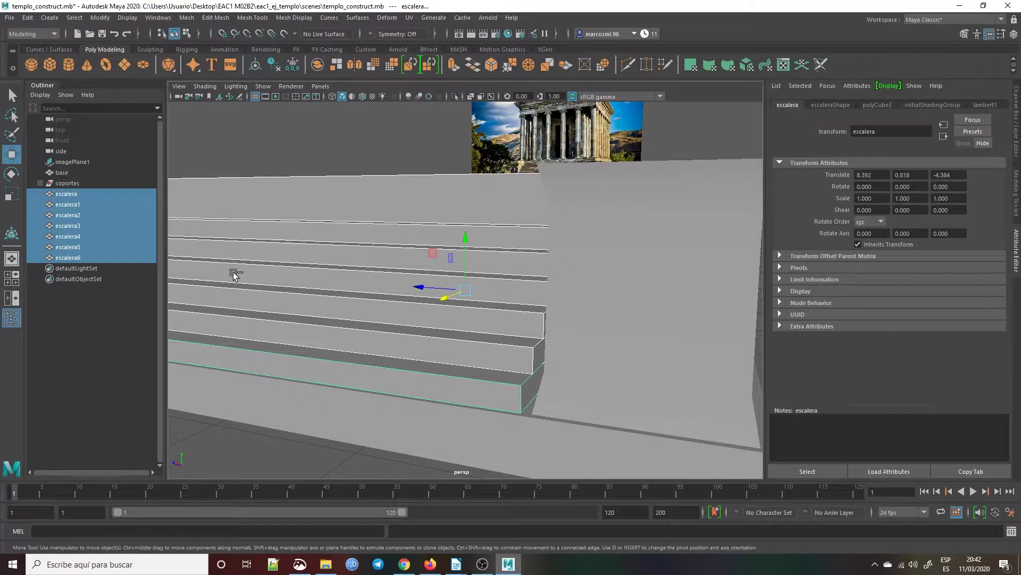
key(ctrl+g)
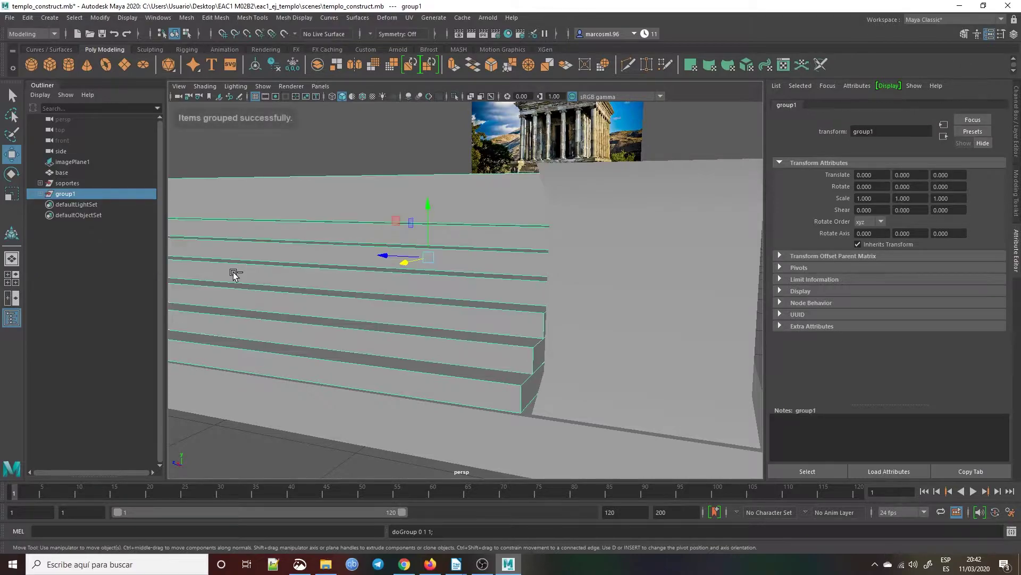
double_click(66, 194)
text(escaleras)
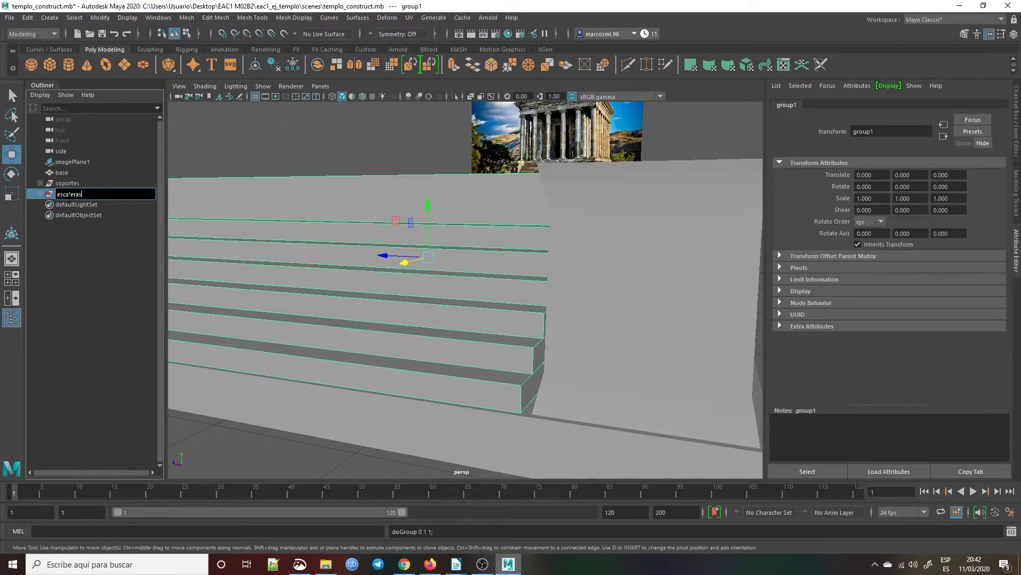
key(Return)
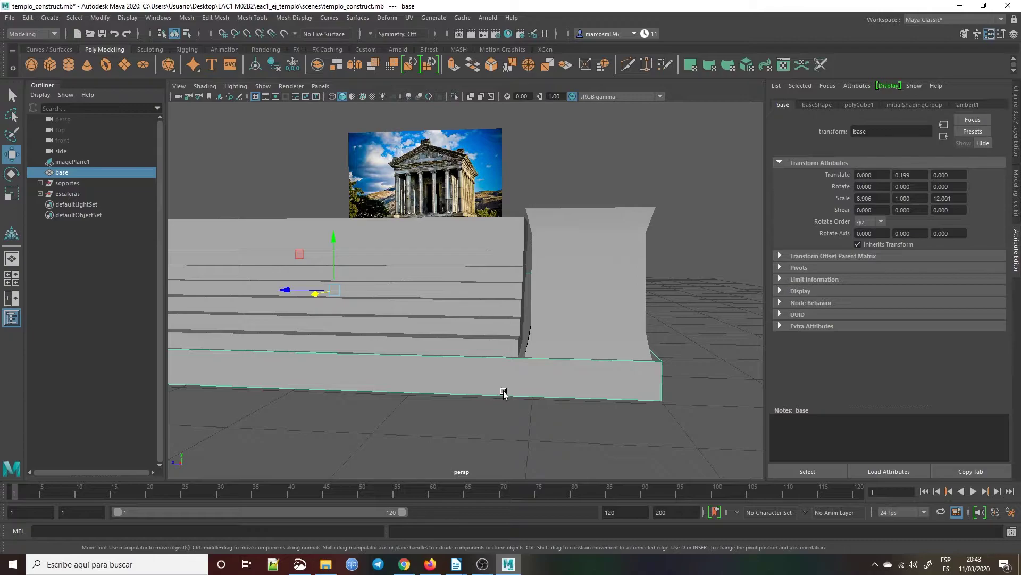
Duplicate the base slab and raise the copy to about Y 1.71 so that it rests on the side supports.
key(ctrl+d)
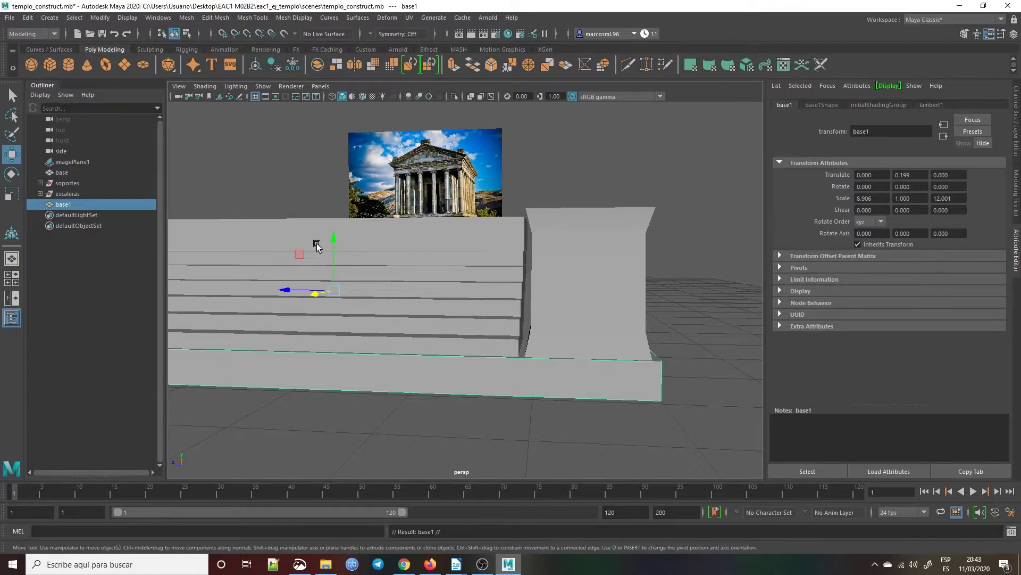
drag(334, 242, 372, 182)
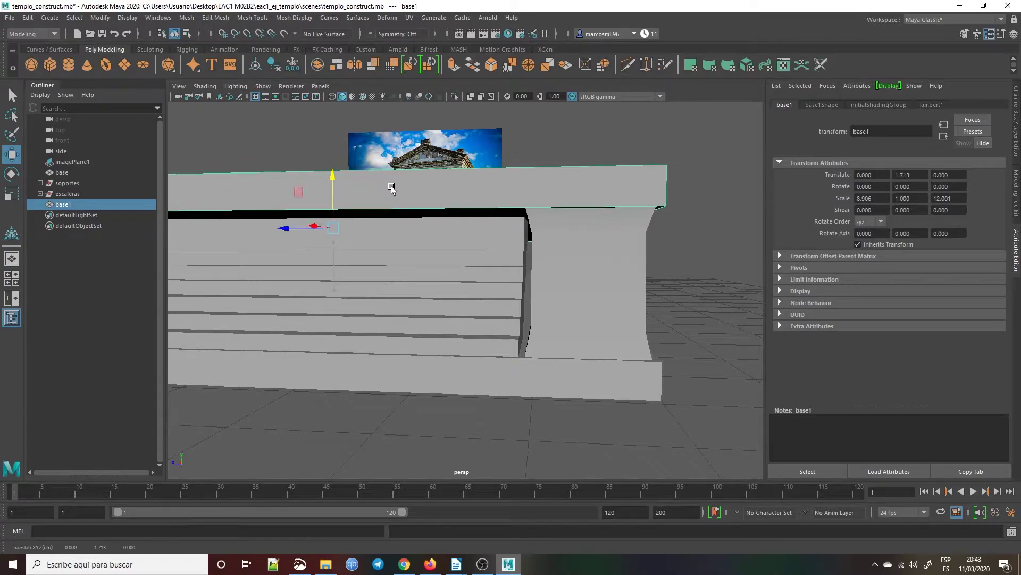
scroll(413, 221, down, 2)
alt+drag(431, 165, 381, 190)
scroll(381, 190, down, 3)
alt+drag(463, 194, 467, 182)
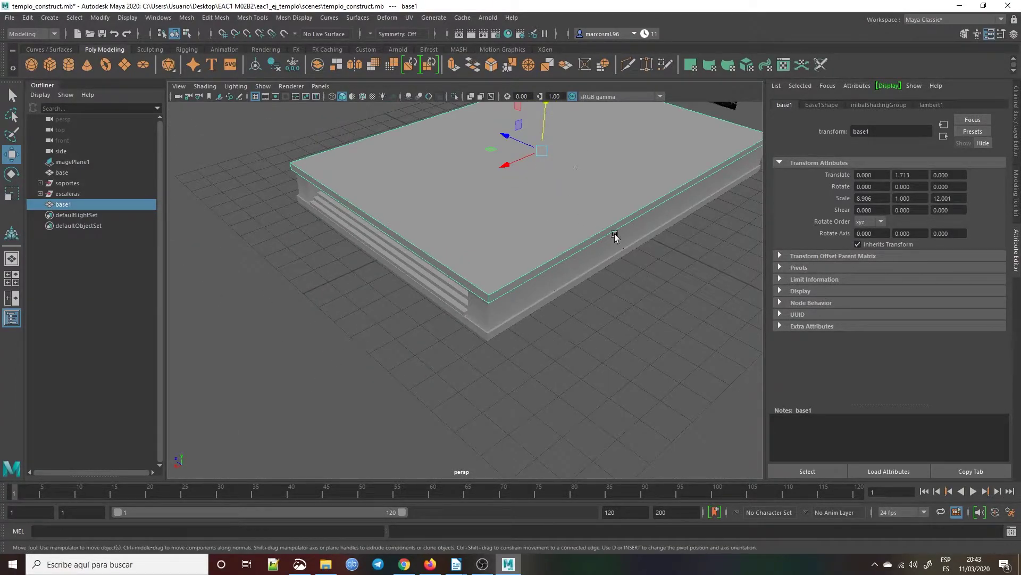
Pull the stair-side face of base1 back to about X 7.5 to uncover the steps and the support ends.
right_drag(493, 225, 493, 257)
click(417, 257)
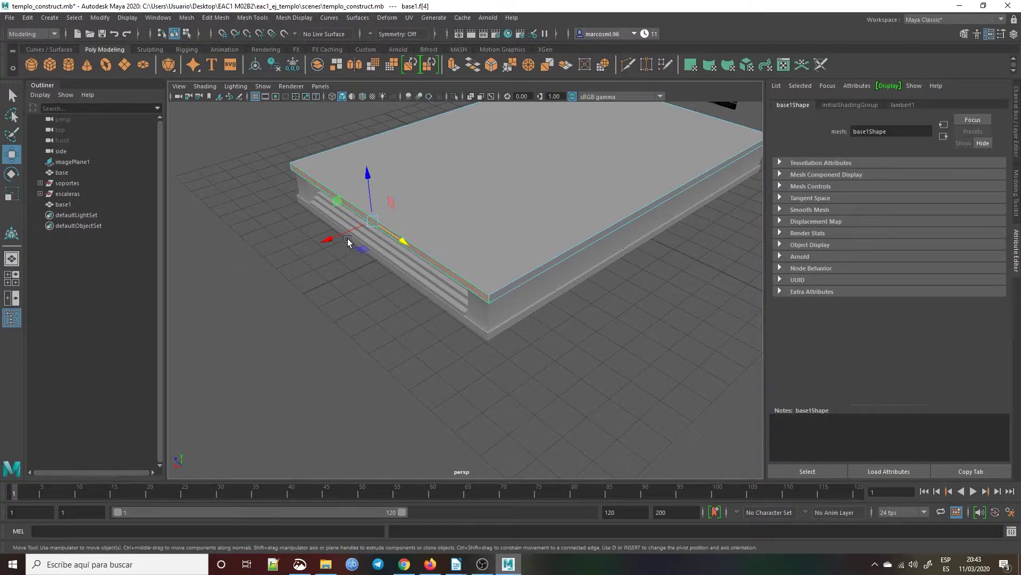
drag(340, 237, 384, 247)
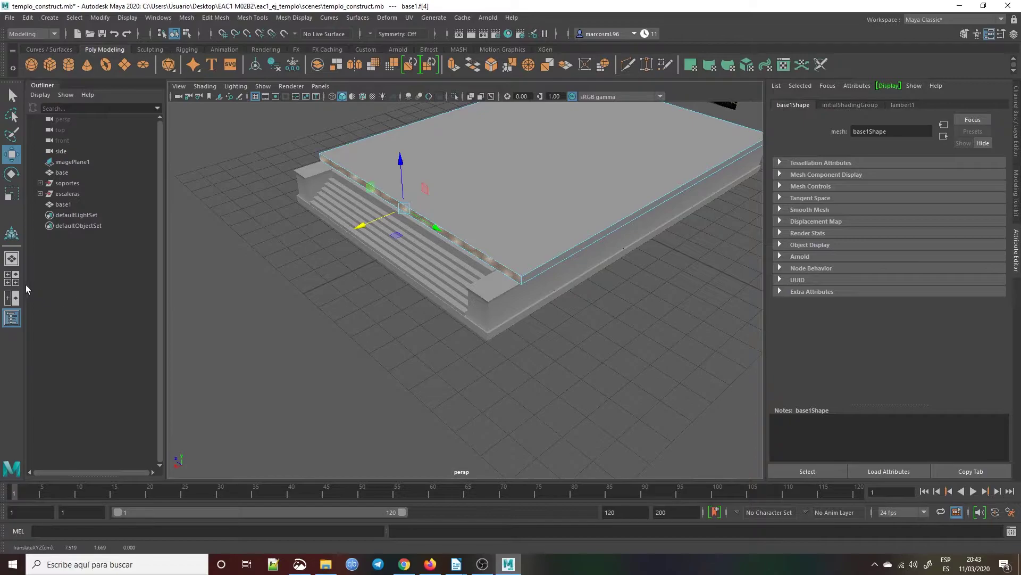
click(12, 277)
key(f)
scroll(385, 367, up, 5)
drag(389, 366, 389, 362)
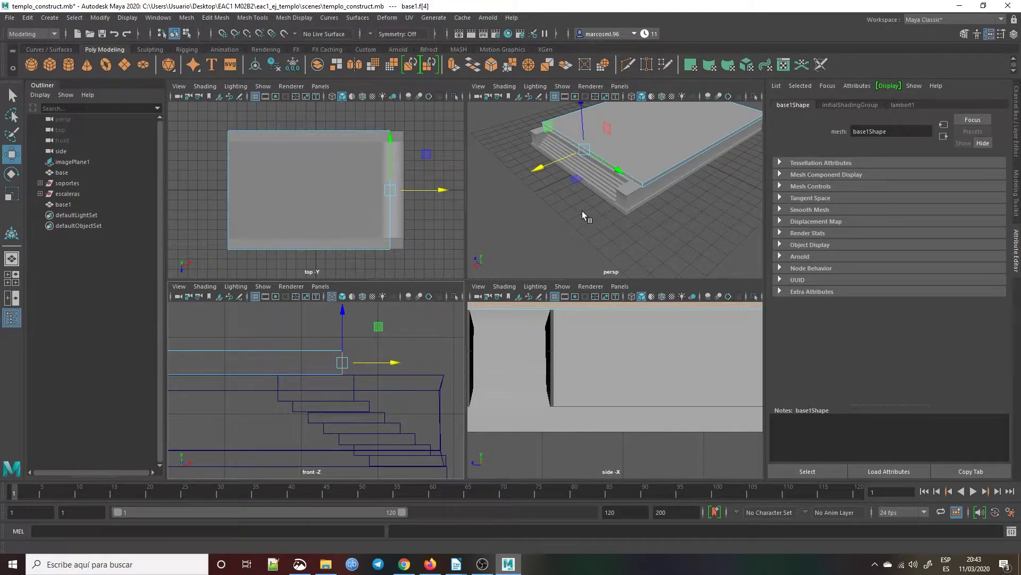
Examine how the edges of base1 line up with the side supports in the front, perspective and side views.
scroll(647, 183, down, 5)
scroll(646, 184, up, 7)
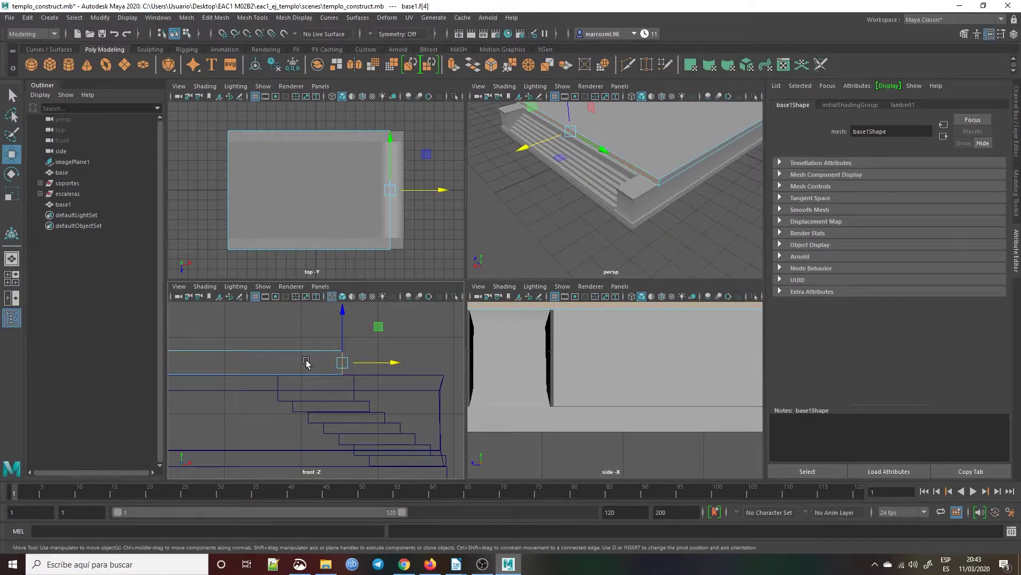
scroll(254, 381, up, 10)
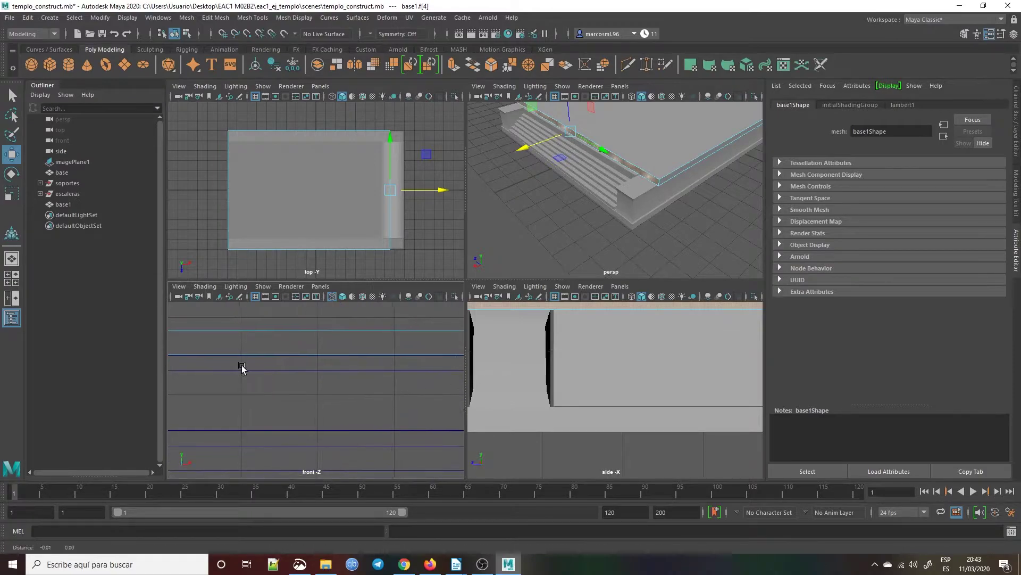
scroll(347, 392, down, 3)
scroll(419, 390, up, 3)
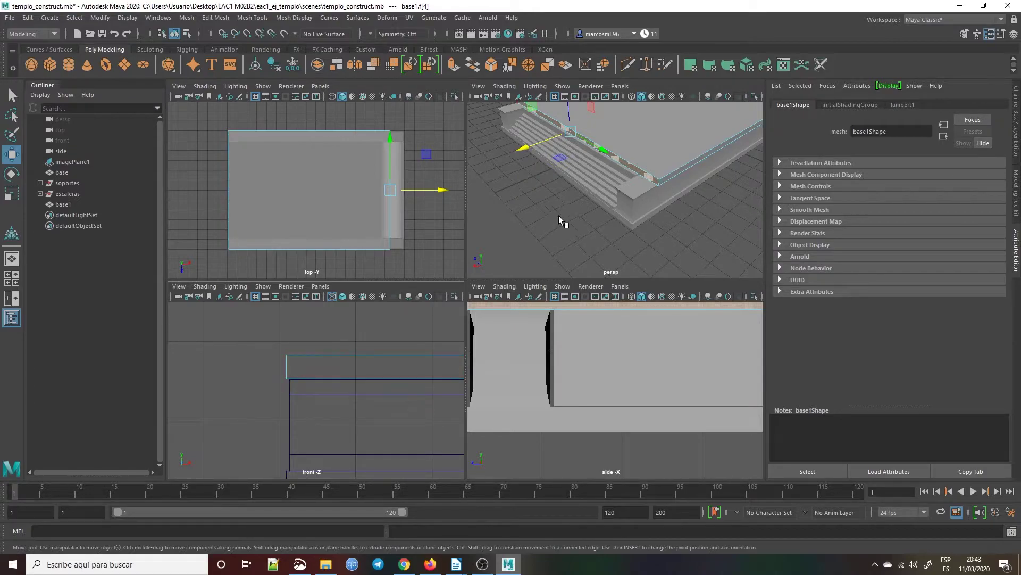
alt+drag(705, 172, 560, 144)
scroll(560, 143, up, 5)
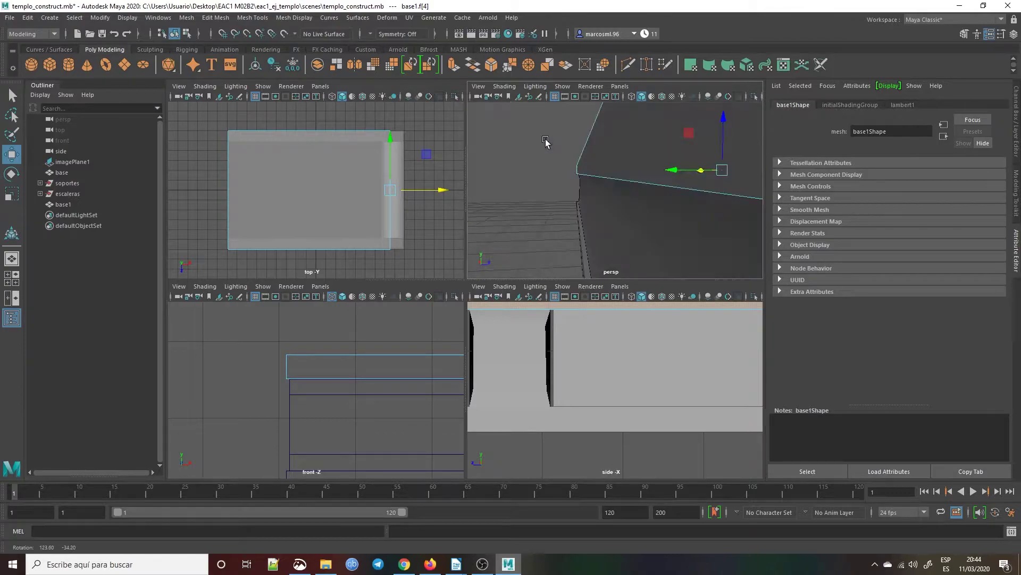
alt+middle_drag(532, 340, 575, 400)
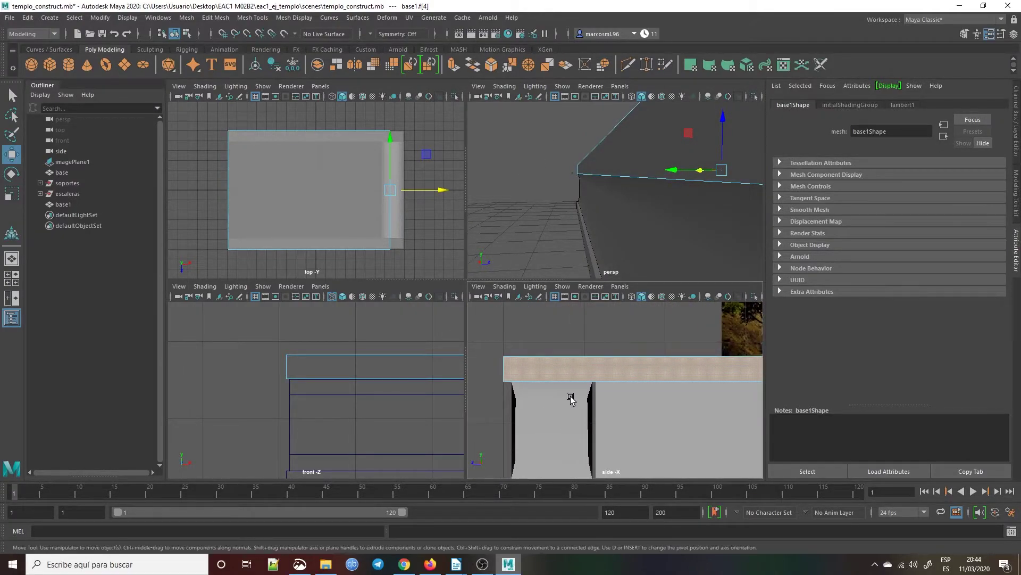
scroll(567, 398, down, 3)
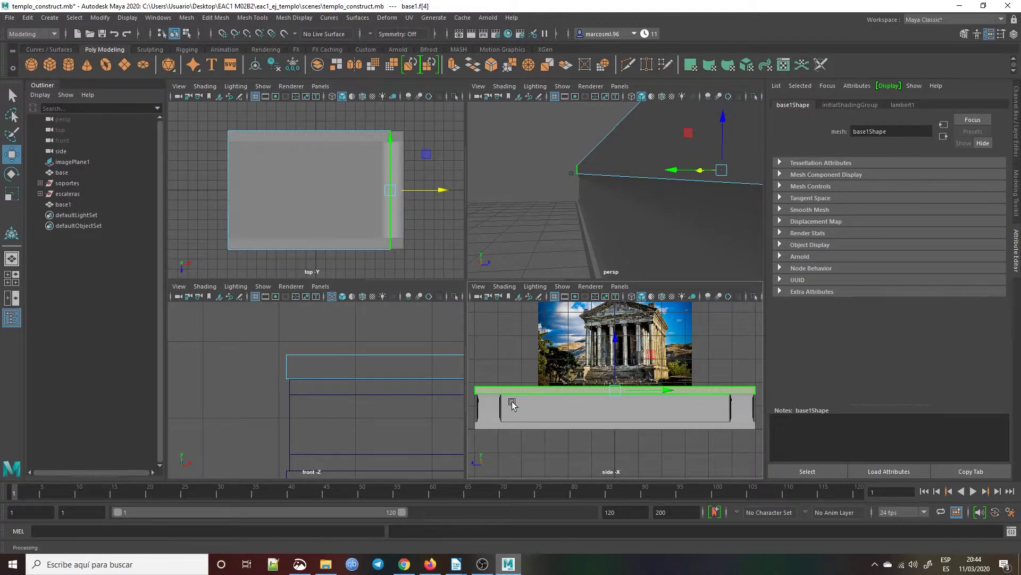
Pull one long side face of the base1 slab inward until it lines up with the outer edge of the side support below.
mouse_move(519, 408)
alt+middle_down()
mouse_move(538, 409)
mouse_move(520, 408)
alt+middle_up()
alt+drag(558, 142, 554, 201)
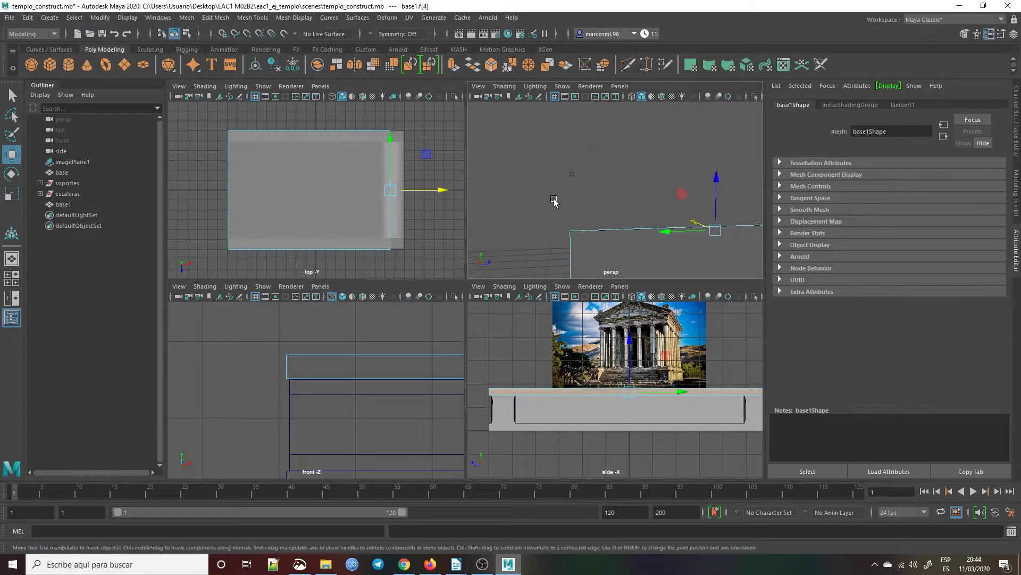
mouse_move(630, 191)
alt+mouse_down()
mouse_move(677, 191)
mouse_move(623, 176)
mouse_move(616, 200)
alt+mouse_up()
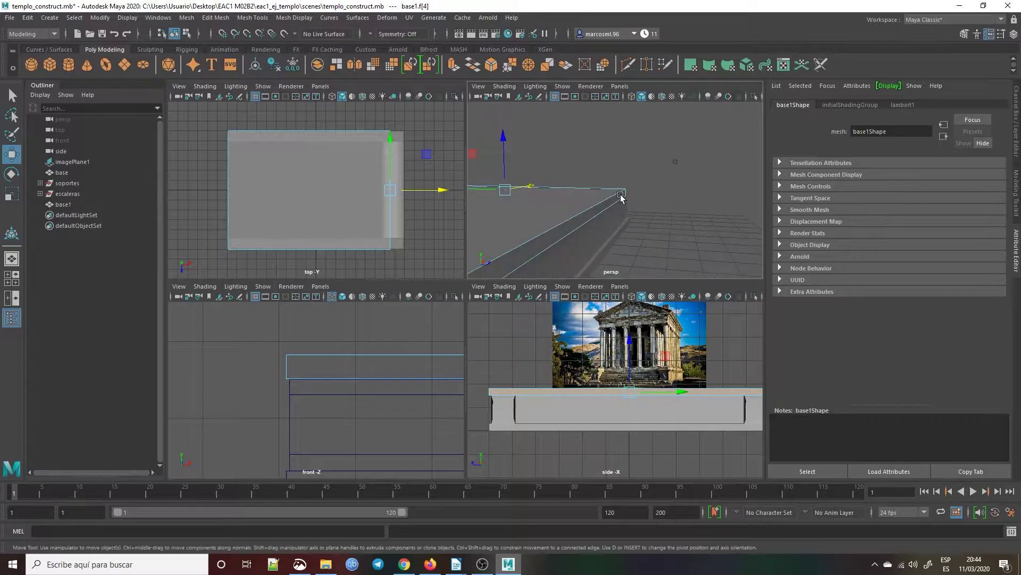
click(615, 202)
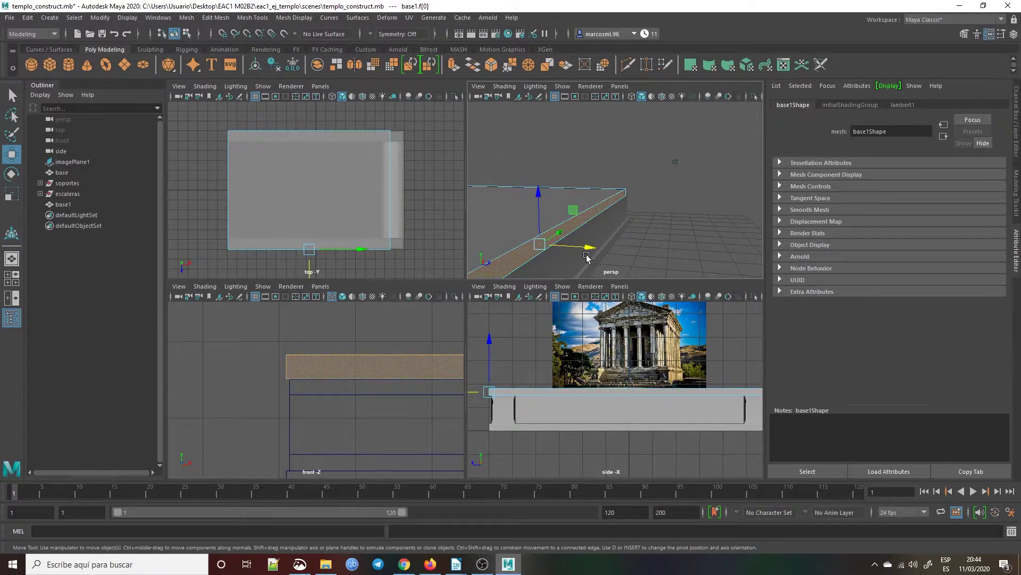
drag(591, 253, 589, 253)
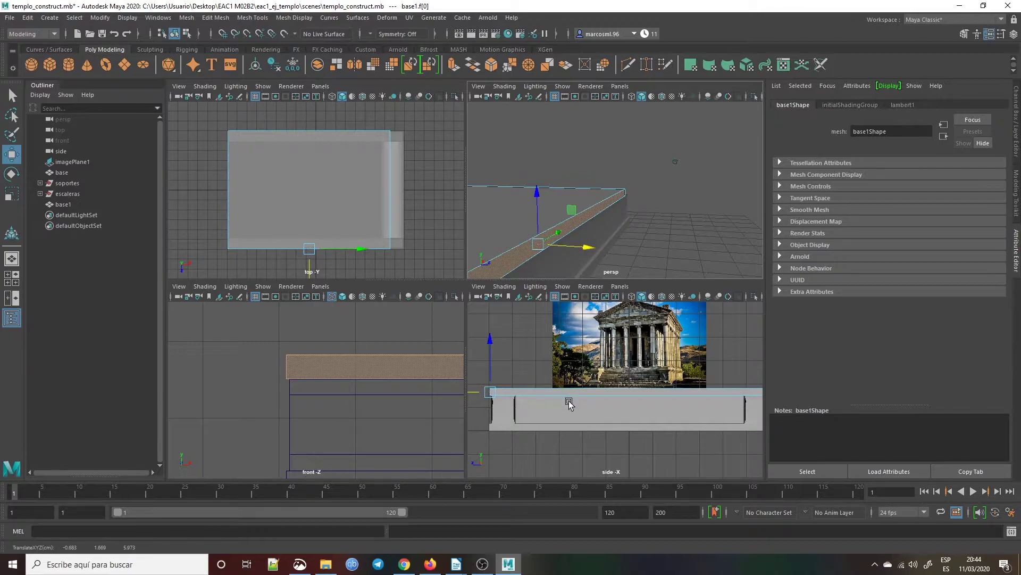
key(f)
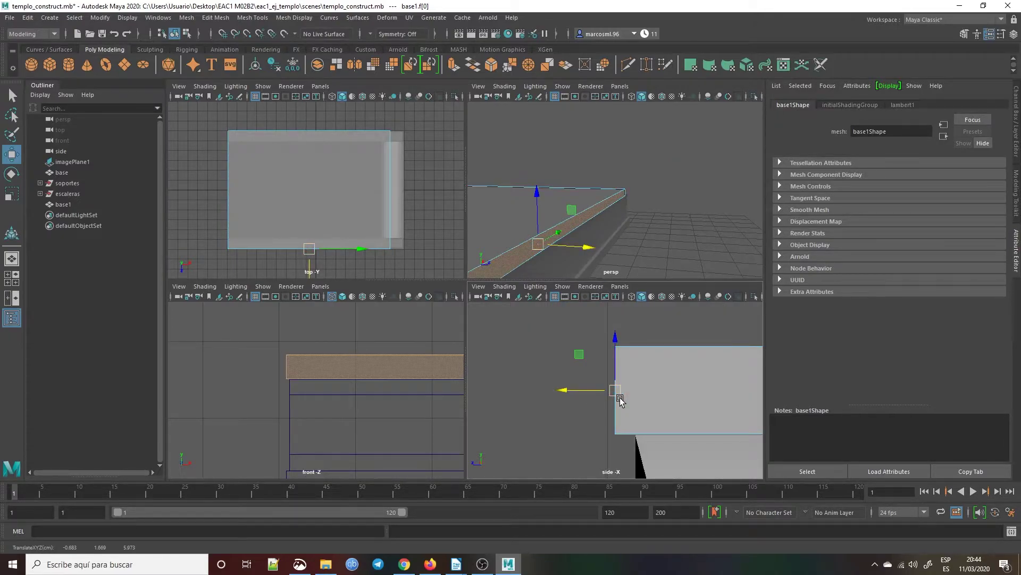
key(4)
drag(569, 395, 590, 395)
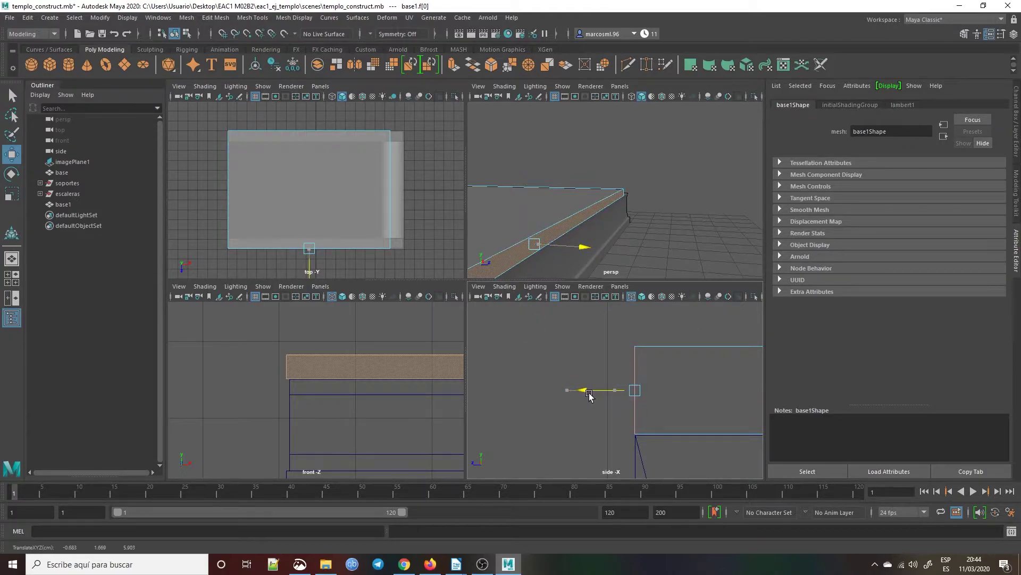
drag(589, 394, 612, 414)
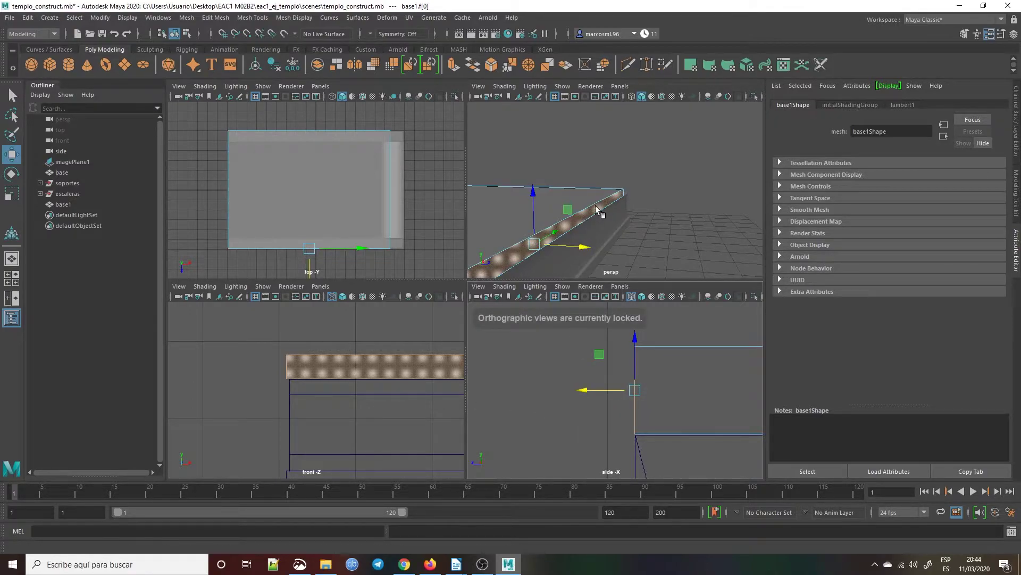
Pull the opposite long side face of base1 in to about Z -5.93, flush with the outer edge of its support.
alt+drag(609, 164, 611, 263)
click(610, 263)
alt+drag(610, 388, 460, 387)
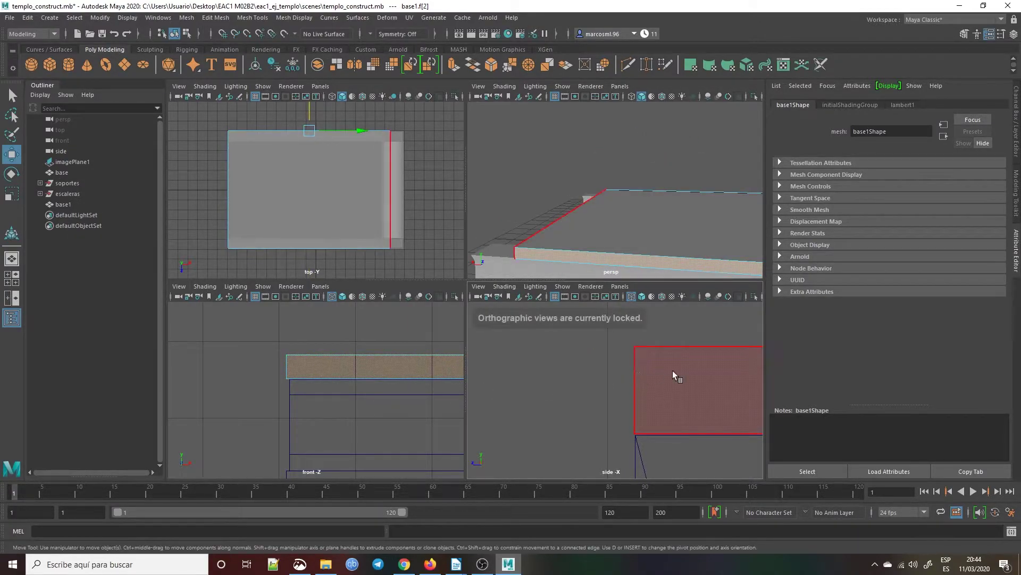
alt+middle_drag(687, 326, 547, 315)
alt+middle_drag(600, 381, 676, 391)
scroll(686, 397, down, 5)
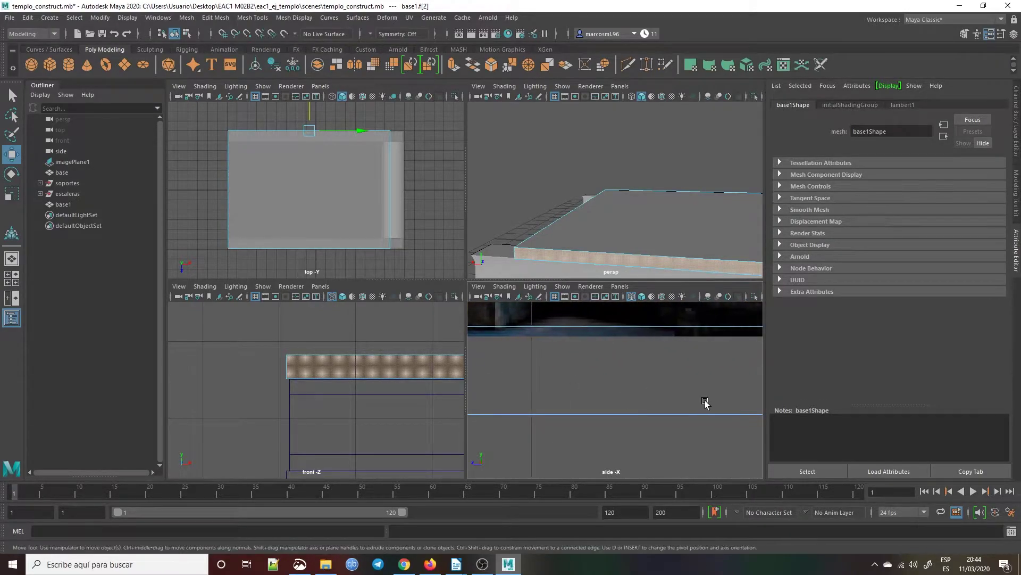
scroll(713, 385, up, 8)
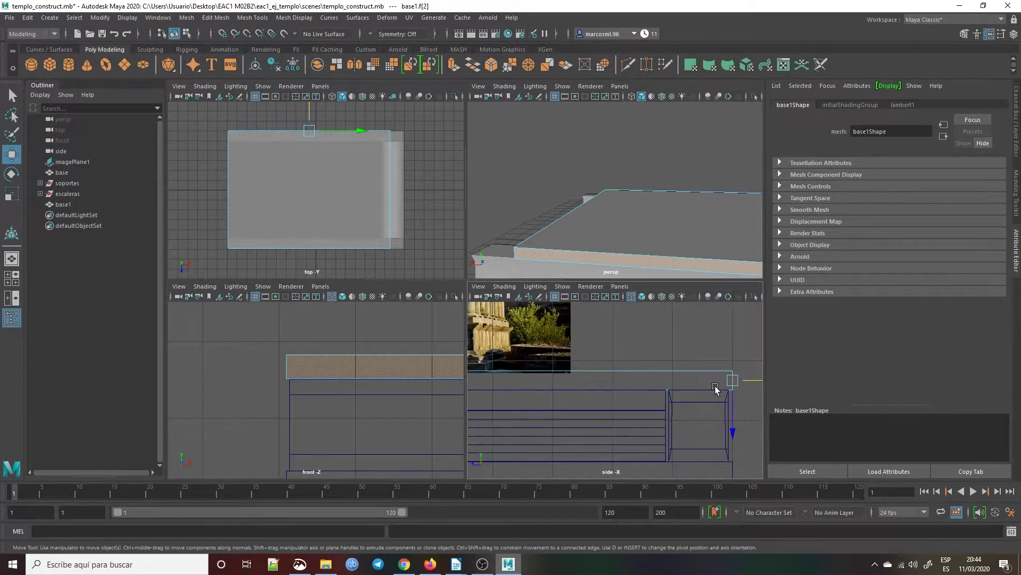
alt+middle_drag(627, 382, 499, 387)
scroll(644, 378, up, 2)
drag(627, 355, 614, 357)
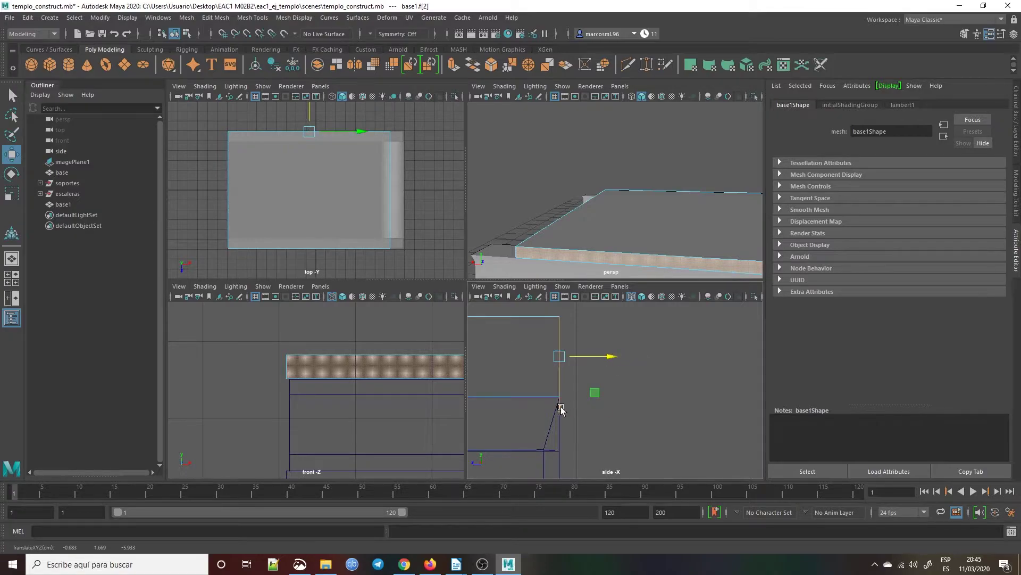
Return base1 to object mode and lower the slab to about Y 1.708 so that it sits on the supports.
click(598, 429)
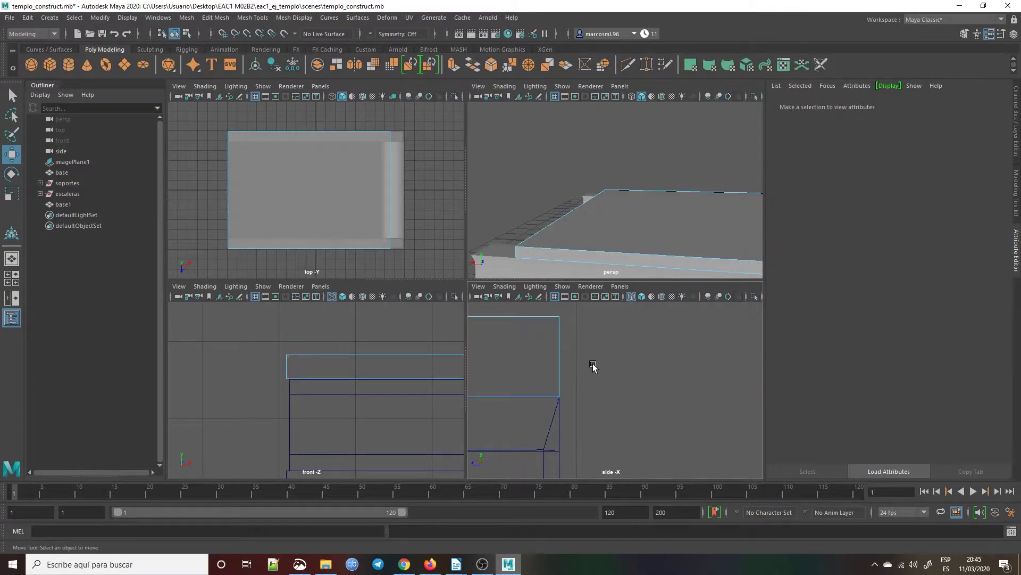
right_click(628, 224)
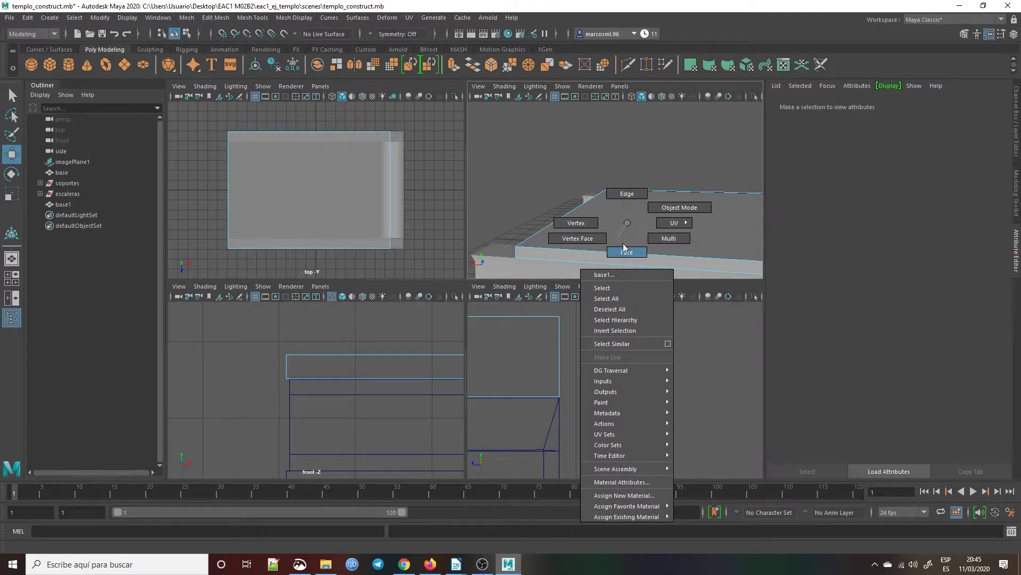
click(678, 208)
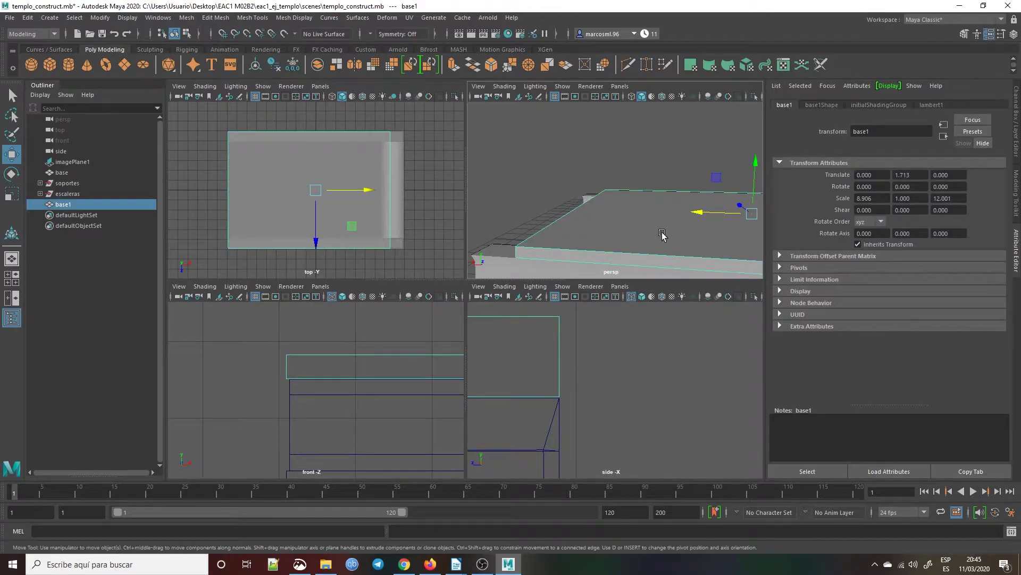
scroll(322, 382, up, 5)
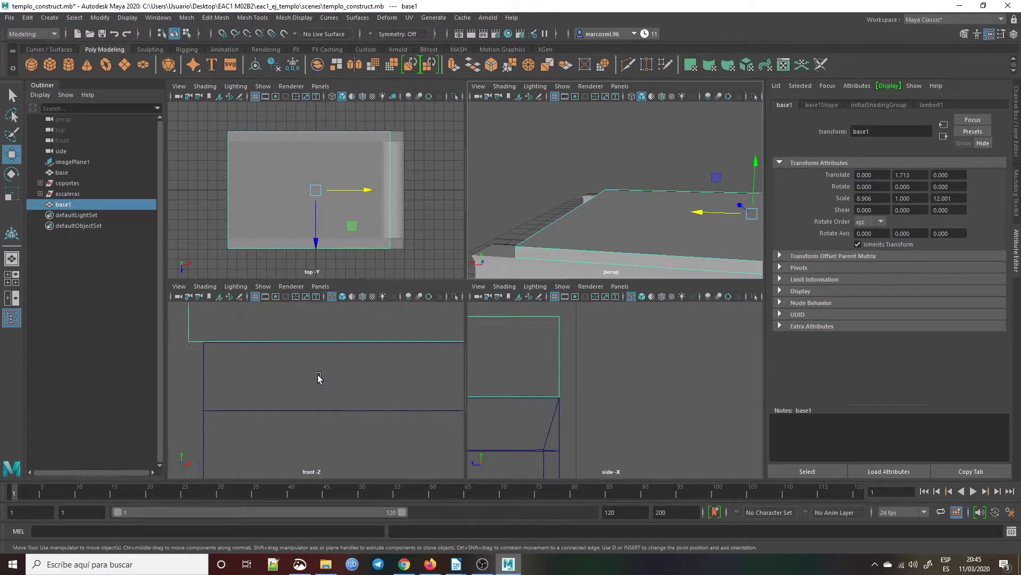
scroll(397, 355, down, 5)
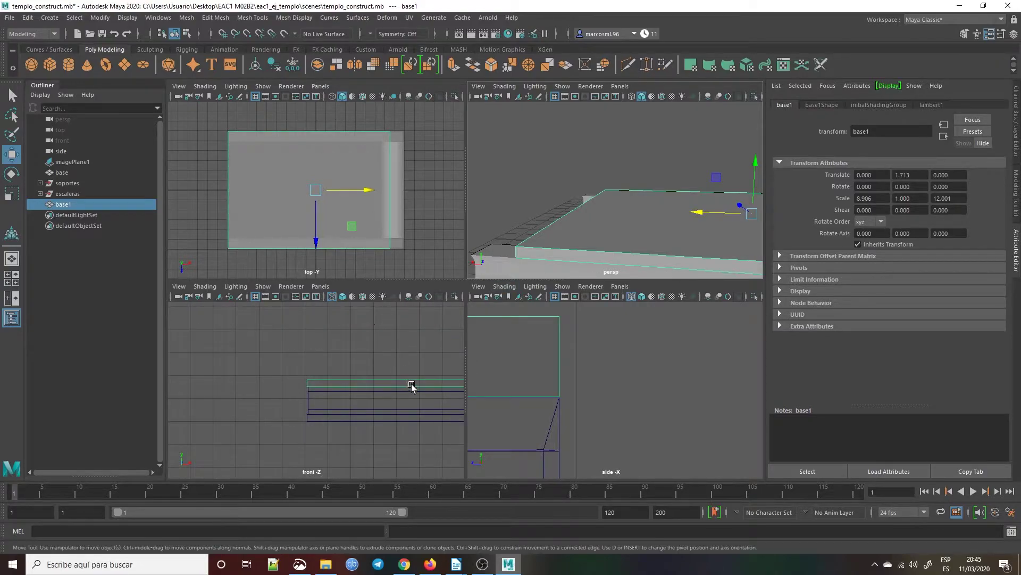
alt+drag(415, 369, 370, 367)
alt+right_drag(392, 365, 440, 376)
scroll(387, 401, up, 6)
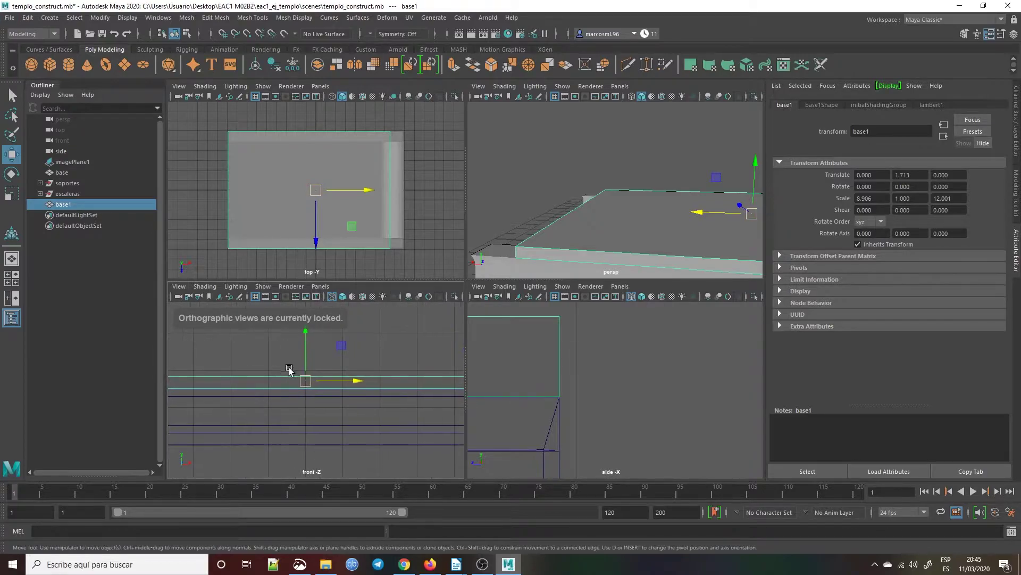
drag(282, 324, 284, 326)
scroll(335, 362, down, 5)
key(space)
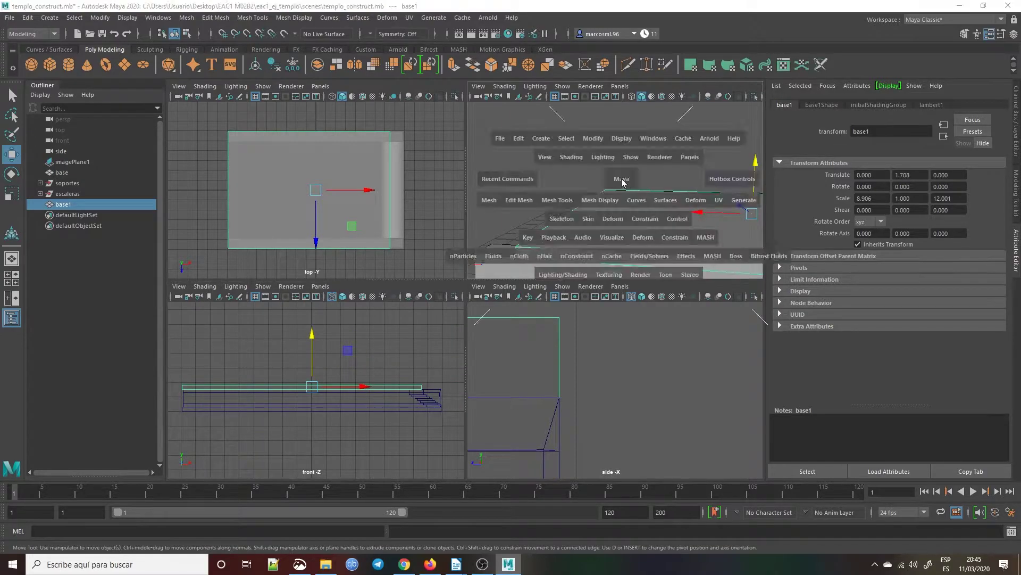
alt+drag(547, 210, 621, 211)
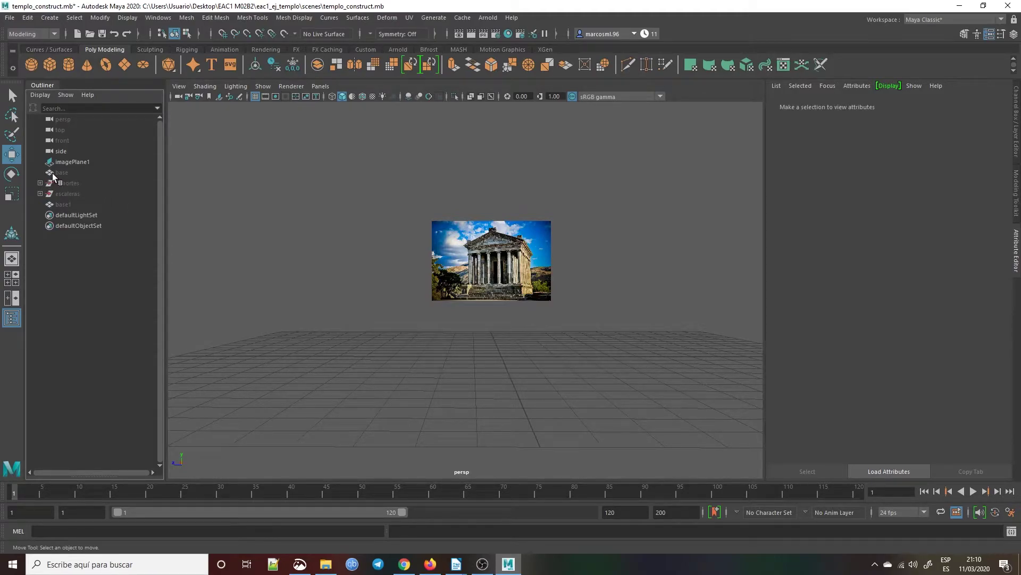
Unhide the base1 slab, leaving the lower base, soportes and escaleras hidden.
click(60, 173)
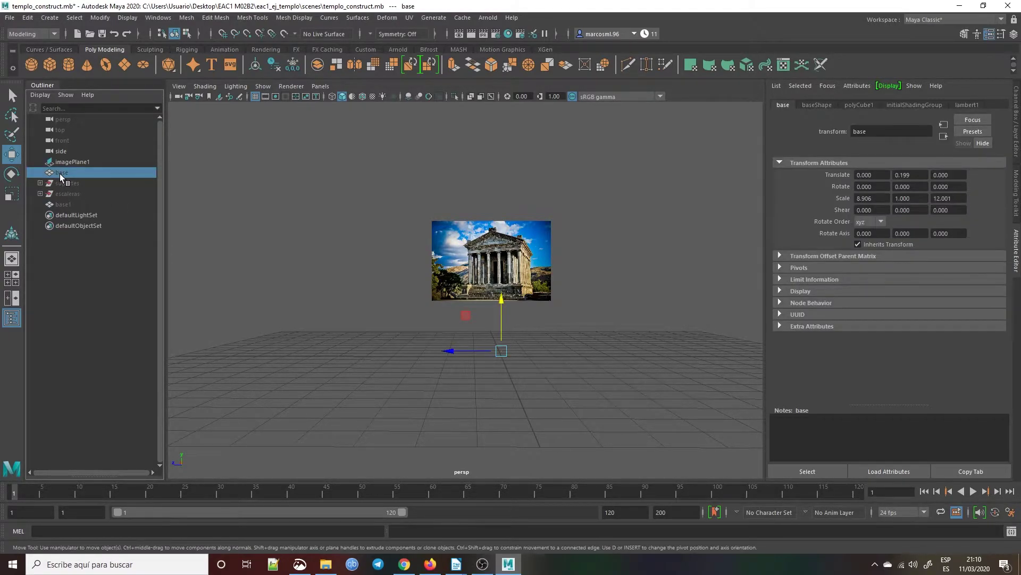
key(h)
key(h)
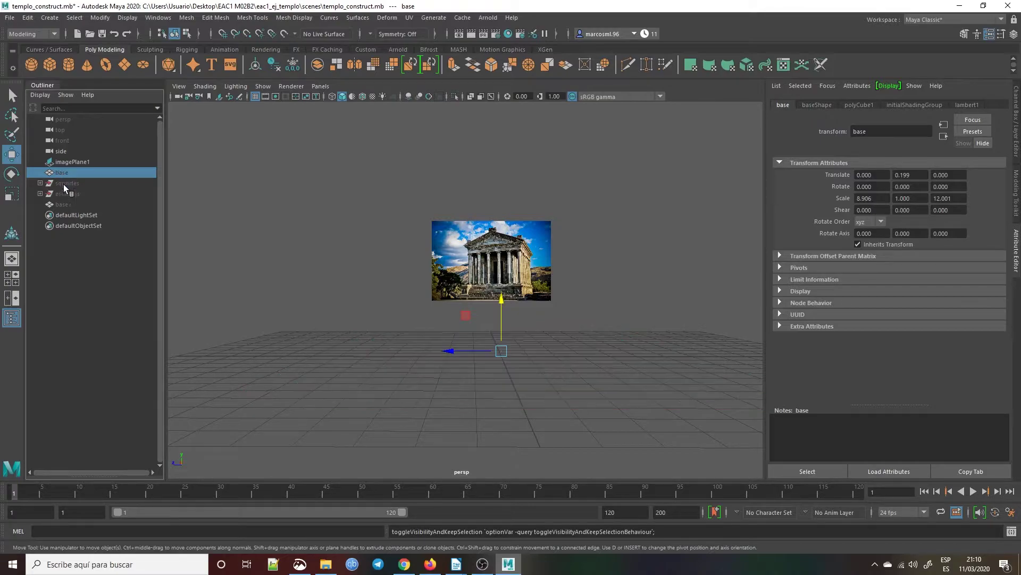
click(65, 203)
key(h)
key(h)
key(h)
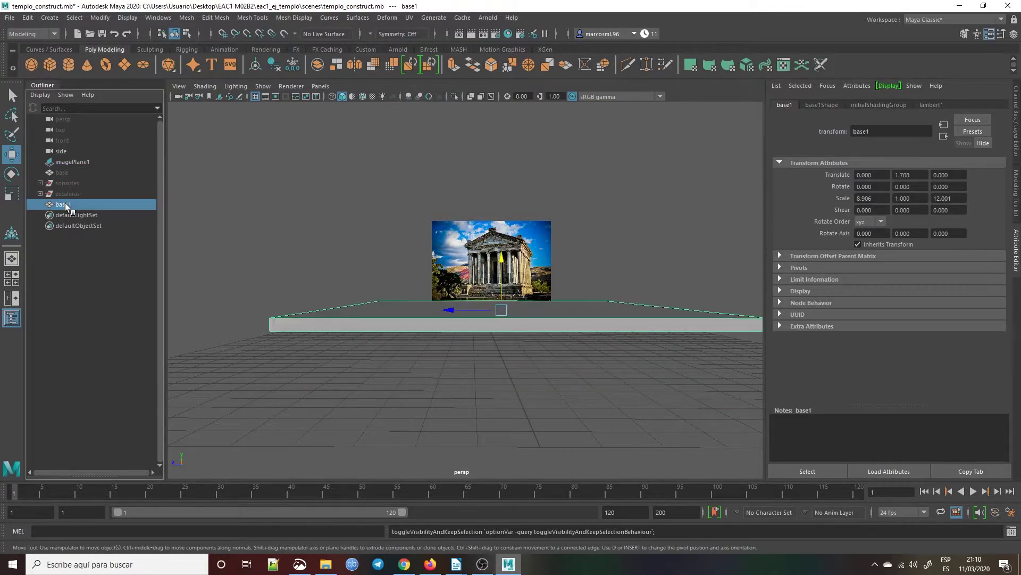
alt+drag(312, 265, 333, 277)
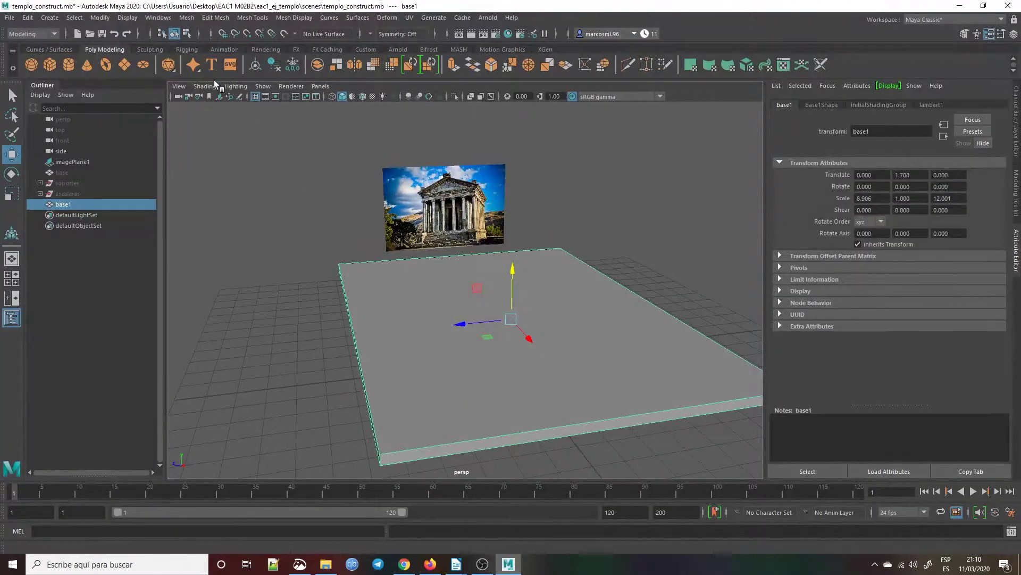
Create a polygon cube and place it on the stair-side corner of base1 at about X 6.66, Y 2.35, Z 5.13.
click(58, 65)
alt+drag(251, 336, 488, 344)
drag(524, 303, 361, 318)
drag(426, 311, 514, 313)
drag(467, 276, 467, 273)
alt+drag(481, 382, 560, 388)
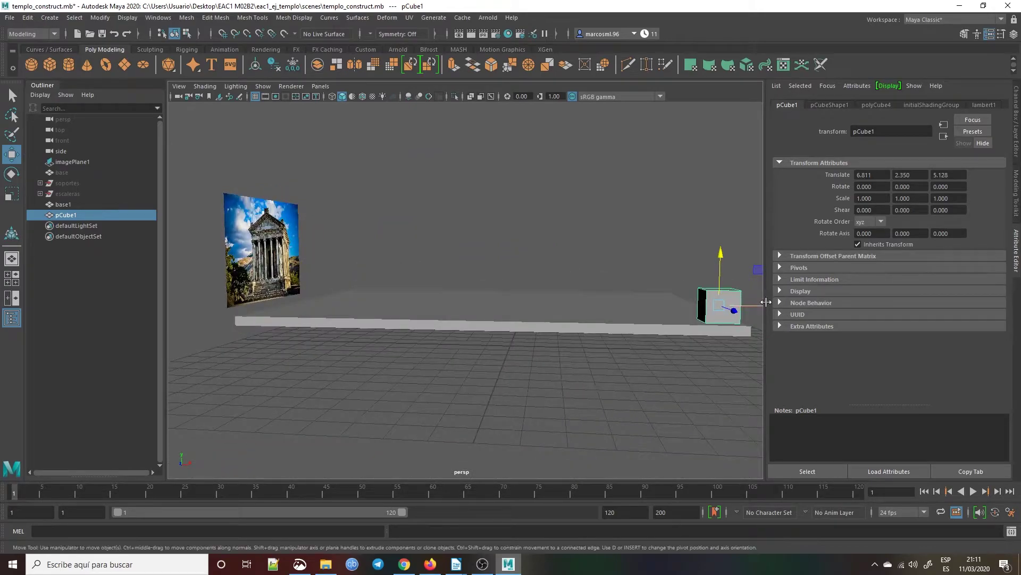
mouse_move(753, 308)
mouse_down()
mouse_move(356, 293)
mouse_move(753, 304)
mouse_up()
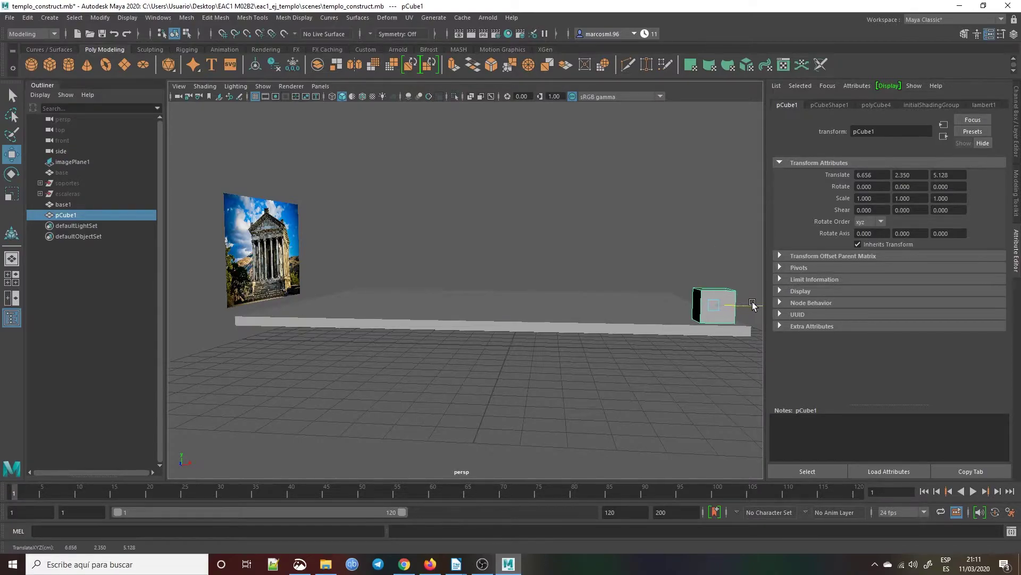
Lower the top face of the cube to about Y 2.04 to flatten it into a thin square block.
scroll(713, 314, up, 3)
alt+right_drag(676, 309, 607, 303)
alt+middle_drag(606, 304, 519, 426)
alt+right_drag(519, 427, 570, 435)
right_click(519, 406)
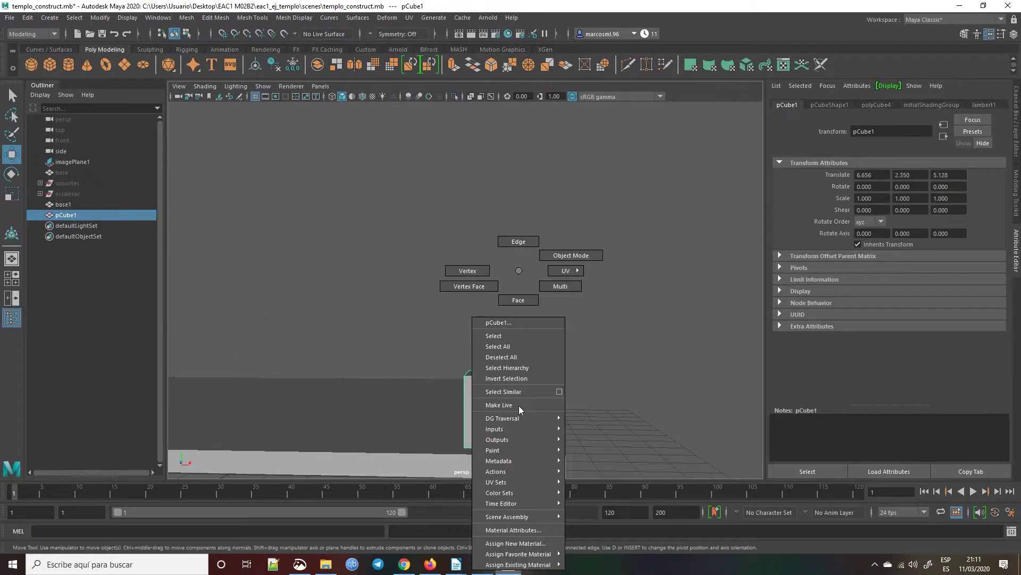
click(519, 300)
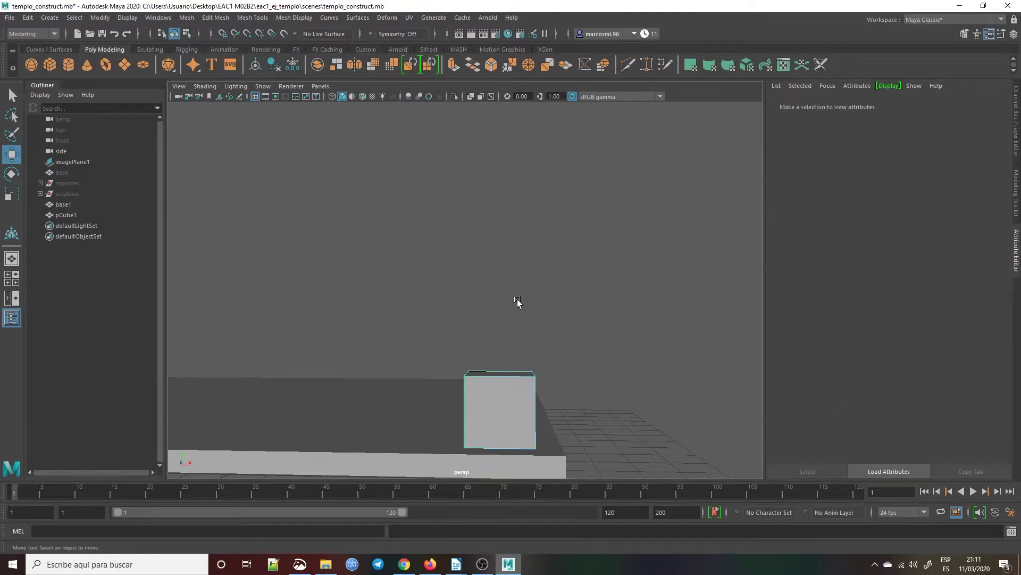
alt+middle_drag(503, 390, 507, 394)
click(516, 380)
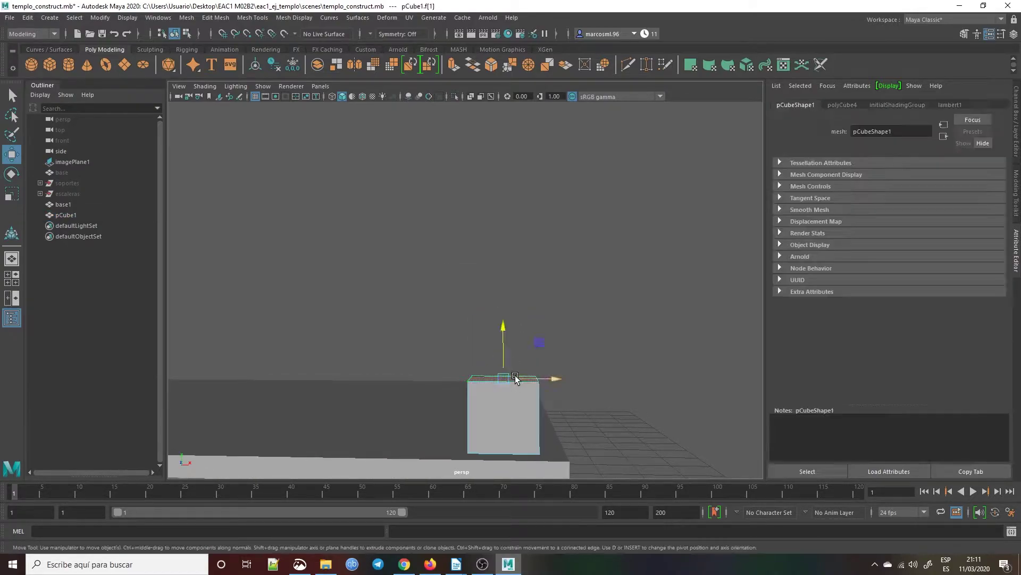
drag(506, 335, 518, 390)
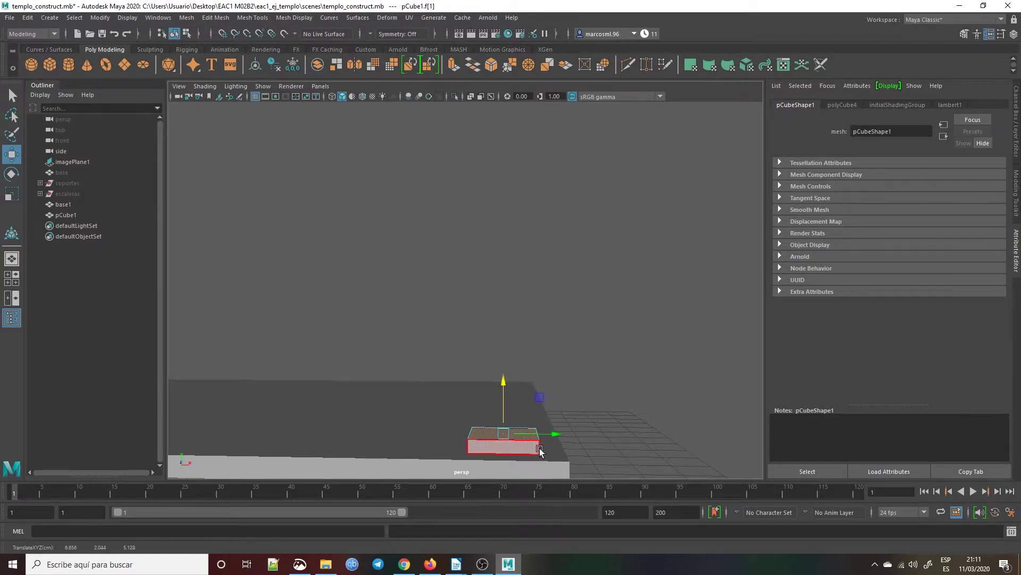
click(599, 433)
Move the outer side face of the flattened cube down in the front view so that its lower edge meets the slab's top.
alt+drag(558, 385, 233, 295)
click(11, 258)
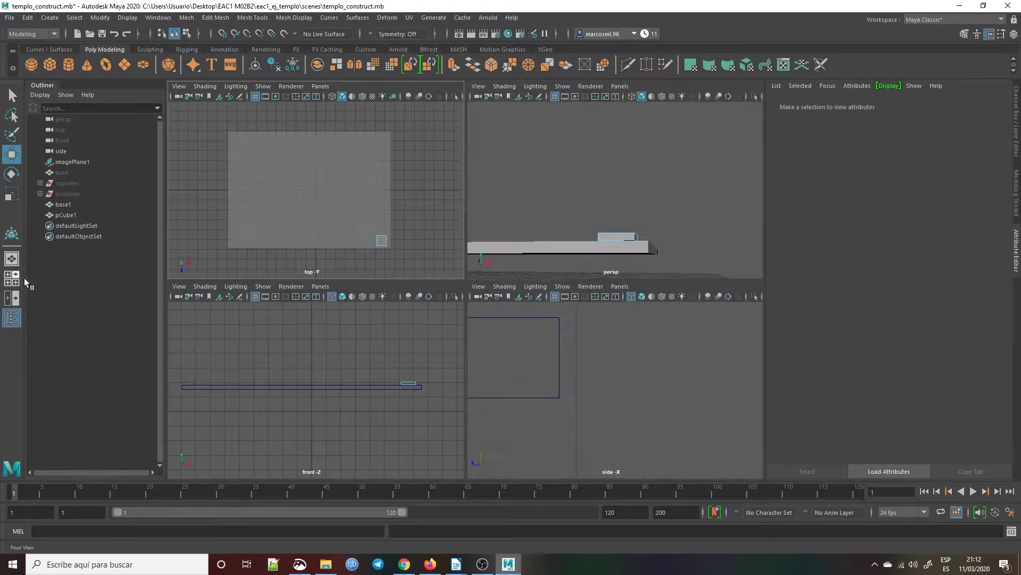
scroll(436, 397, up, 1)
click(632, 237)
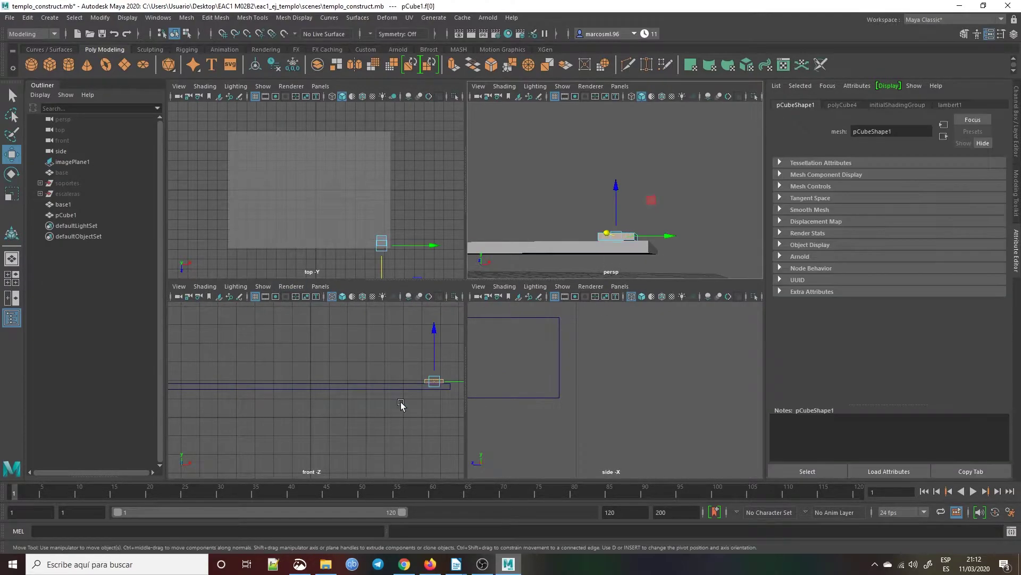
key(f)
drag(317, 338, 329, 348)
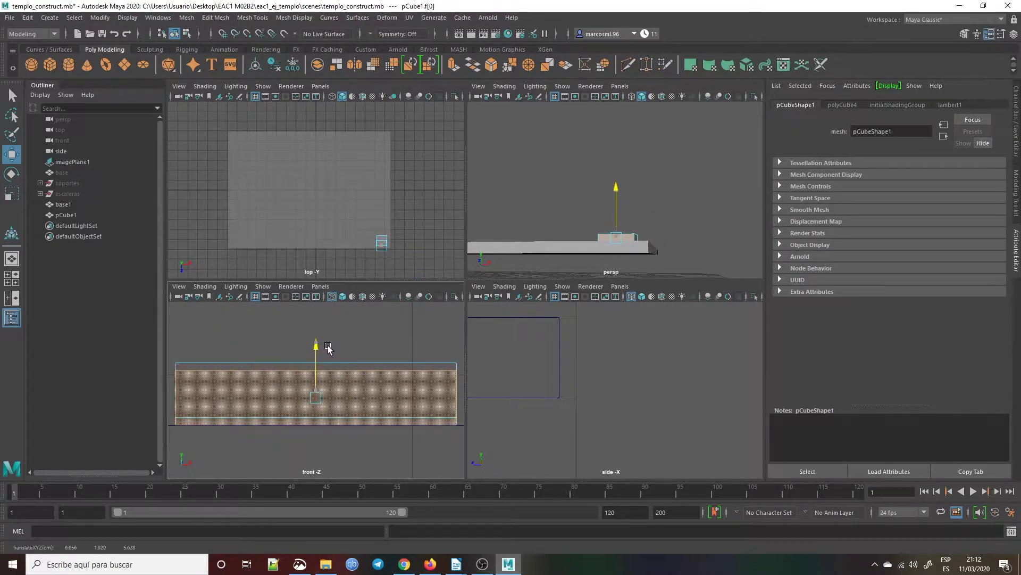
click(358, 342)
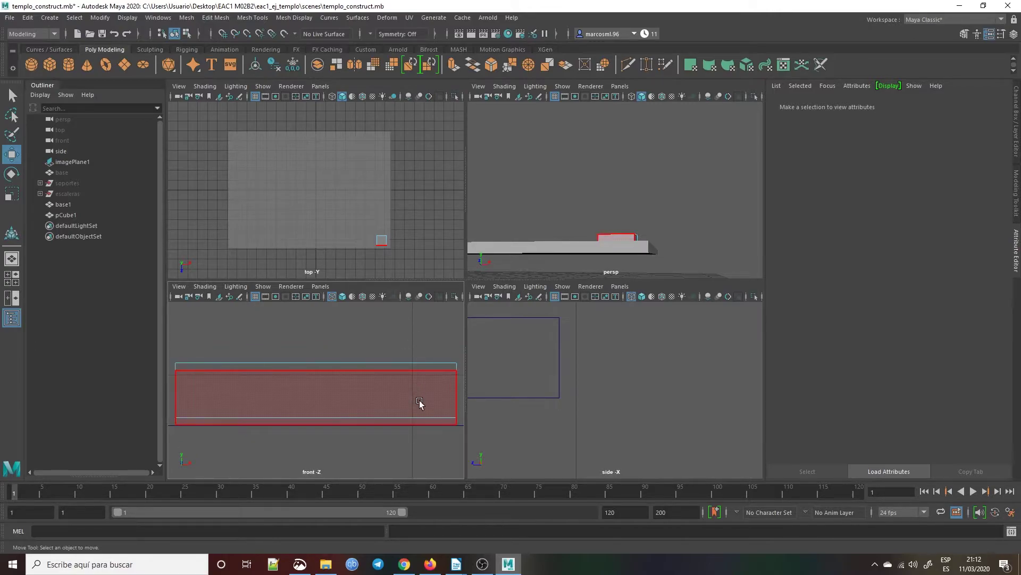
click(313, 386)
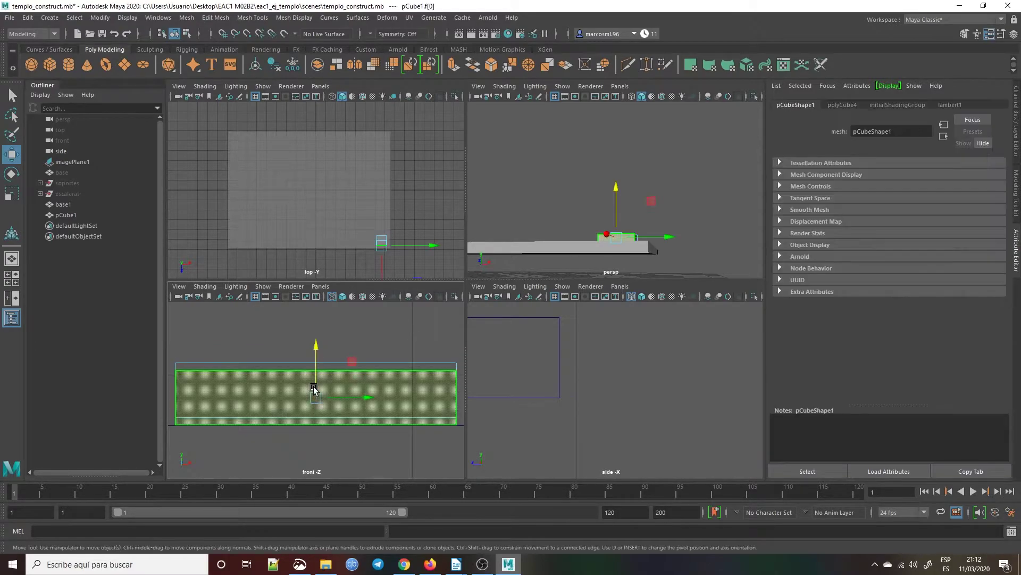
drag(321, 349, 347, 349)
alt+drag(343, 354, 346, 327)
scroll(391, 333, down, 3)
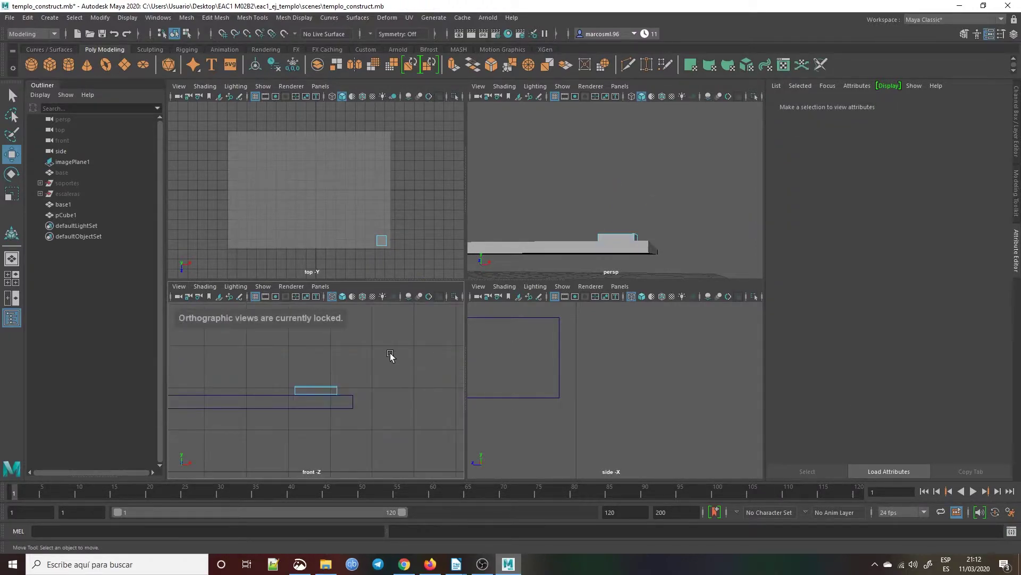
scroll(346, 387, up, 1)
click(352, 383)
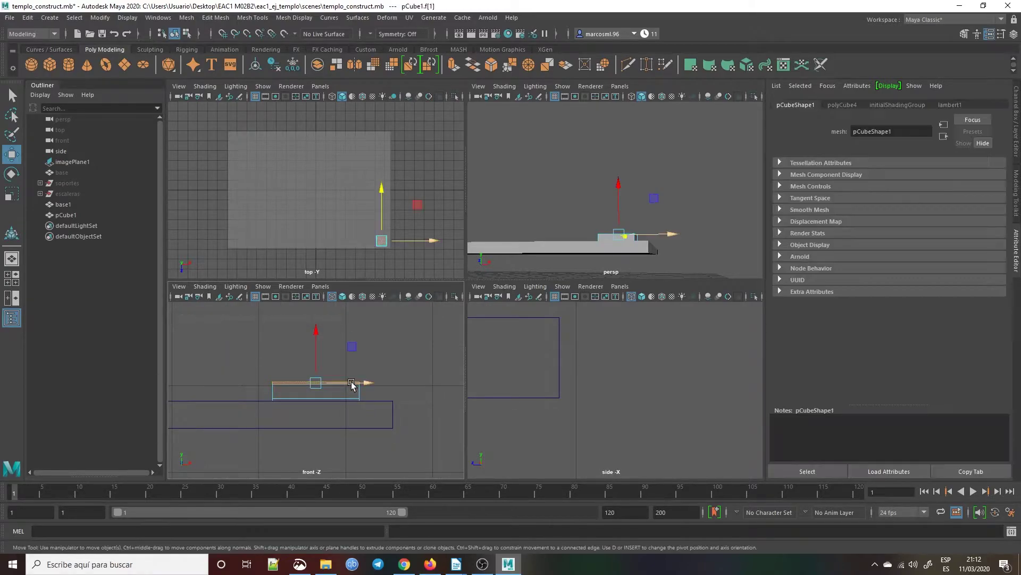
drag(365, 383, 434, 383)
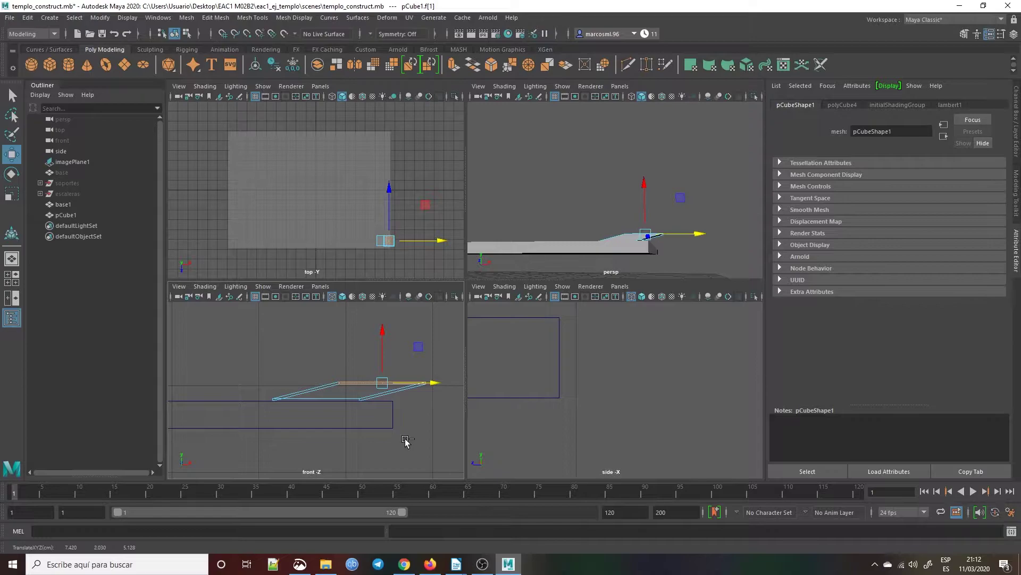
key(ctrl+z)
alt+drag(682, 198, 644, 277)
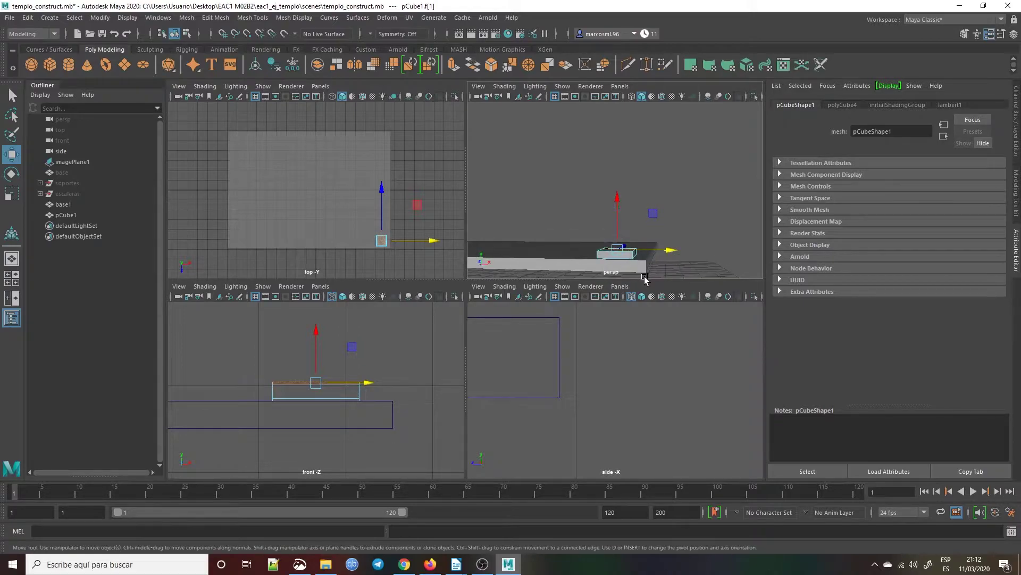
Undo the earlier face edit on the flattened cube and lower the whole block to about Y 2.325 onto the slab's top.
key(ctrl+z)
key(ctrl+z)
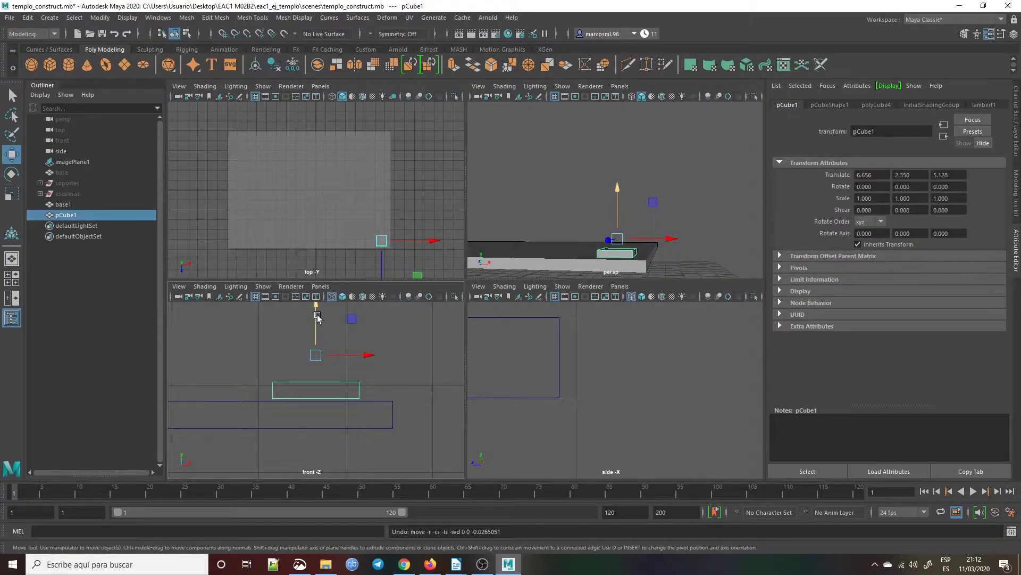
drag(319, 334, 325, 330)
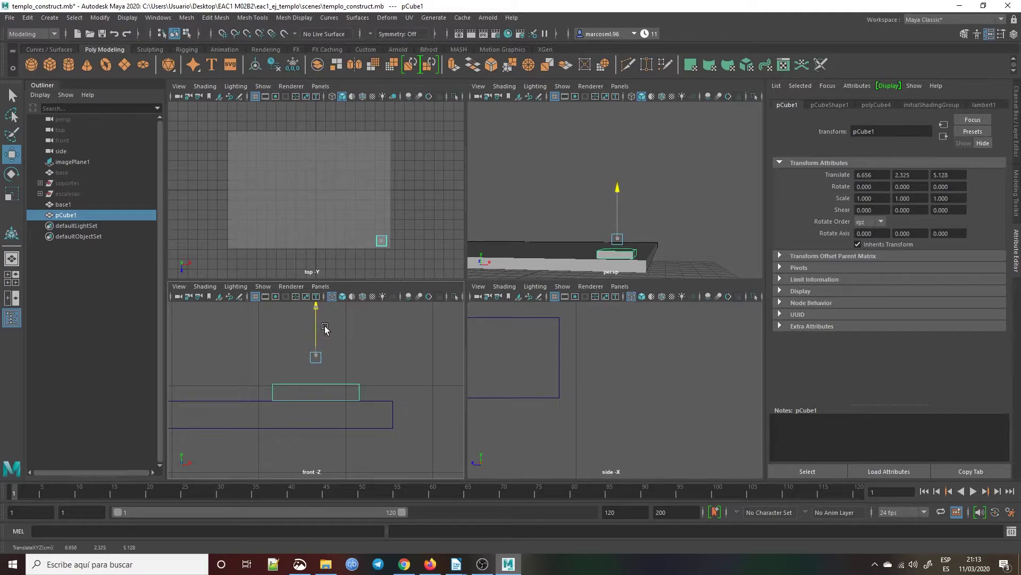
click(396, 383)
alt+drag(358, 403, 353, 399)
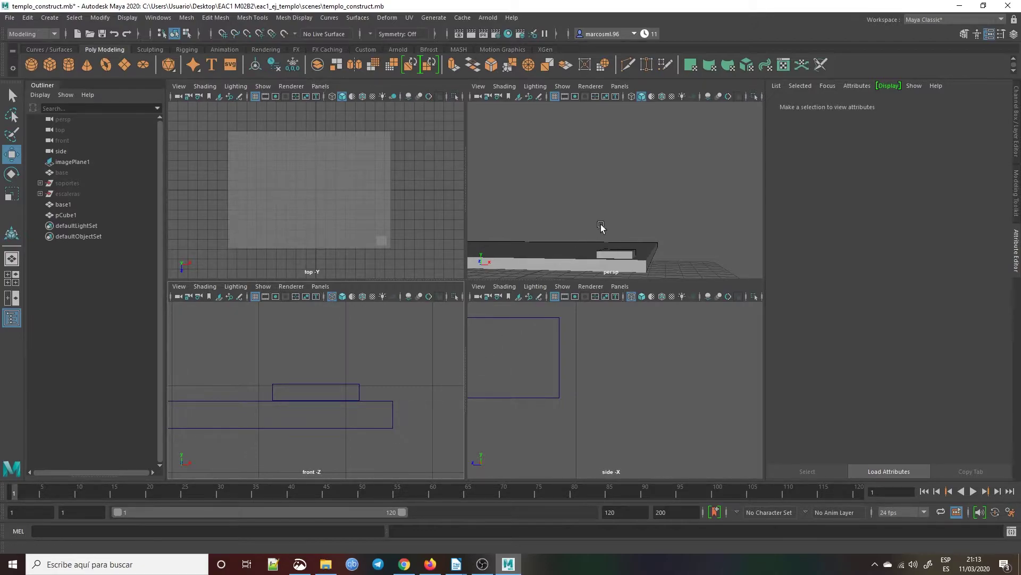
Hide the base1 slab in the full perspective view, keeping the flattened square block visible.
key(space)
key(a)
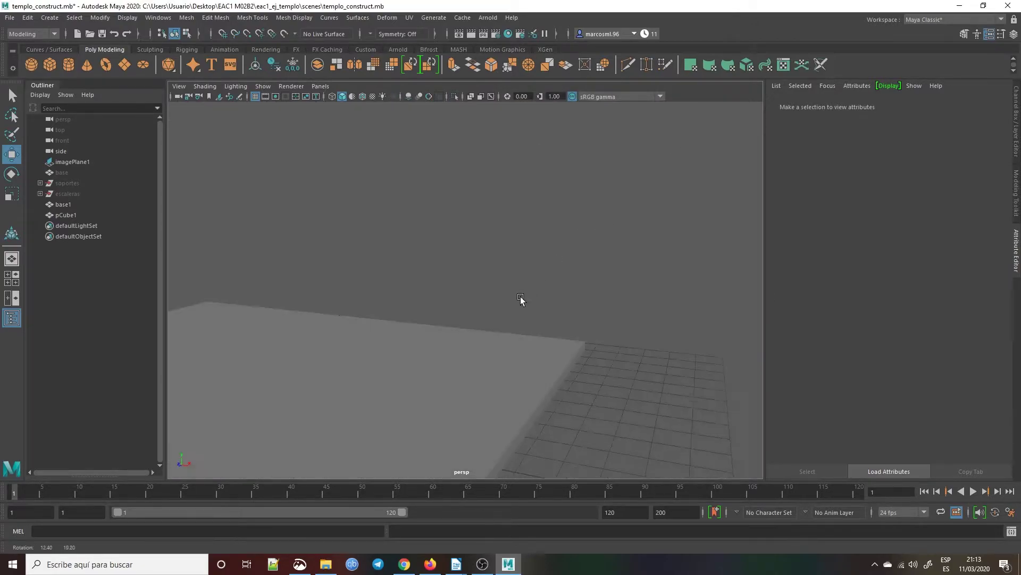
click(442, 356)
key(ctrl+h)
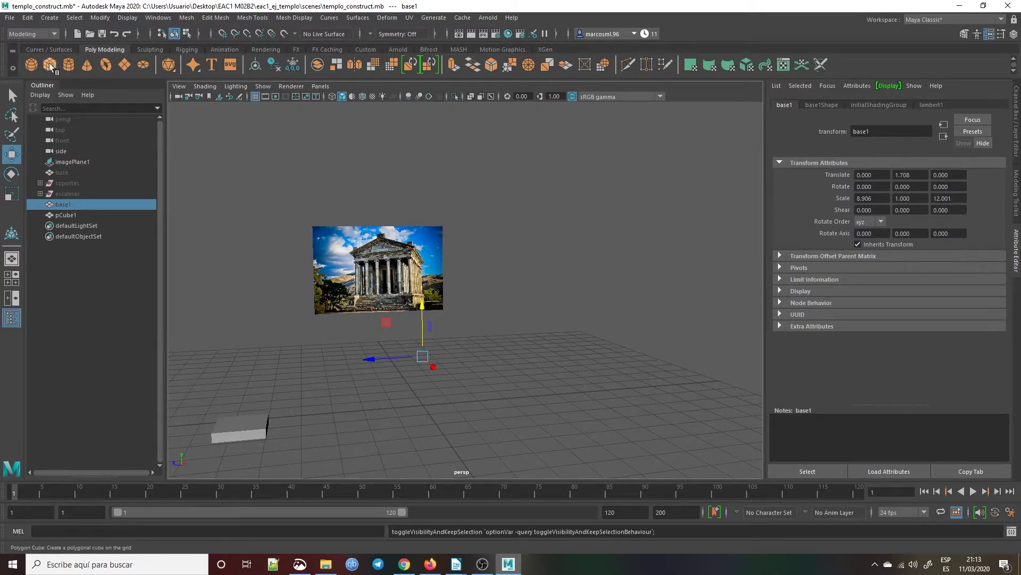
Create a polygon cylinder and place it above the square block at about X 6.38, Y 3.10, Z 5.35.
click(68, 65)
drag(379, 407, 159, 409)
drag(213, 374, 207, 327)
alt+drag(250, 358, 254, 446)
drag(238, 370, 244, 325)
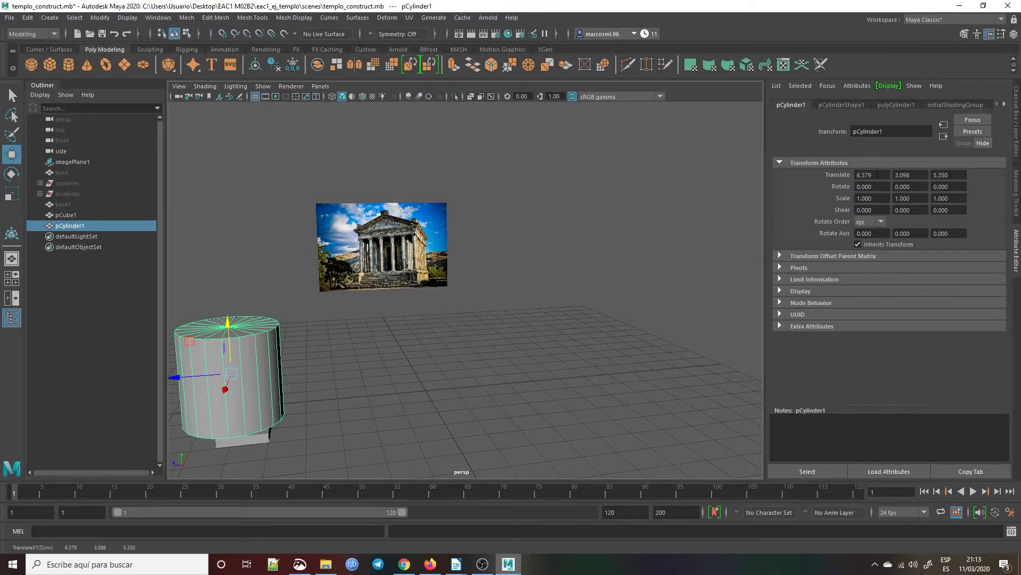
click(879, 197)
key(Return)
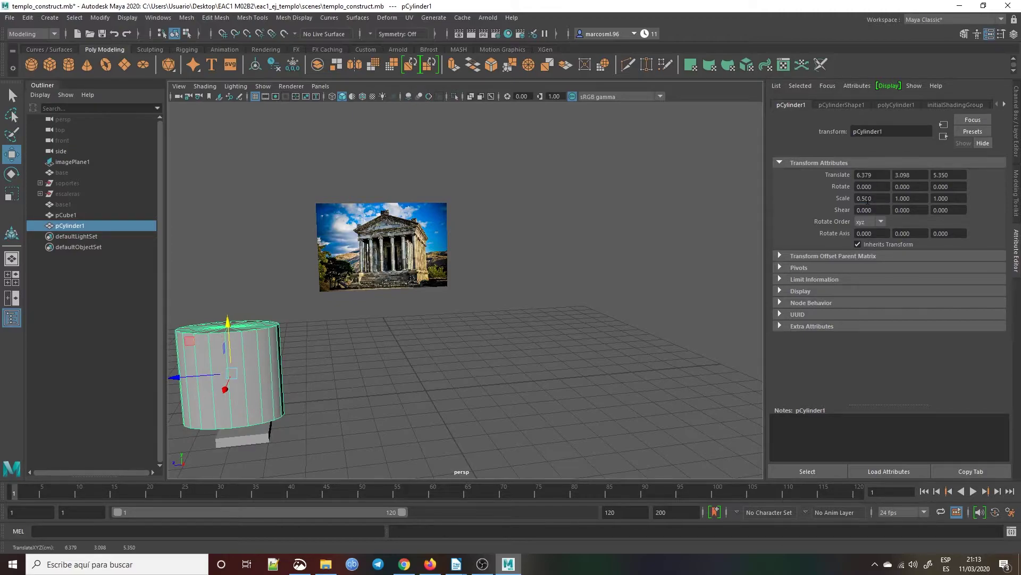
key(ctrl+z)
Set the cylinder's scale to 0.5 on all three axes.
double_click(907, 198)
text(0.5)
key(Return)
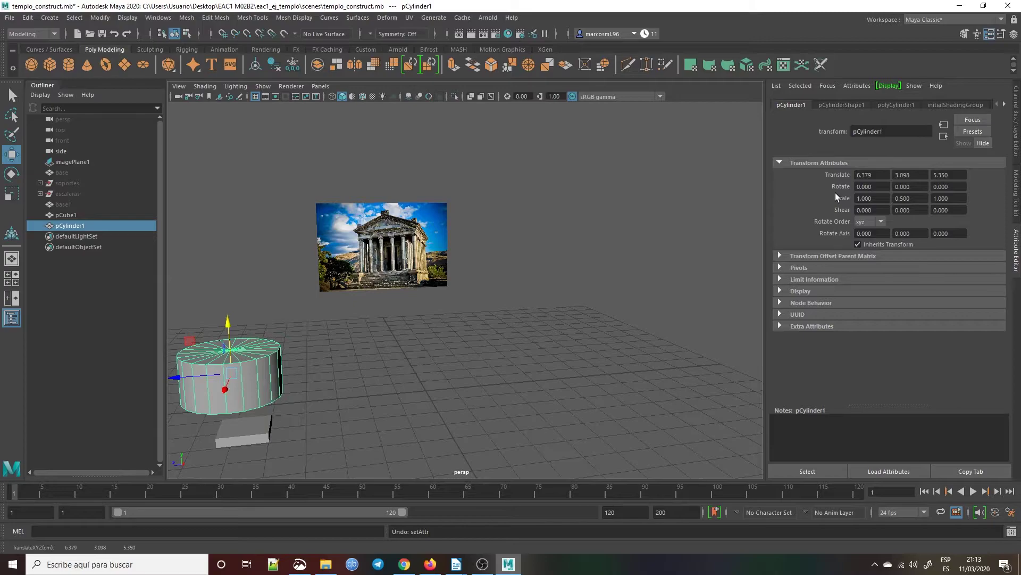
key(Tab)
key(Return)
double_click(873, 198)
text(0.5)
key(Return)
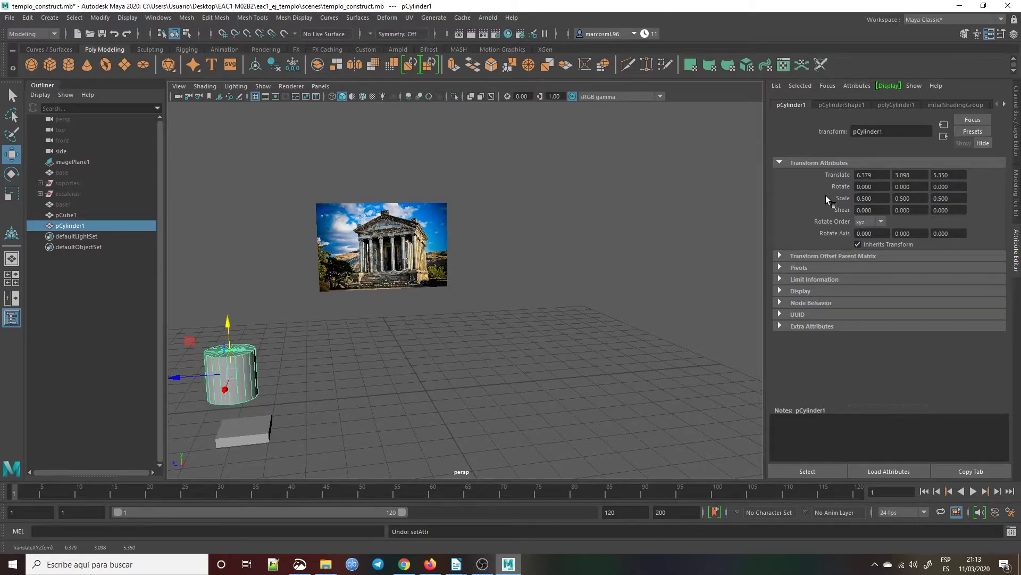
Seat the cylinder centrally on top of the square block at about X 6.64, Y 2.52, Z 5.11.
alt+drag(499, 298, 553, 296)
drag(406, 392, 434, 399)
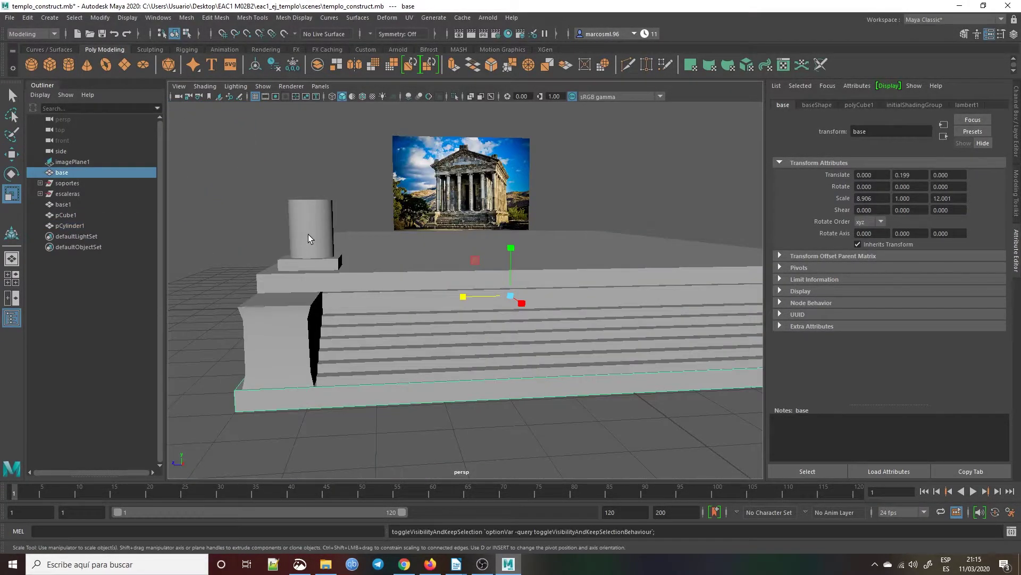
alt+drag(308, 234, 381, 216)
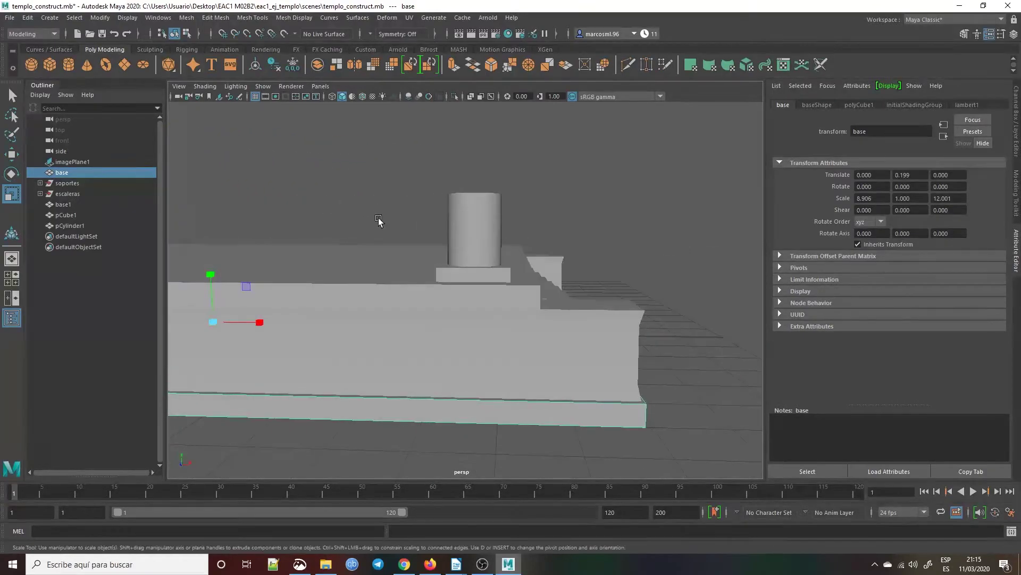
click(14, 279)
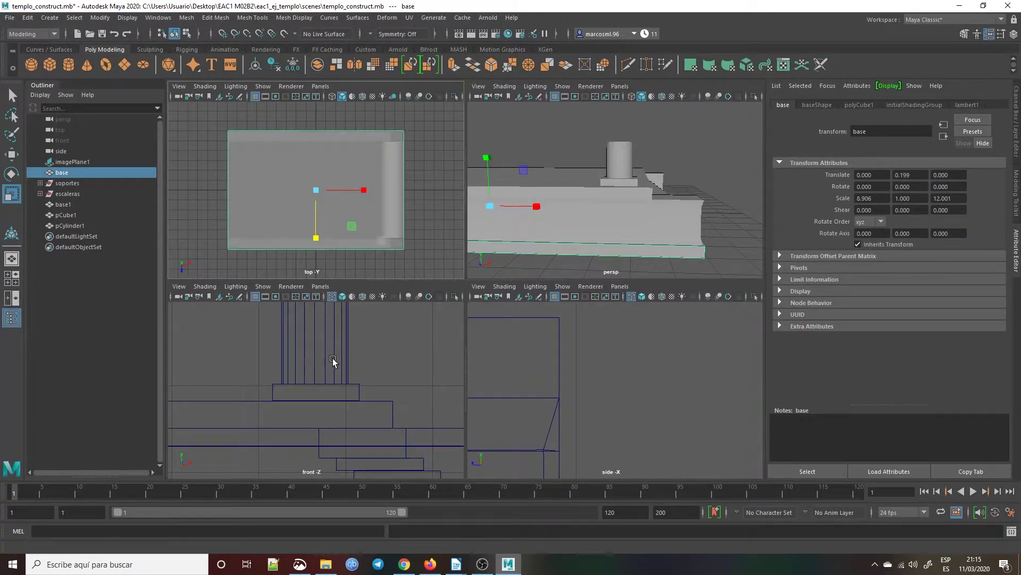
click(333, 339)
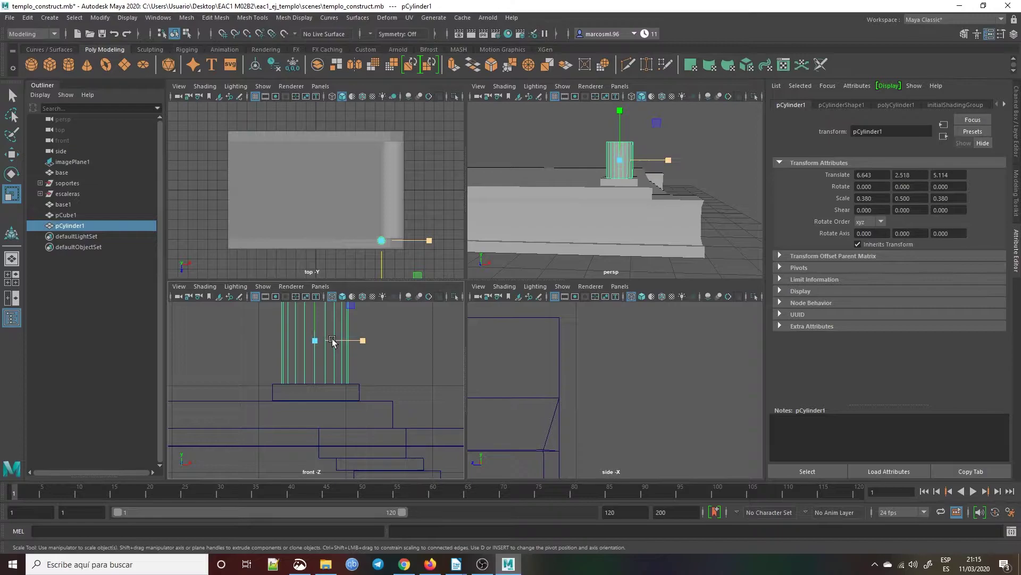
key(w)
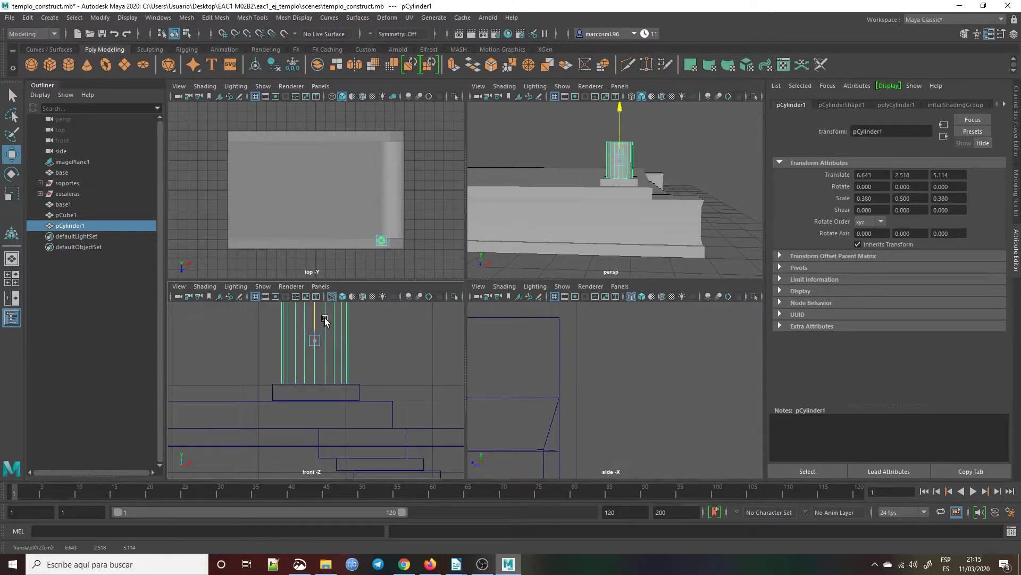
drag(324, 317, 323, 318)
alt+drag(401, 370, 401, 360)
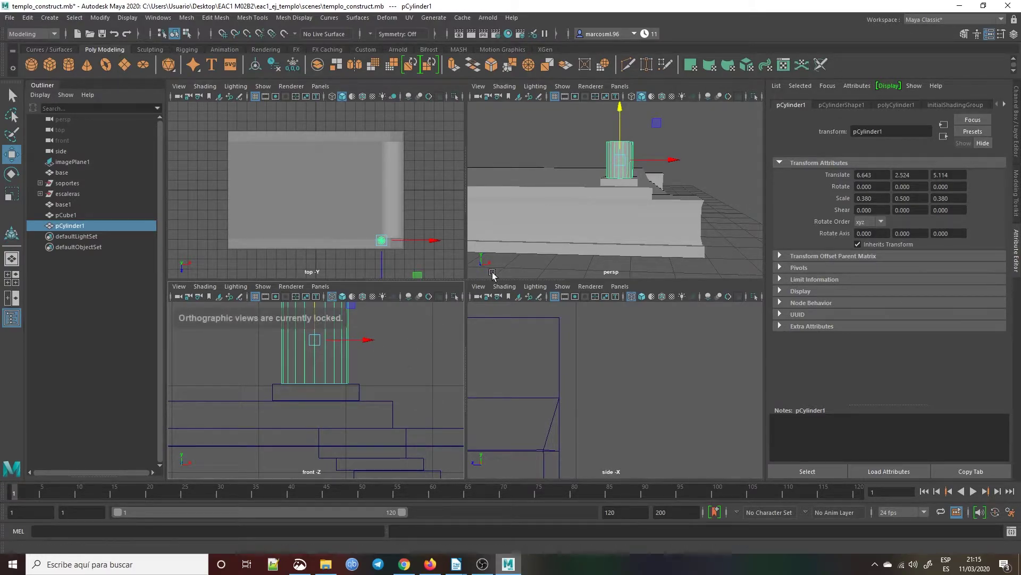
Stretch the cylinder vertically into a column shaft with a Y scale of about 1.73.
key(space)
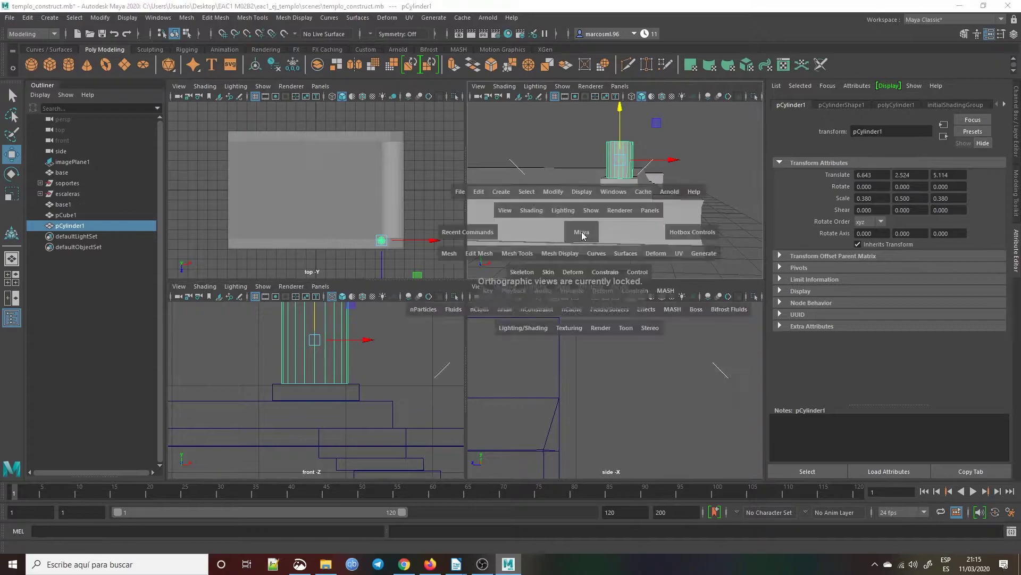
alt+drag(538, 193, 351, 237)
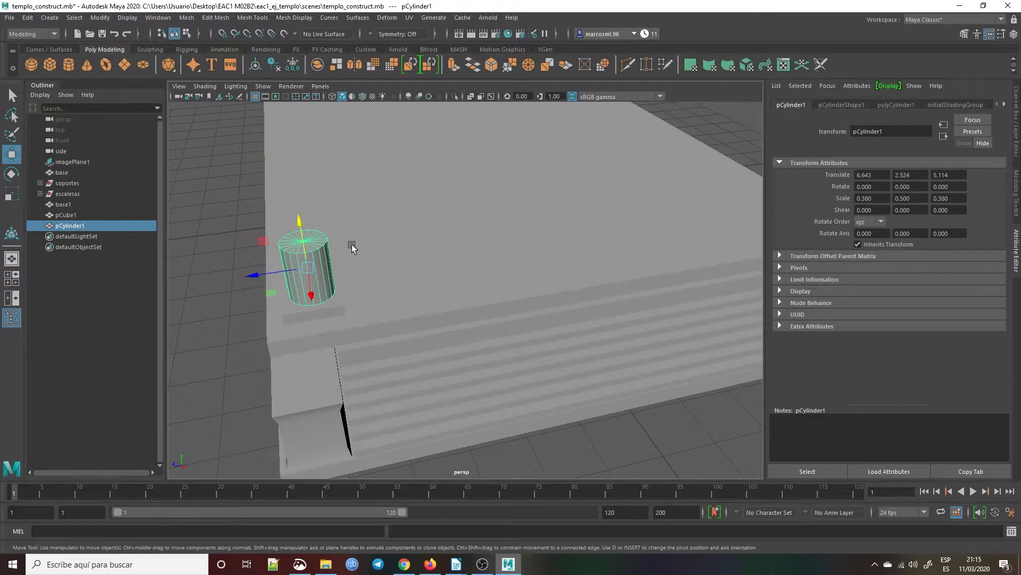
alt+drag(352, 244, 320, 261)
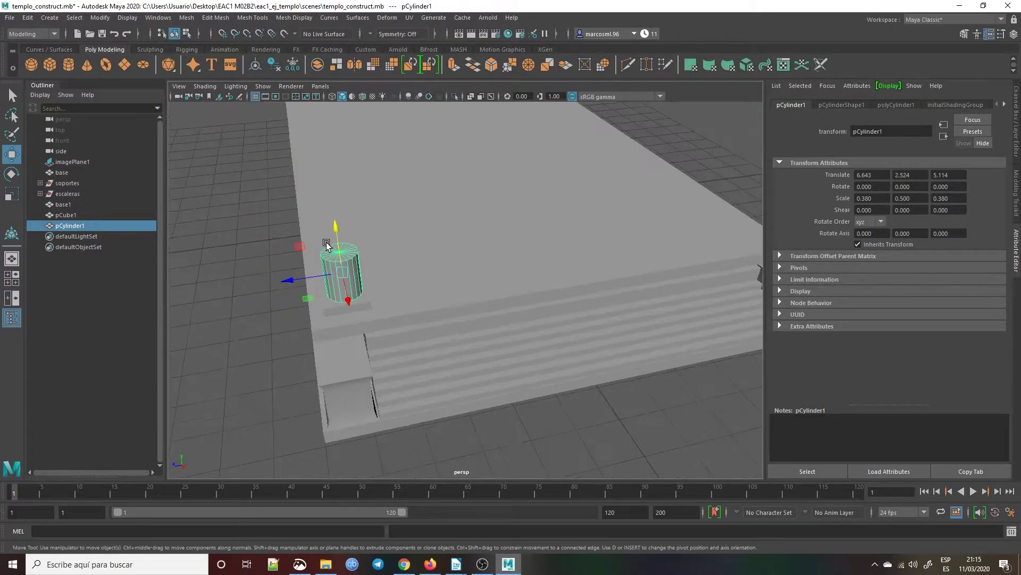
key(q)
key(w)
key(e)
key(r)
drag(336, 230, 339, 106)
key([)
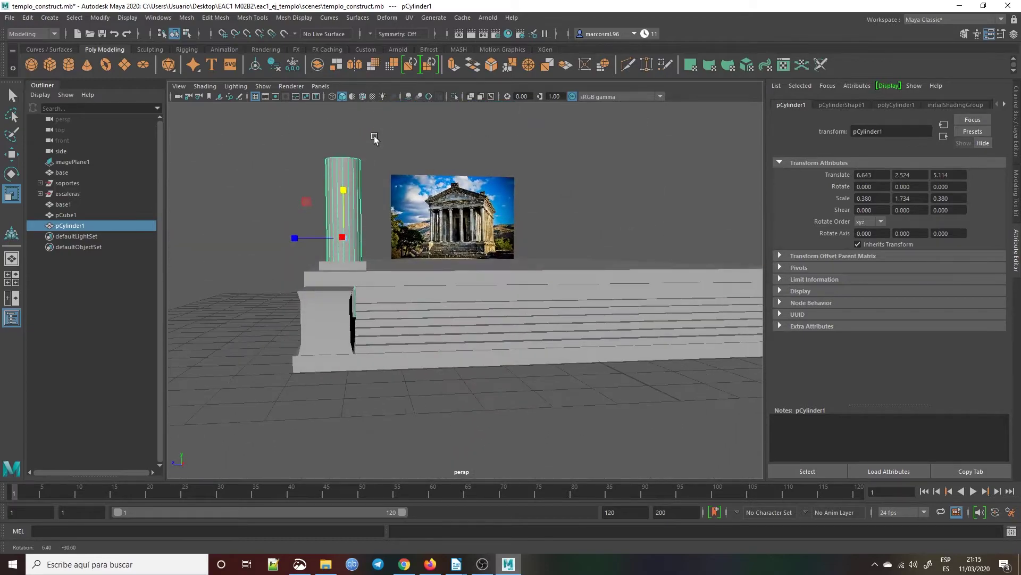
Raise the stretched cylinder to about Y 3.76 so that its lower end rests on the square block.
key(w)
drag(341, 224, 359, 142)
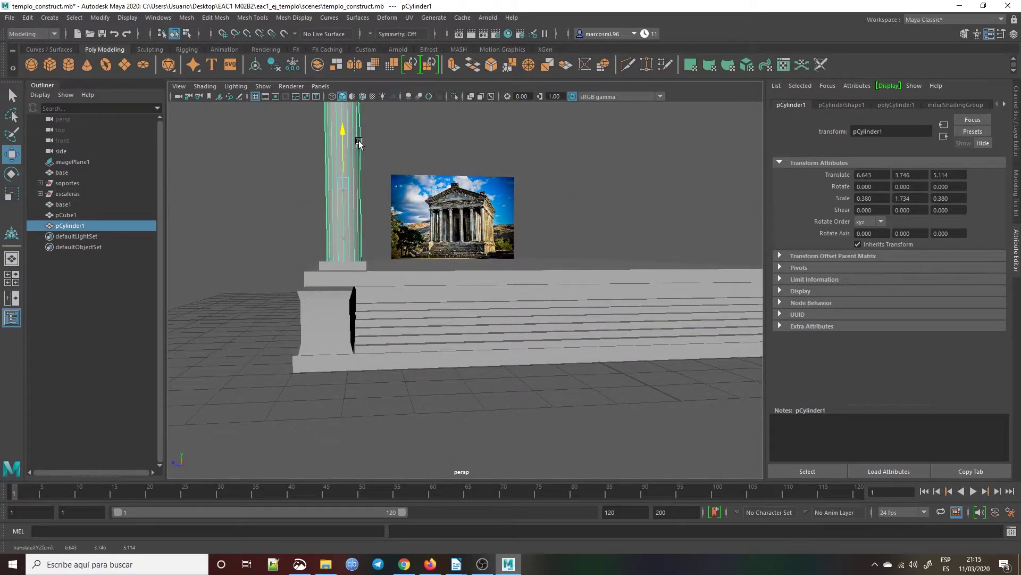
scroll(359, 143, down, 5)
alt+drag(436, 181, 492, 193)
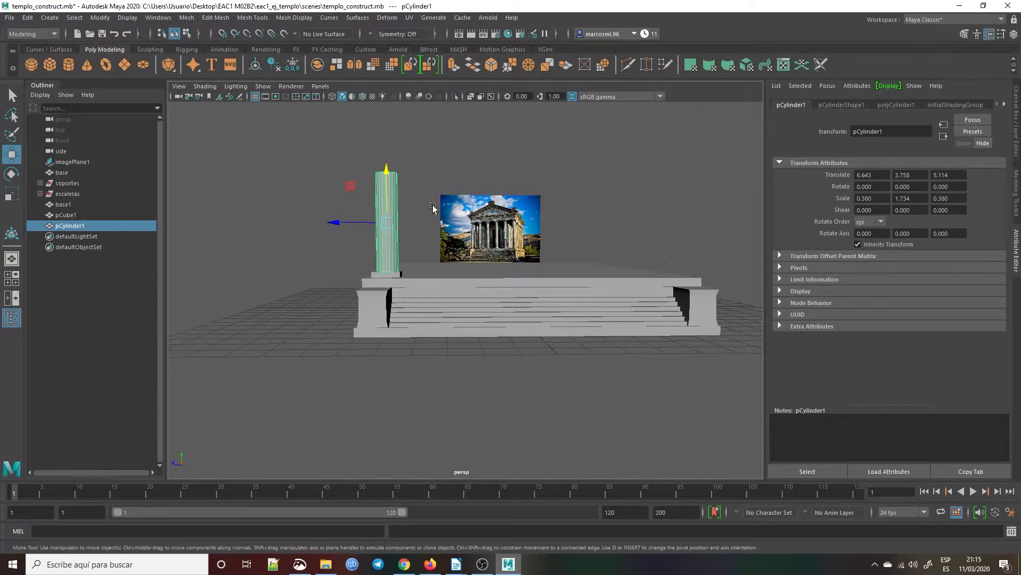
click(490, 238)
click(441, 314)
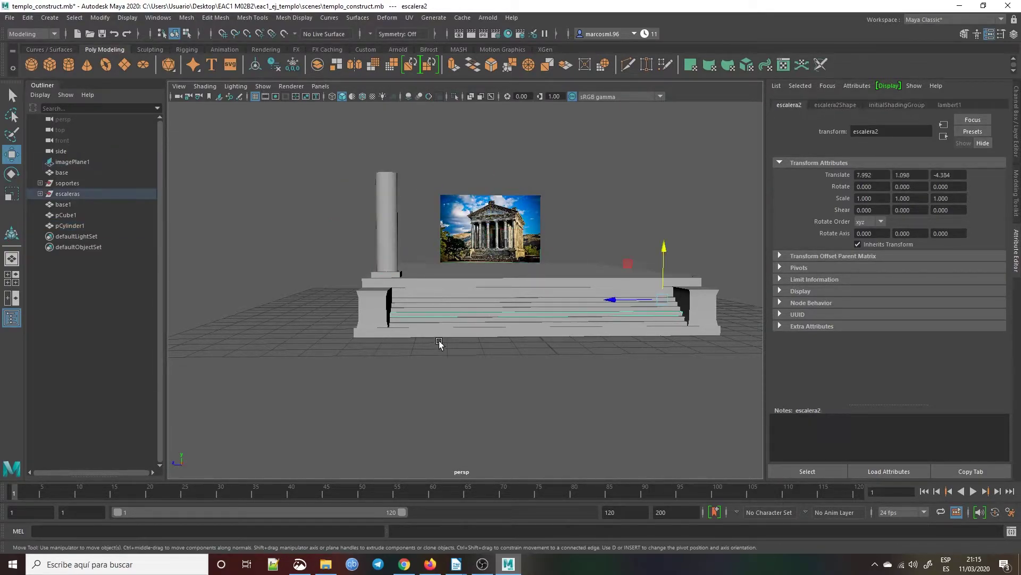
click(382, 175)
drag(387, 175, 387, 144)
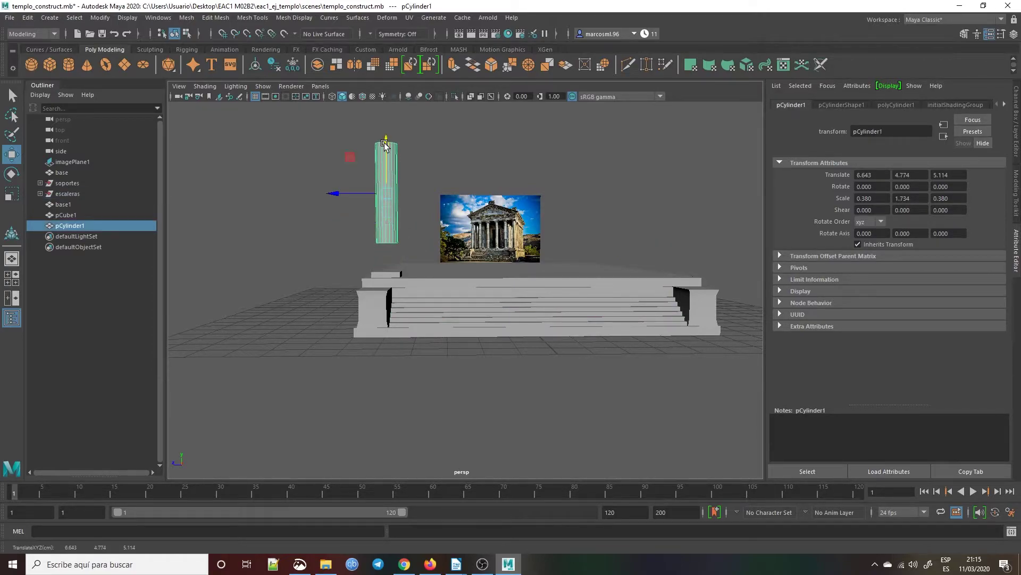
key(ctrl+z)
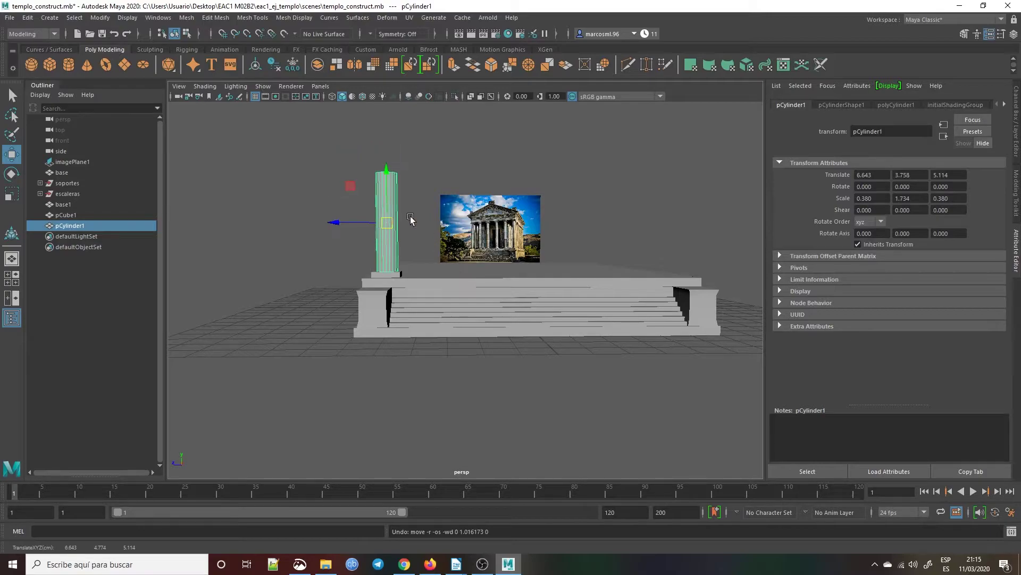
Stretch the column to a vertical scale of about 3.054 and raise it to about Y 5.079 above its base block.
key(e)
key(r)
mouse_move(388, 171)
mouse_down()
mouse_move(388, 139)
mouse_move(388, 151)
mouse_up()
key(e)
key(w)
drag(389, 192, 396, 142)
scroll(424, 169, down, 2)
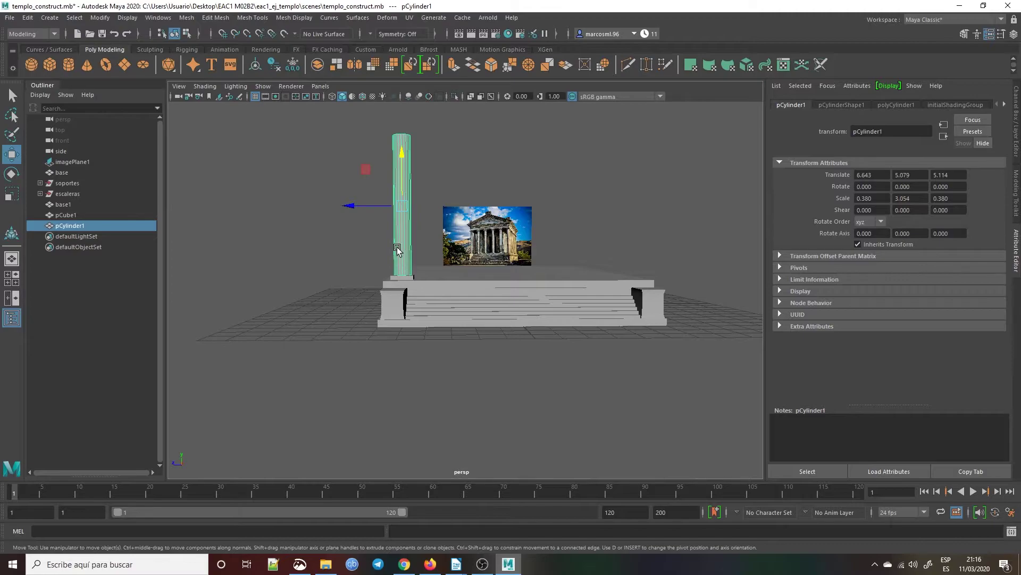
Shorten the column to a vertical scale of about 2.481 and lower it to about Y 4.803.
key(e)
key(w)
key(r)
drag(402, 161, 402, 164)
key(w)
key(e)
key(w)
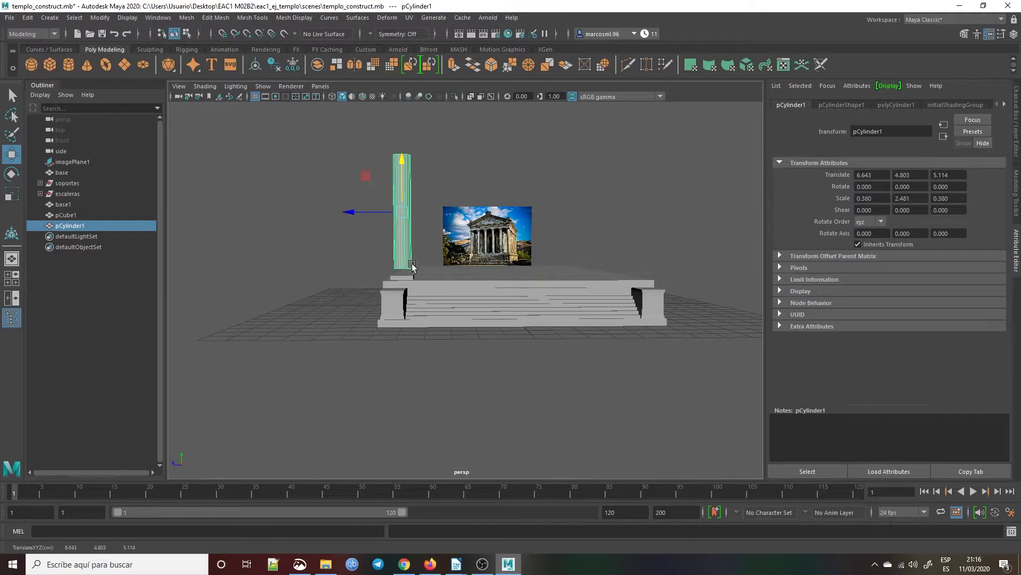
Show all four views and lower the column to about Y 4.480 so its foot meets the base block.
click(16, 275)
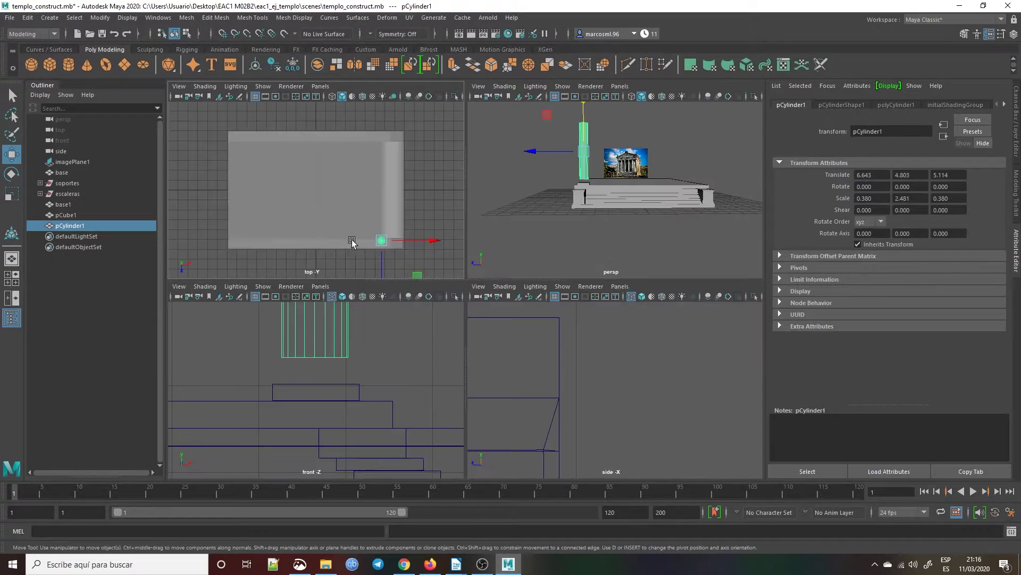
drag(584, 107, 583, 111)
click(290, 354)
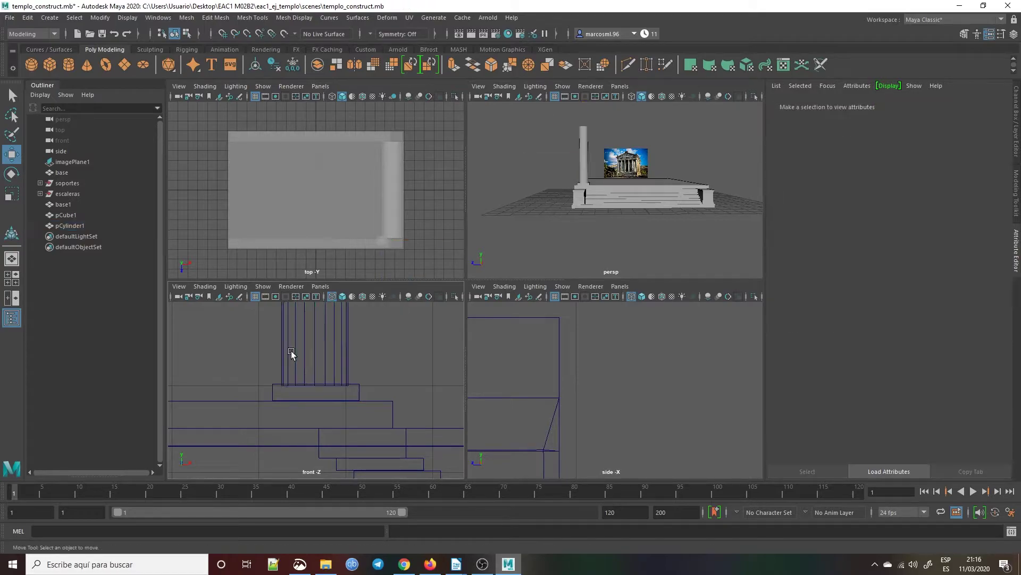
click(321, 341)
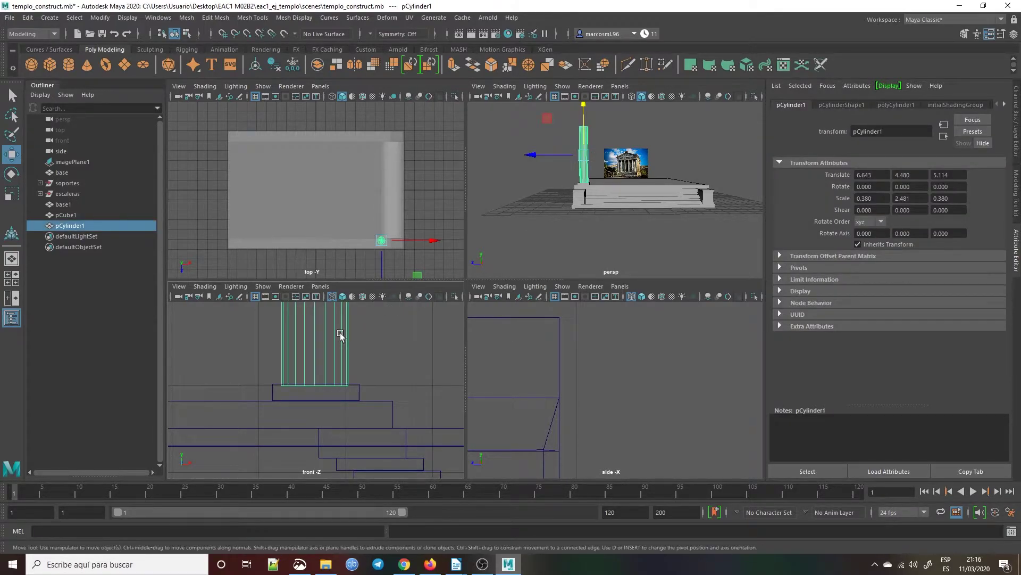
Check the column against its base block in the front view, using both shaded and wireframe display.
key(4)
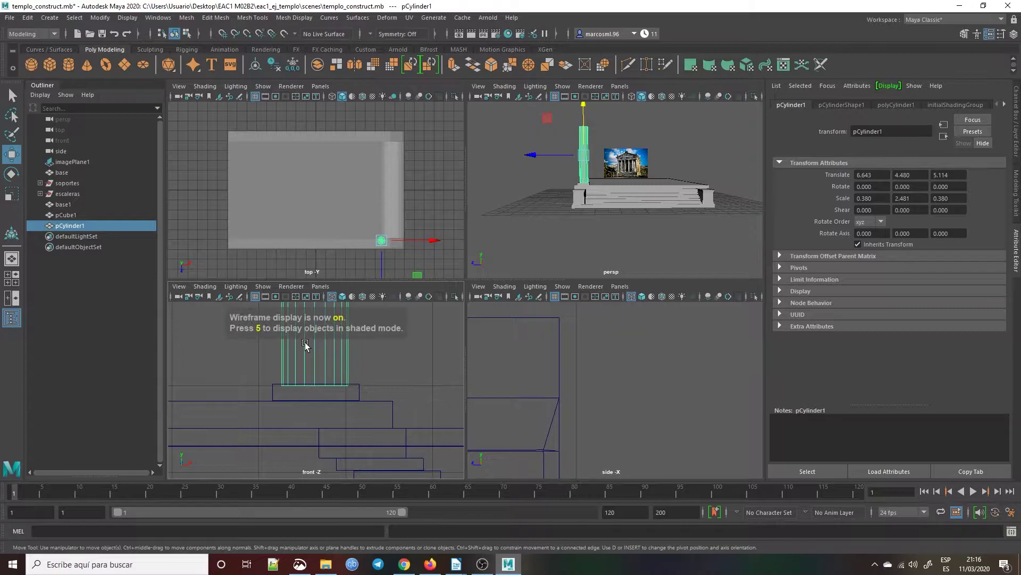
key(5)
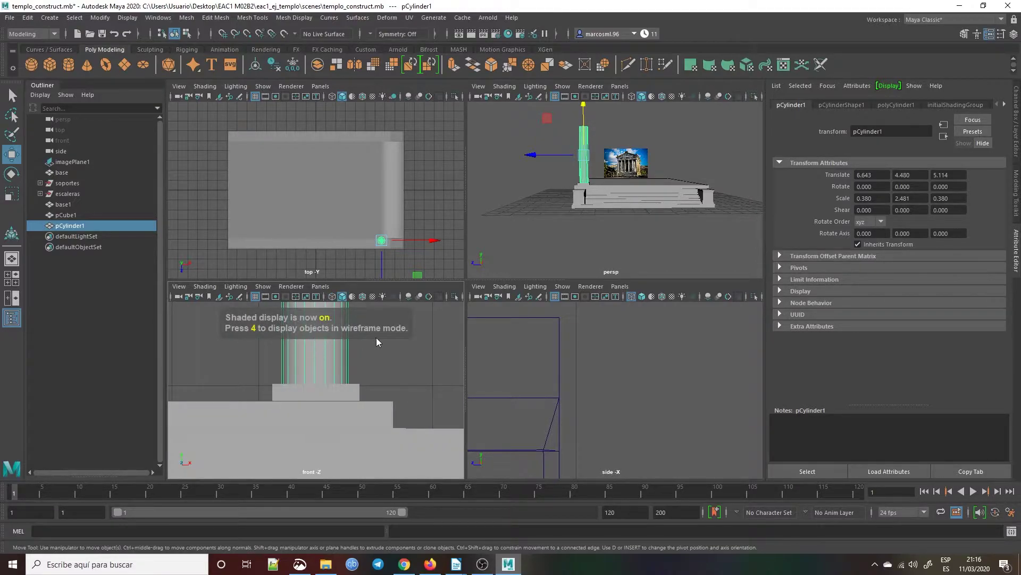
click(360, 340)
click(327, 340)
scroll(327, 339, down, 3)
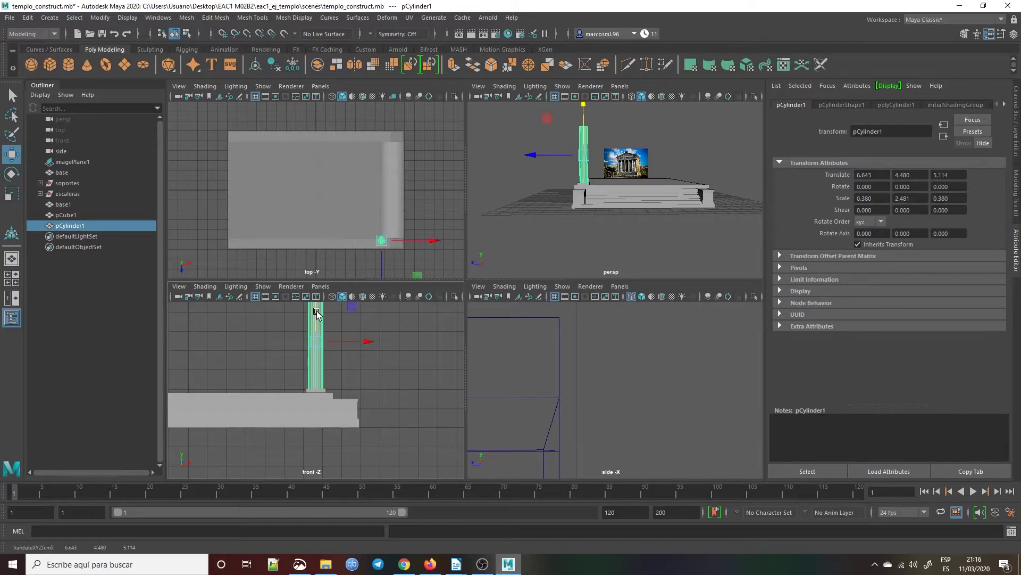
key(f)
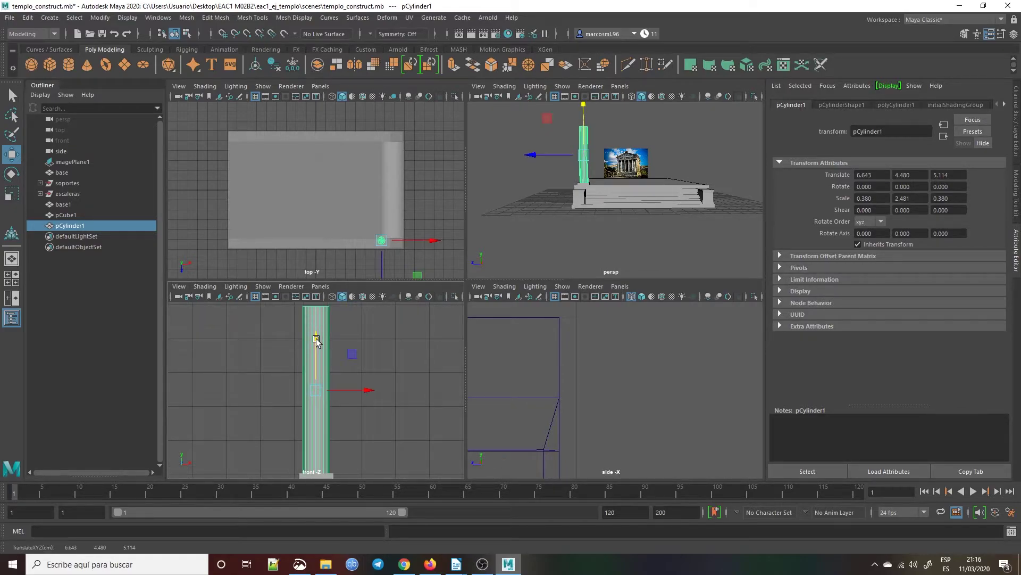
key(4)
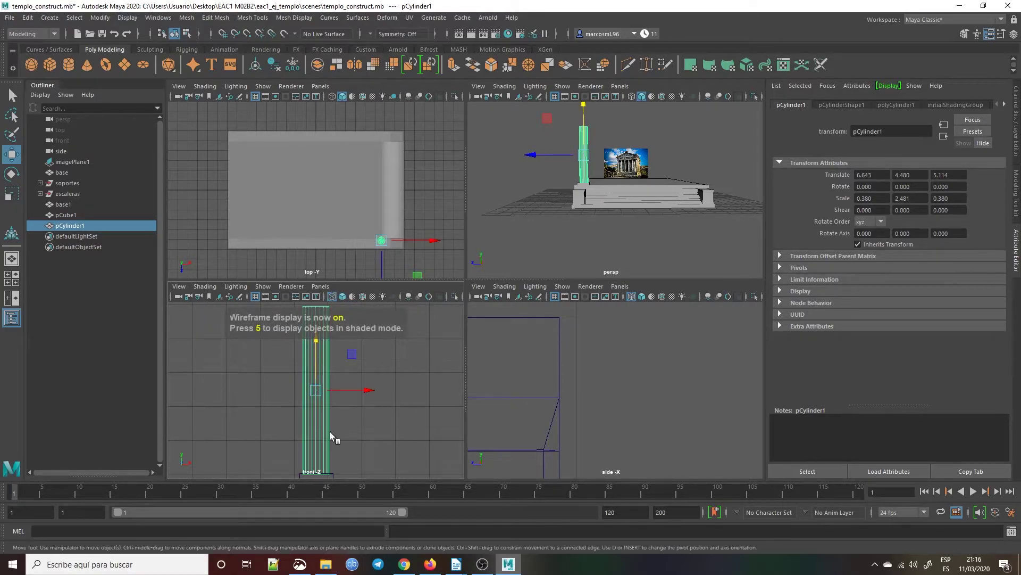
scroll(329, 441, up, 3)
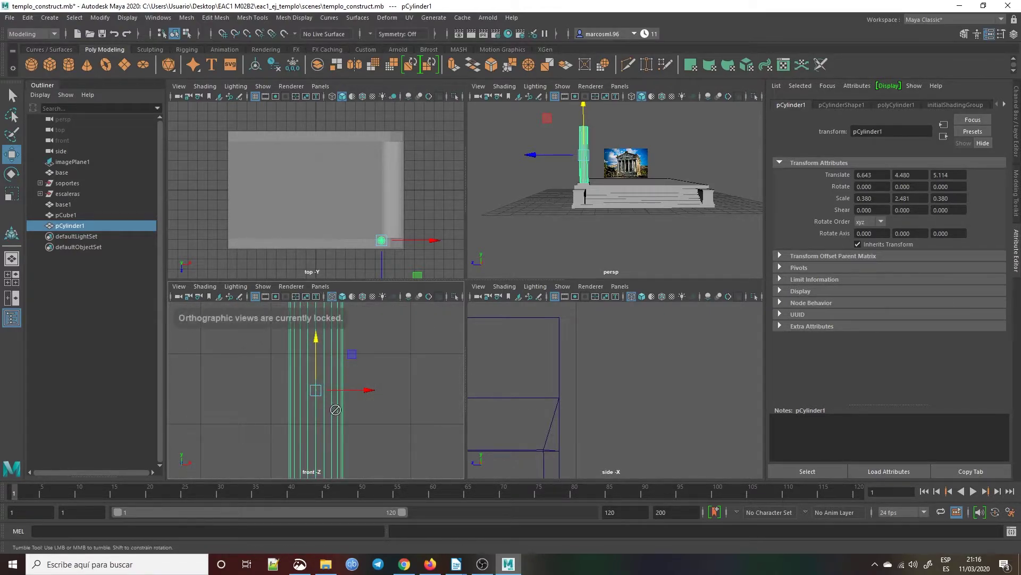
alt+middle_drag(342, 423, 350, 366)
Nudge the column vertically to about Y 4.513, using the front view to judge its foot against the base block.
drag(583, 110, 587, 113)
scroll(324, 317, down, 5)
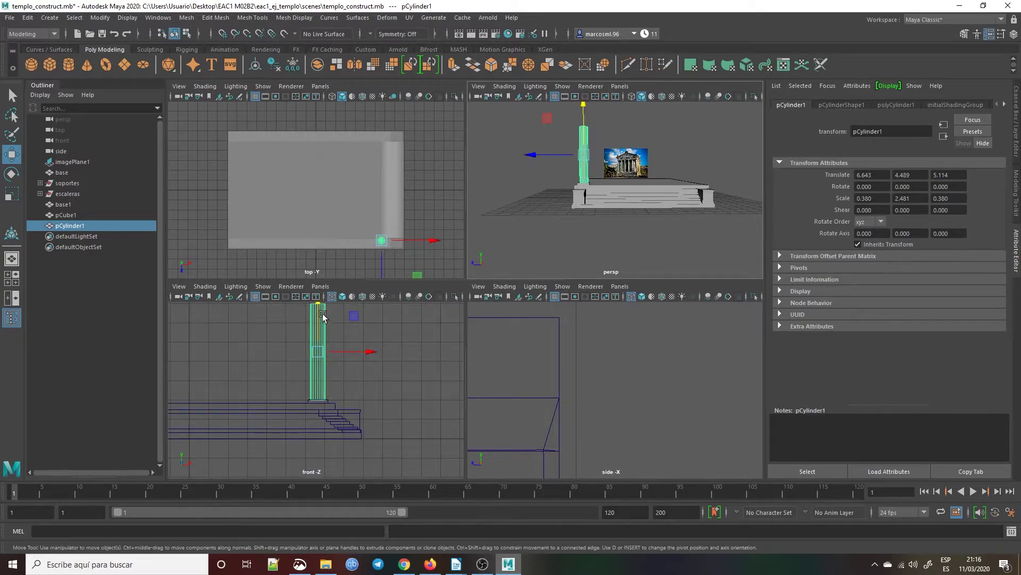
drag(318, 310, 321, 309)
scroll(329, 431, up, 5)
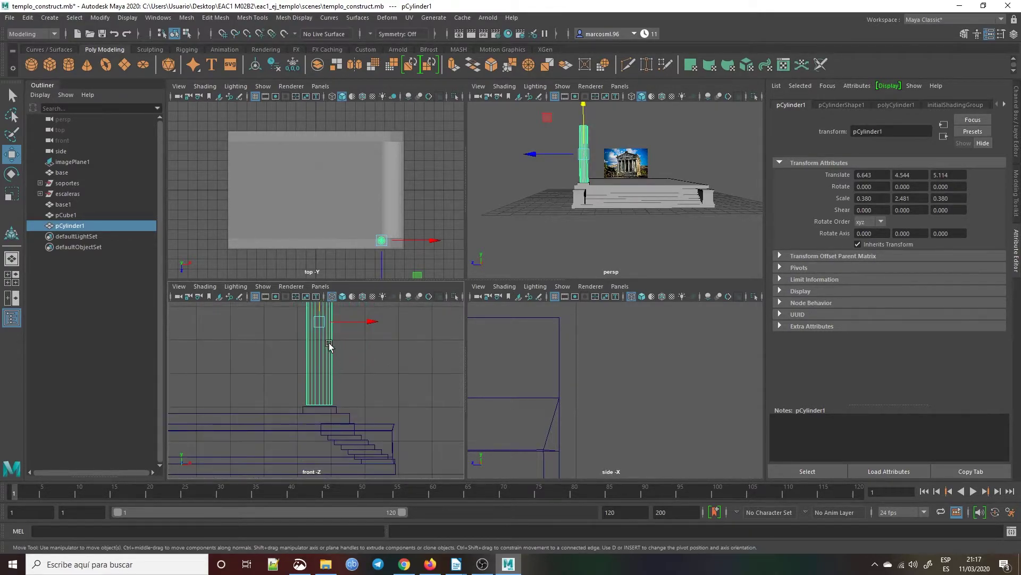
click(320, 309)
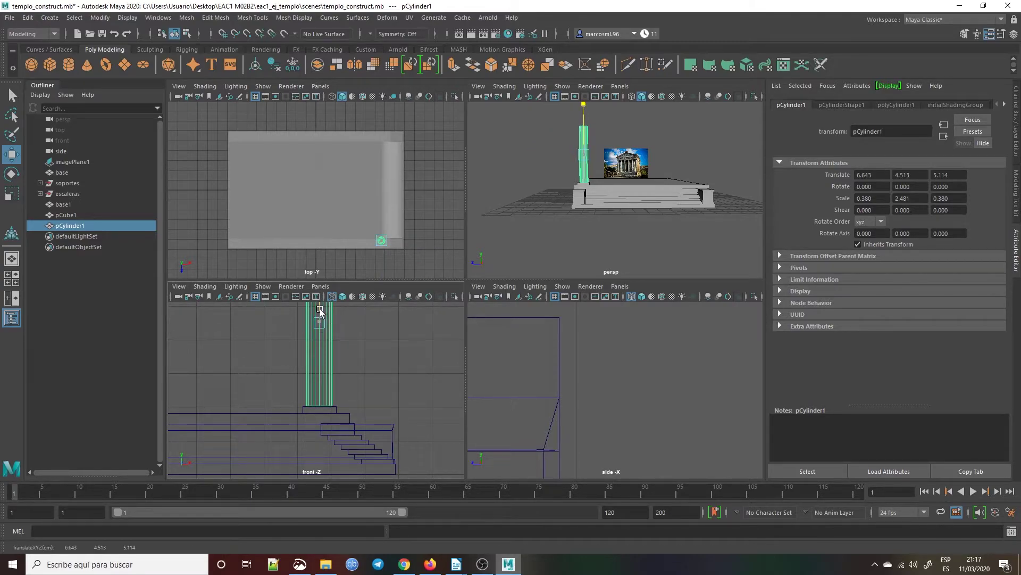
Fine-tune the column's height to about Y 4.514 so its foot rests on the base block.
scroll(326, 443, up, 4)
scroll(342, 431, down, 4)
click(318, 318)
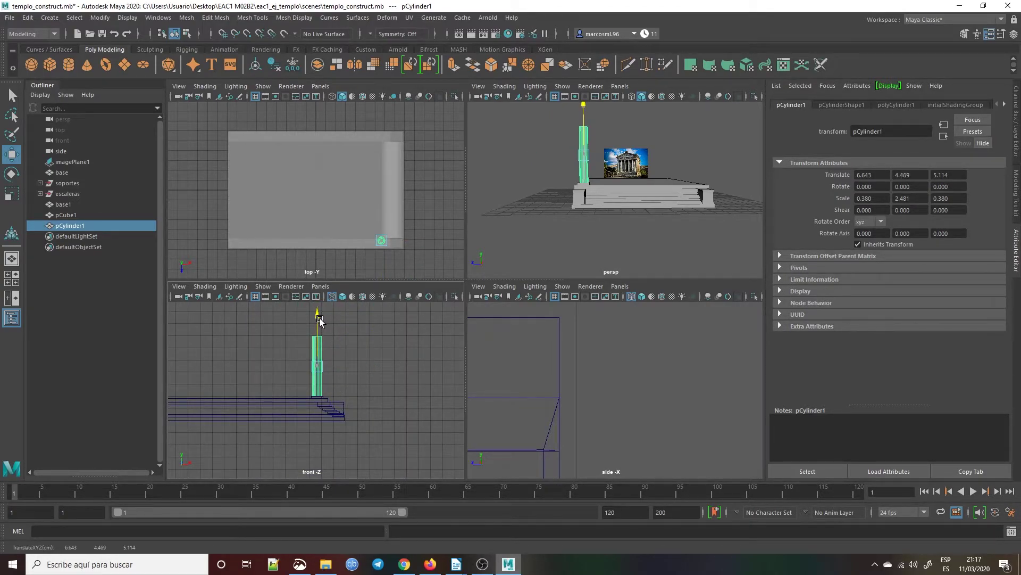
scroll(341, 451, up, 5)
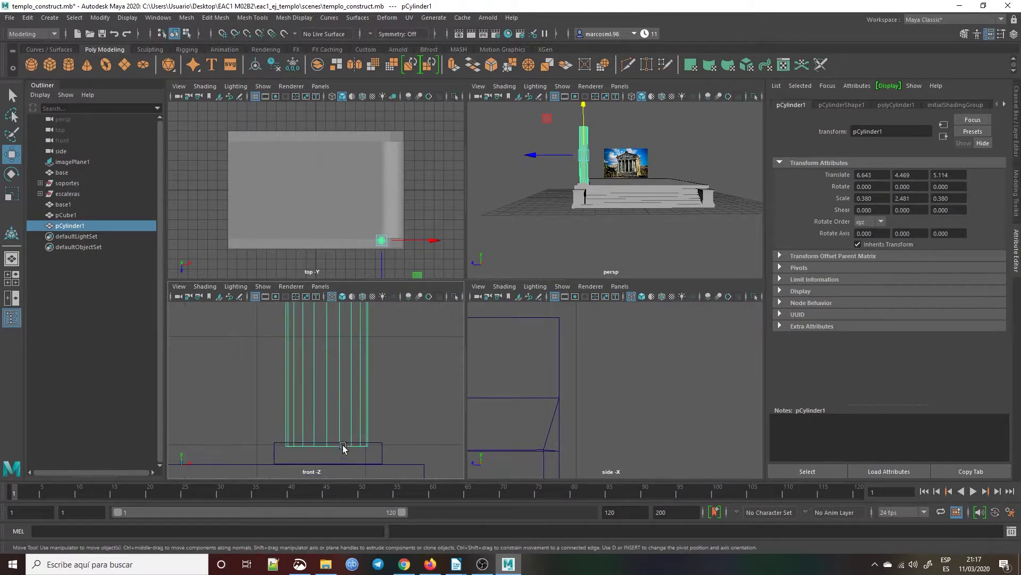
scroll(343, 453, down, 4)
middle_drag(335, 428, 336, 426)
scroll(336, 426, up, 5)
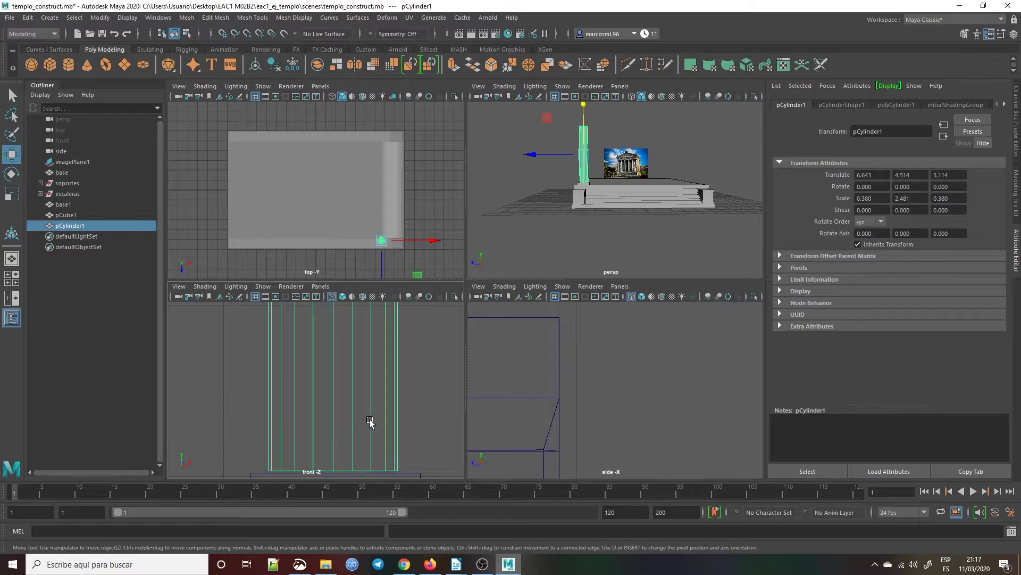
Inspect in the front view how the column's foot meets the upper edge of the base block.
scroll(410, 388, down, 4)
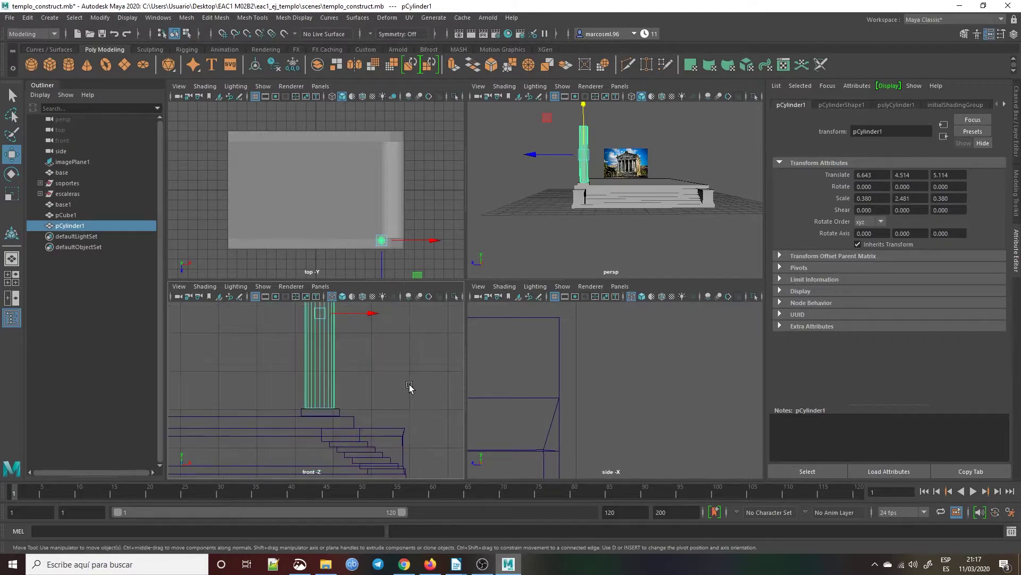
alt+middle_drag(354, 387, 376, 423)
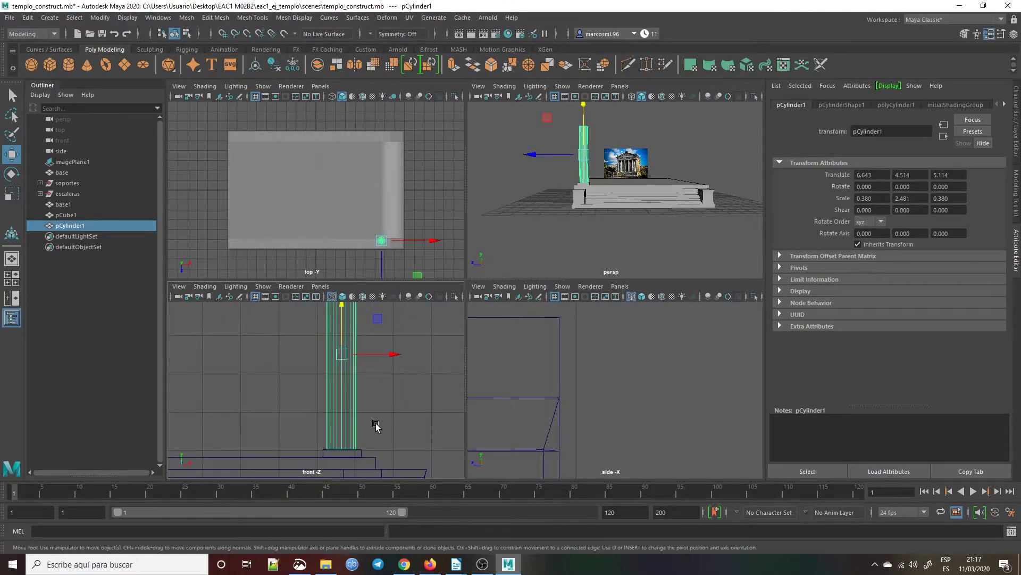
scroll(376, 422, up, 2)
scroll(376, 423, down, 2)
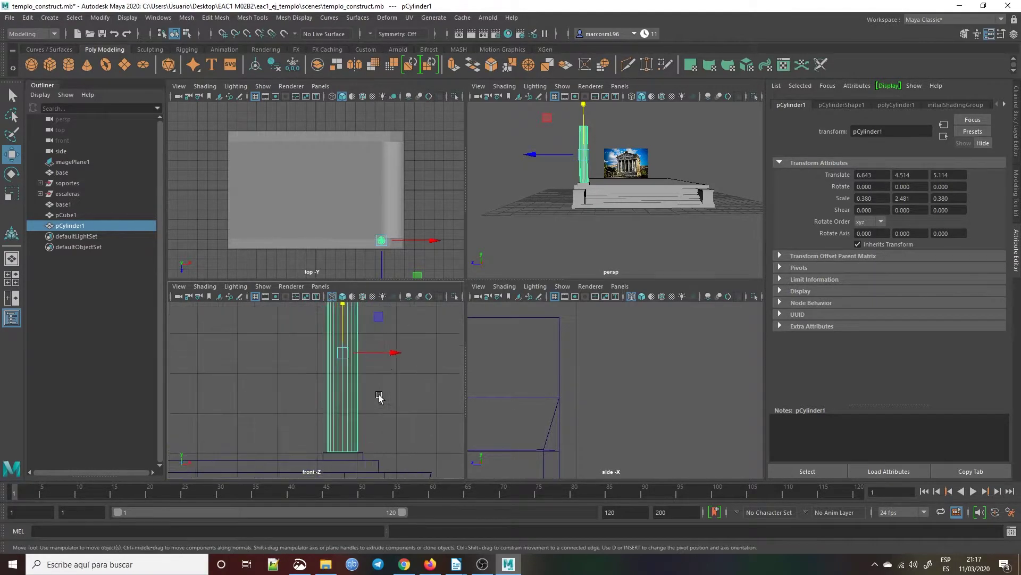
scroll(385, 406, up, 3)
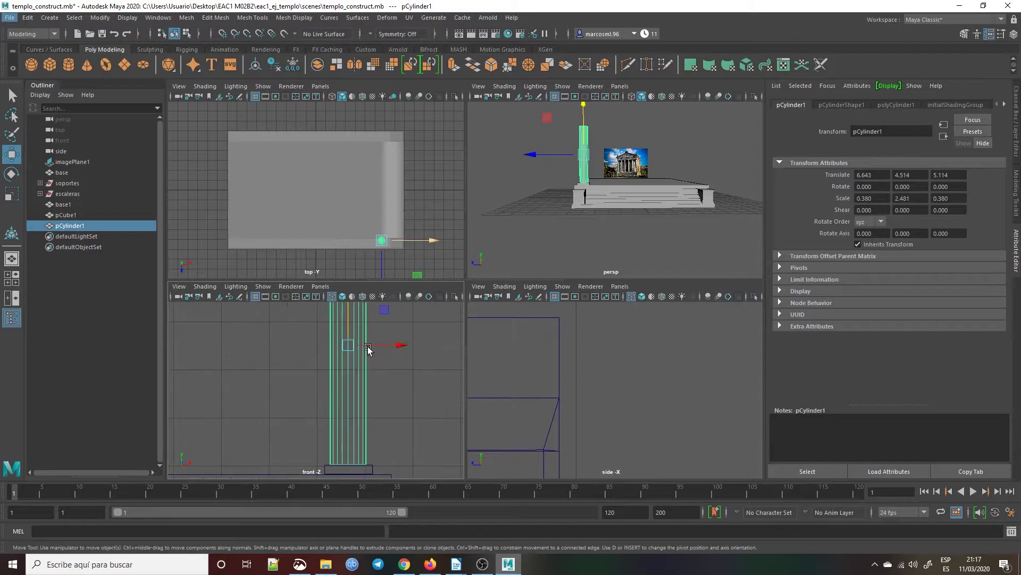
scroll(425, 388, up, 1)
alt+middle_drag(429, 422, 413, 333)
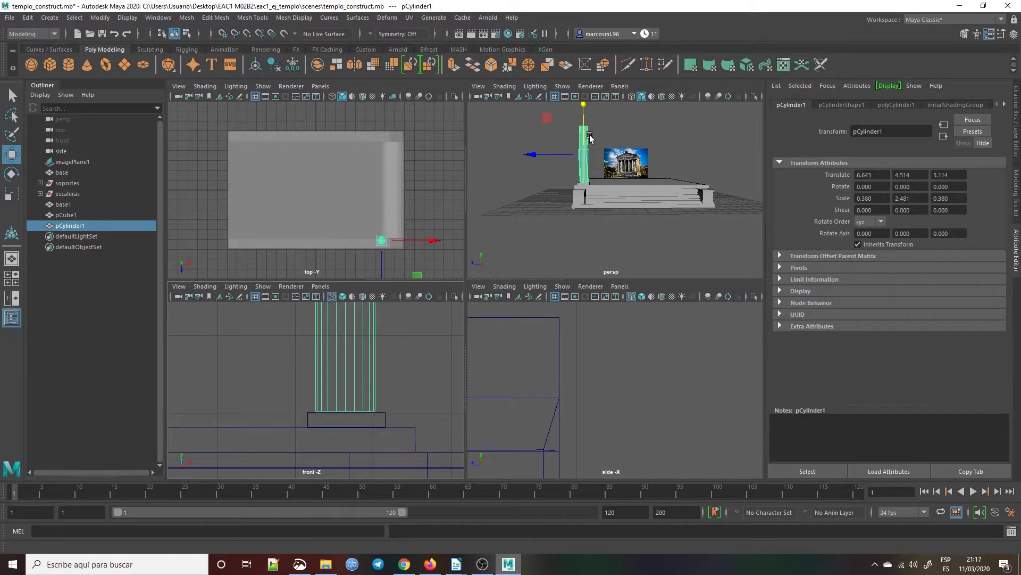
key(h)
click(584, 113)
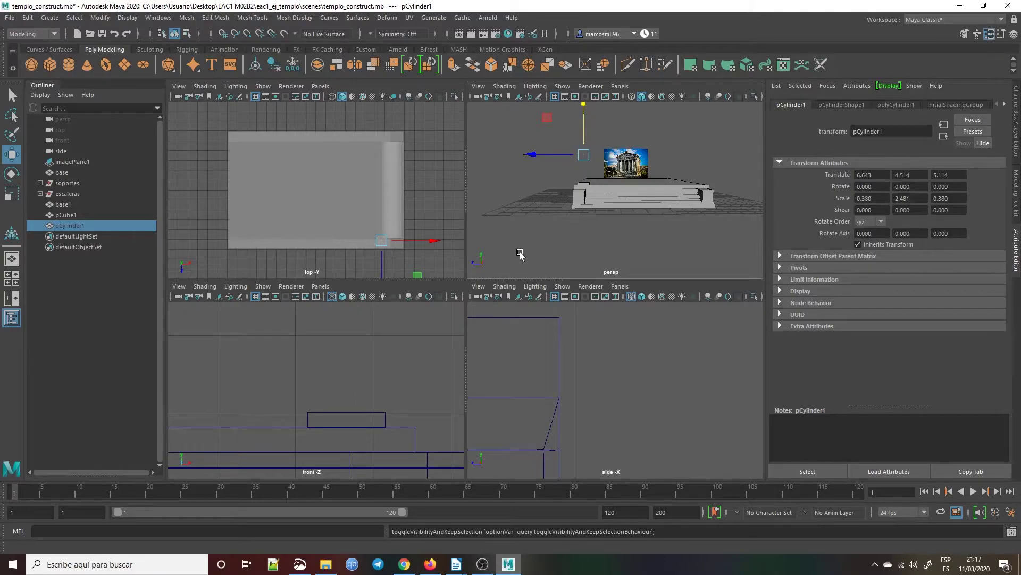
key(h)
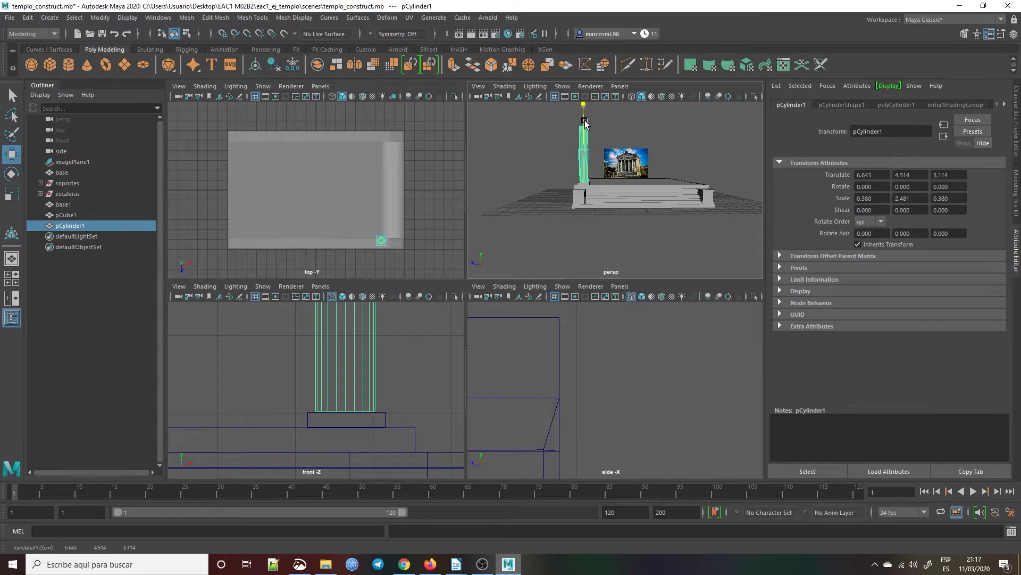
Examine up close the gap between the column's lower edge and the base block in the front view.
mouse_move(585, 124)
mouse_down()
mouse_move(584, 133)
mouse_move(585, 124)
mouse_up()
click(423, 384)
scroll(366, 356, down, 3)
scroll(366, 357, down, 2)
click(322, 328)
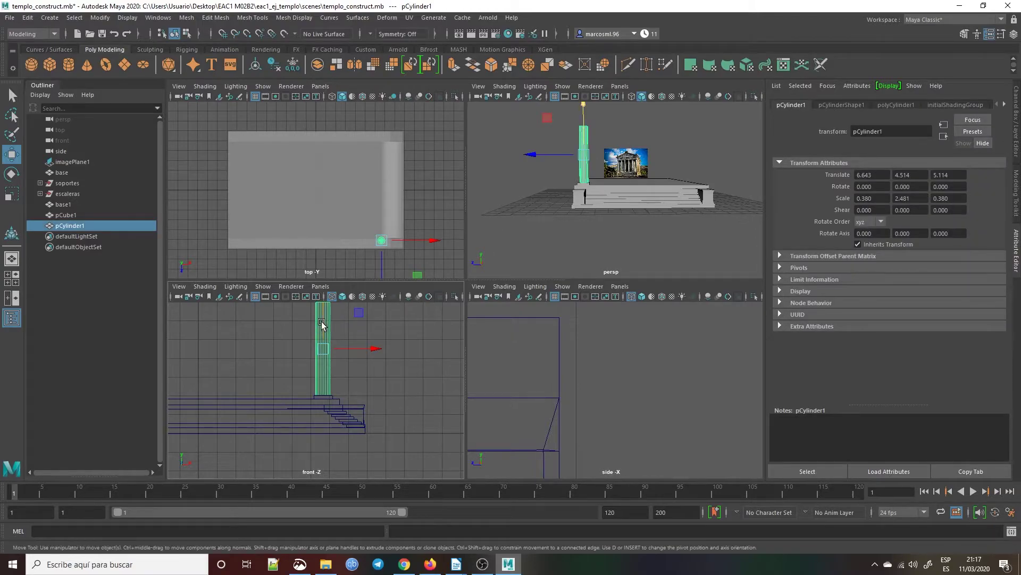
drag(323, 323, 323, 329)
scroll(319, 413, up, 10)
scroll(370, 466, up, 2)
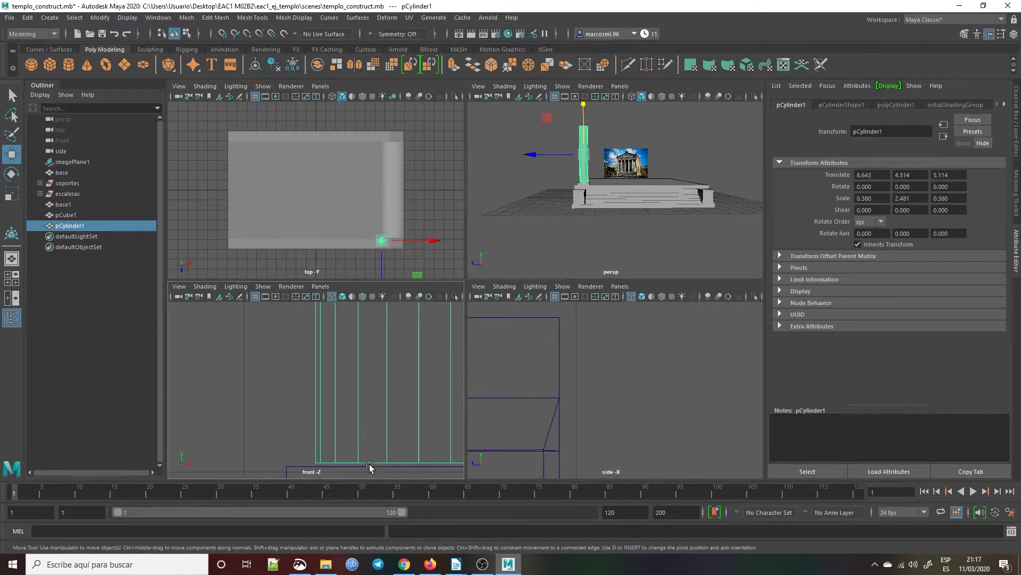
click(363, 432)
click(358, 429)
alt+drag(404, 355, 391, 375)
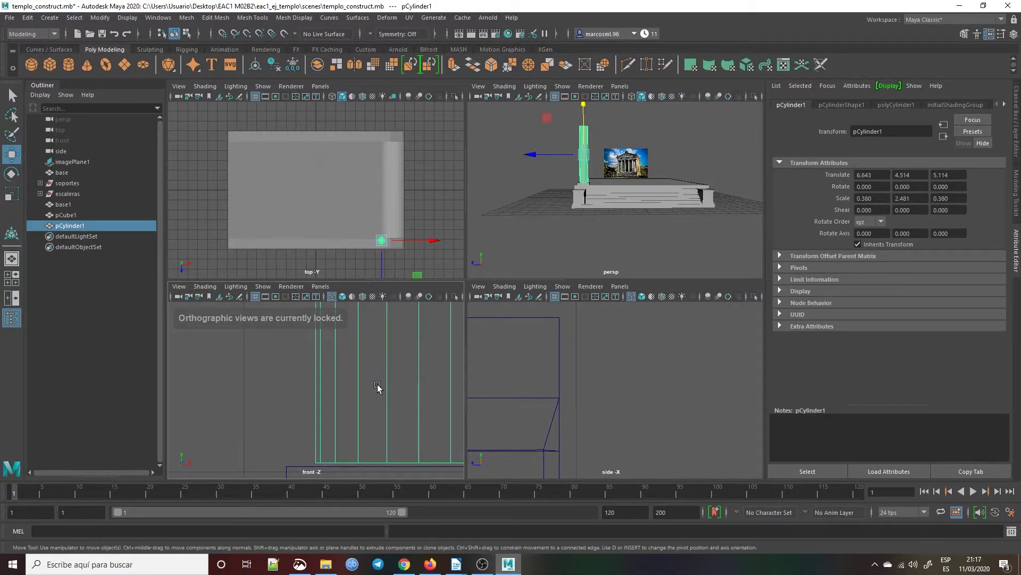
alt+drag(386, 384, 415, 424)
Duplicate the column's base block and raise the copy to the column's upper end, at about Y 7.449.
click(502, 237)
key(space)
scroll(481, 207, down, 1)
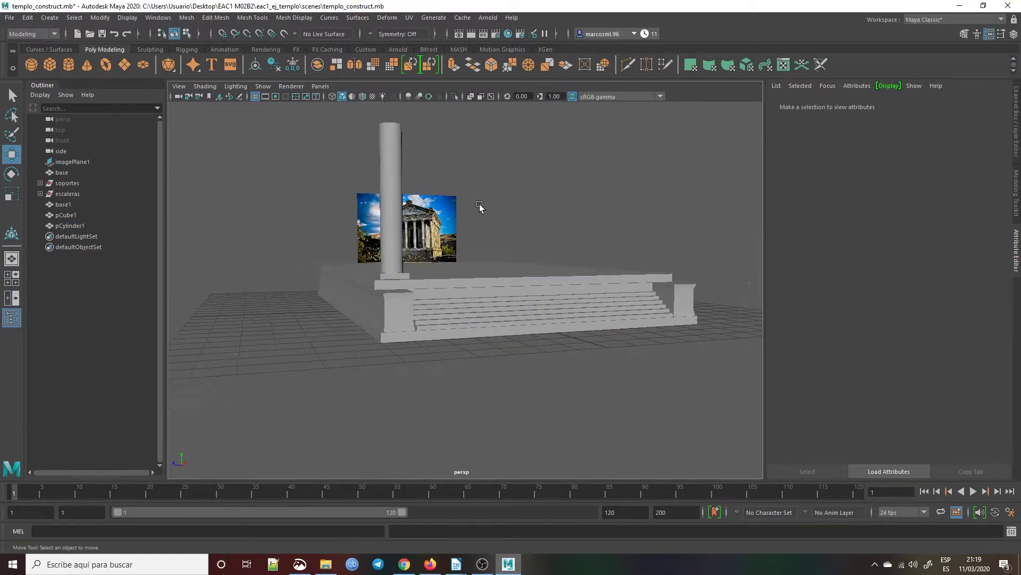
click(399, 276)
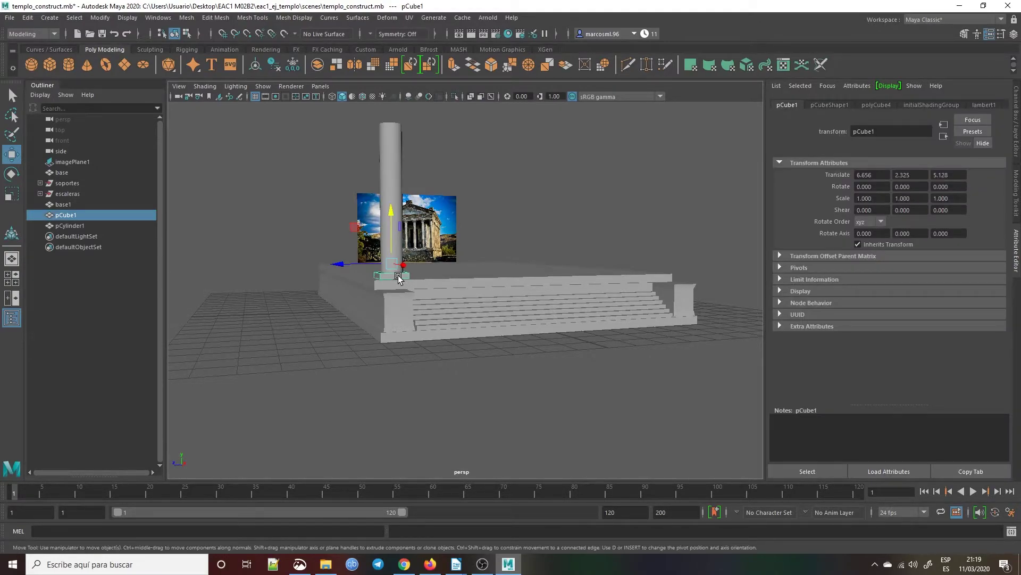
key(ctrl+d)
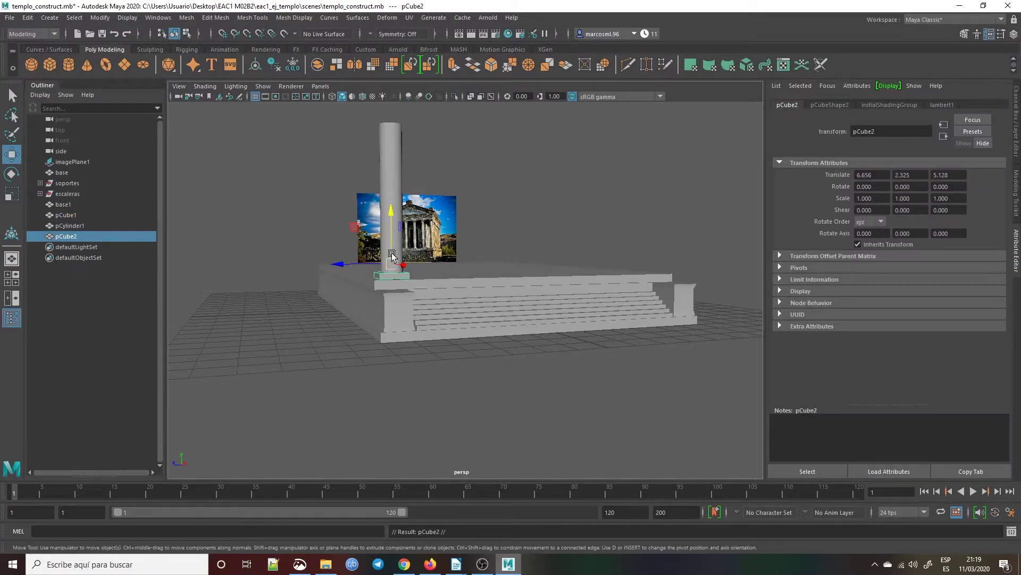
drag(393, 211, 403, 54)
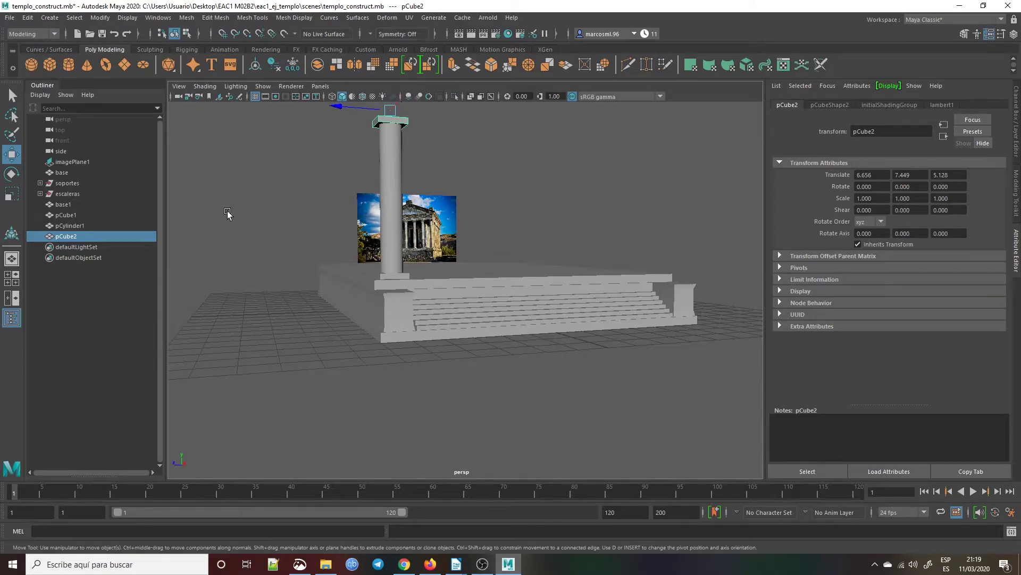
Raise the capital block to about Y 7.486, using the front view to judge it against the column's upper edge.
click(12, 277)
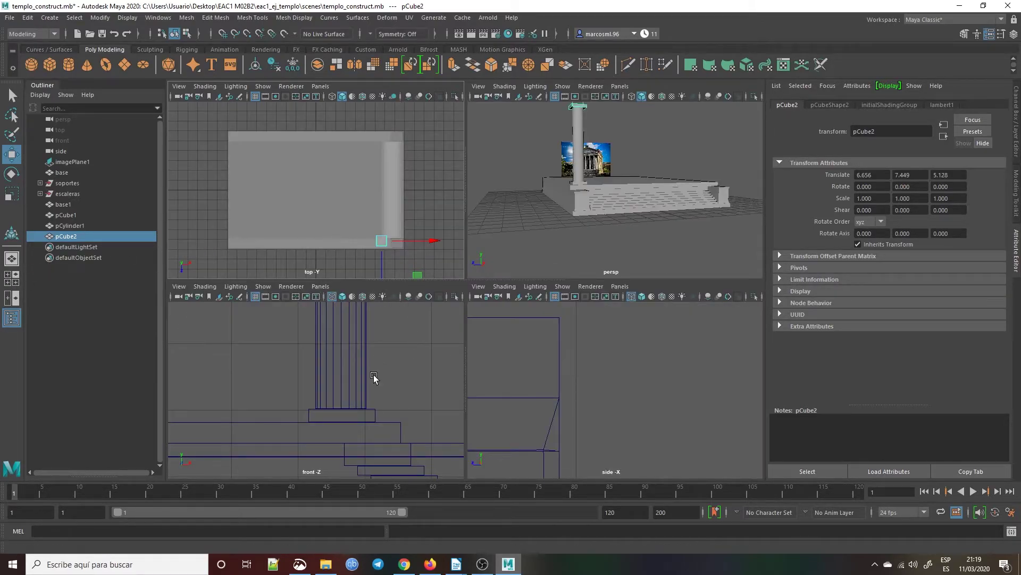
alt+drag(380, 360, 379, 376)
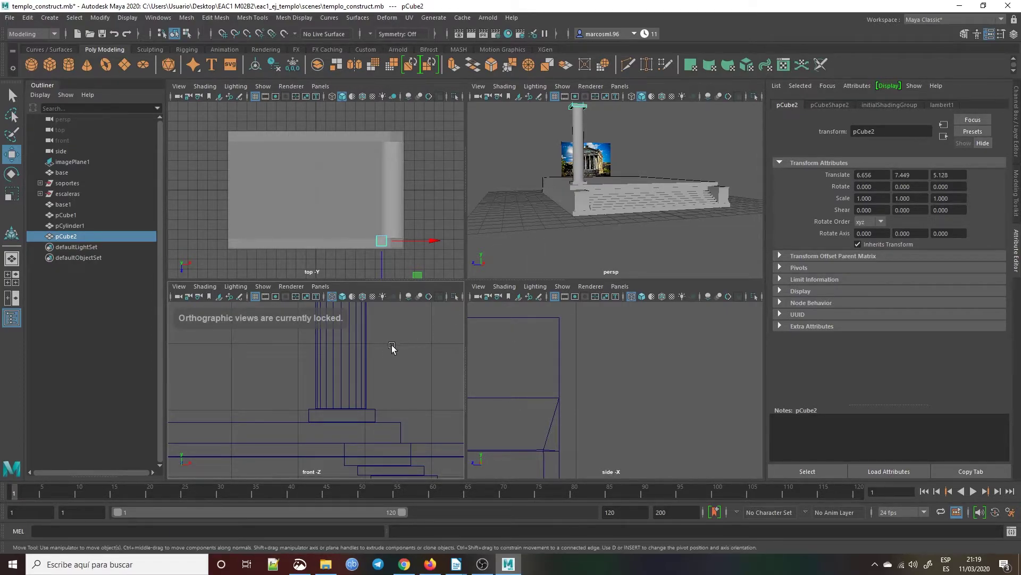
alt+middle_drag(392, 348, 396, 402)
alt+drag(345, 321, 346, 322)
scroll(357, 345, up, 2)
drag(356, 318, 356, 314)
scroll(349, 399, up, 2)
scroll(349, 399, up, 2)
scroll(349, 404, down, 3)
scroll(372, 404, up, 2)
scroll(385, 398, up, 1)
scroll(389, 378, down, 2)
click(338, 346)
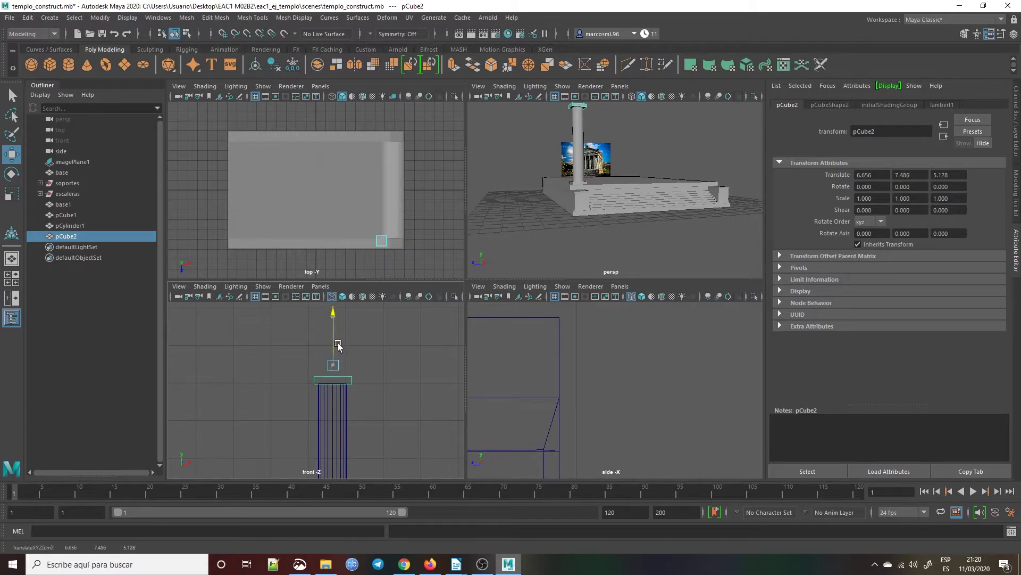
Fine-tune the capital's height up close in the front view so it sits on the column's upper edge.
scroll(319, 391, up, 3)
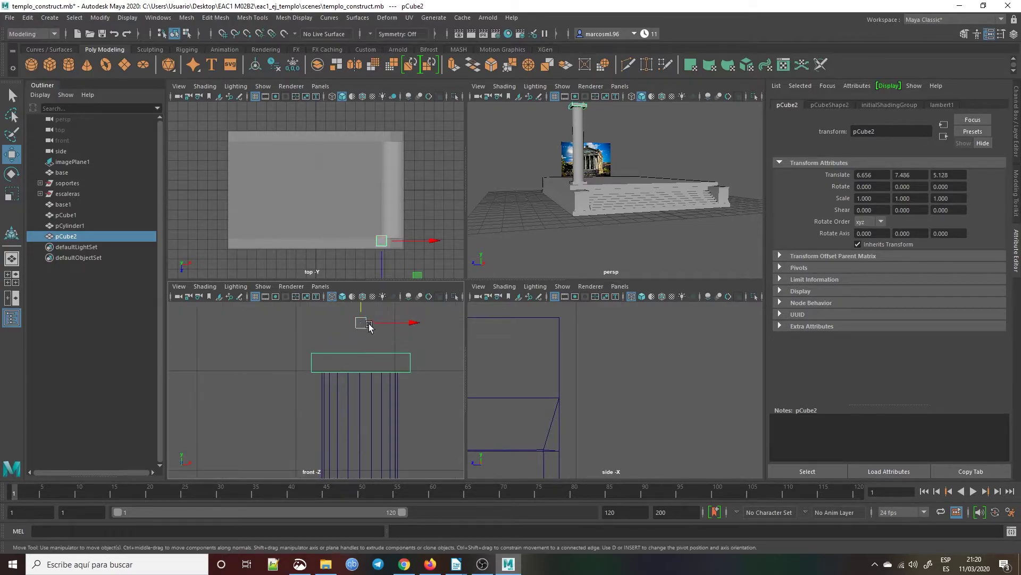
drag(362, 314, 366, 315)
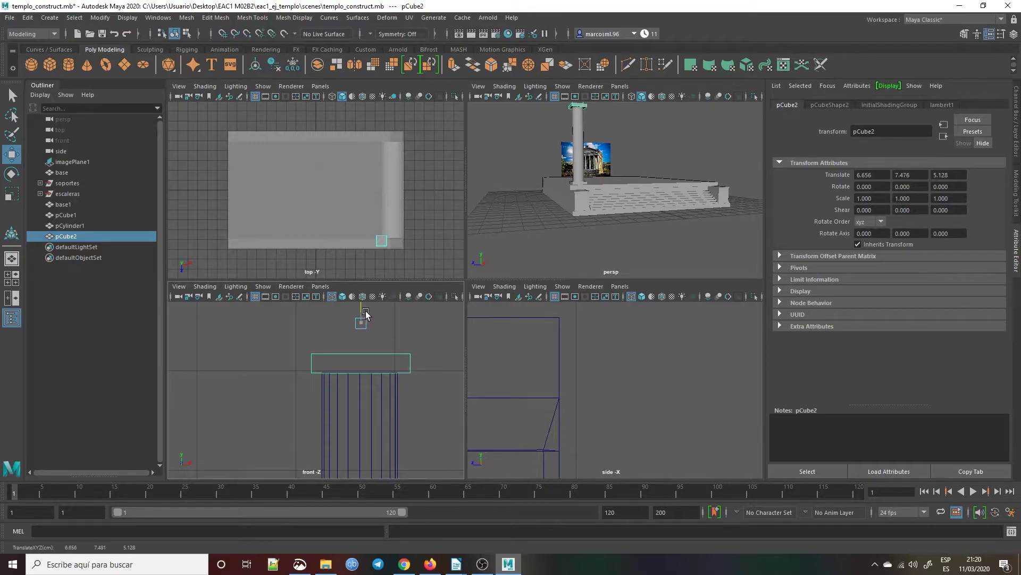
click(435, 435)
alt+drag(420, 423, 413, 422)
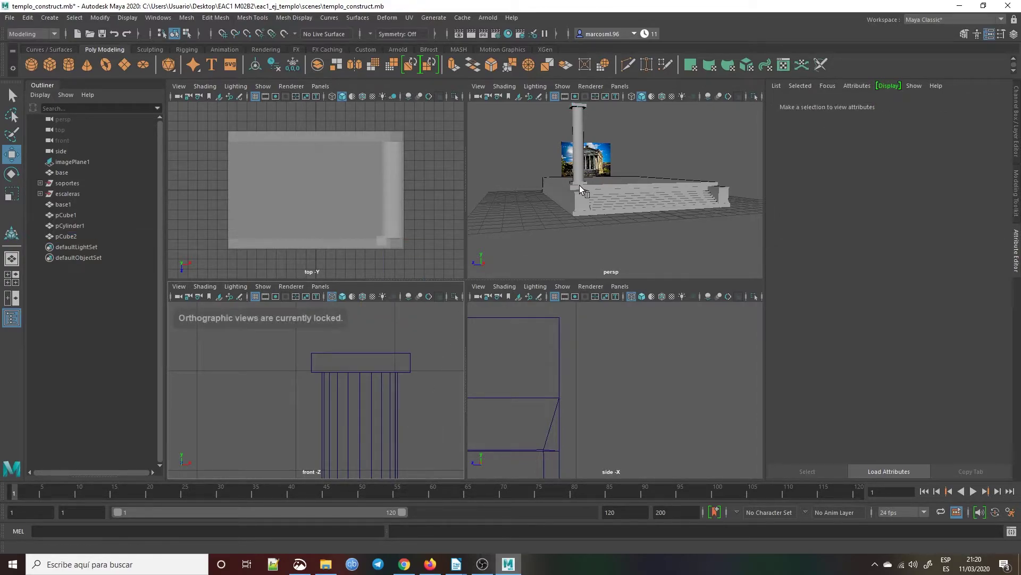
Group the capital, the column and its base block, and name the group pilar.
key(space)
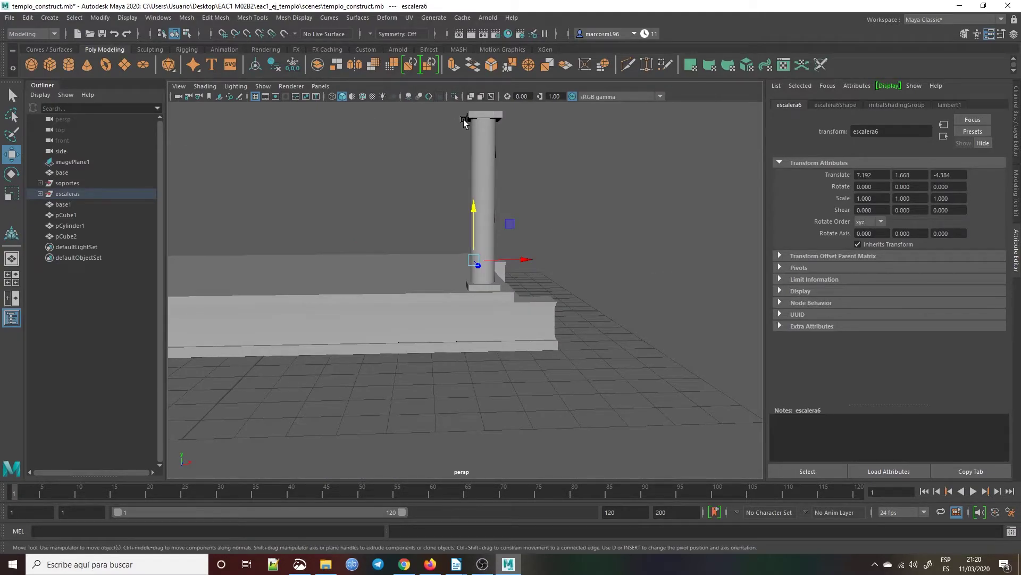
click(486, 113)
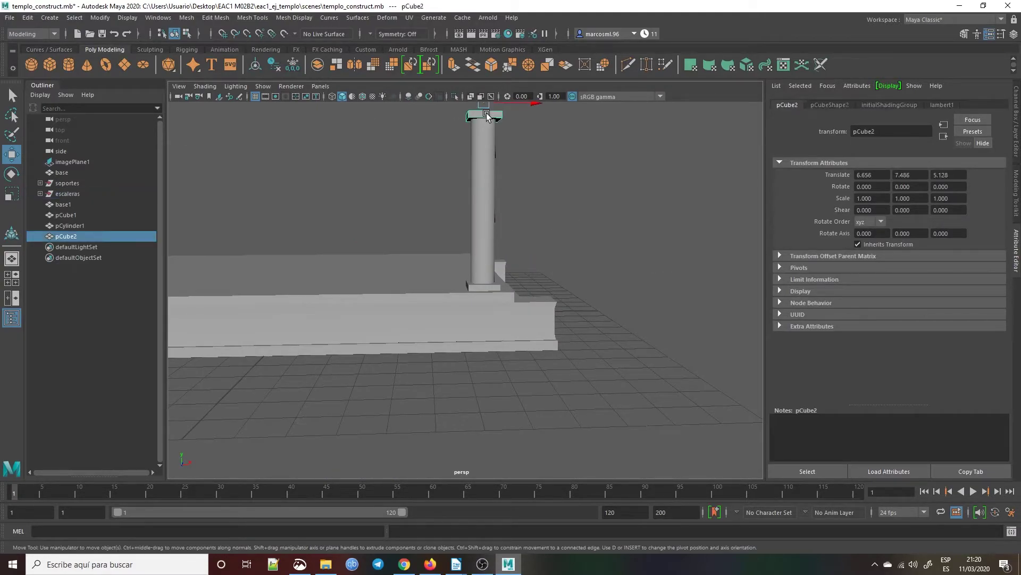
shift+click(483, 173)
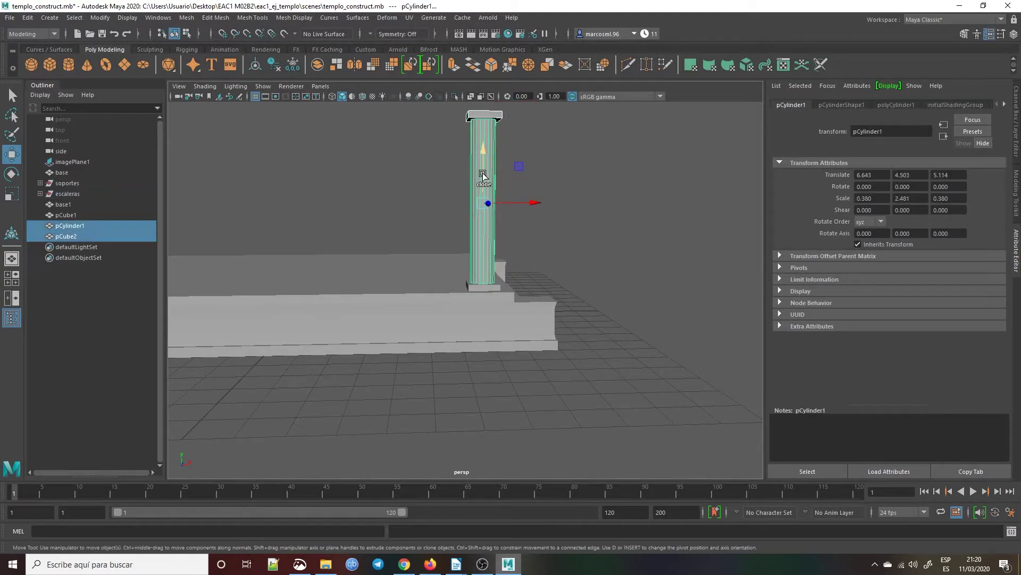
shift+click(492, 288)
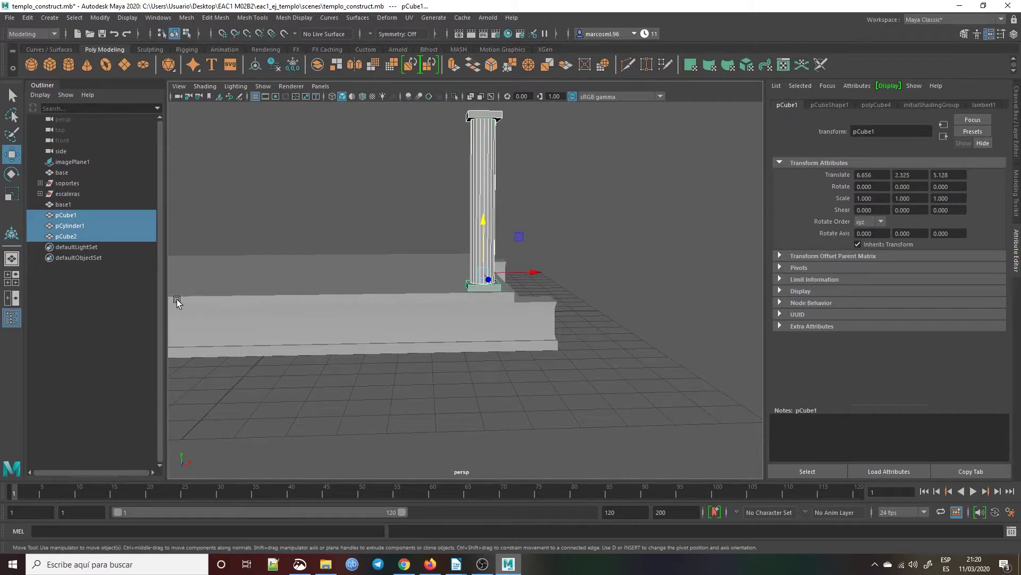
right_click(62, 226)
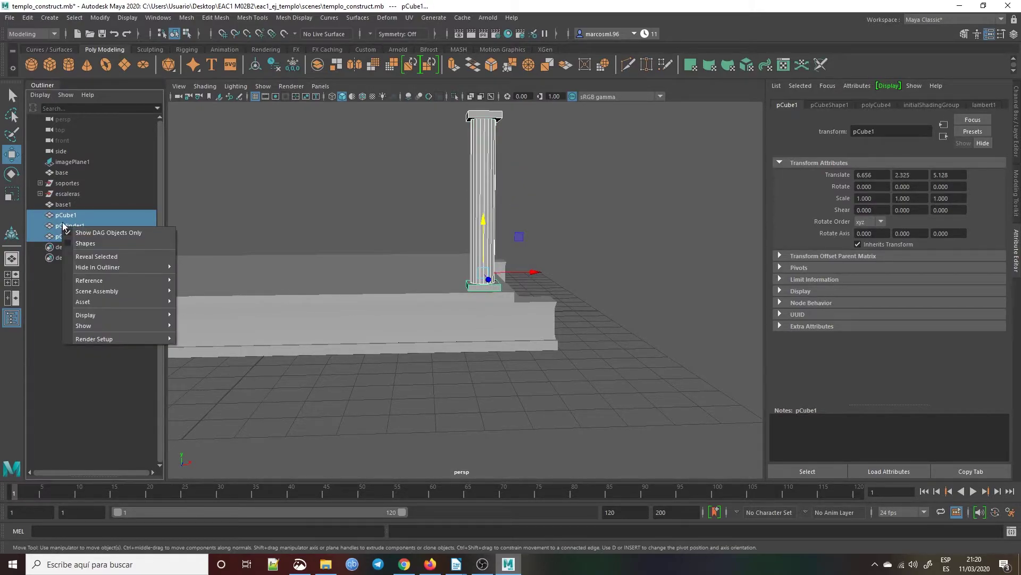
click(47, 353)
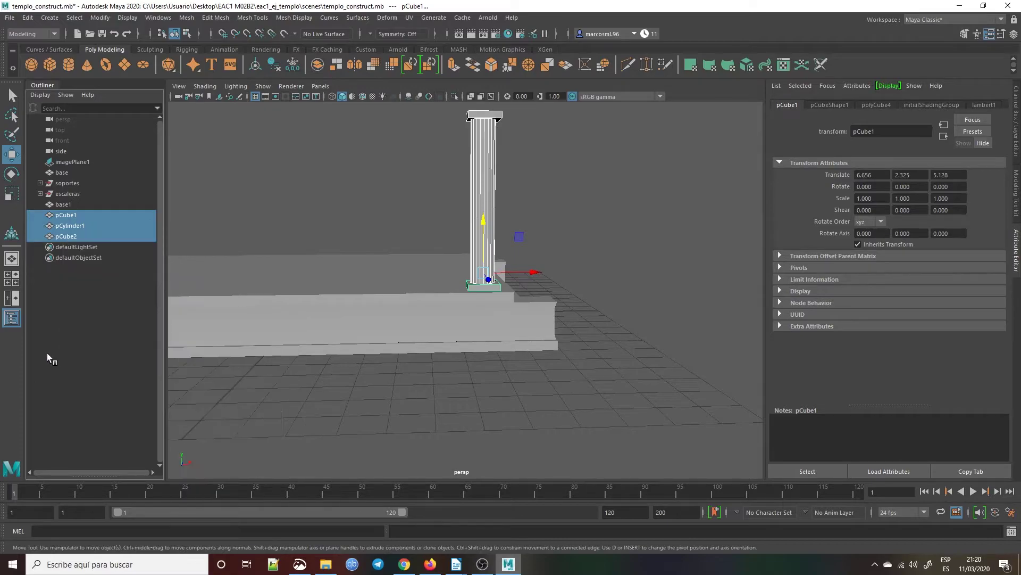
key(ctrl+g)
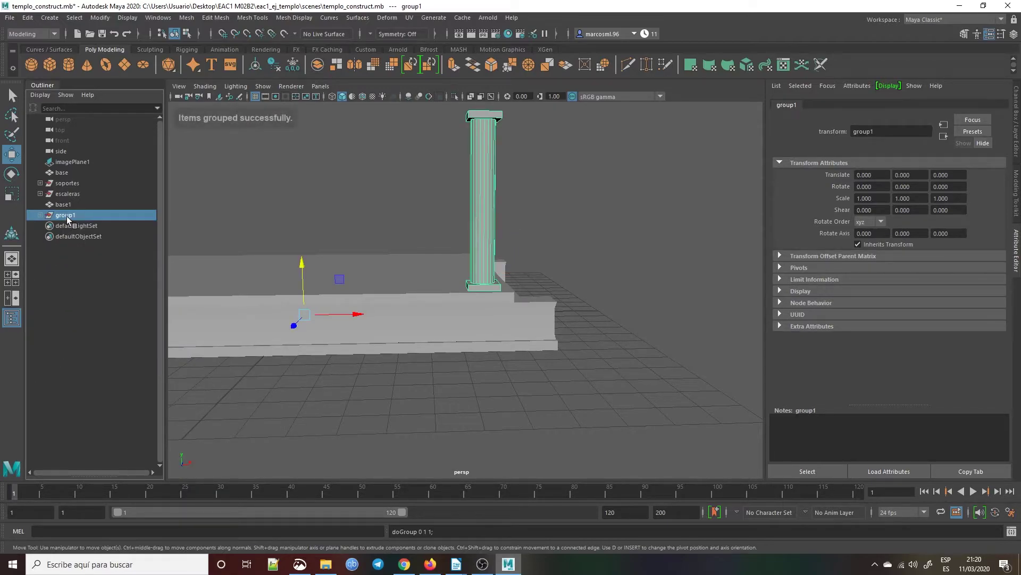
double_click(66, 216)
text(pilar)
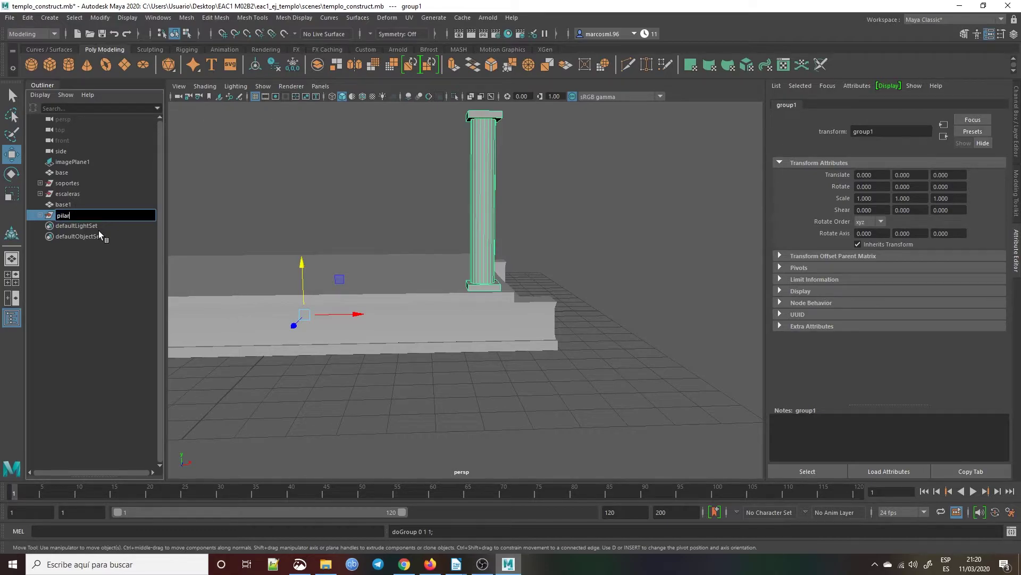
key(Return)
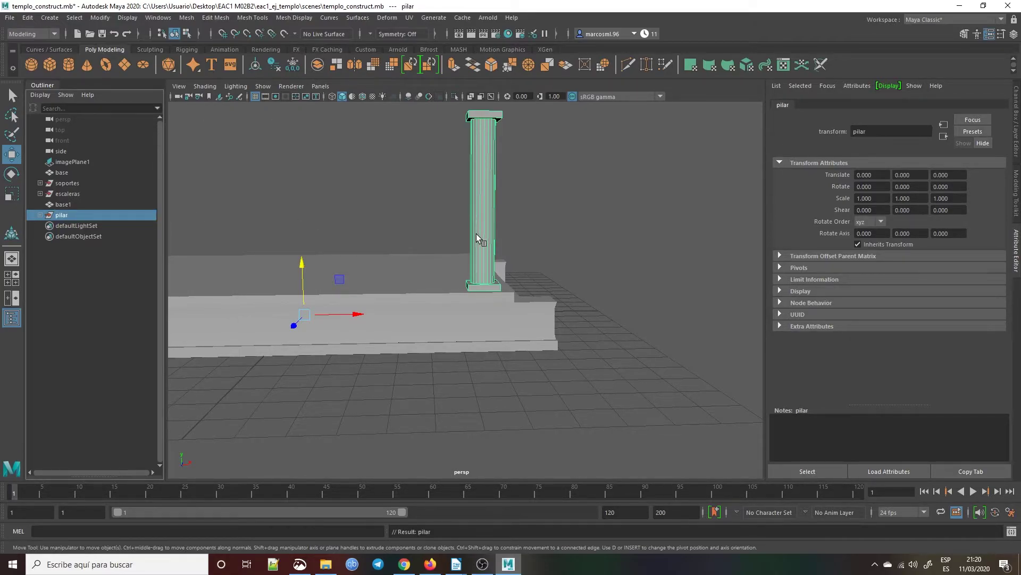
Duplicate the pilar group with Duplicate Special as 8 copies in a new group, each offset -1.8 in X.
scroll(479, 227, down, 3)
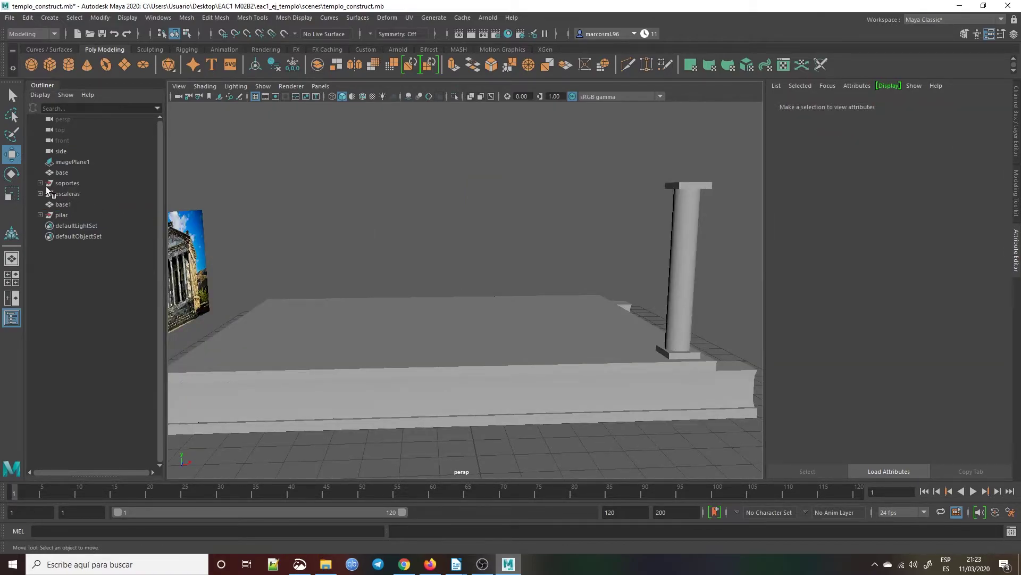
click(71, 214)
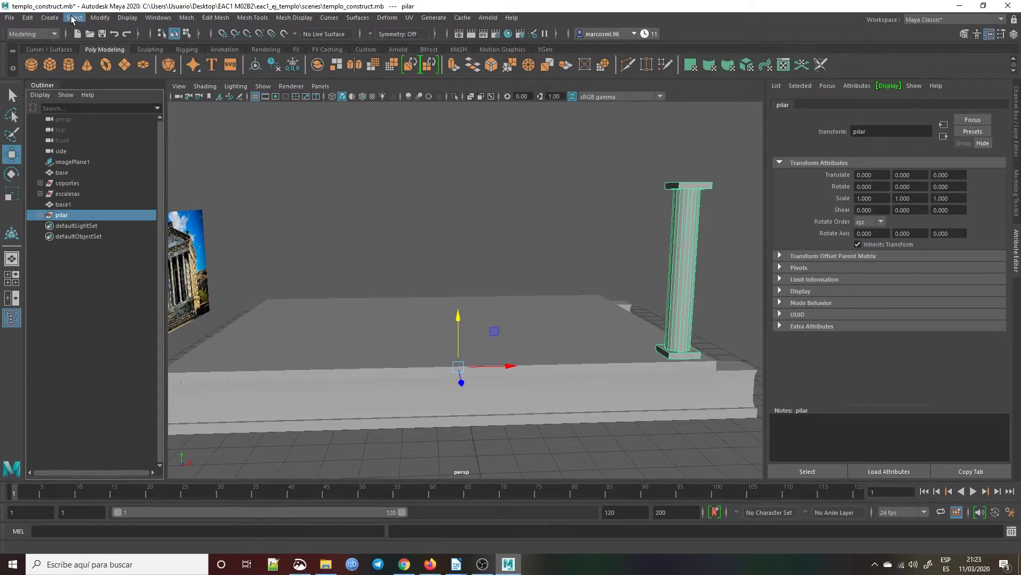
click(27, 17)
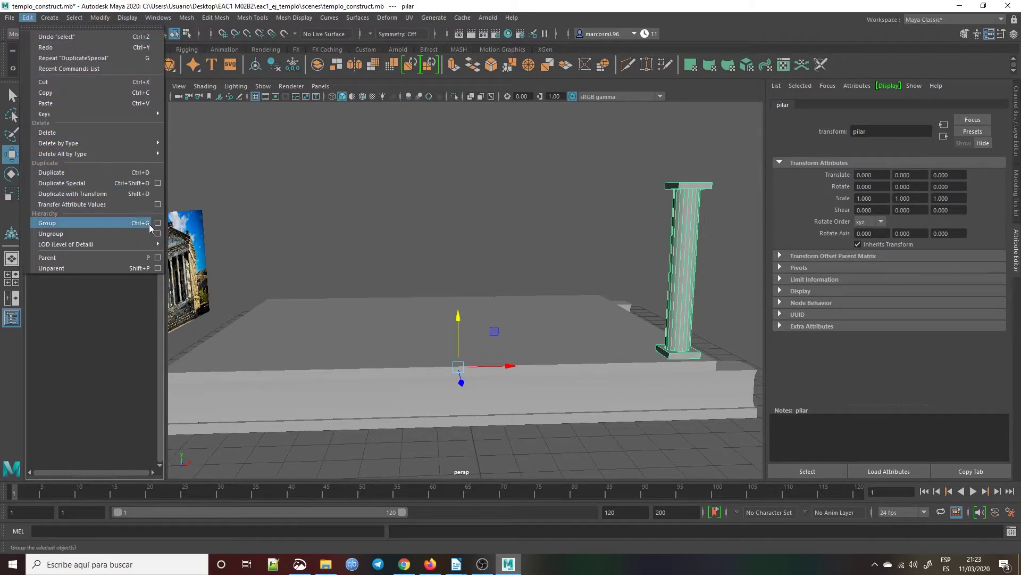
click(157, 183)
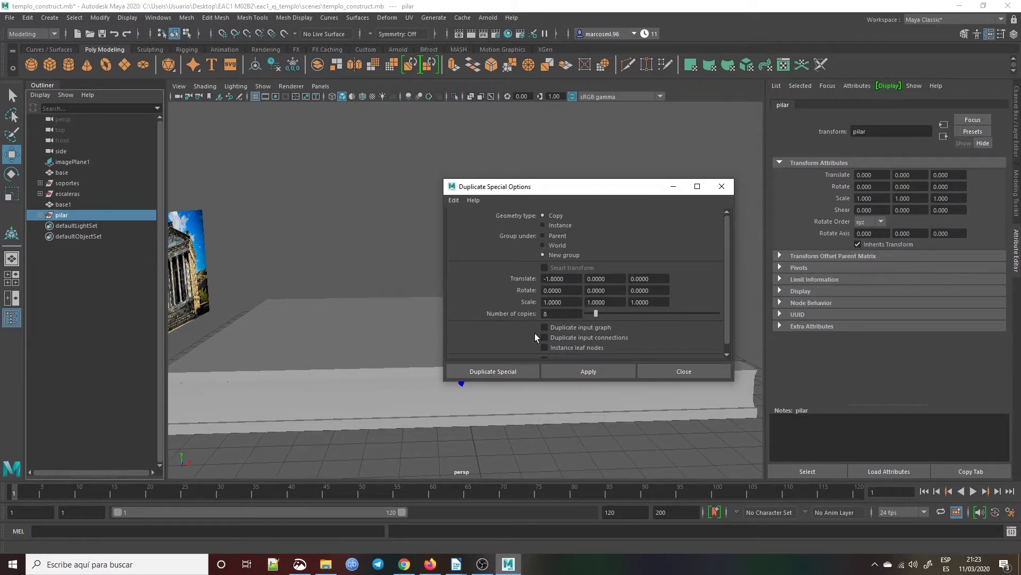
click(493, 371)
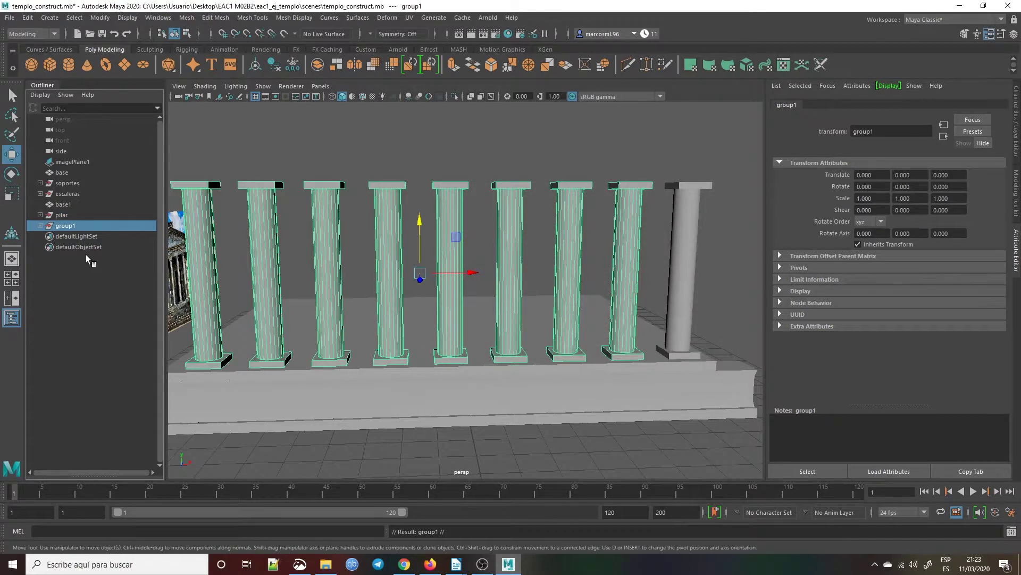
Group the original pilar together with the group of its copies, and name the new group pilares.
click(76, 218)
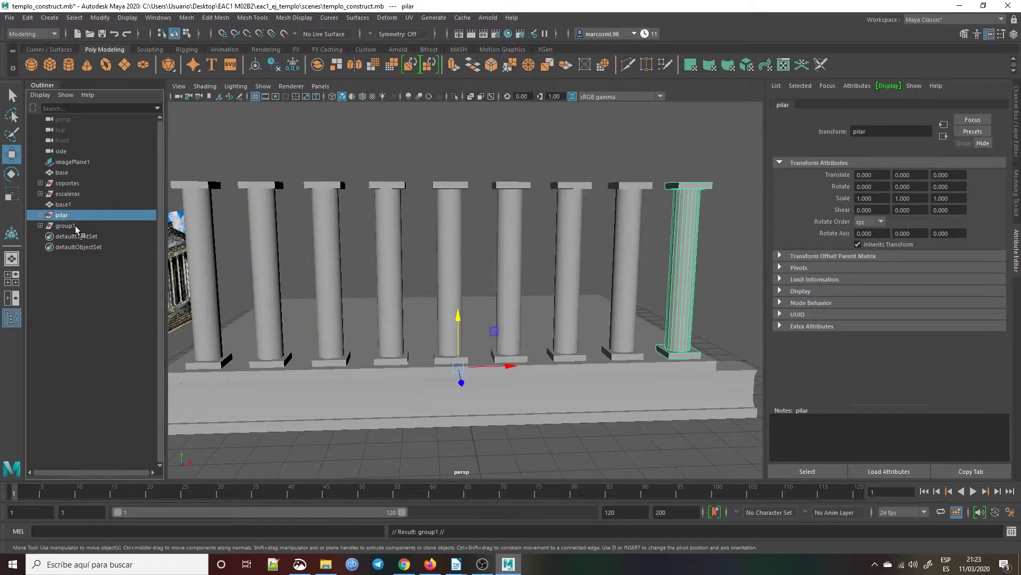
click(76, 232)
click(77, 227)
click(75, 218)
ctrl+click(75, 225)
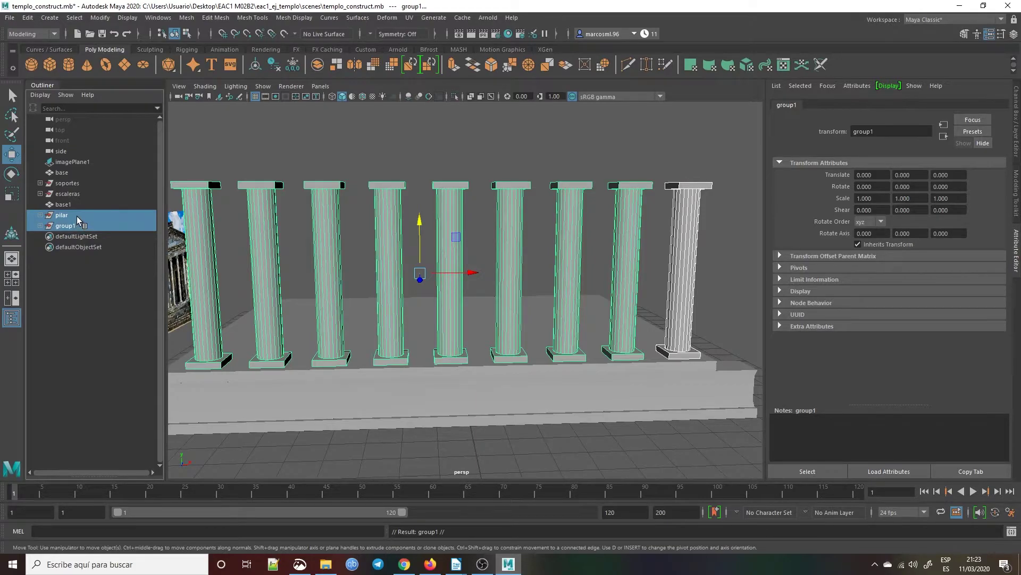
key(ctrl+g)
double_click(72, 216)
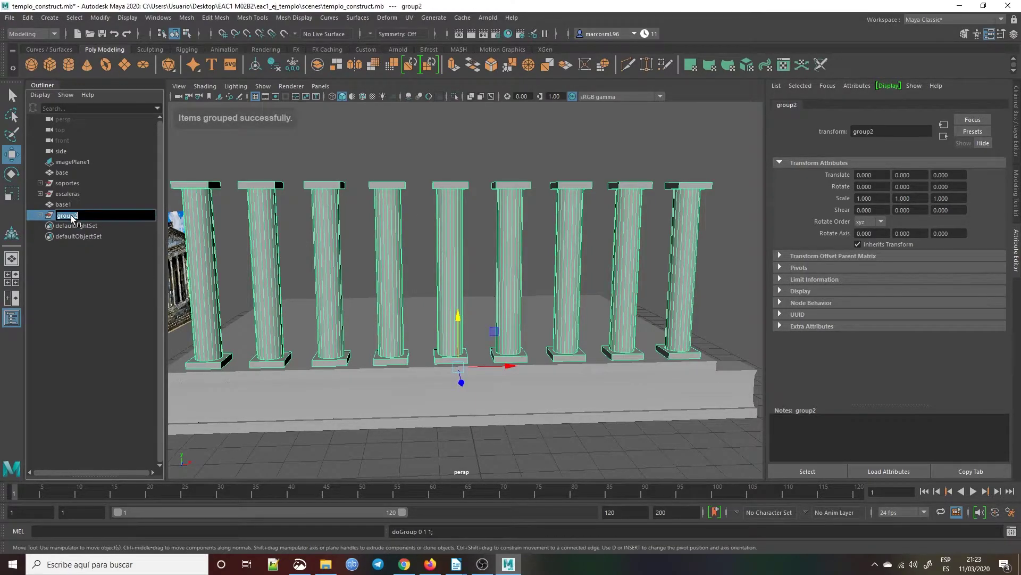
text(pilares)
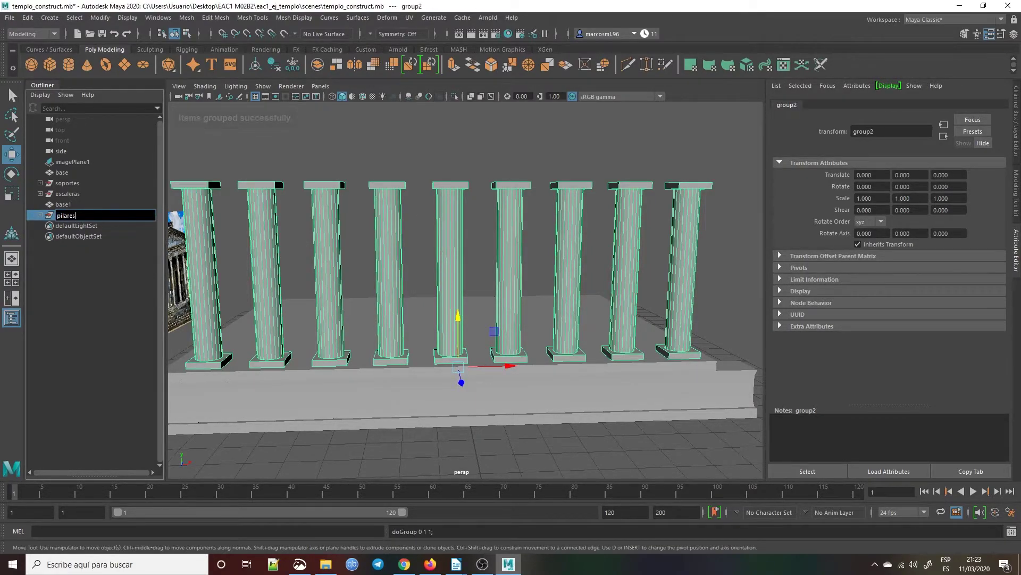
click(84, 279)
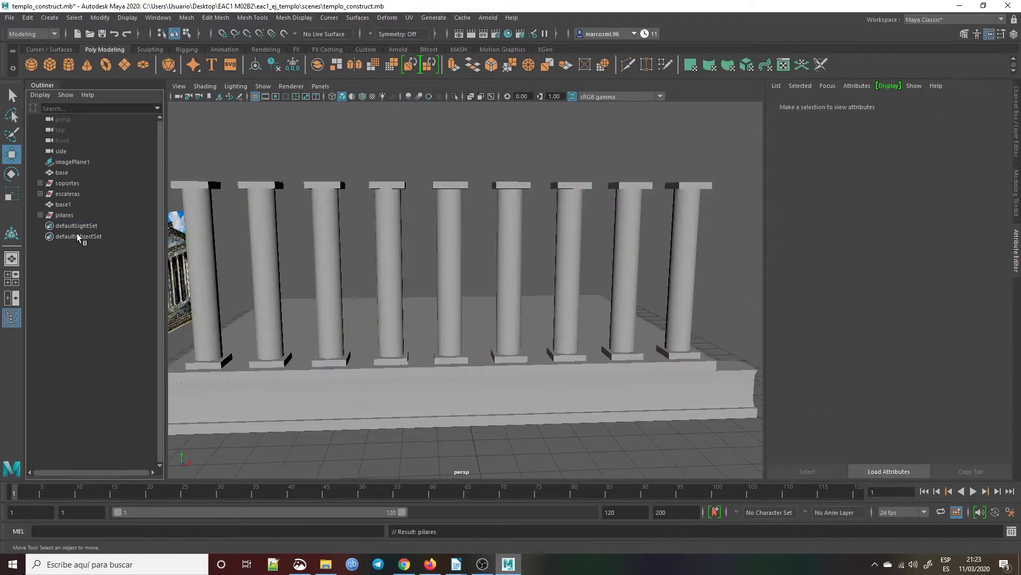
Check which pillar groups are inside the pilares group.
click(40, 215)
click(63, 225)
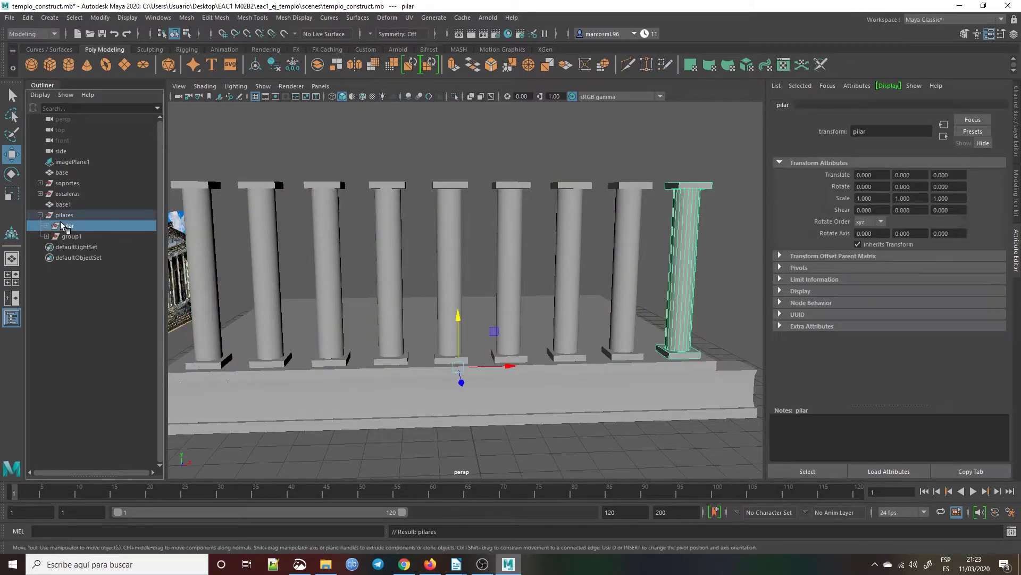
drag(63, 225, 42, 217)
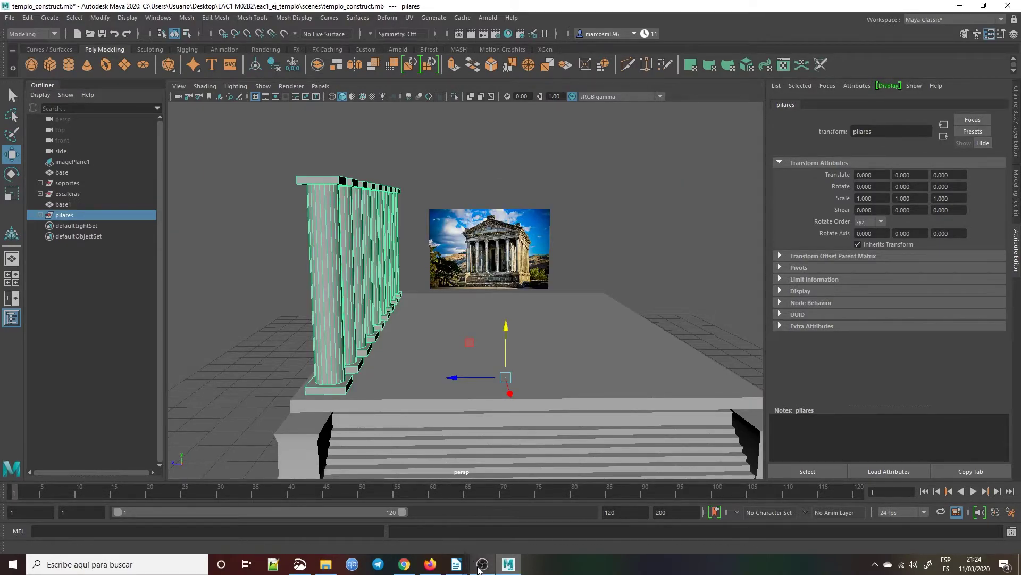
click(482, 564)
click(482, 566)
Duplicate the pilares row and move the copy to the opposite side of the temple platform, at about Z -10.35.
key(ctrl+d)
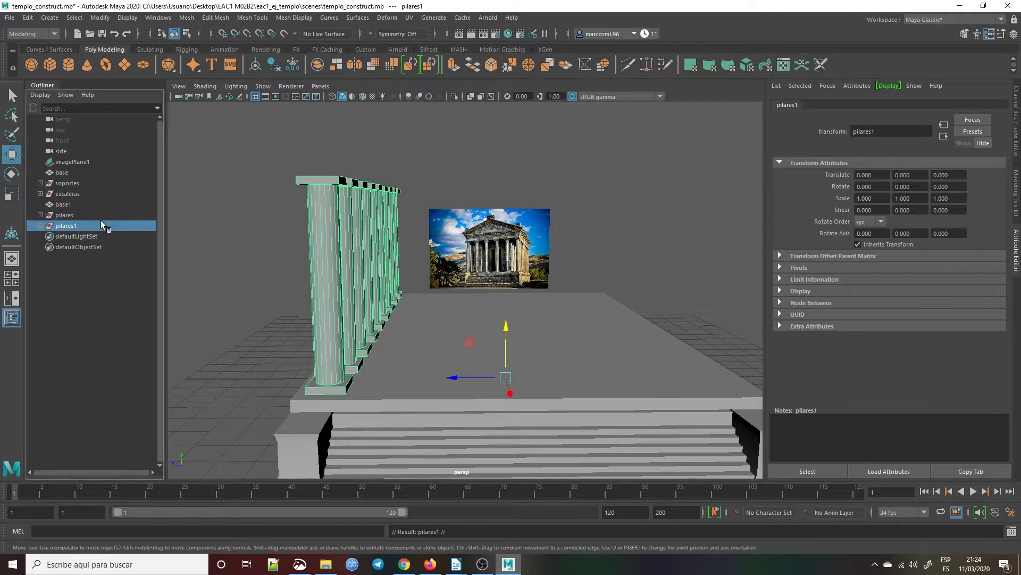
drag(467, 377, 673, 371)
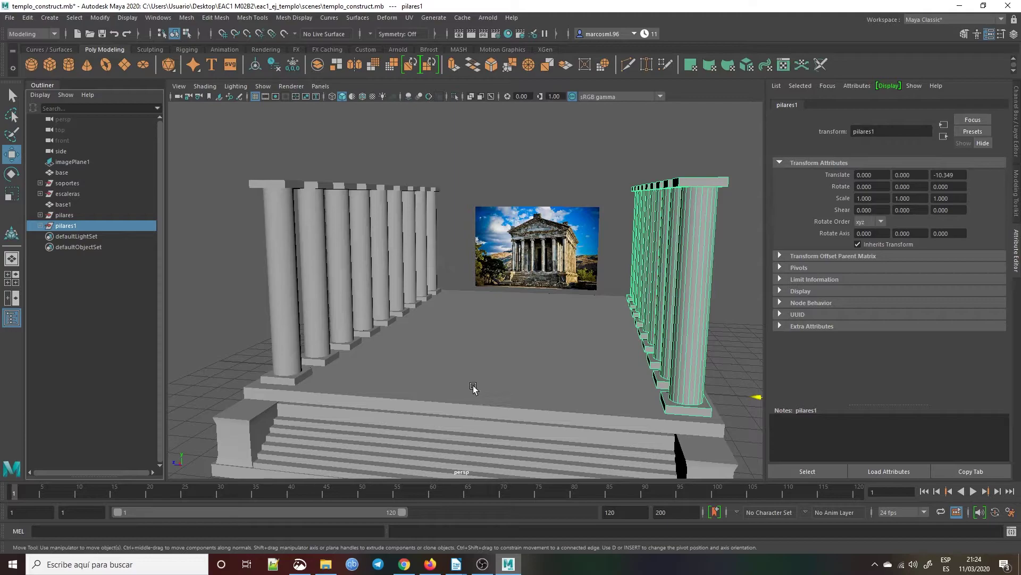
click(456, 344)
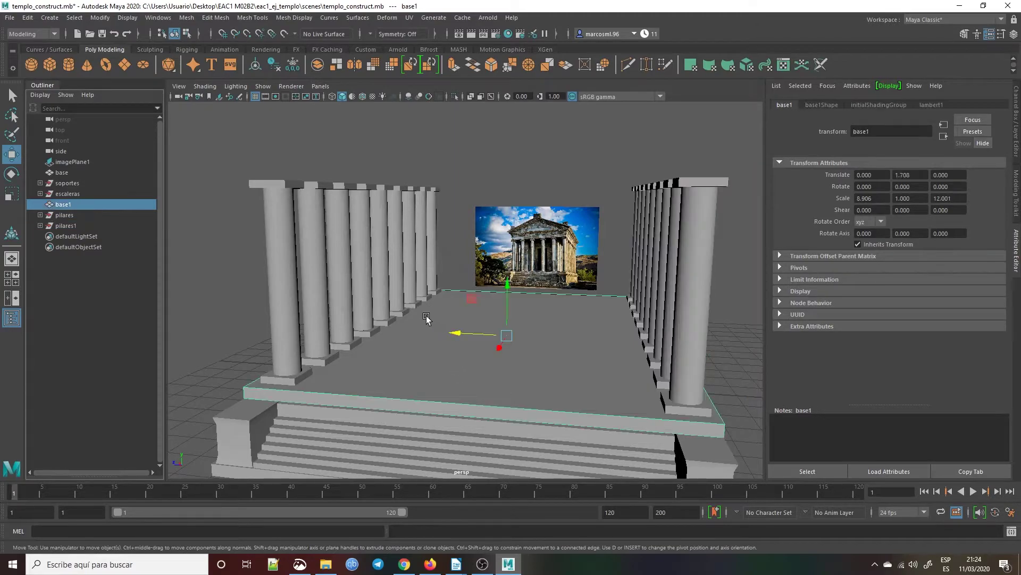
click(194, 298)
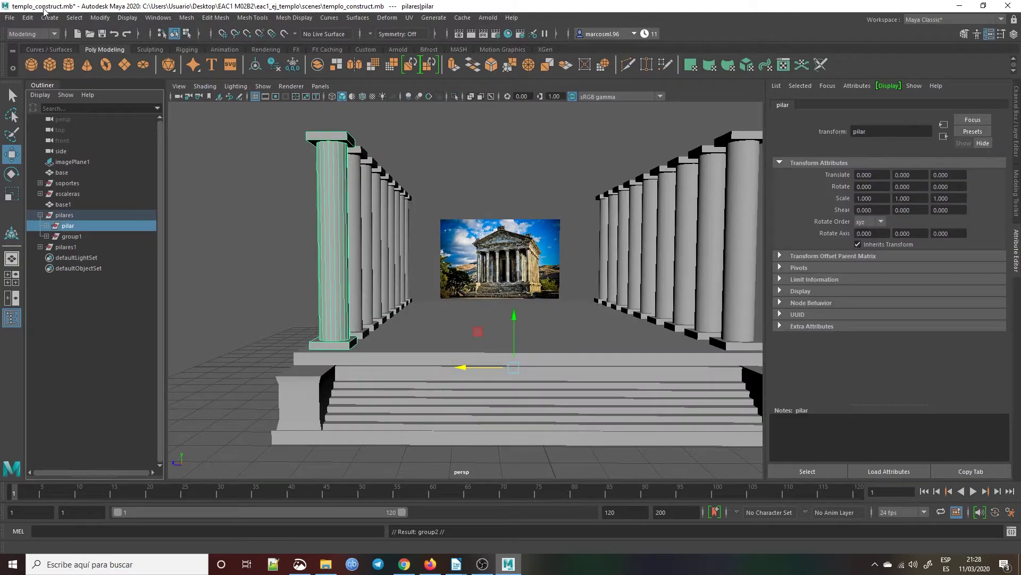
Duplicate the pilar group with Duplicate Special as 3 copies in a new group, each offset -2.5 in Z.
click(27, 17)
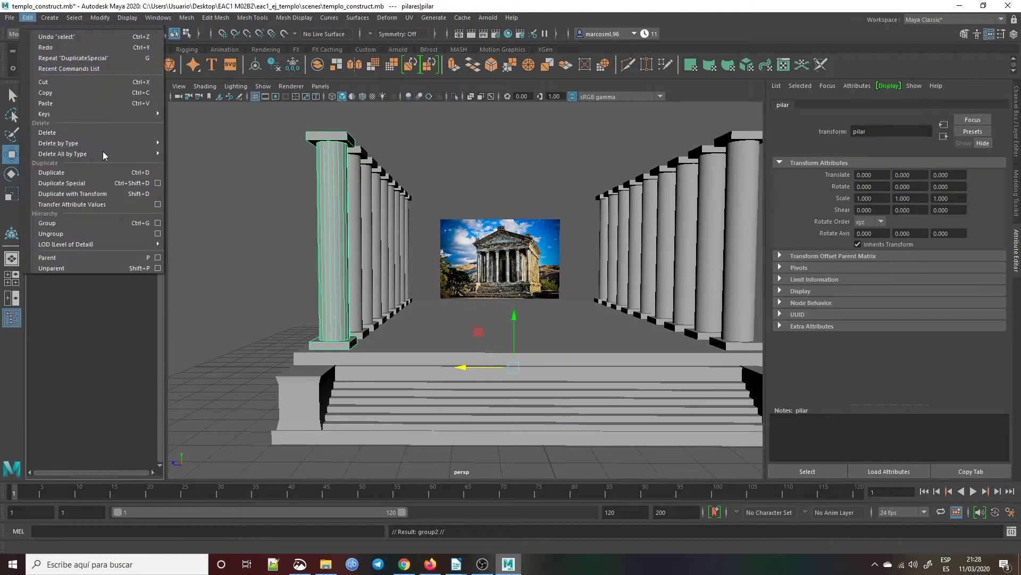
click(158, 183)
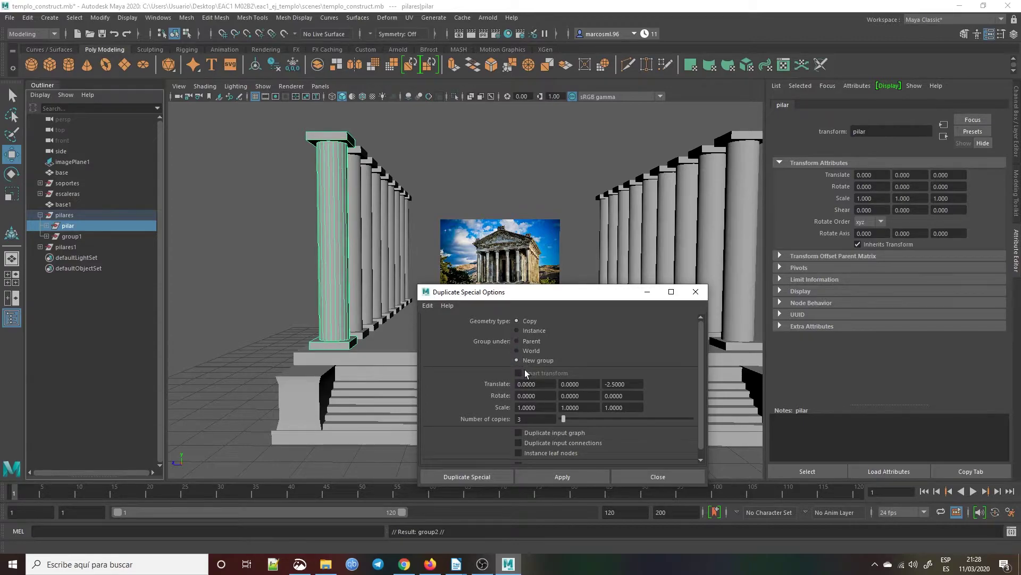
click(493, 476)
click(569, 369)
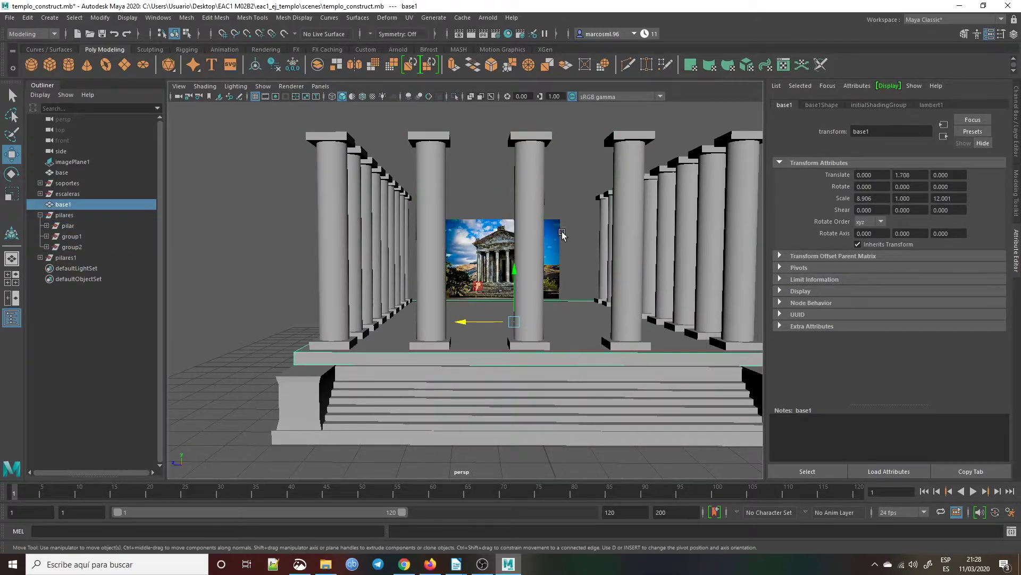
Duplicate the front row of three pillars (group2) and move the copy to the rear edge of the platform, at about X -14.33.
alt+drag(594, 194, 523, 295)
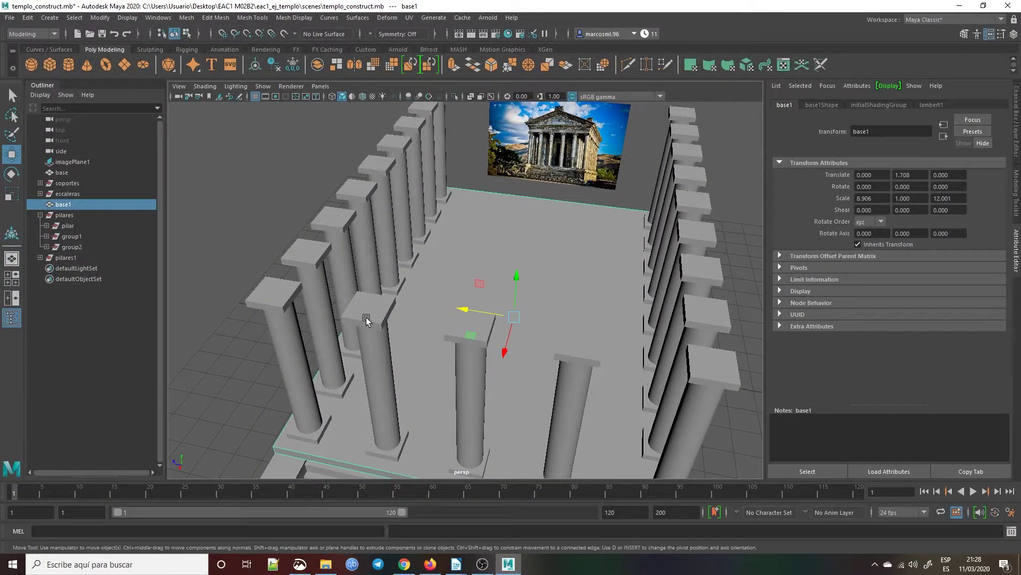
click(366, 317)
click(100, 240)
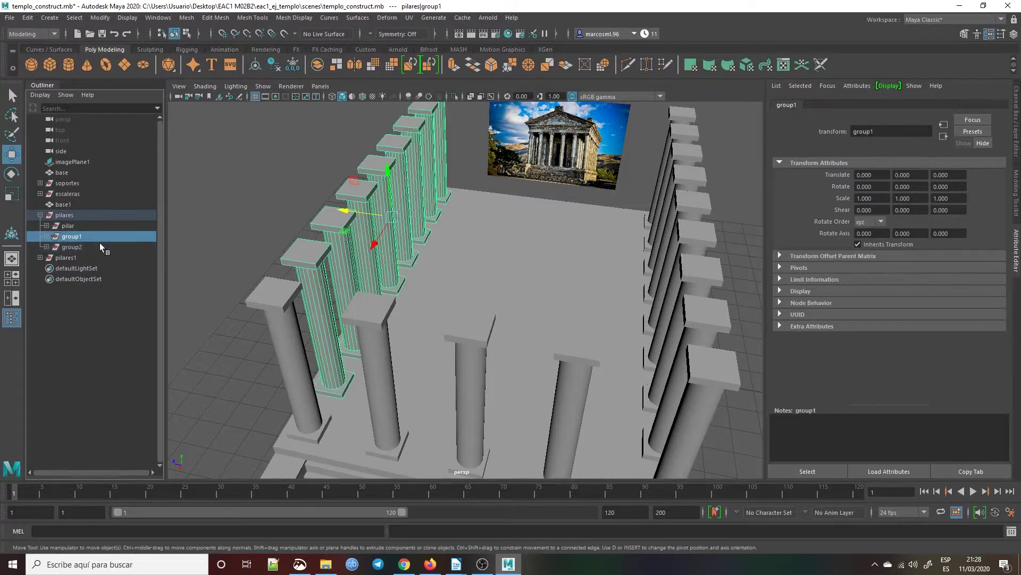
click(102, 247)
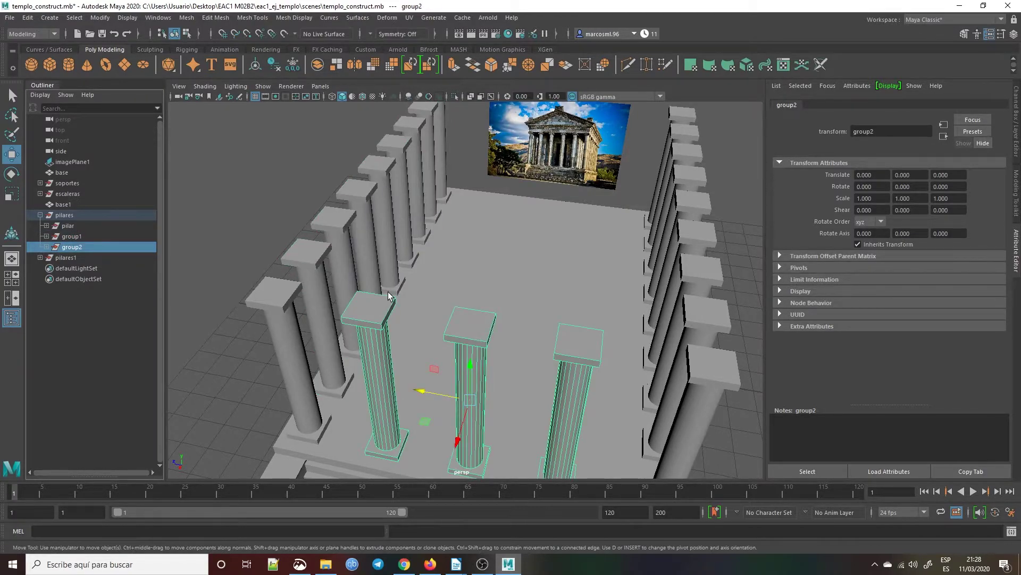
key(ctrl+d)
alt+drag(576, 260, 486, 294)
drag(240, 350, 500, 312)
alt+drag(497, 353, 352, 393)
drag(295, 345, 274, 342)
alt+drag(348, 368, 483, 299)
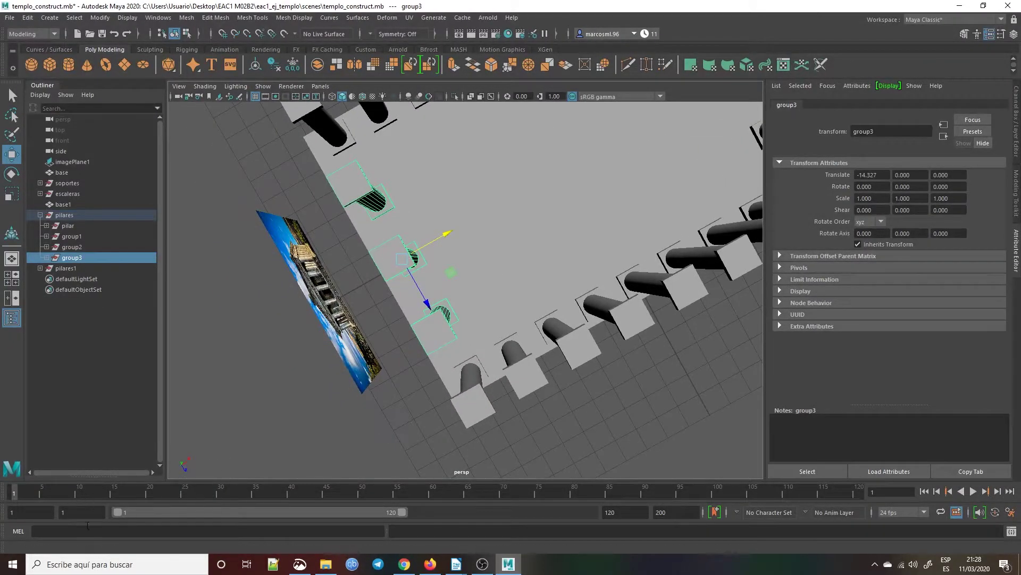
Show the four-view layout with the top view in wireframe, and shift the rear pillar row to about X -14.45.
click(10, 278)
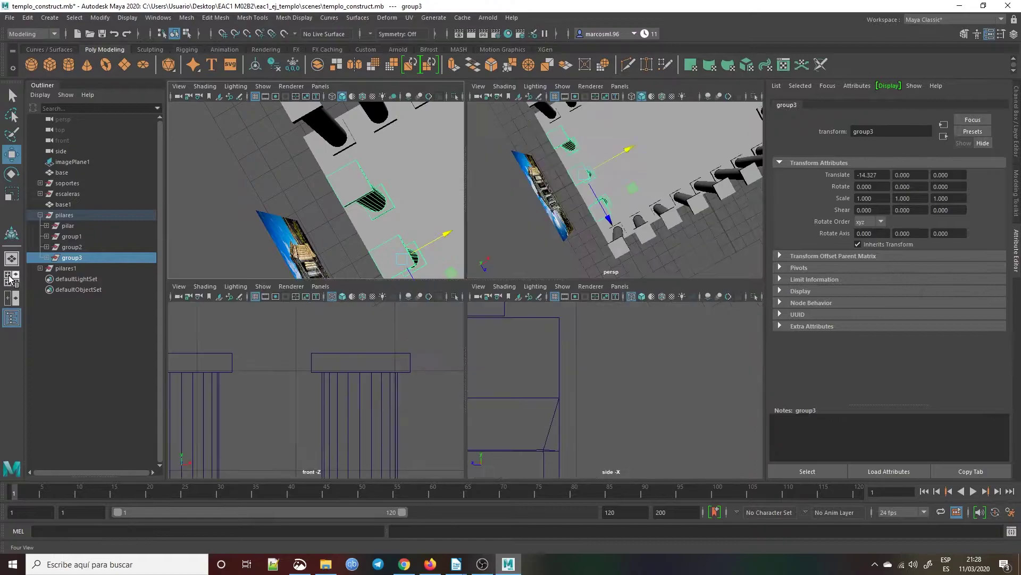
scroll(326, 196, up, 3)
scroll(326, 198, down, 1)
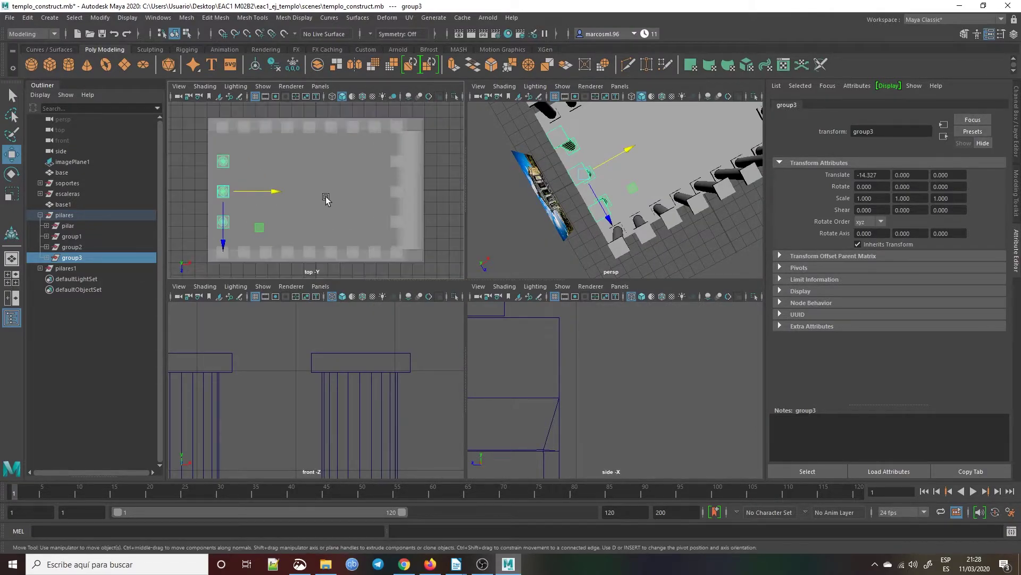
key(4)
scroll(241, 225, up, 1)
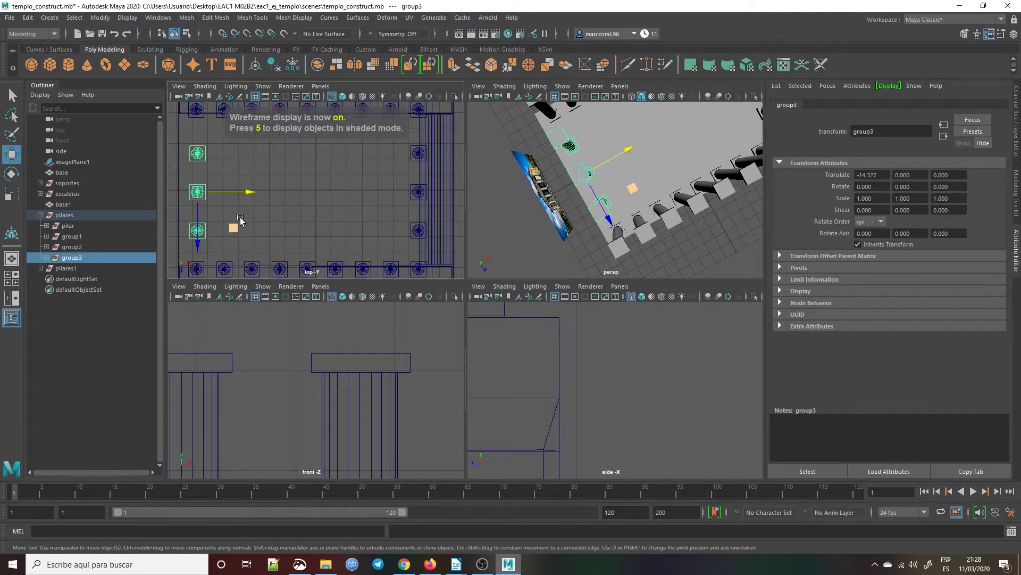
scroll(210, 235, down, 2)
scroll(224, 232, up, 2)
alt+drag(228, 231, 234, 229)
alt+middle_drag(235, 228, 324, 212)
scroll(324, 212, up, 2)
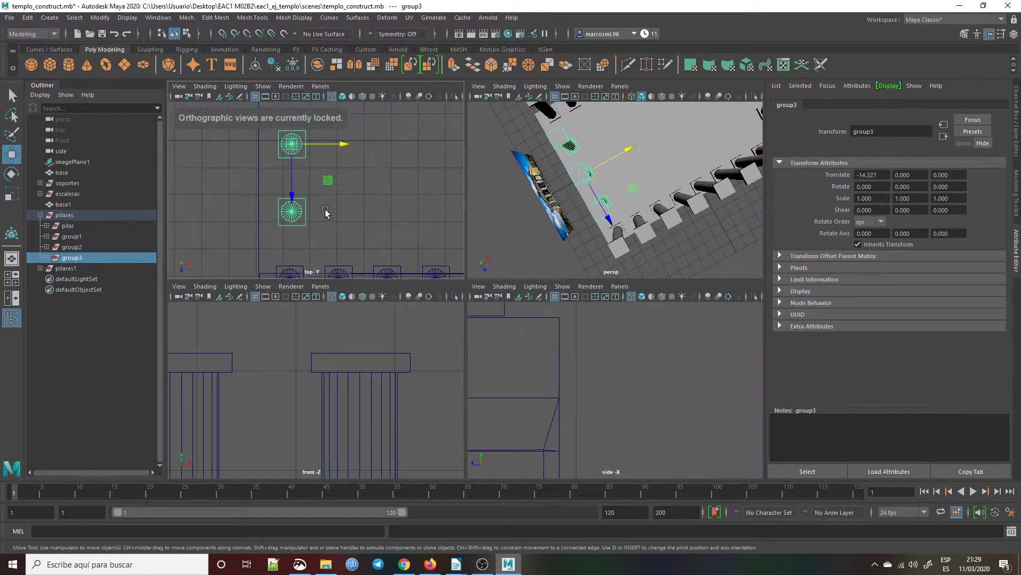
drag(339, 146, 339, 147)
scroll(322, 259, up, 5)
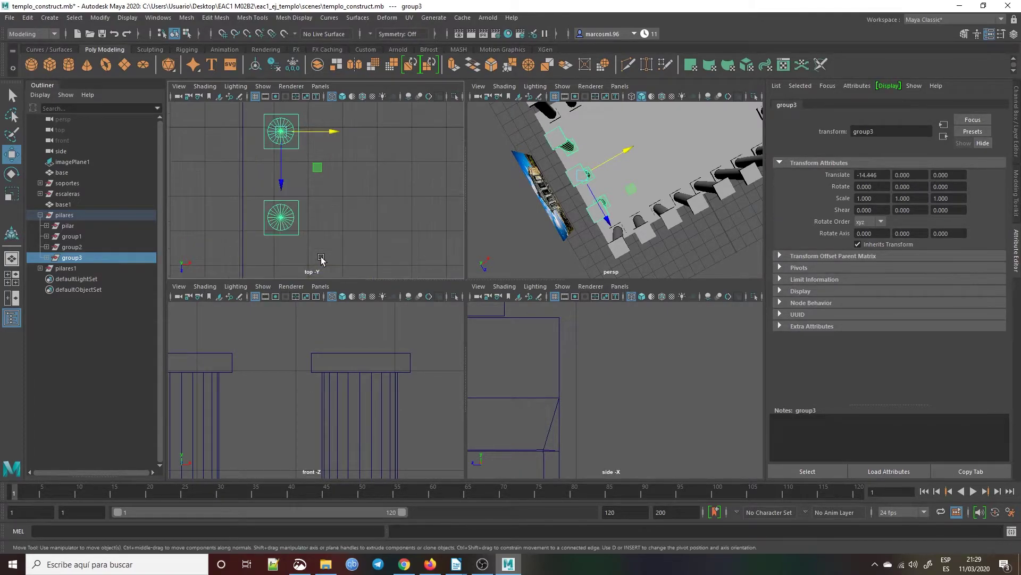
Fine-tune the rear pillar row to about X -14.41, in line with the corner pillars of the side rows.
alt+middle_drag(346, 138, 353, 114)
alt+middle_drag(360, 155, 332, 250)
click(331, 246)
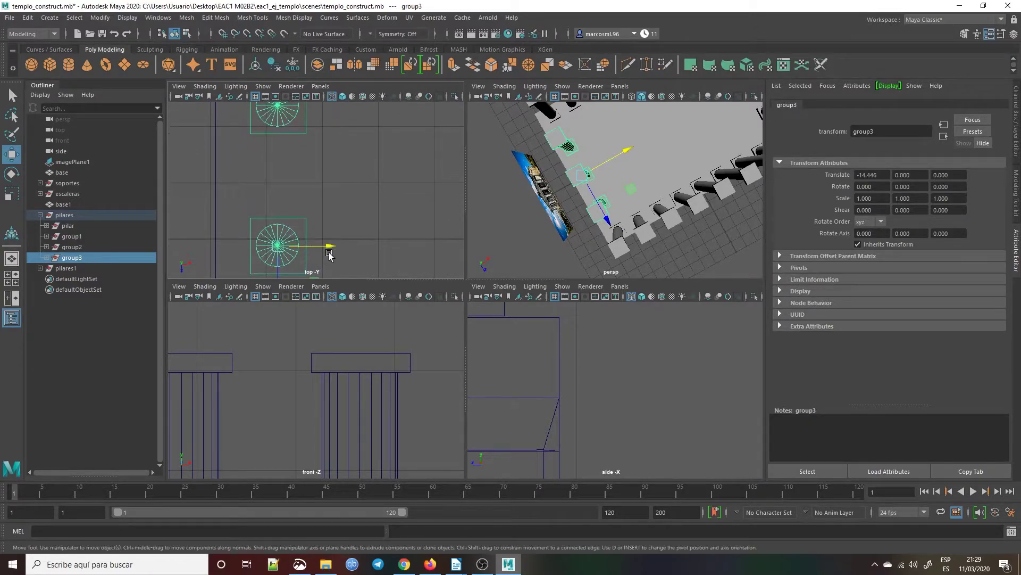
drag(332, 246, 338, 246)
alt+middle_drag(341, 246, 372, 88)
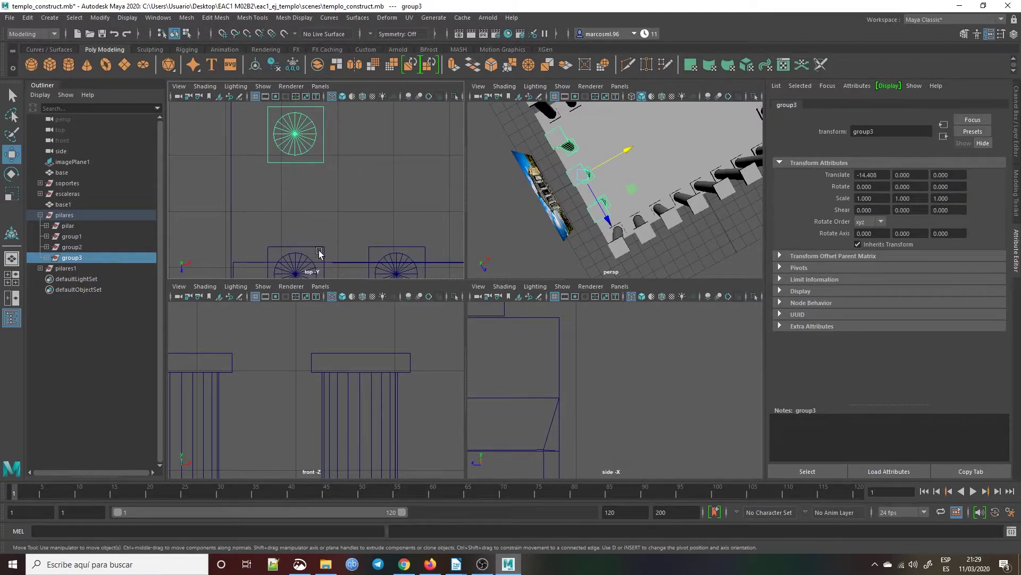
alt+middle_drag(336, 216, 349, 194)
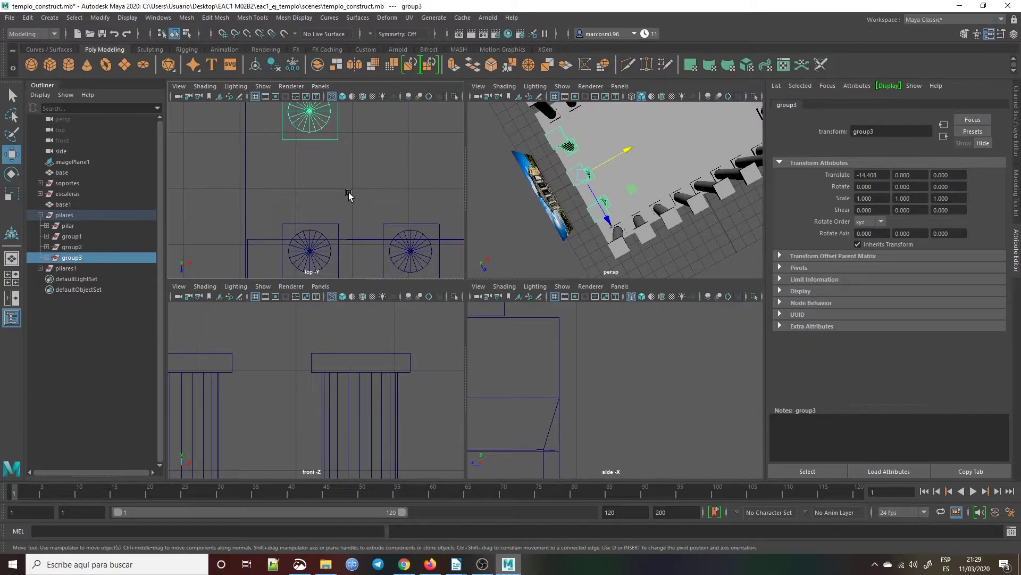
Check the rear row's alignment with the side pillars in the front view and clear the selection.
scroll(386, 236, down, 3)
scroll(410, 372, down, 5)
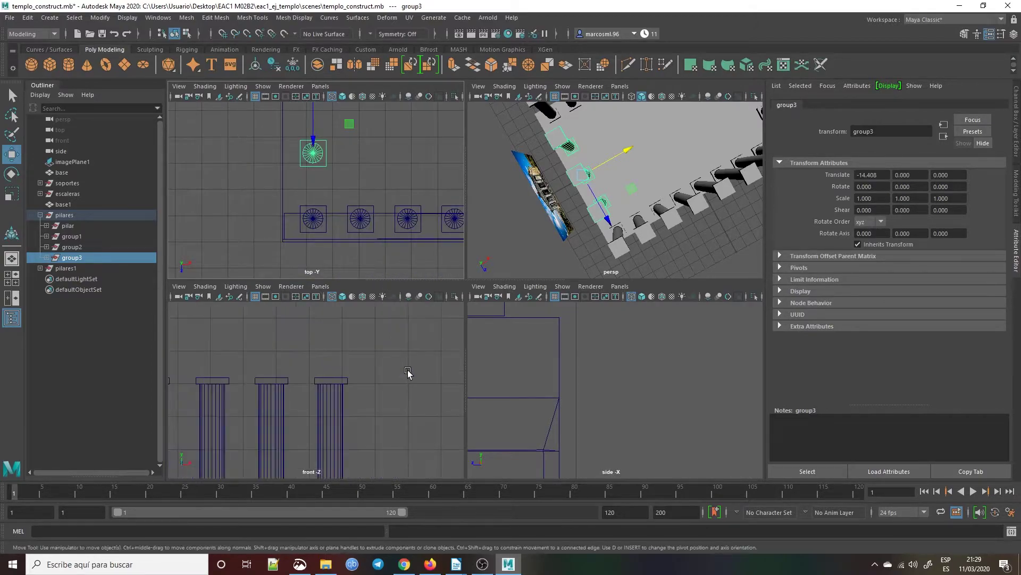
scroll(353, 408, down, 2)
scroll(268, 417, up, 6)
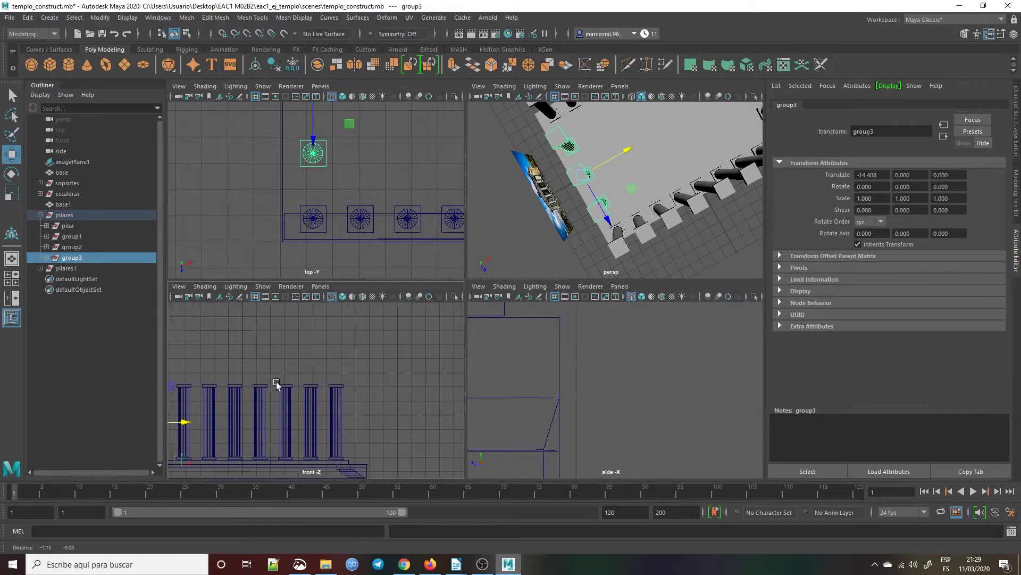
scroll(291, 399, up, 5)
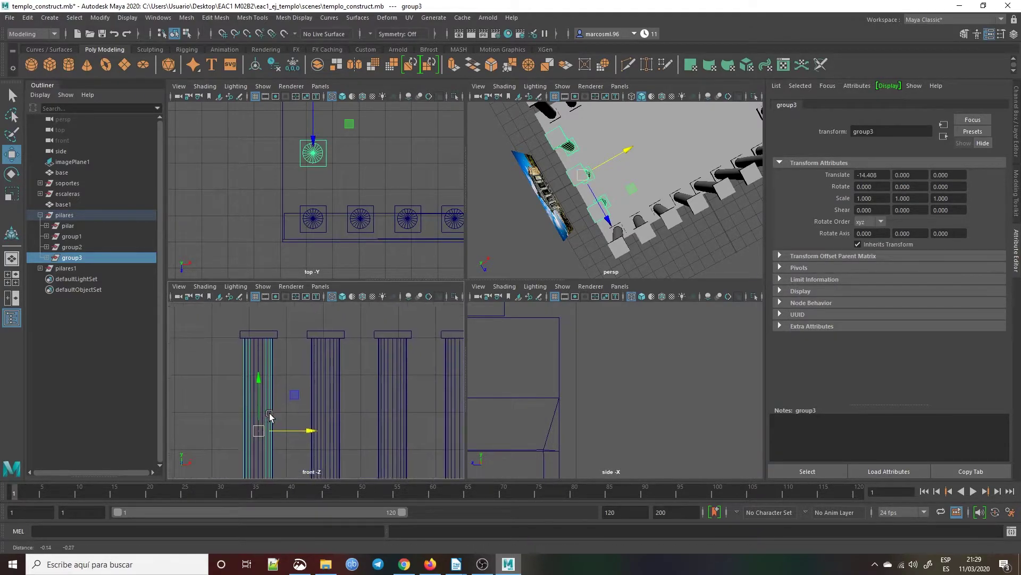
drag(330, 375, 330, 375)
click(329, 420)
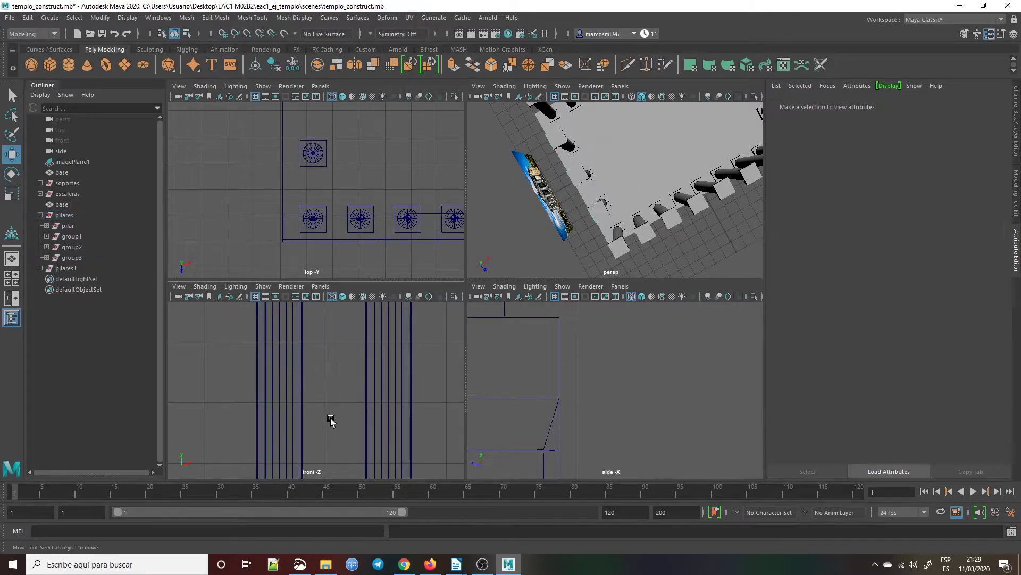
scroll(343, 361, down, 5)
alt+middle_drag(369, 331, 353, 390)
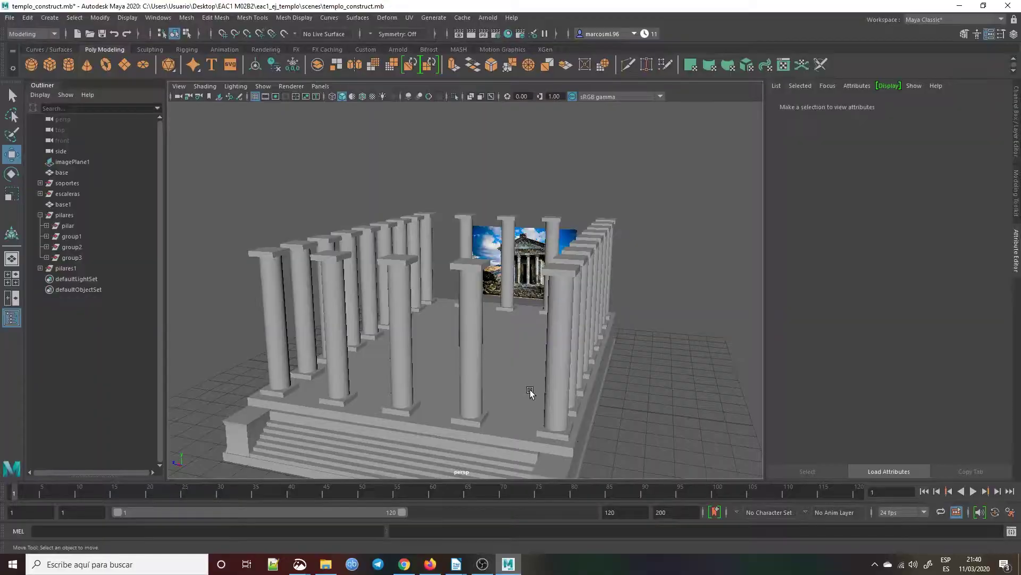
Duplicate the base1 slab and raise the copy onto the pillar tops, at about Y 7.35.
click(508, 431)
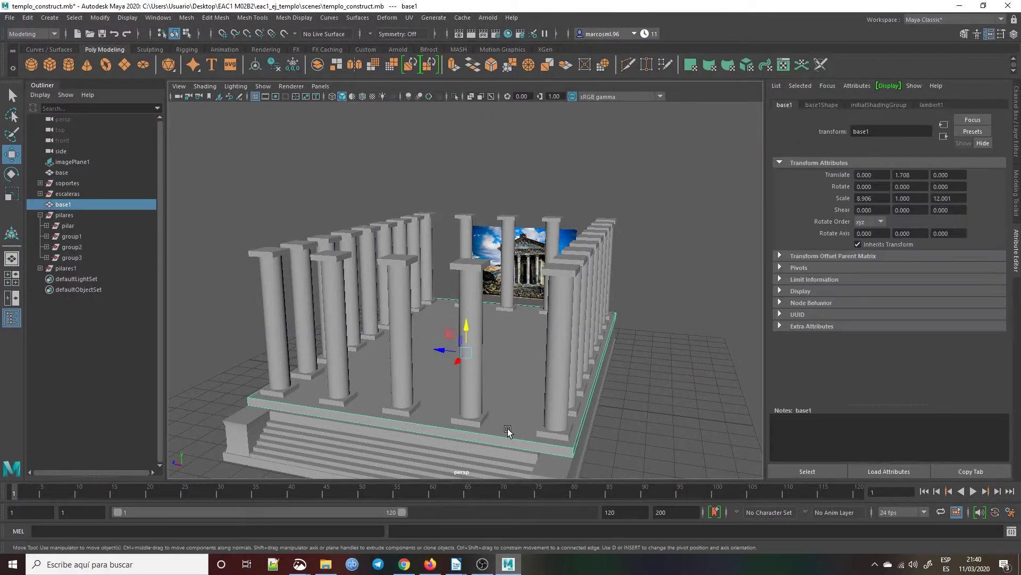
key(ctrl+d)
drag(470, 338, 486, 200)
alt+drag(250, 307, 396, 305)
alt+drag(403, 257, 437, 182)
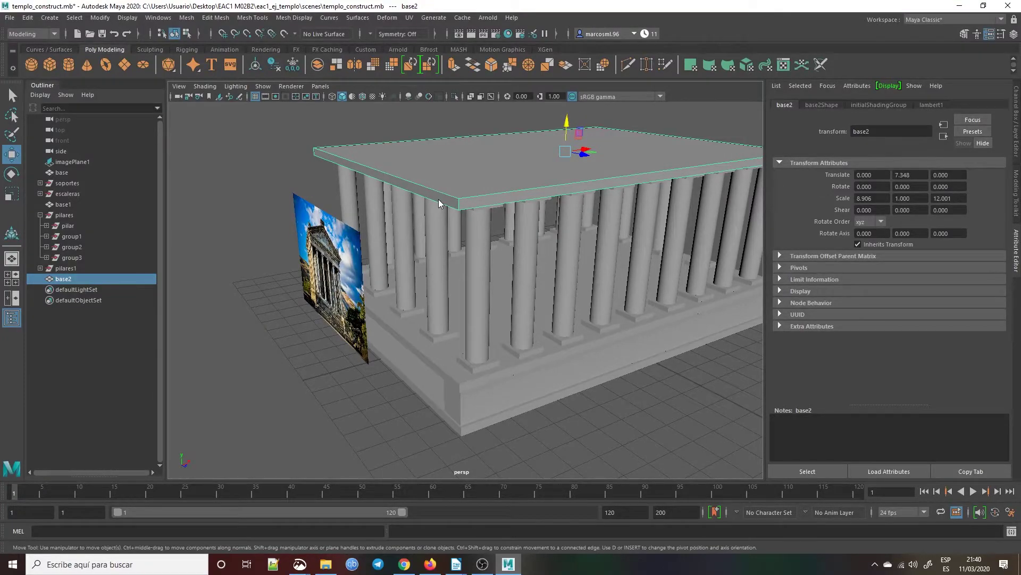
Move the rear end face of the base2 roof slab inward to about X -8.24, flush with the pillar capitals.
right_click(439, 203)
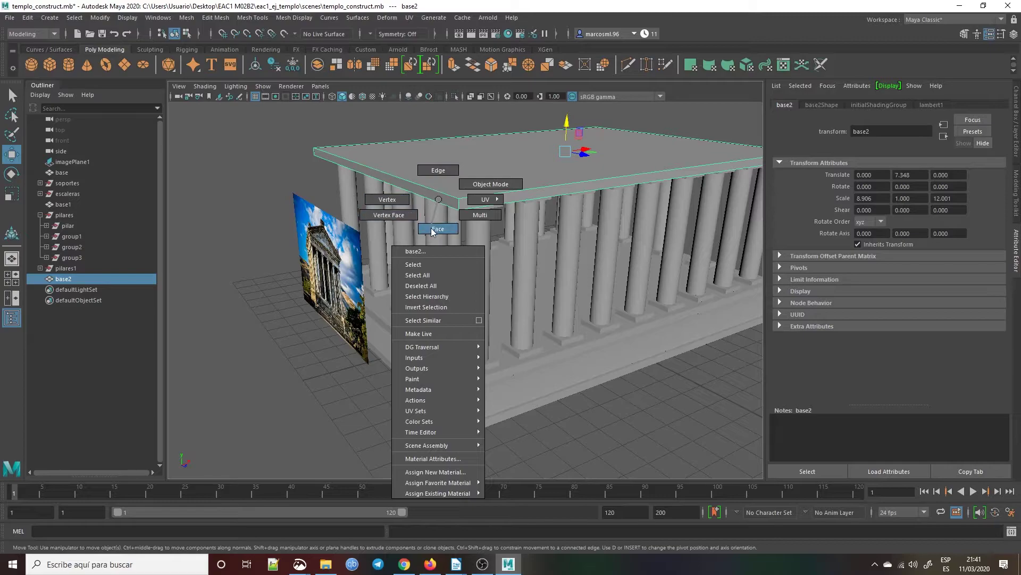
click(432, 229)
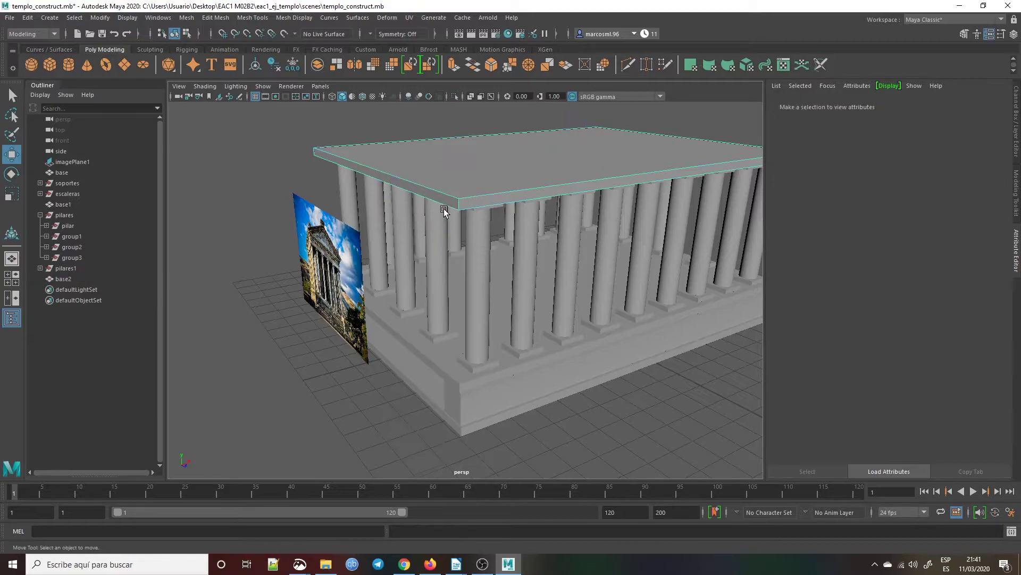
click(437, 201)
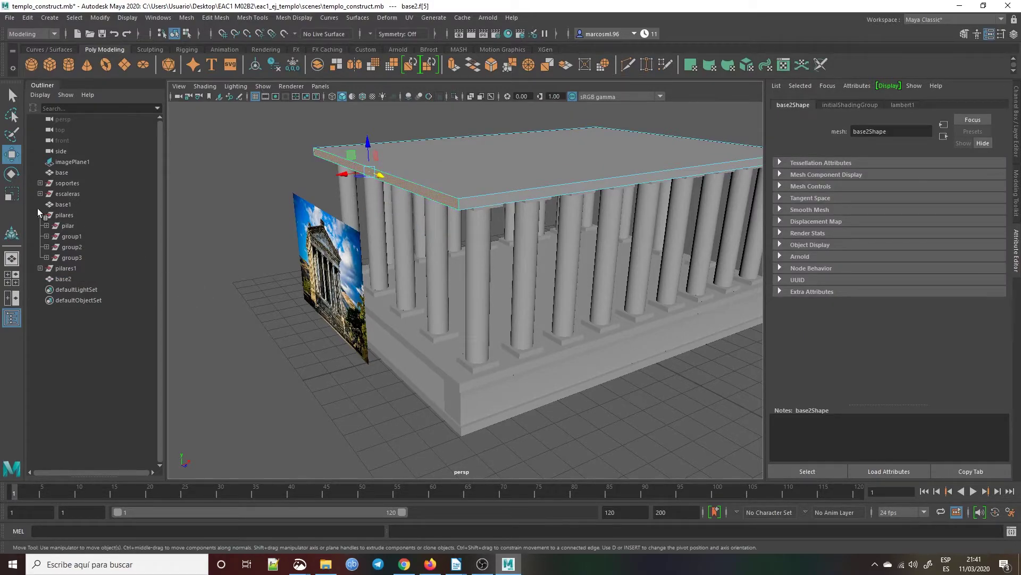
click(12, 278)
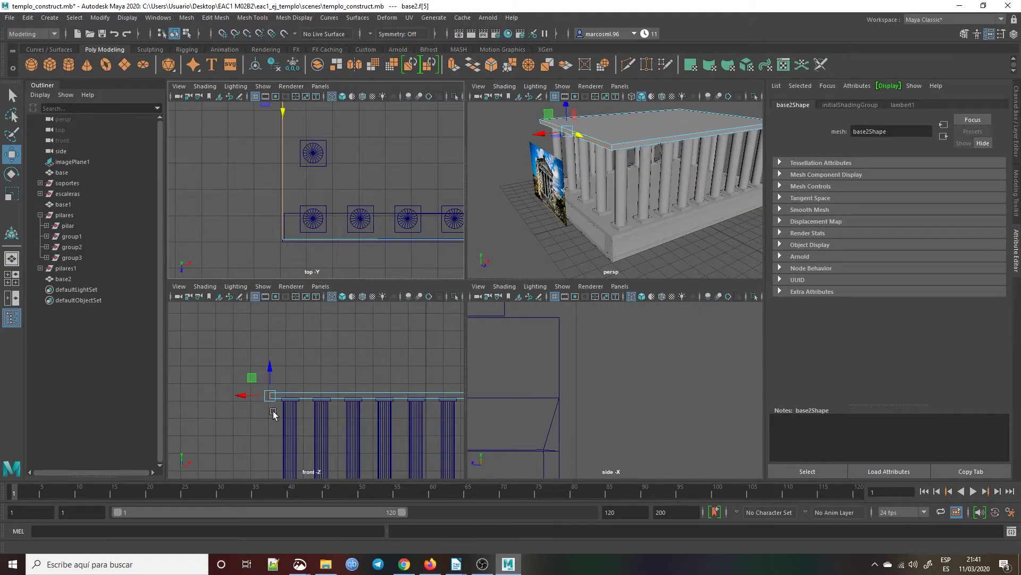
scroll(277, 401, up, 5)
scroll(314, 406, down, 2)
scroll(315, 406, up, 2)
scroll(315, 407, up, 3)
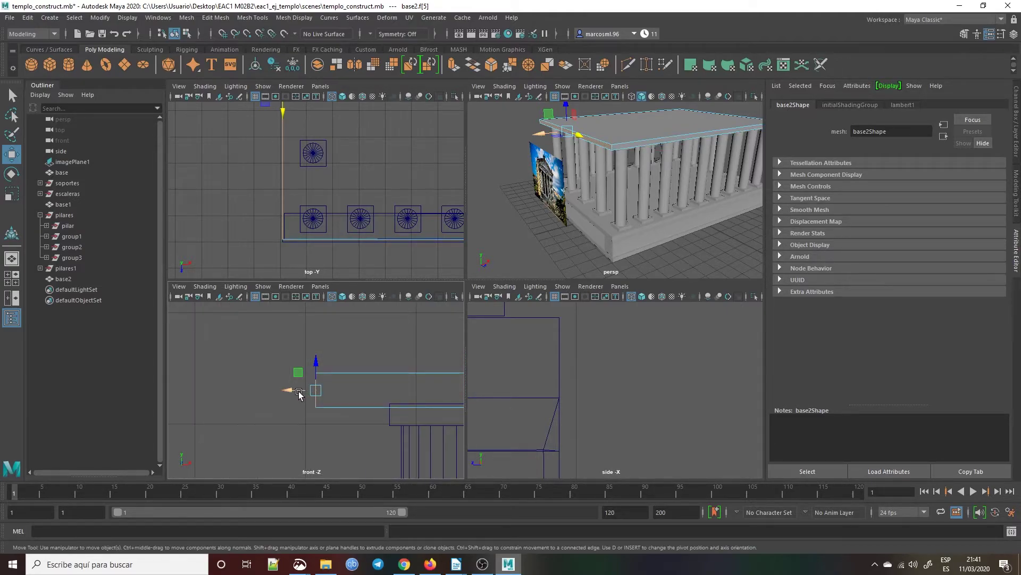
drag(299, 394, 372, 384)
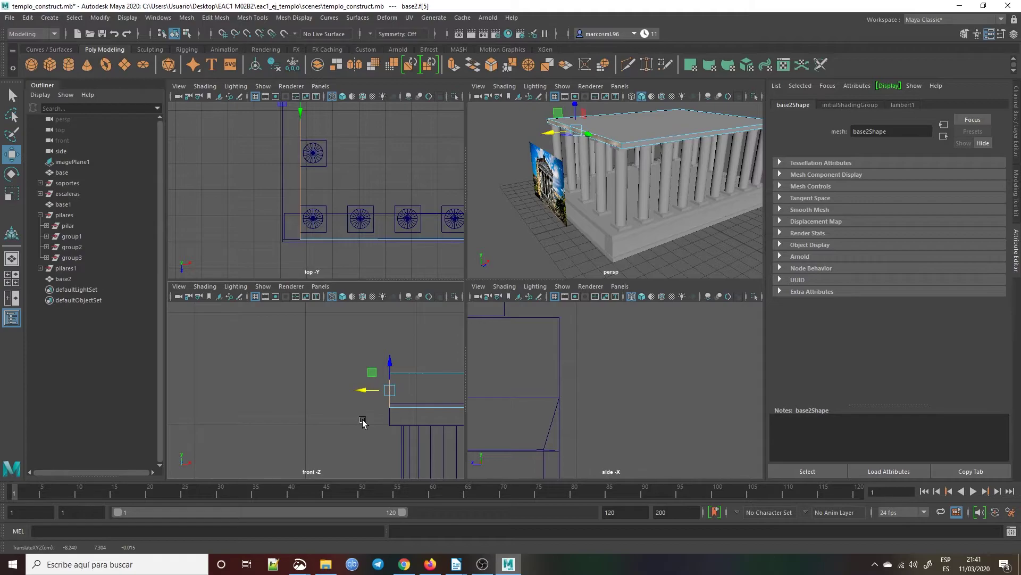
Move the long side face of the roof slab inward to about Z 5.63, flush with the capitals.
click(426, 399)
key(alt)
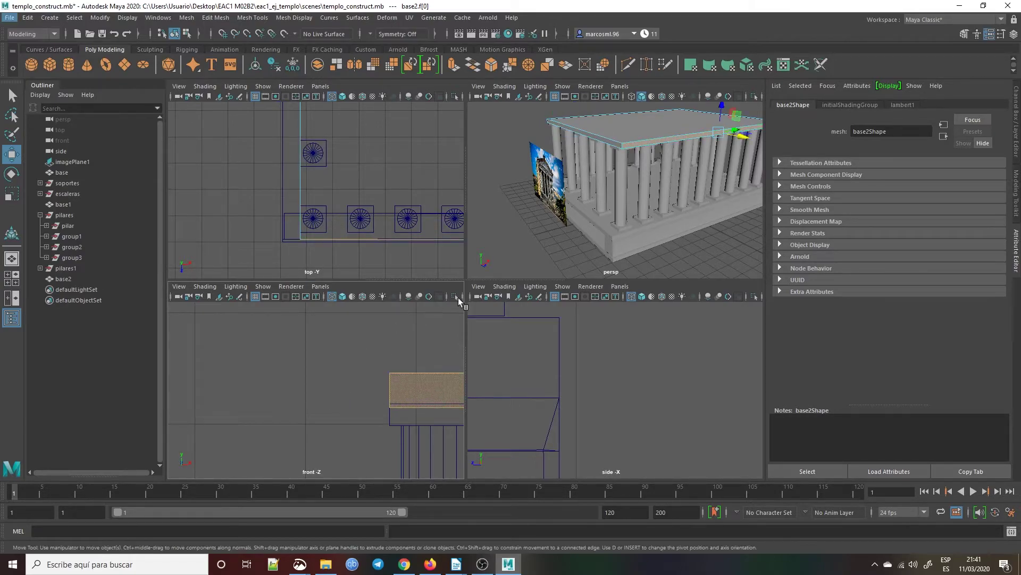
scroll(608, 365, down, 5)
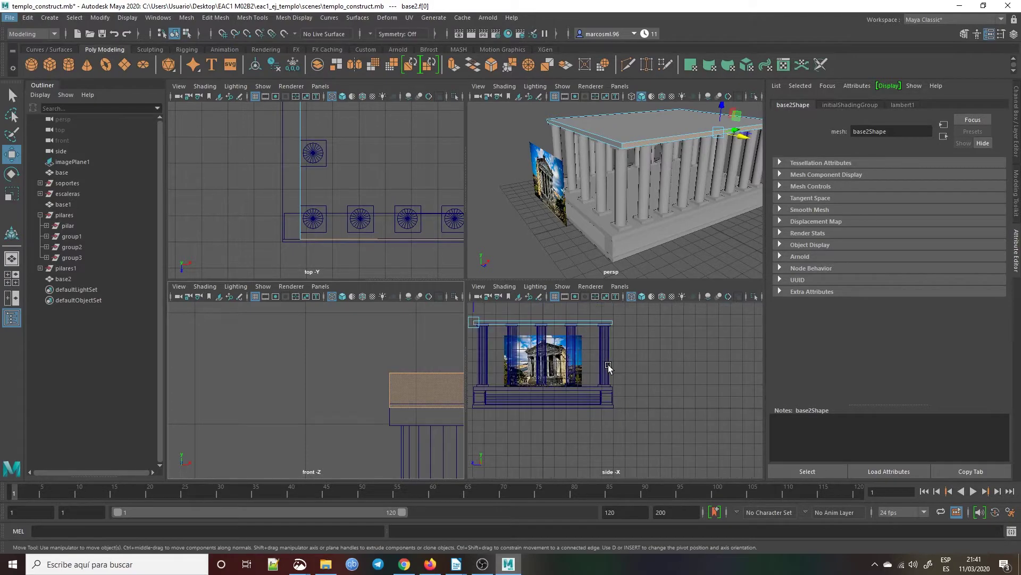
key(f)
drag(588, 393, 665, 379)
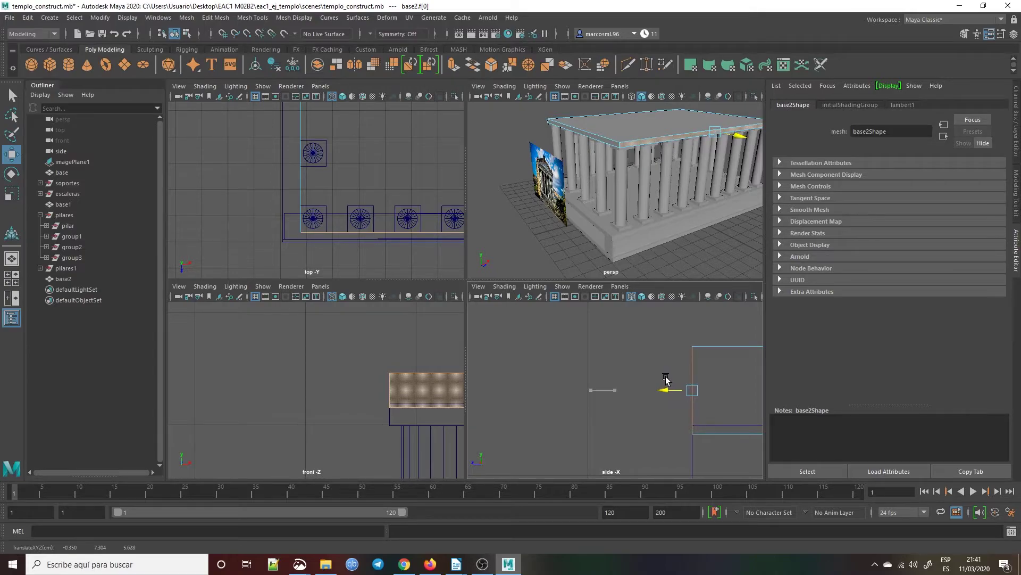
drag(666, 379, 559, 400)
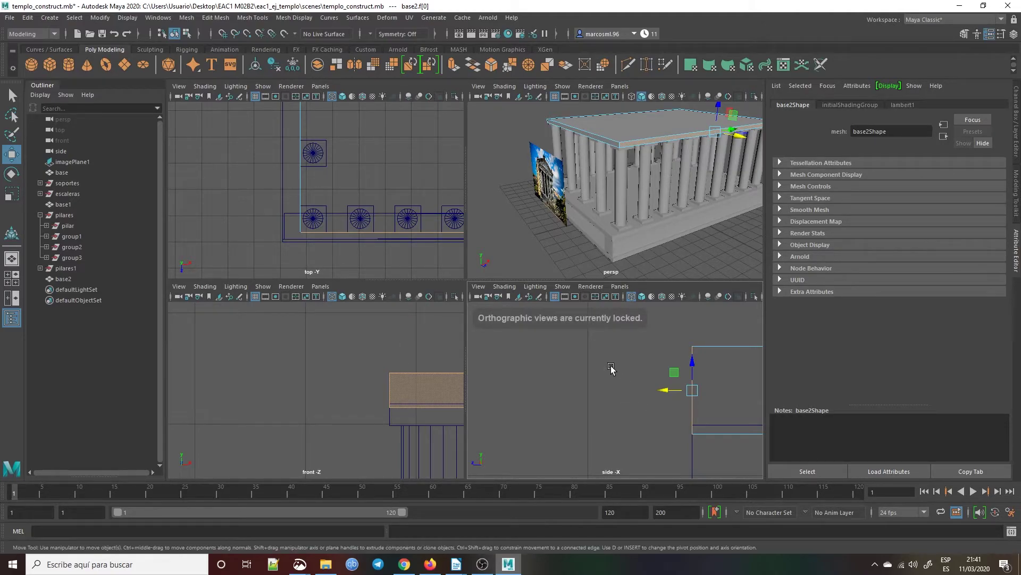
Undo the last face move, and move the roof slab's opposite long side face inward to about Z -5.7, flush with the capitals.
alt+middle_drag(614, 372, 447, 374)
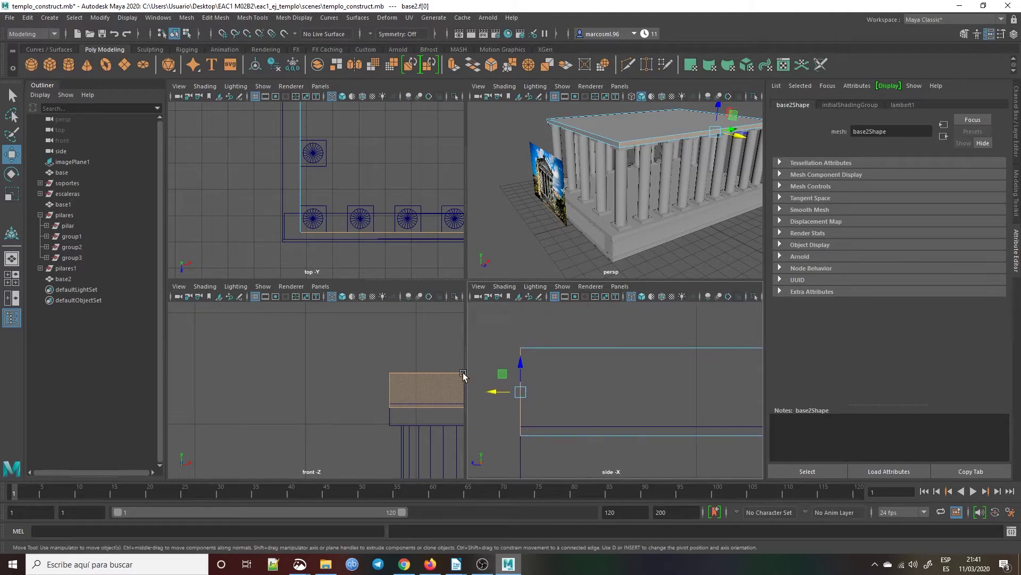
alt+middle_drag(624, 379, 512, 384)
alt+middle_drag(661, 383, 271, 373)
alt+middle_drag(579, 401, 690, 401)
mouse_move(633, 192)
alt+middle_down()
mouse_move(629, 162)
mouse_move(632, 174)
alt+middle_up()
key(ctrl+z)
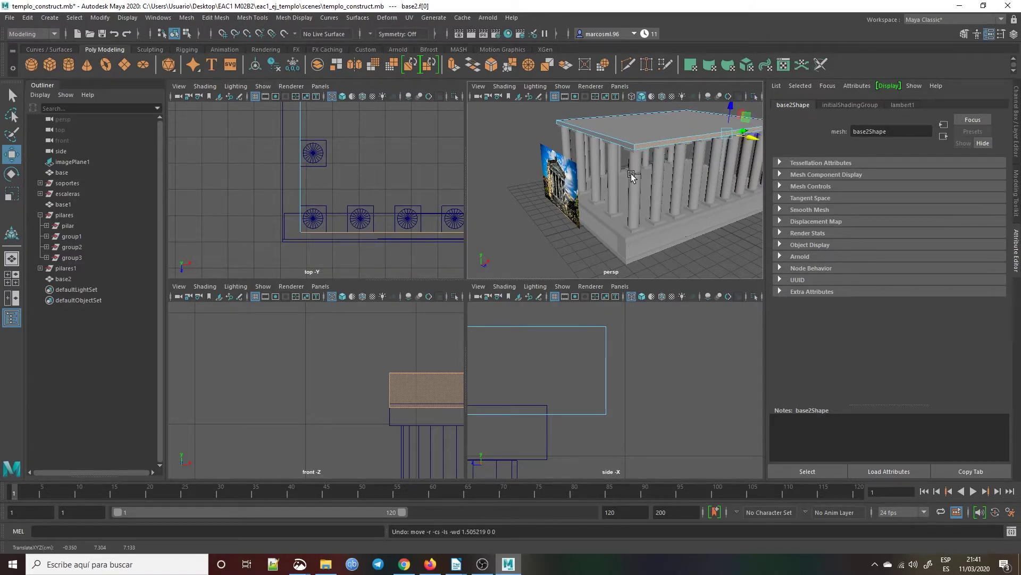
alt+drag(595, 208, 499, 179)
click(523, 173)
drag(640, 371, 577, 374)
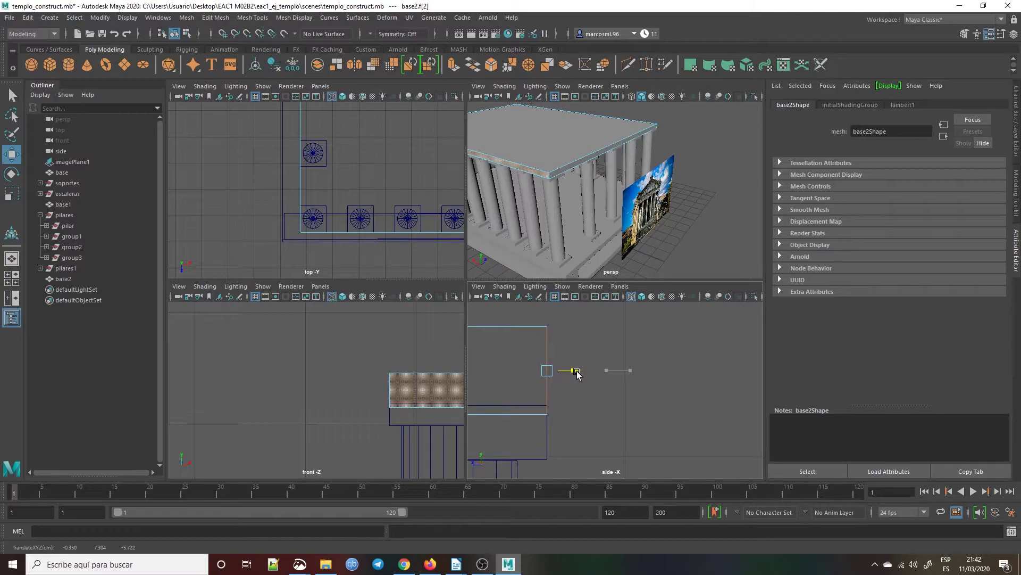
Move the stair-side end face of the base2 roof slab inward until it is flush with the pillar capitals.
click(483, 565)
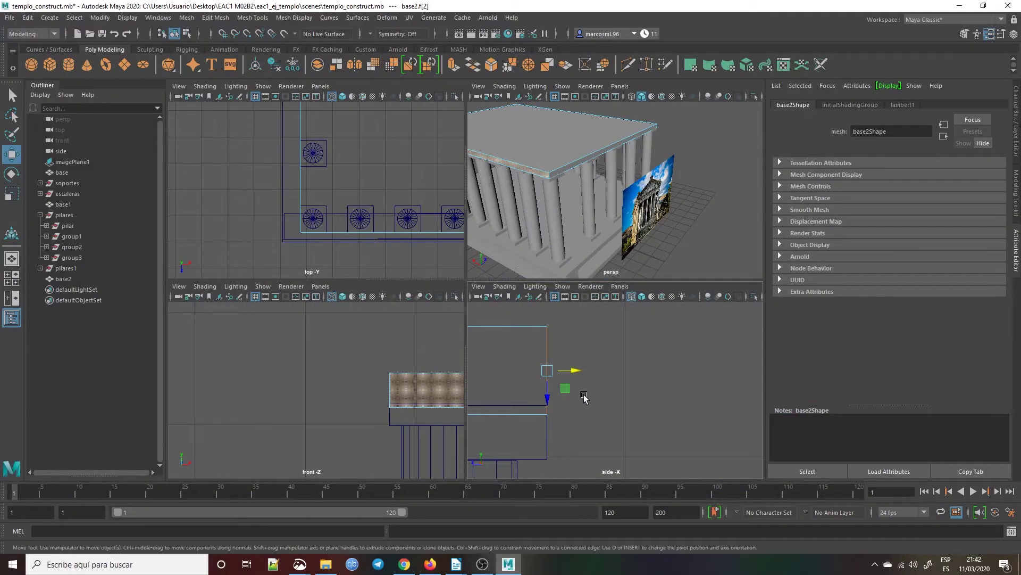
alt+drag(691, 229, 519, 214)
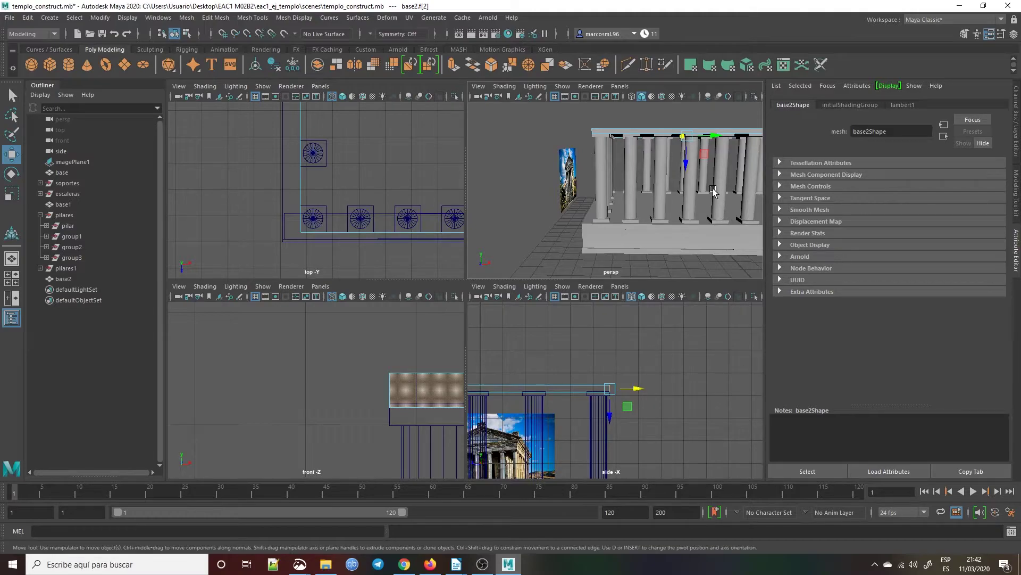
alt+middle_drag(708, 192, 569, 191)
alt+drag(570, 192, 580, 196)
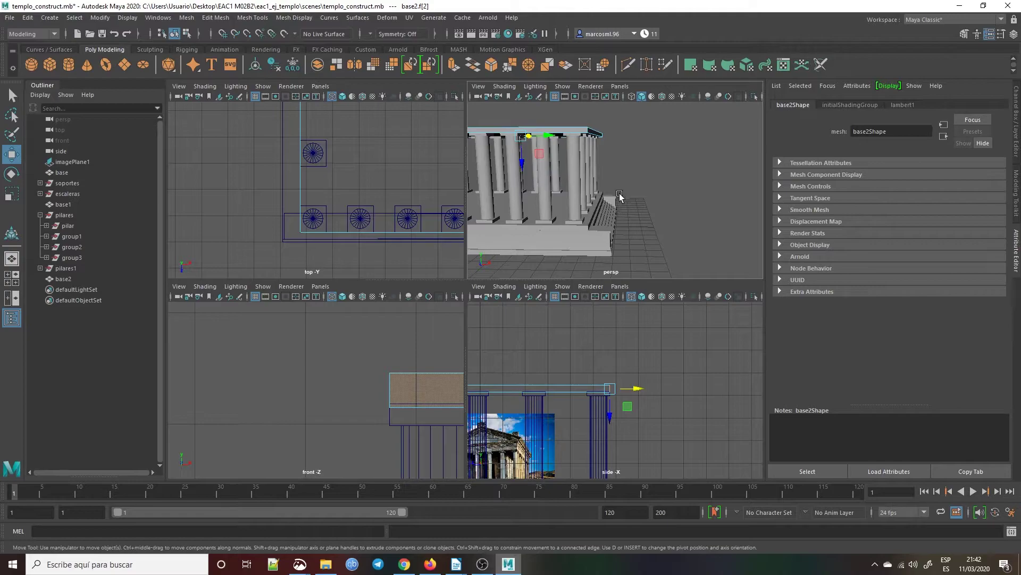
click(595, 132)
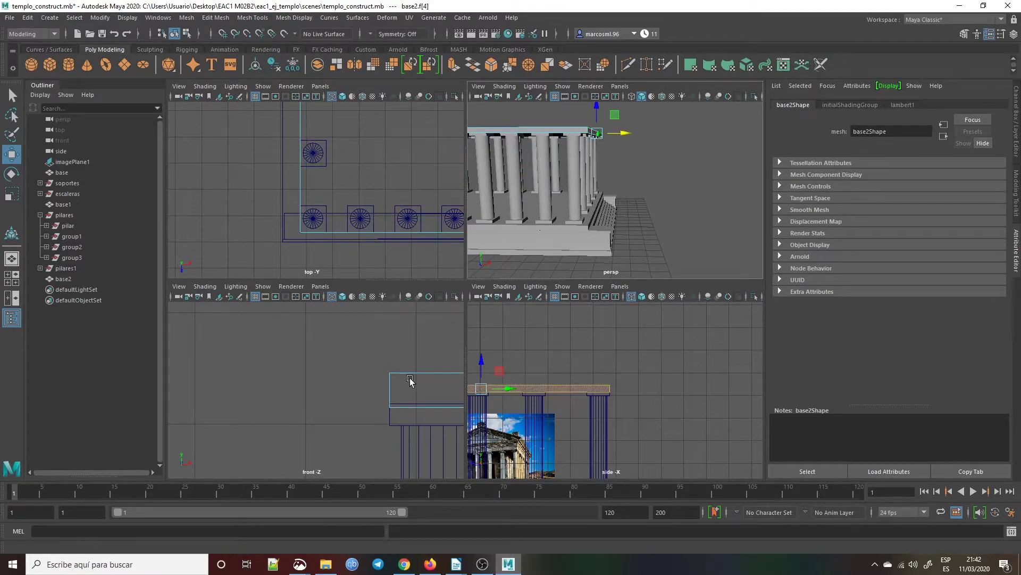
scroll(417, 373, down, 5)
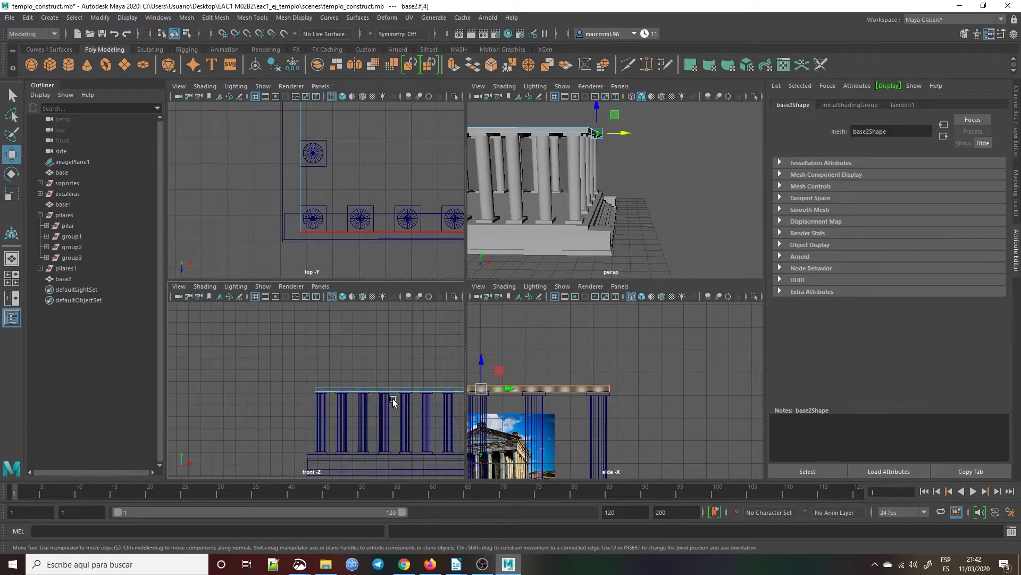
key(f)
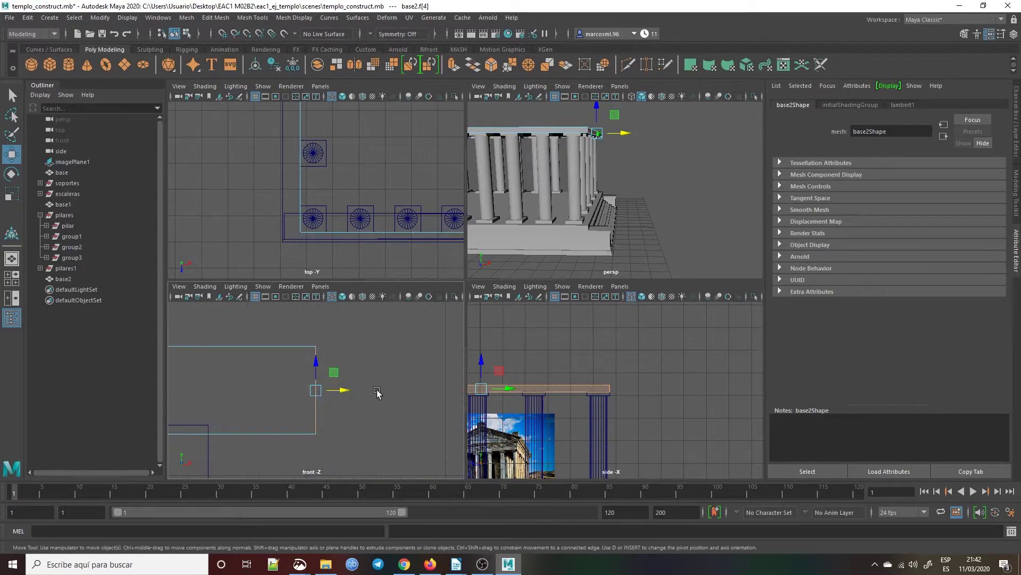
drag(343, 391, 235, 464)
key(f)
Raise the top face of the roof slab to about Y 8.0 to thicken the slab.
alt+drag(612, 175, 569, 191)
click(616, 112)
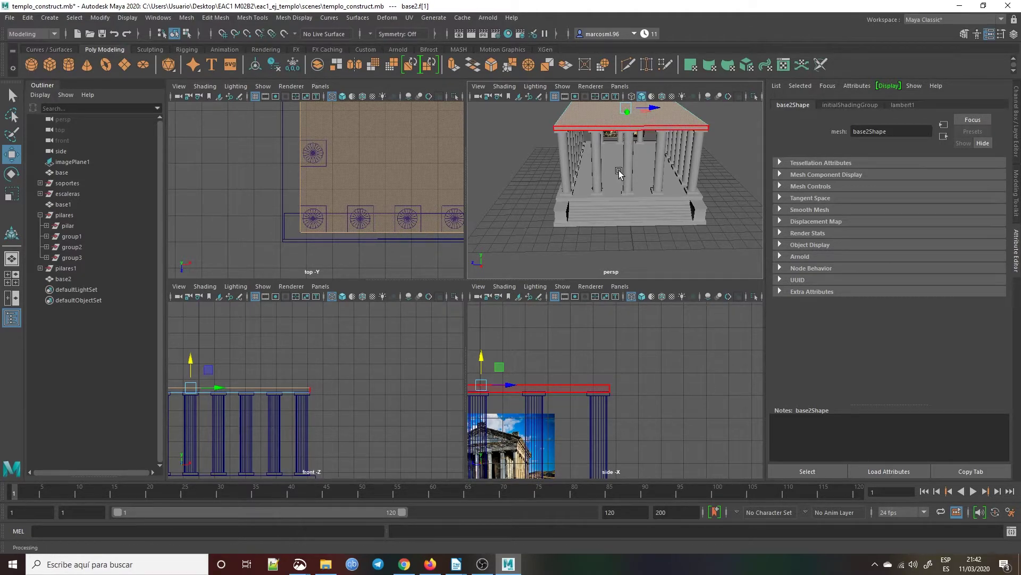
scroll(630, 154, down, 3)
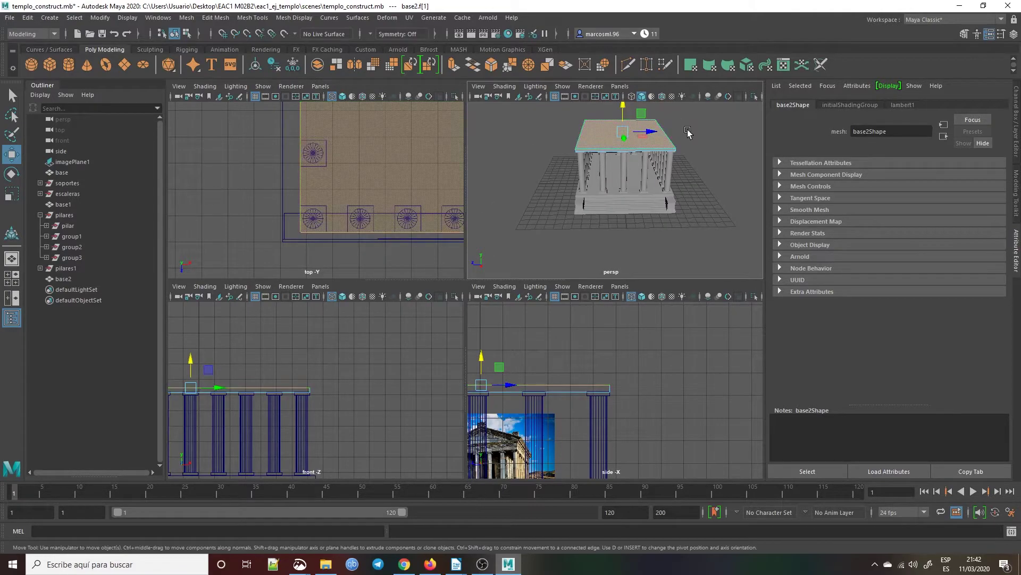
key(space)
alt+drag(658, 157, 634, 141)
drag(523, 182, 525, 176)
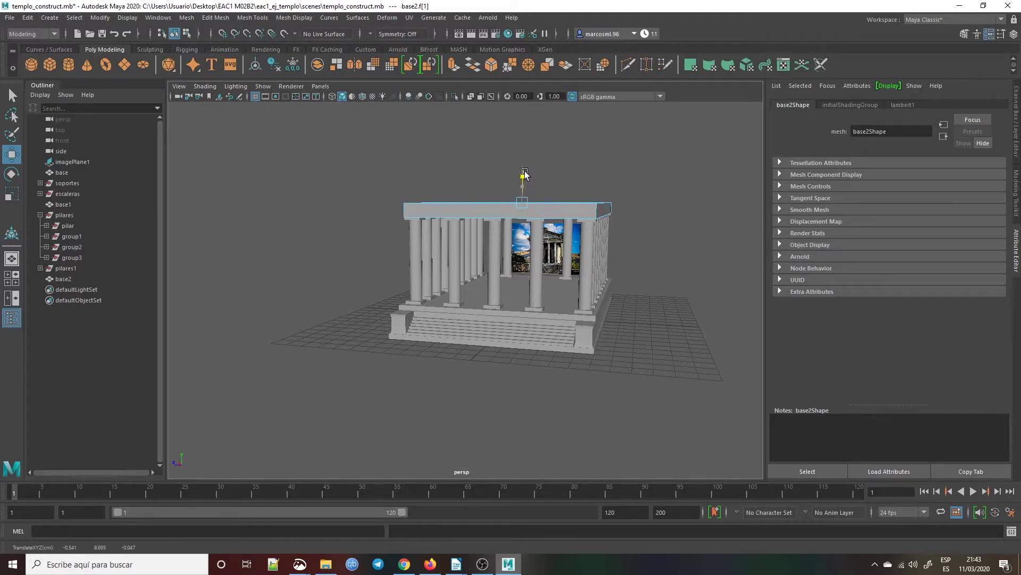
Inspect the thickened roof slab and the pillar rows from the front, inside and along the side.
alt+drag(379, 266, 436, 257)
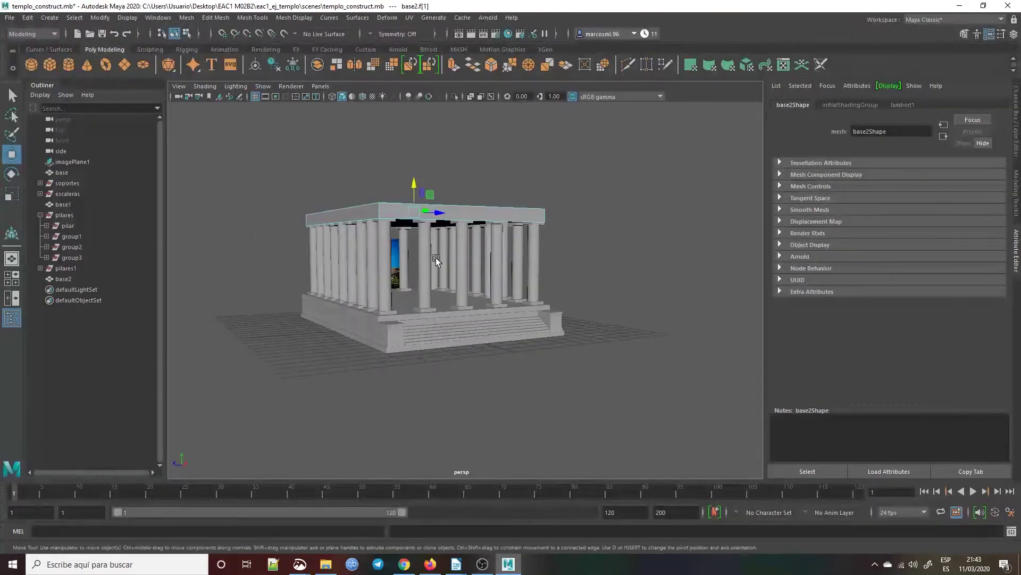
scroll(420, 253, up, 10)
alt+drag(274, 240, 273, 236)
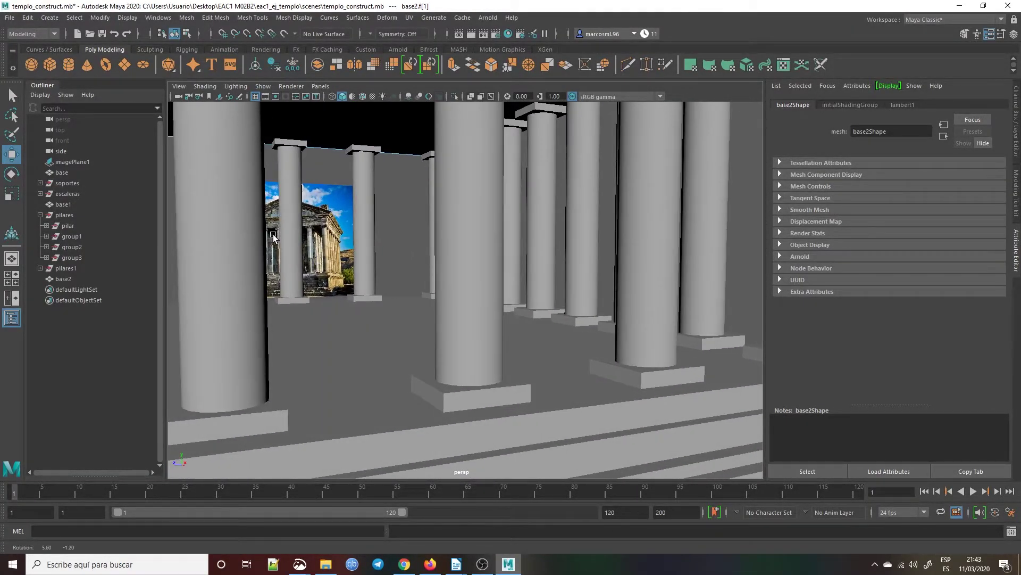
scroll(274, 236, down, 12)
mouse_move(468, 207)
alt+mouse_down()
mouse_move(492, 194)
mouse_move(473, 192)
alt+mouse_up()
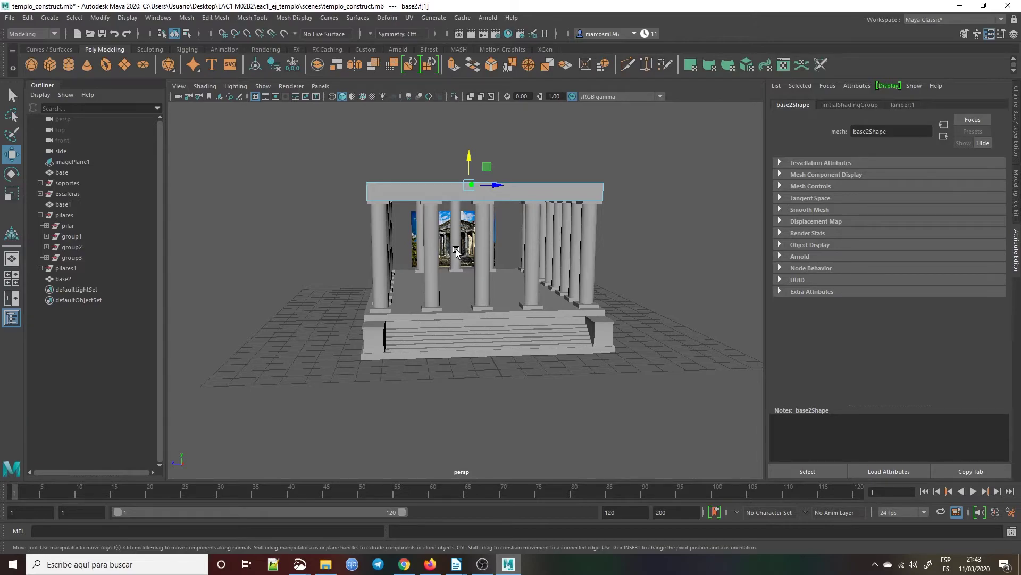
click(515, 209)
alt+drag(286, 228, 371, 234)
scroll(372, 234, up, 5)
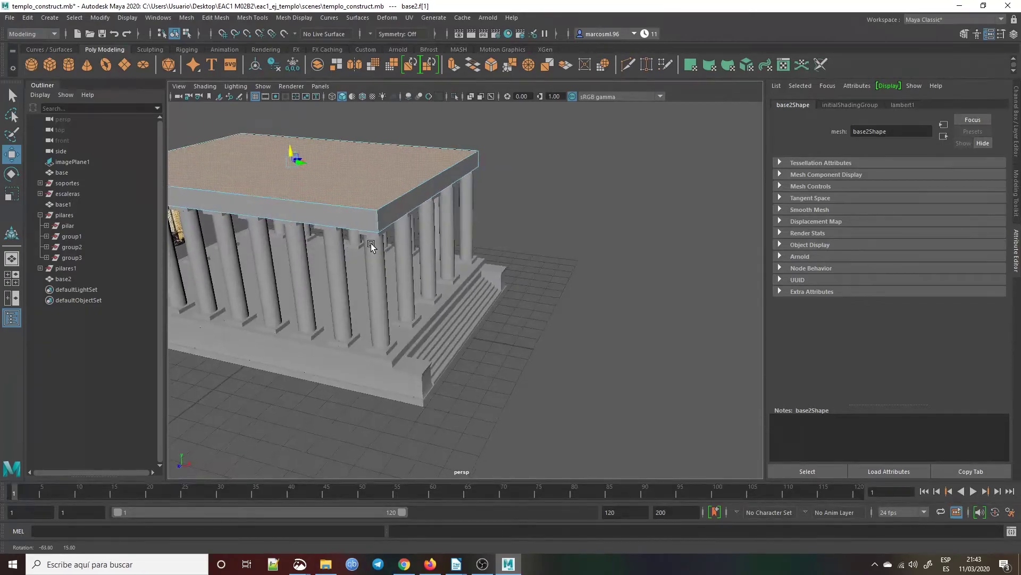
Return to object mode and raise the whole base2 slab to about Y 7.38, resting on the capitals.
key(F8)
key(space)
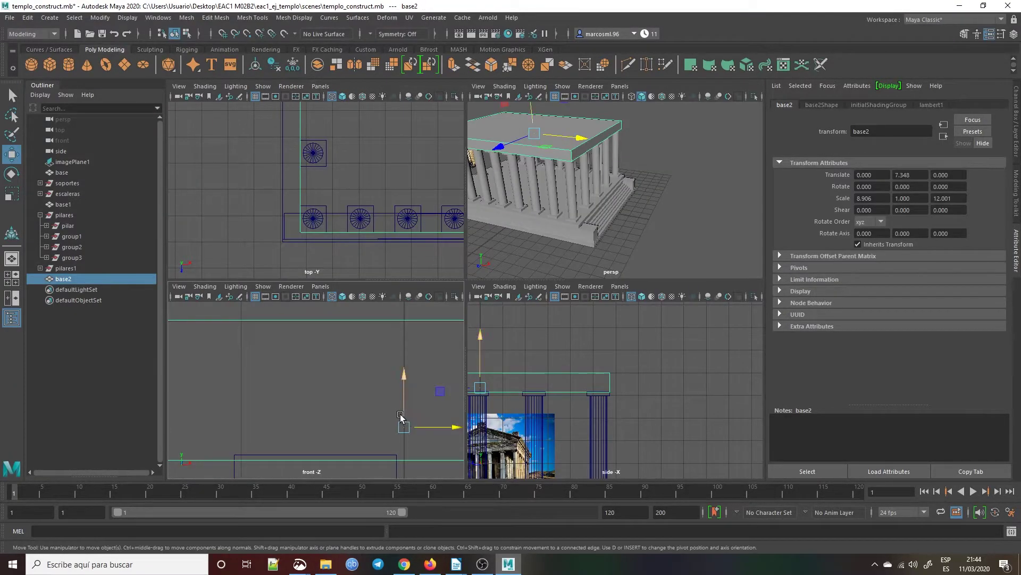
drag(403, 413, 416, 406)
alt+drag(659, 175, 542, 169)
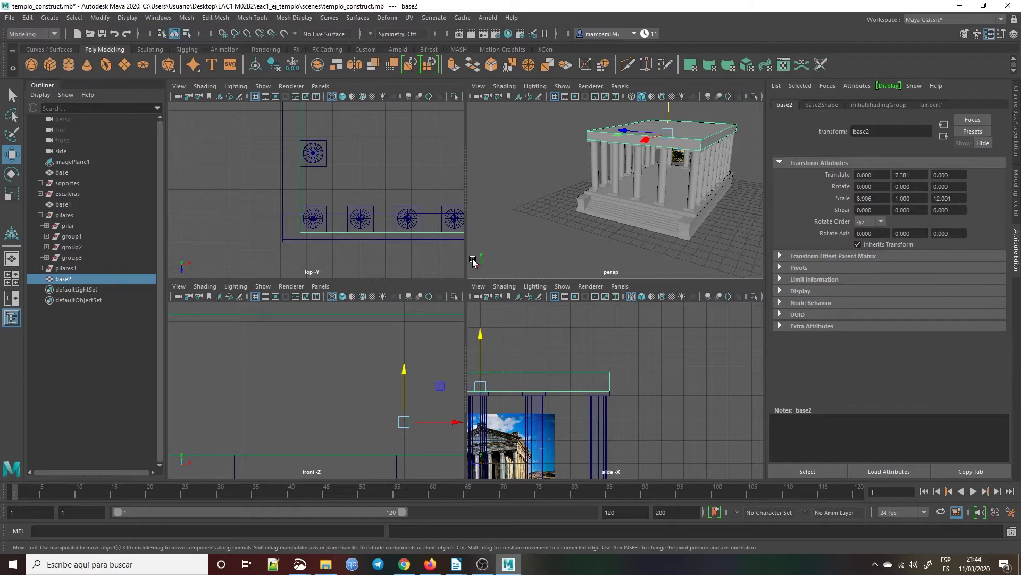
Add a polygon pyramid at the centre of the roof slab at Y 8.568 and enlarge the move manipulator.
click(534, 216)
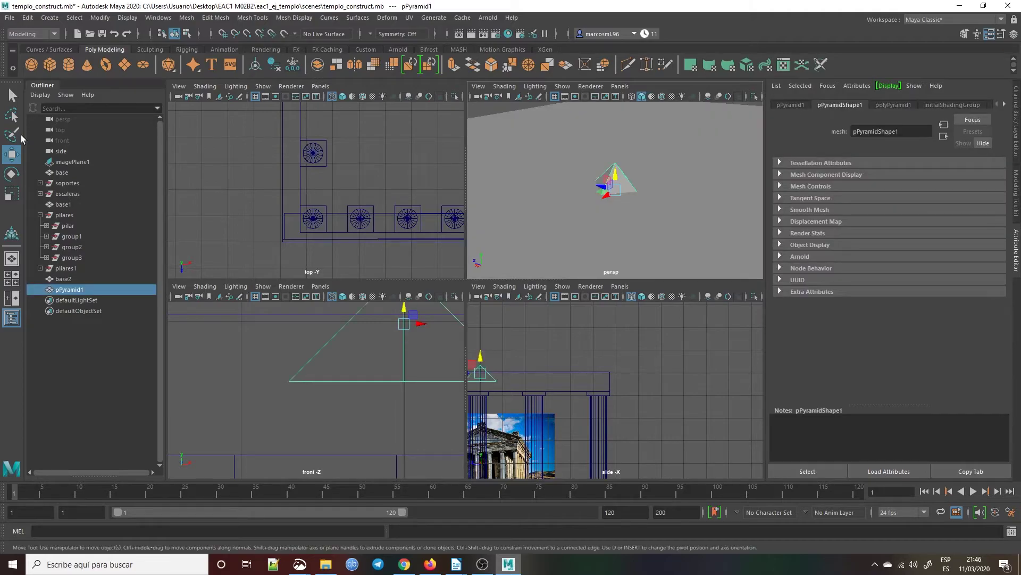
key(plus)
key(plus)
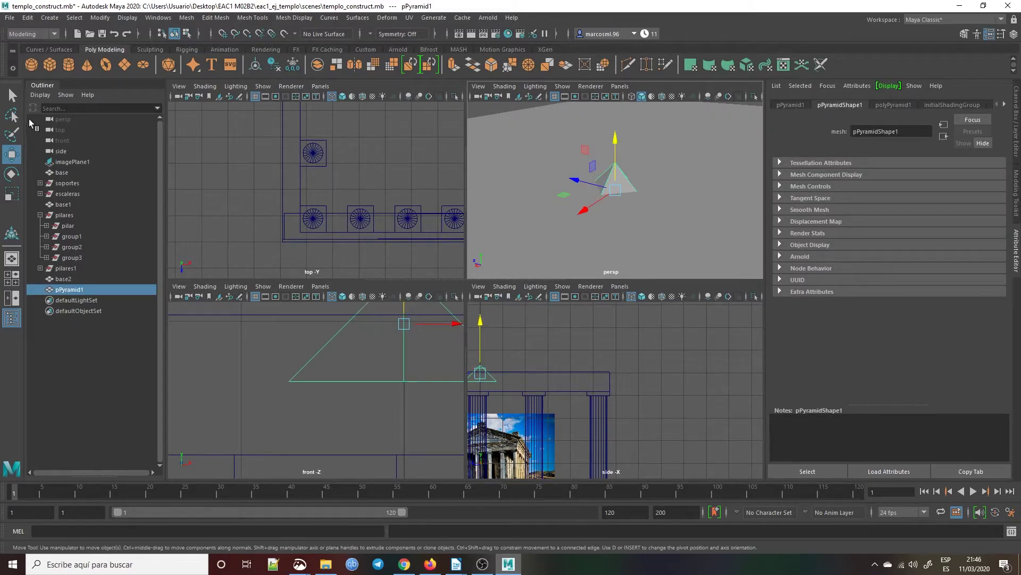
key(space)
alt+drag(473, 217, 485, 234)
alt+drag(441, 287, 421, 301)
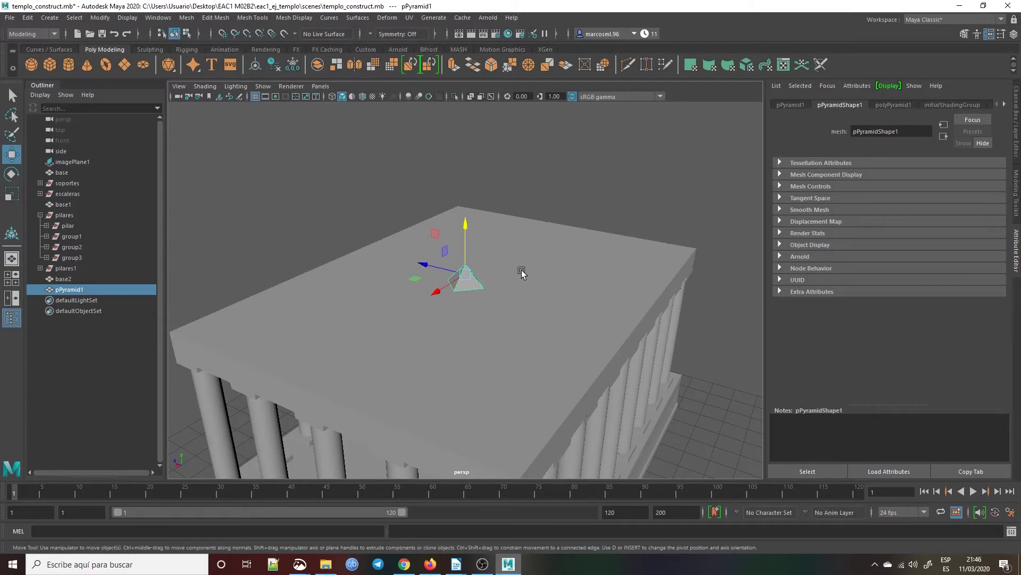
Examine the pyramid's creation settings, shape and transform attributes.
click(881, 105)
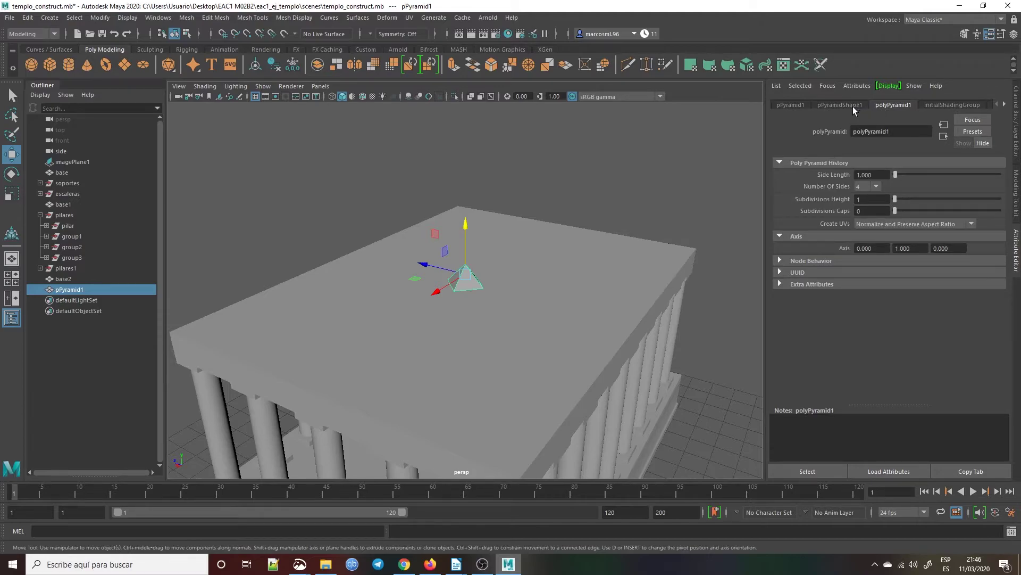
click(953, 105)
click(881, 105)
click(838, 104)
click(801, 105)
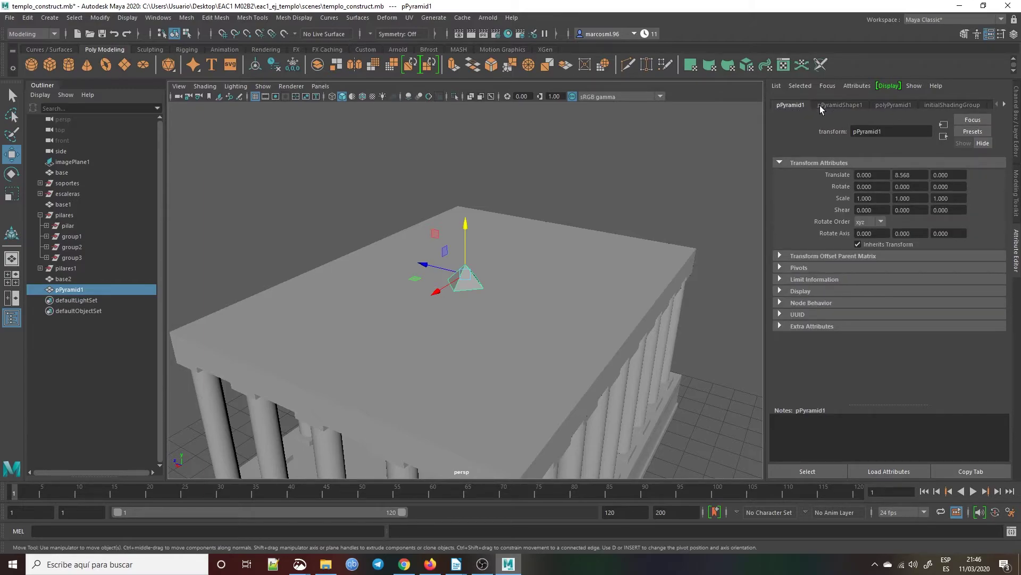
click(464, 276)
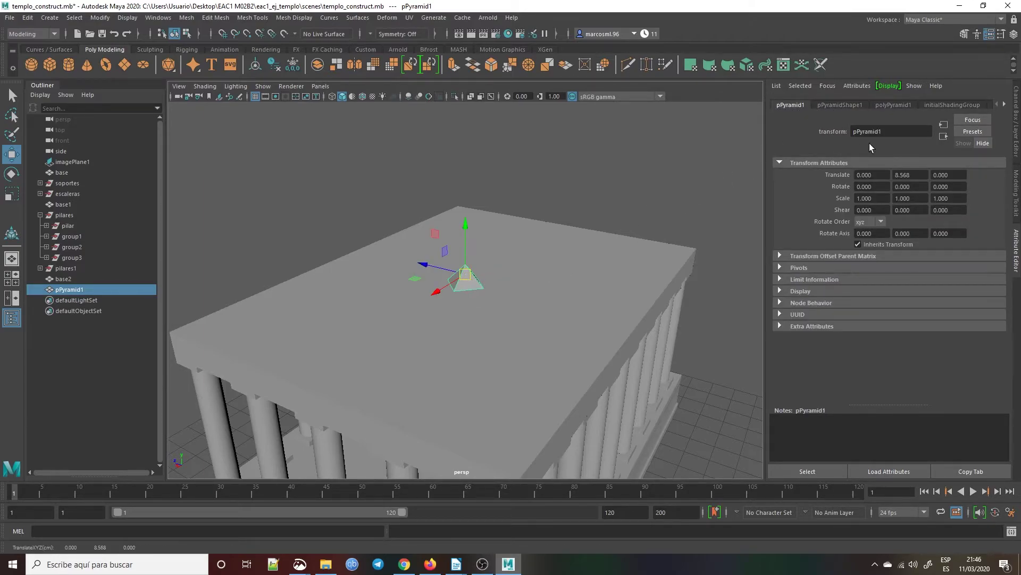
click(879, 187)
key(Home)
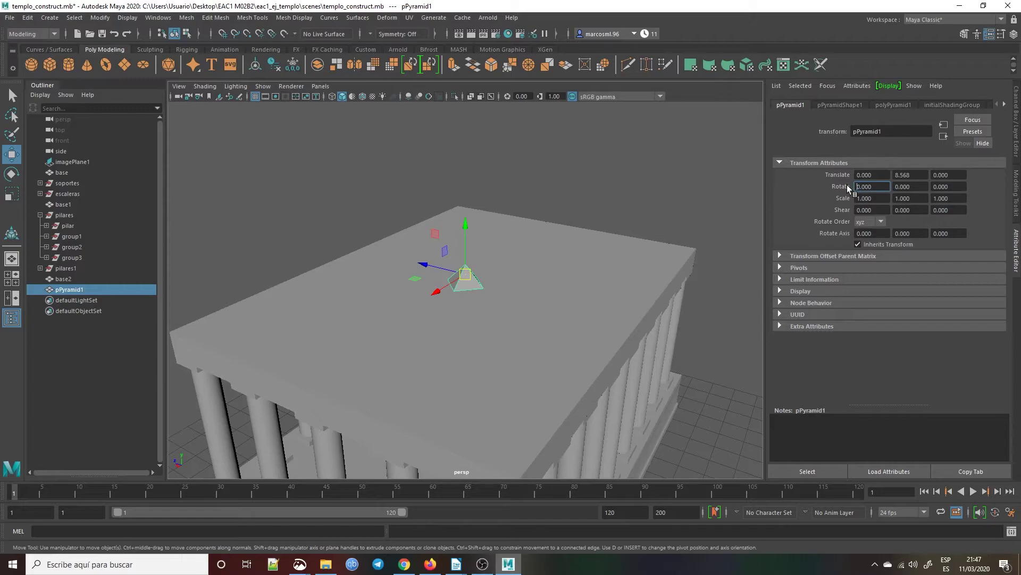
Rotate the pyramid around its vertical axis and set its Y rotation to exactly 45 degrees.
click(728, 372)
click(463, 284)
key(e)
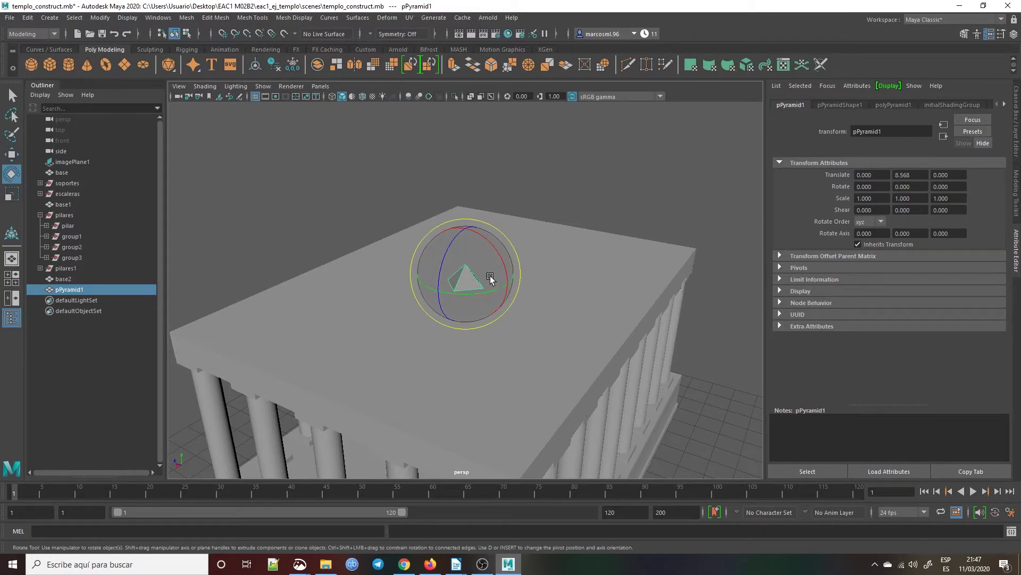
drag(492, 295, 520, 322)
drag(920, 185, 860, 191)
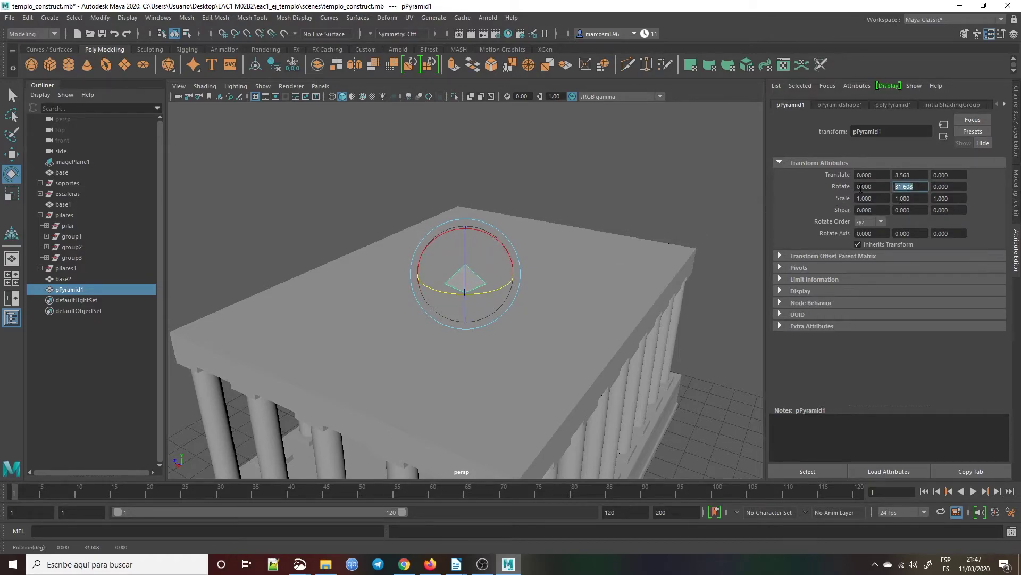
key(Home)
key(shift+End)
text(45)
key(Return)
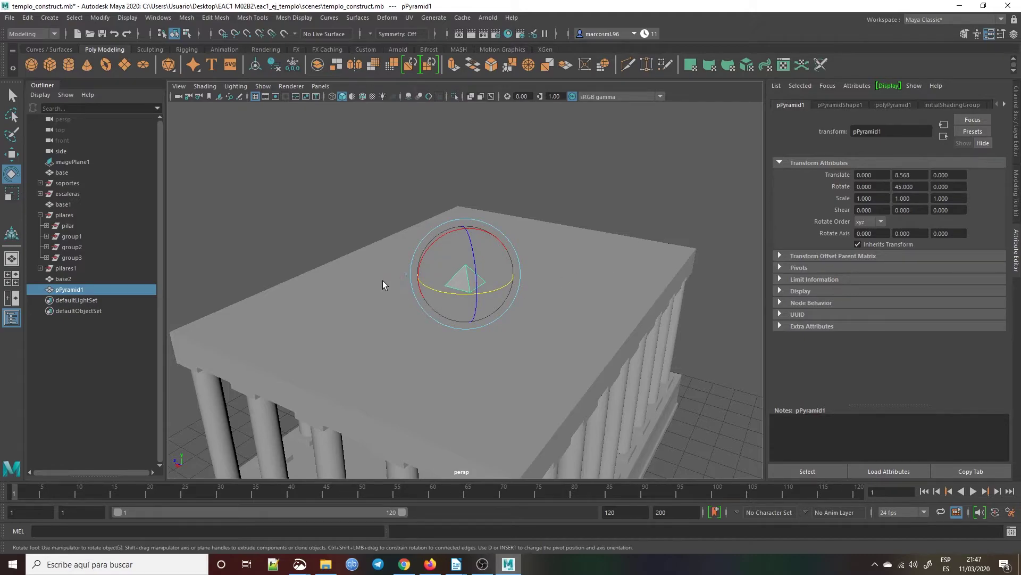
Scale the pyramid uniformly to about 8.2 so it covers much of the roof slab.
click(555, 223)
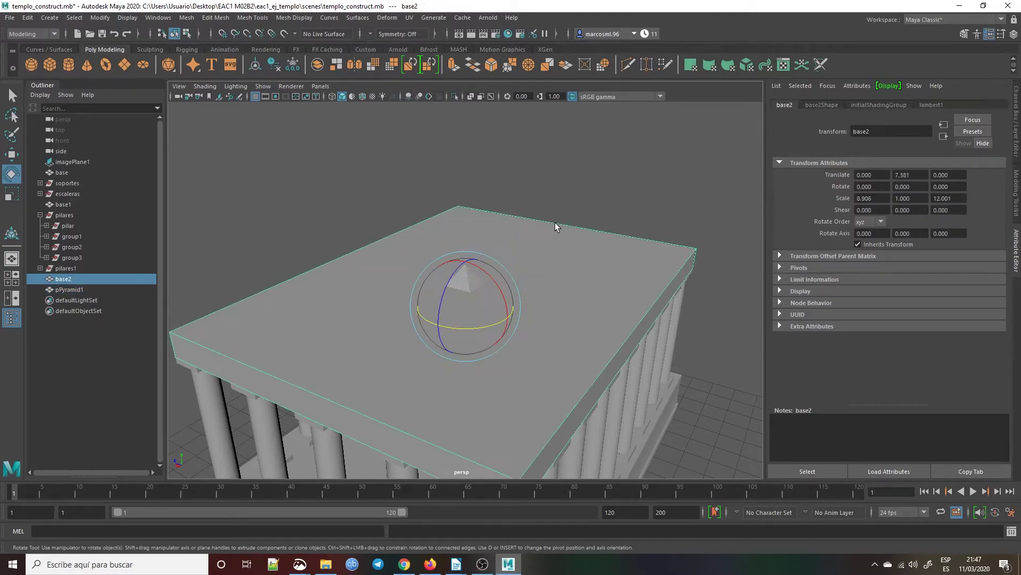
click(319, 200)
click(467, 278)
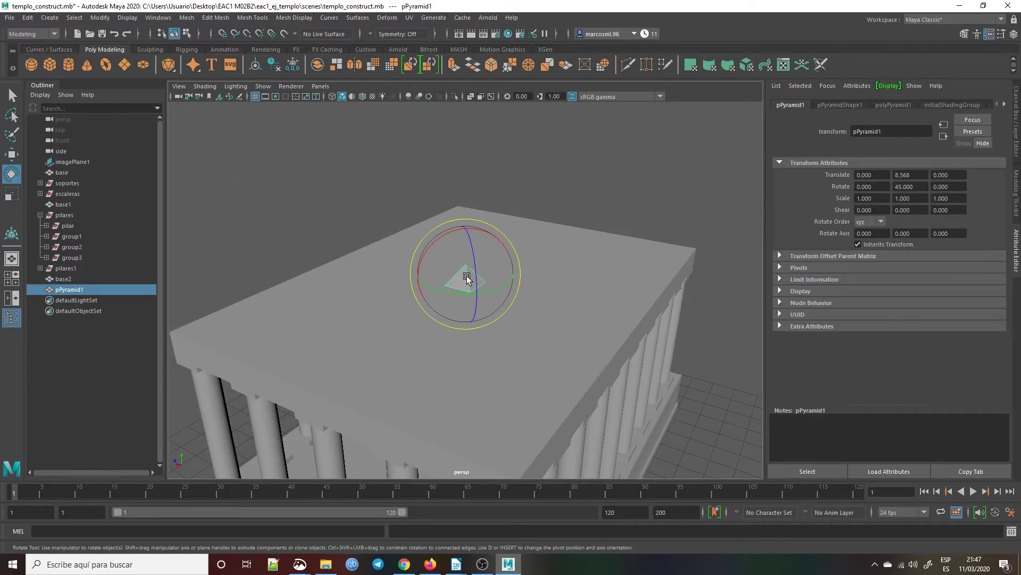
key(w)
key(q)
key(e)
key(r)
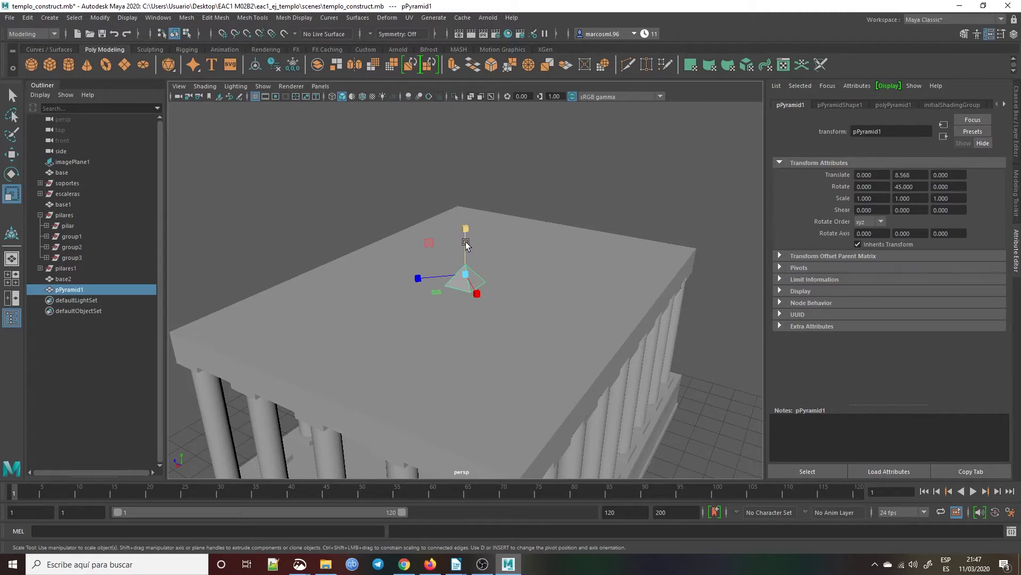
drag(467, 274, 779, 140)
Raise the scaled pyramid to about Y 10.94 so its base sits above the slab.
key(e)
key(w)
drag(468, 250, 510, 178)
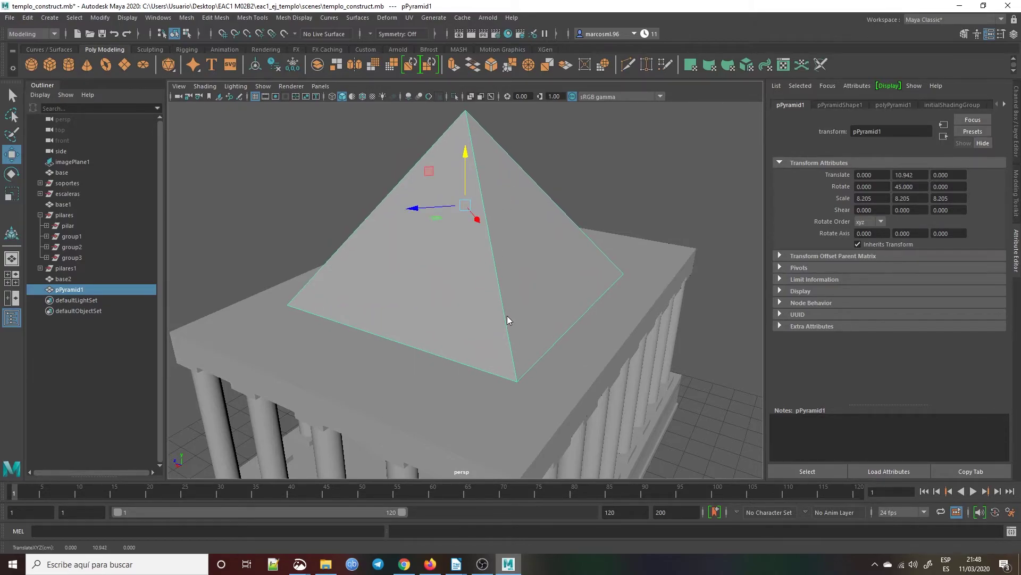
Try to move the pyramid's nearest base corner vertex outward toward the slab corner, and undo the move.
right_drag(507, 271, 514, 311)
right_drag(509, 273, 463, 266)
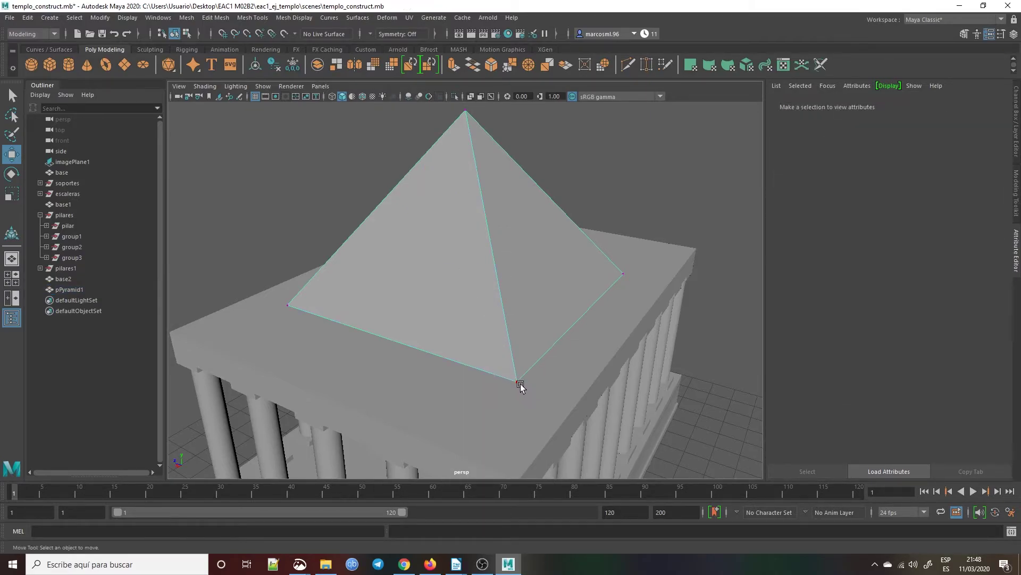
drag(519, 383, 549, 523)
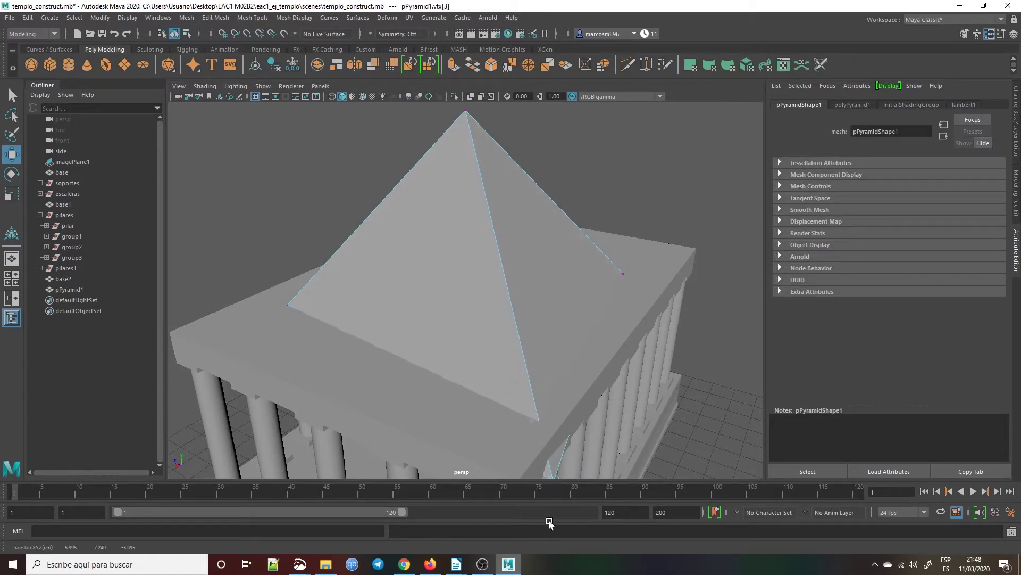
key(ctrl+z)
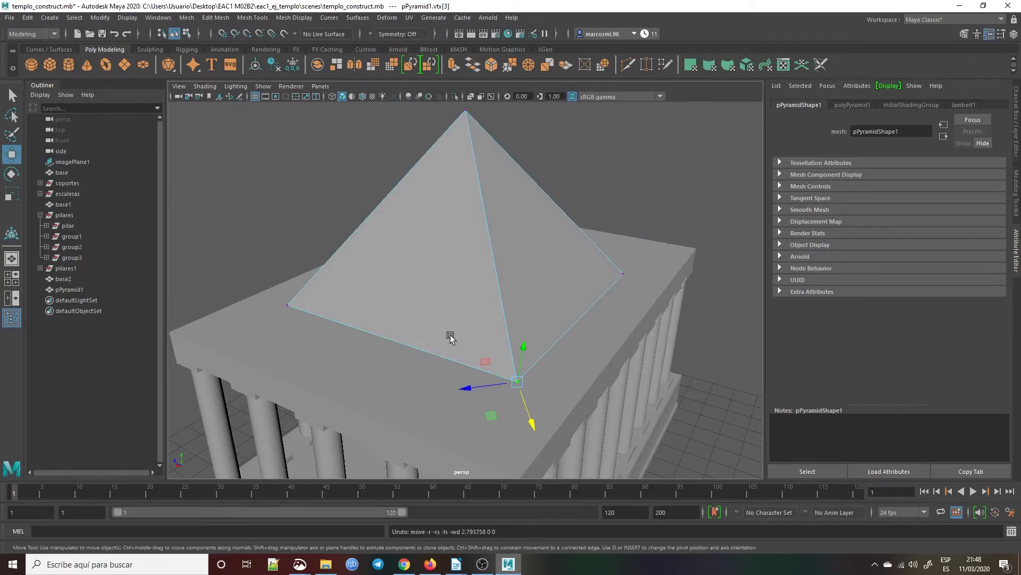
Flatten and widen the pyramid to a scale of about 11.45, 3.89, 11.18 and lower it to about Y 9.44.
alt+drag(482, 295, 511, 274)
click(612, 200)
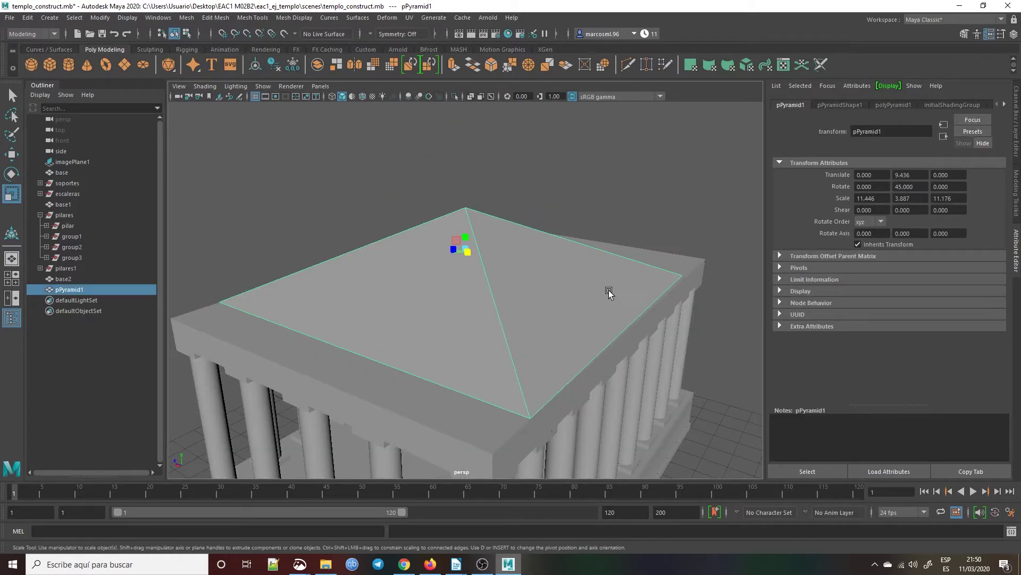
click(685, 196)
click(539, 292)
alt+drag(499, 277, 424, 301)
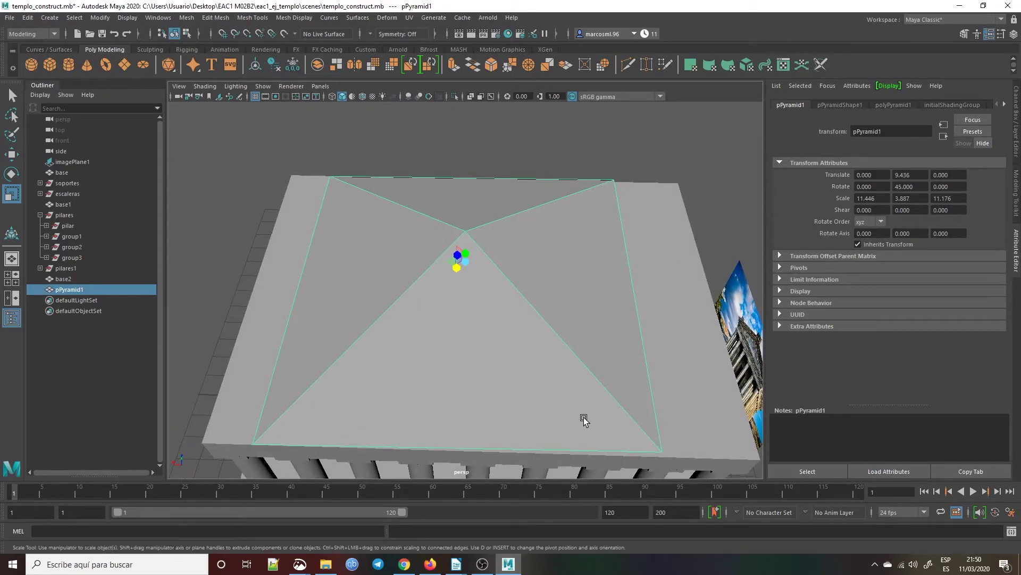
Enlarge the manipulator and extend the pyramid's stair-side base corners to the matching corners of the roof slab.
key(equal)
key(equal)
key(equal)
key(equal)
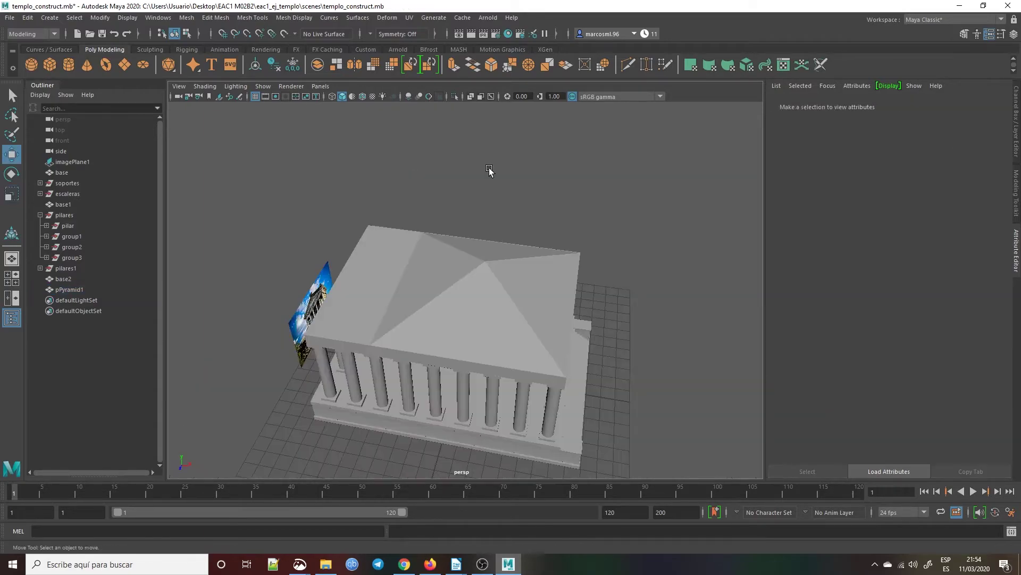
Select the roof pyramid's apex vertex in a side-on perspective view, and return to object selection.
alt+drag(495, 170, 585, 372)
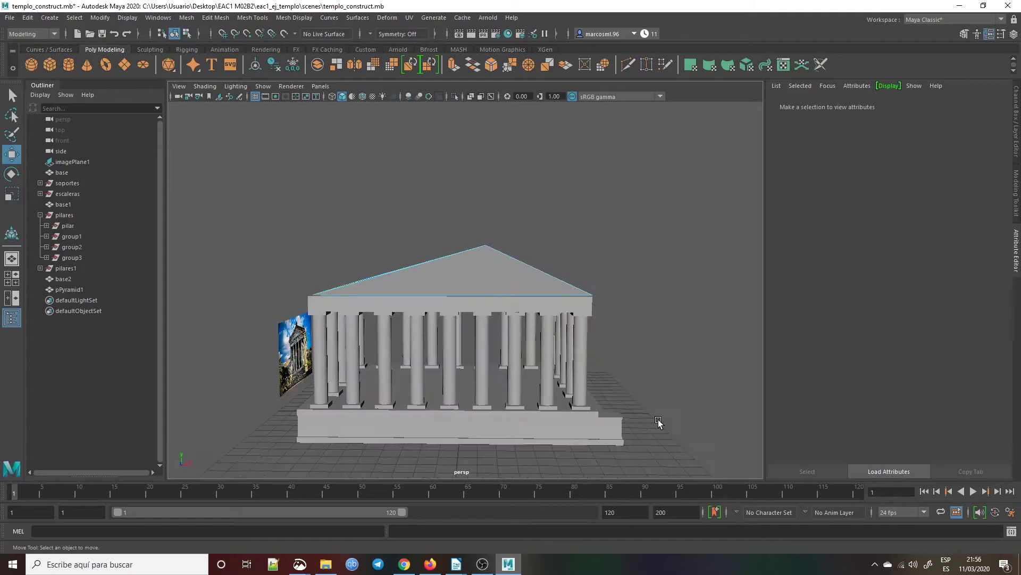
right_drag(464, 270, 421, 271)
click(486, 246)
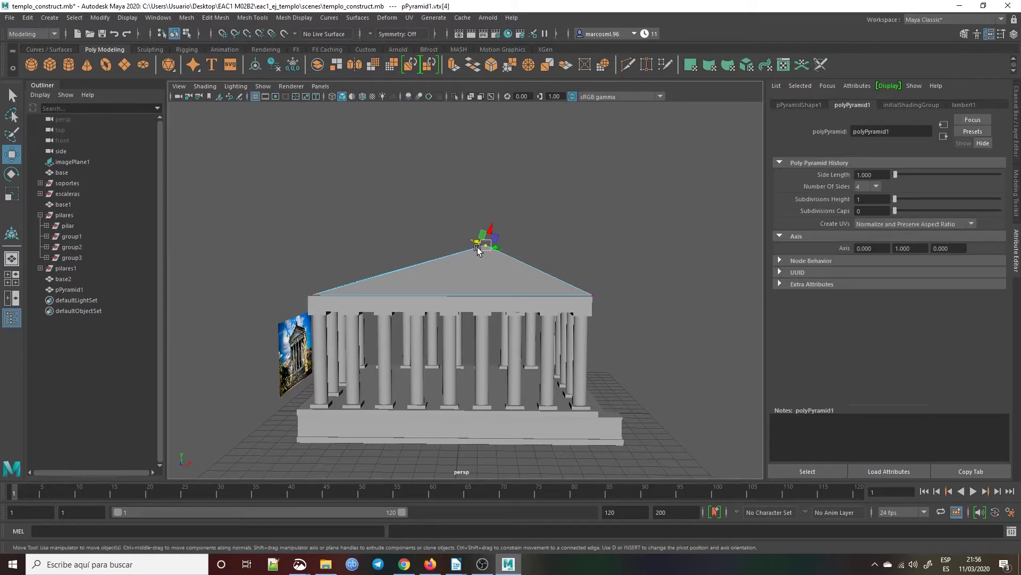
key(F8)
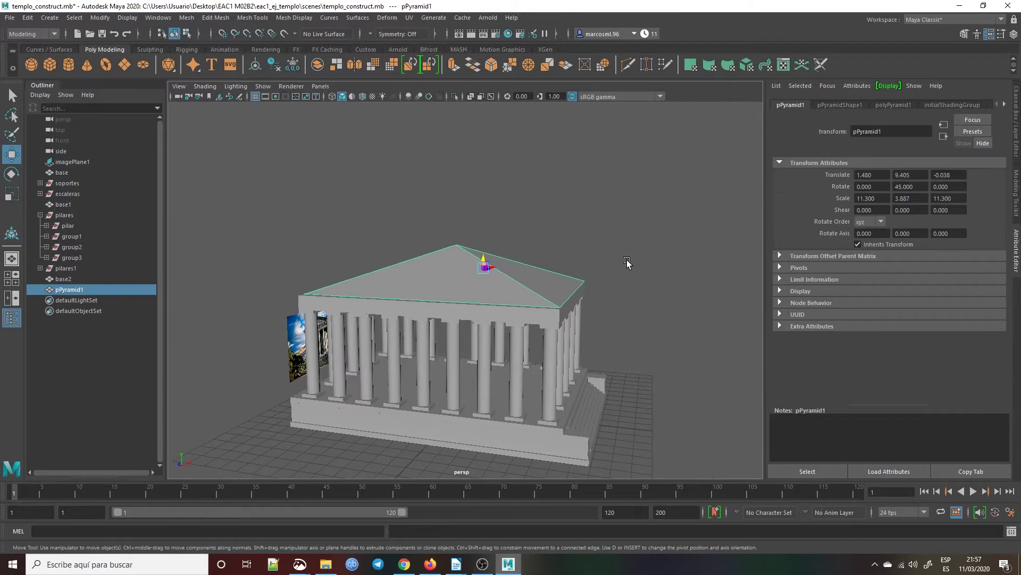
click(630, 260)
click(482, 563)
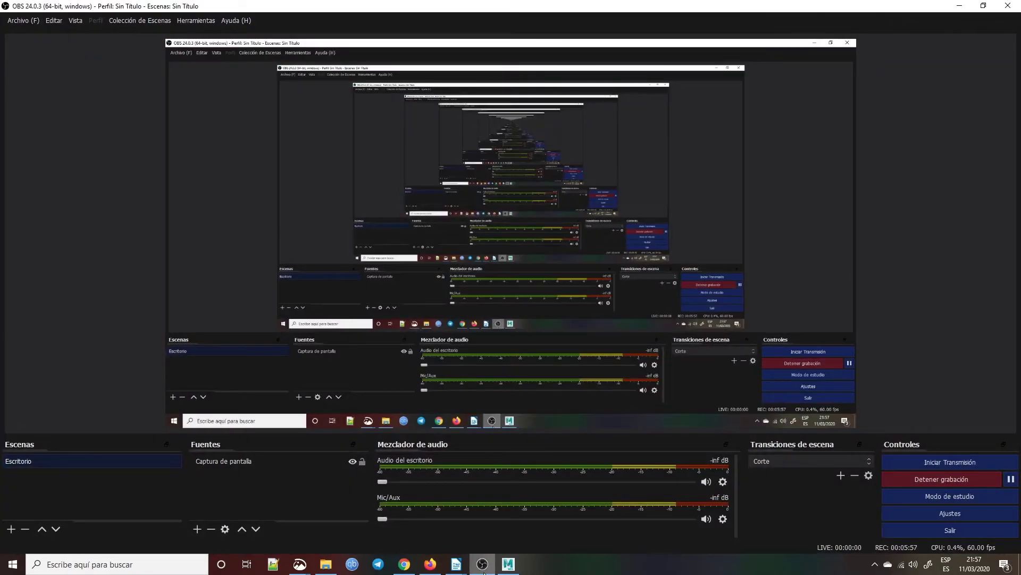
click(484, 570)
alt+drag(635, 247, 480, 264)
click(480, 264)
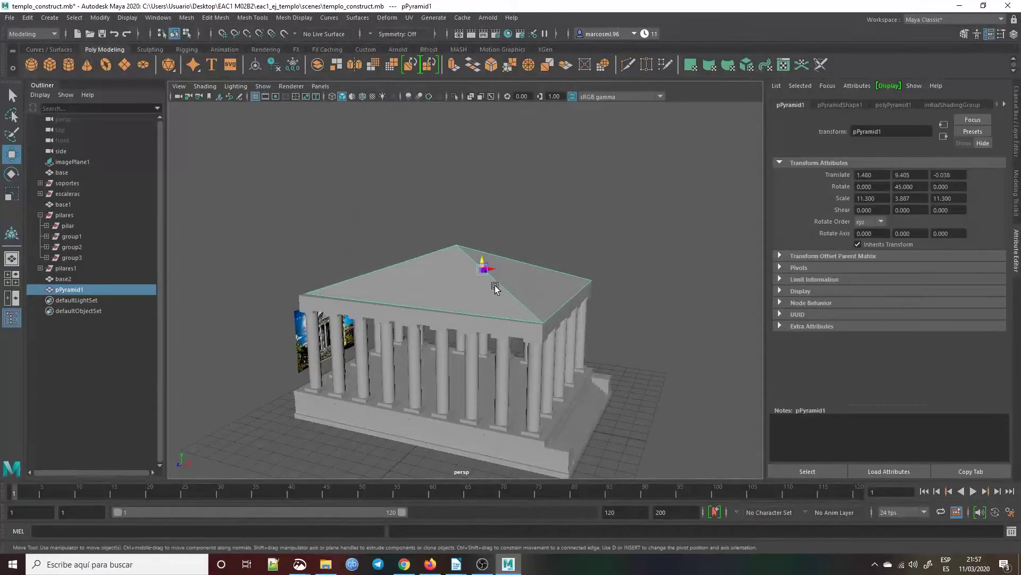
click(590, 255)
click(544, 284)
click(573, 244)
click(522, 289)
Raise the pyramid slightly to Y 9.419 using the side view, and clear the selection.
click(12, 278)
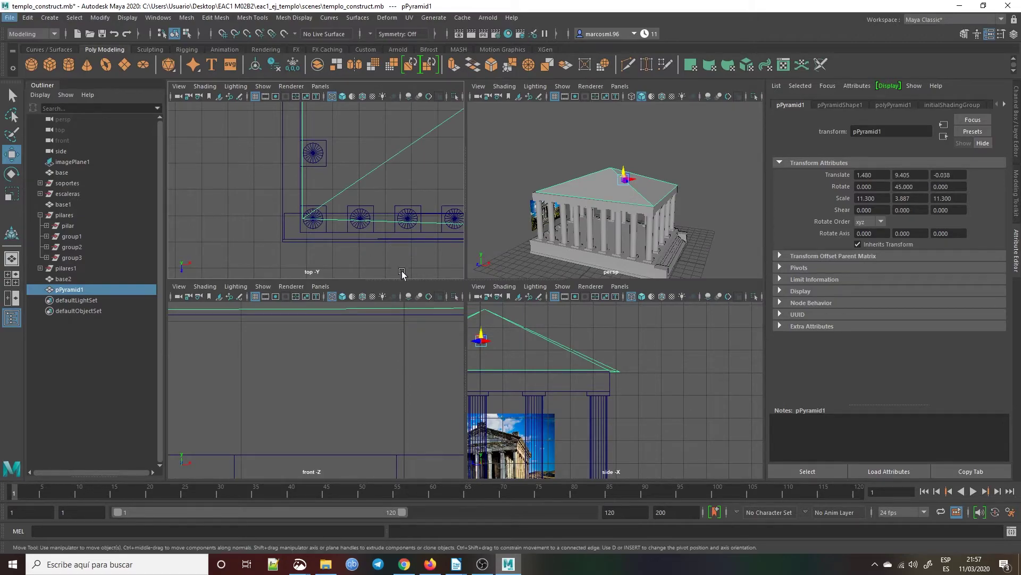
click(484, 341)
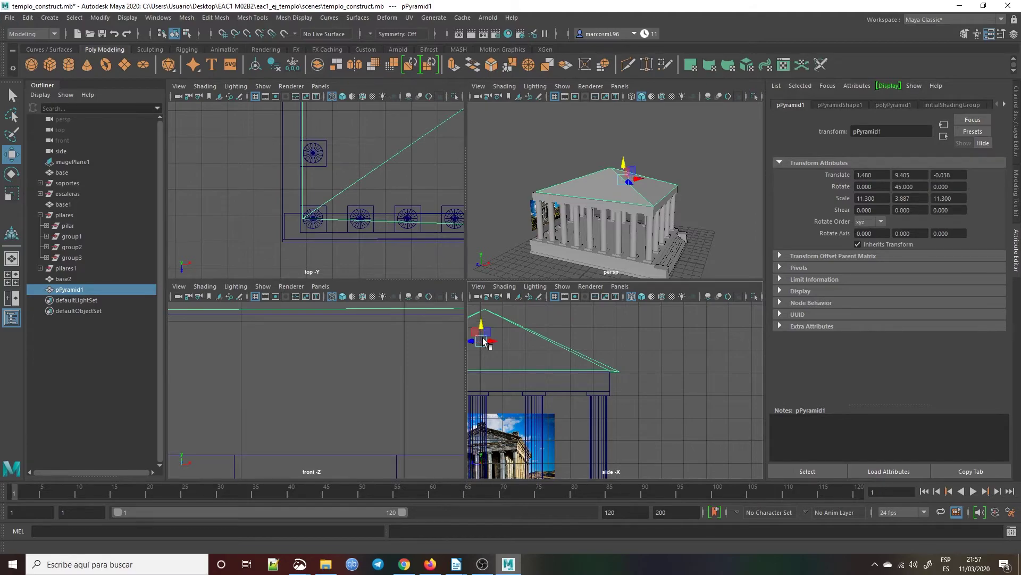
scroll(484, 341, up, 3)
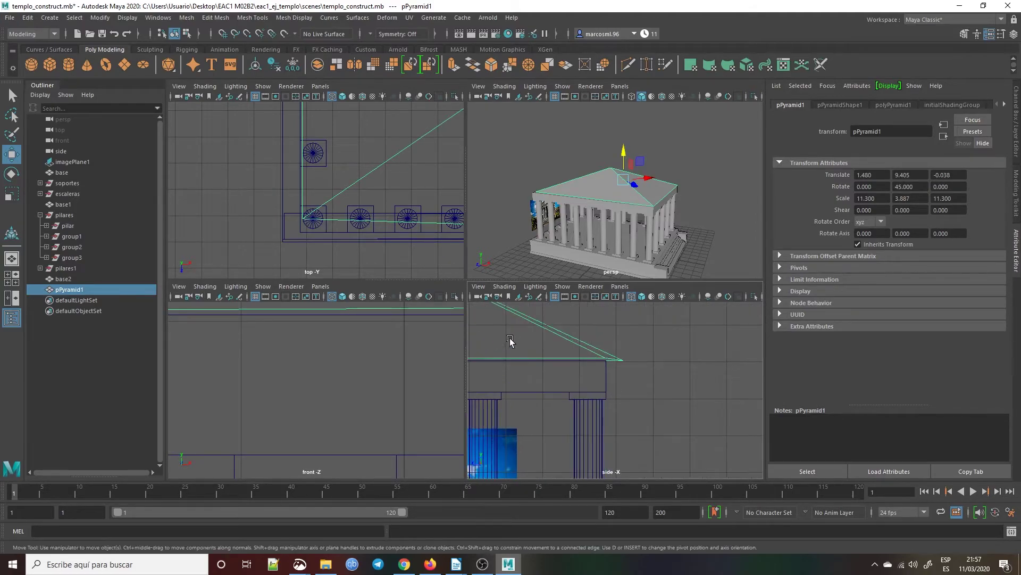
alt+middle_drag(518, 341, 691, 384)
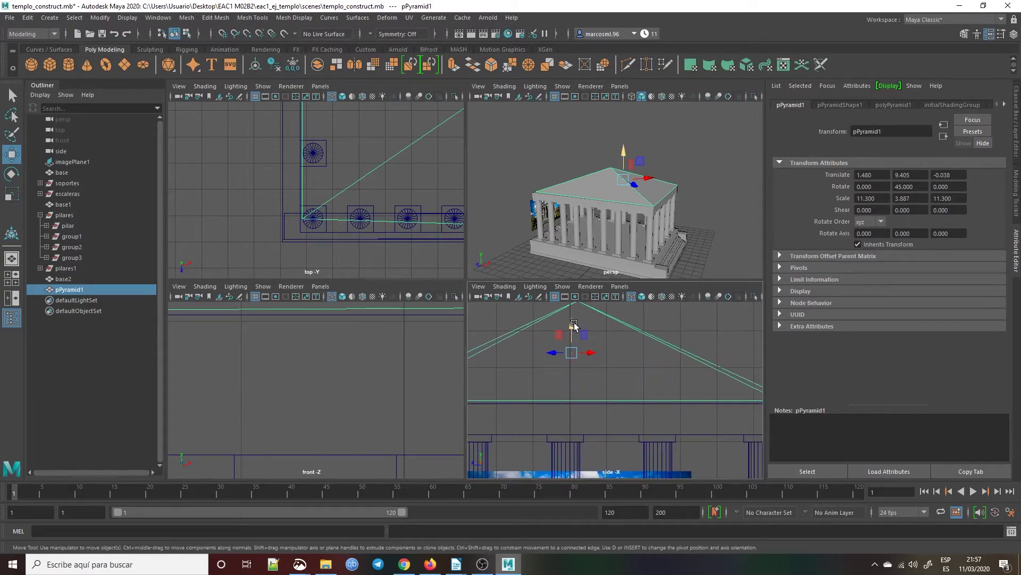
drag(571, 325, 578, 323)
key(ctrl+z)
alt+click(702, 347)
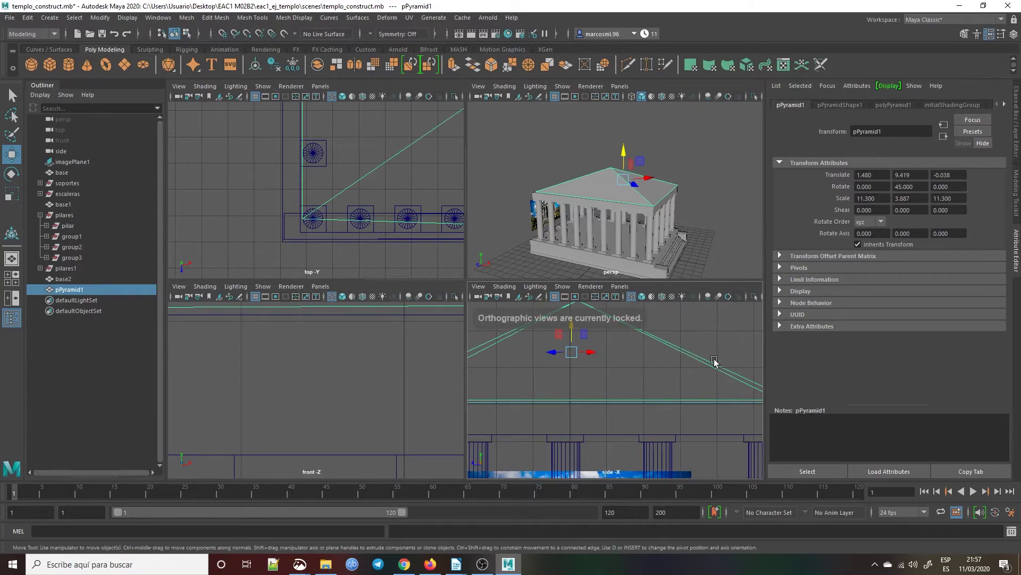
click(713, 366)
Examine how the pyramid sits over the roof slab in the side view and in a full perspective view.
scroll(662, 368, down, 3)
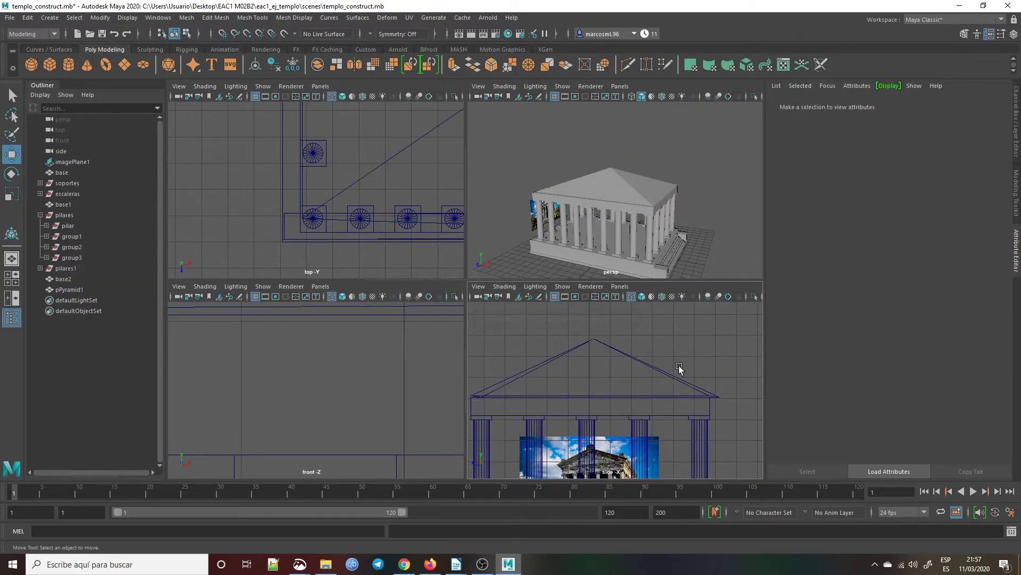
scroll(702, 355, up, 3)
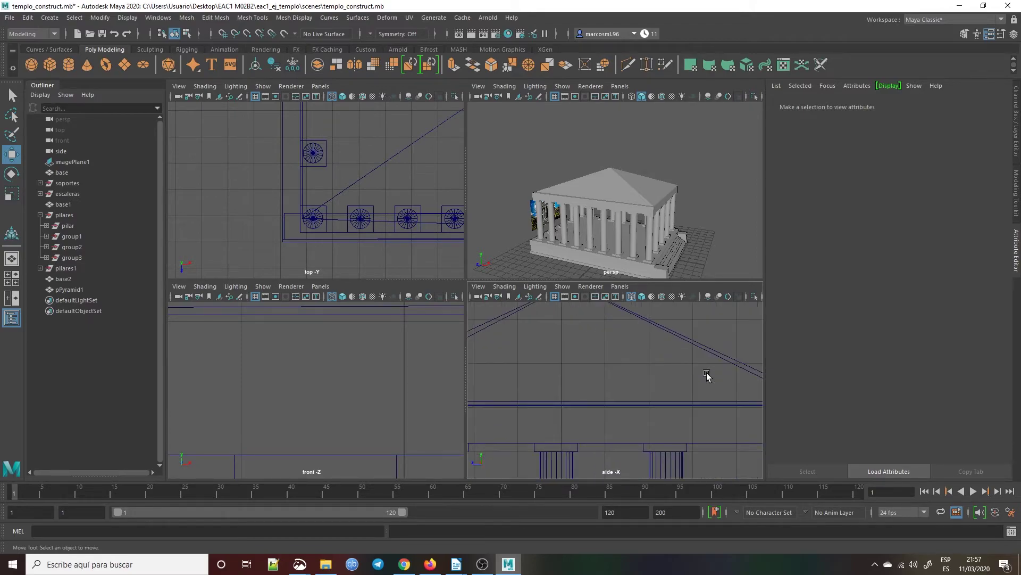
click(12, 259)
click(12, 317)
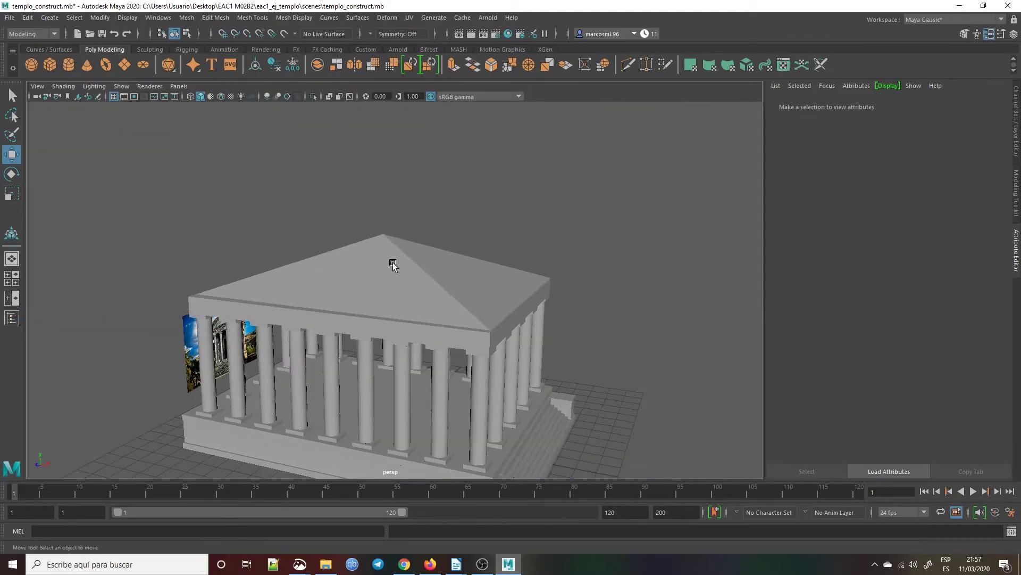
alt+drag(620, 317, 538, 310)
alt+right_drag(262, 366, 410, 422)
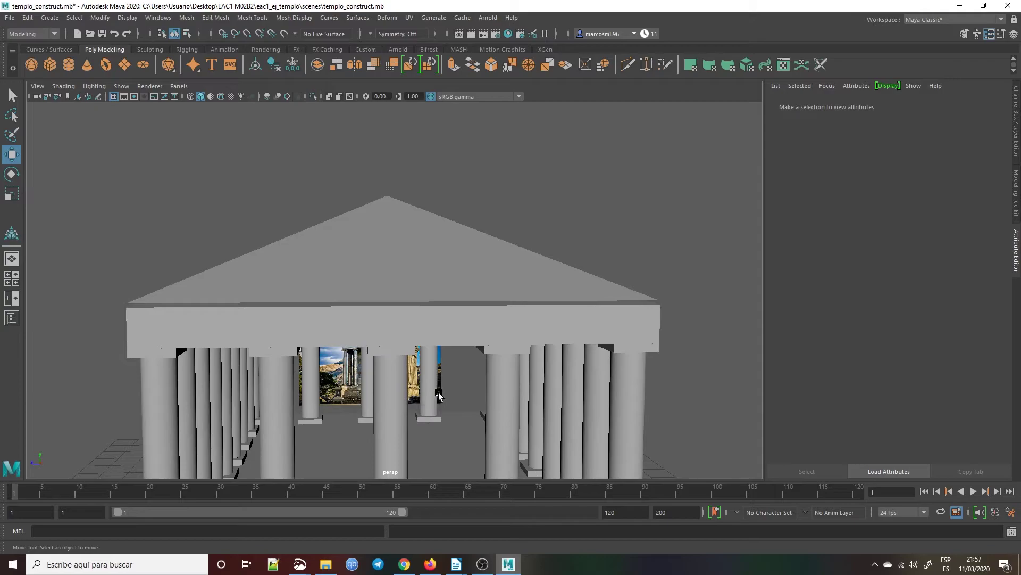
Show the Outliner, collapse the pilares group and identify which parts pilares, pilares1, base2 and pPyramid1 are.
click(13, 319)
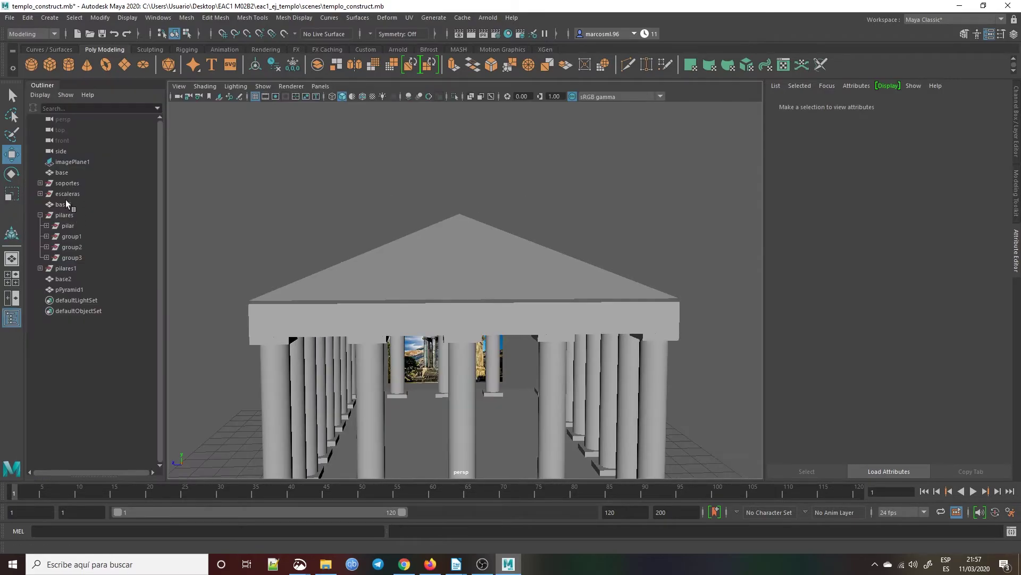
click(40, 214)
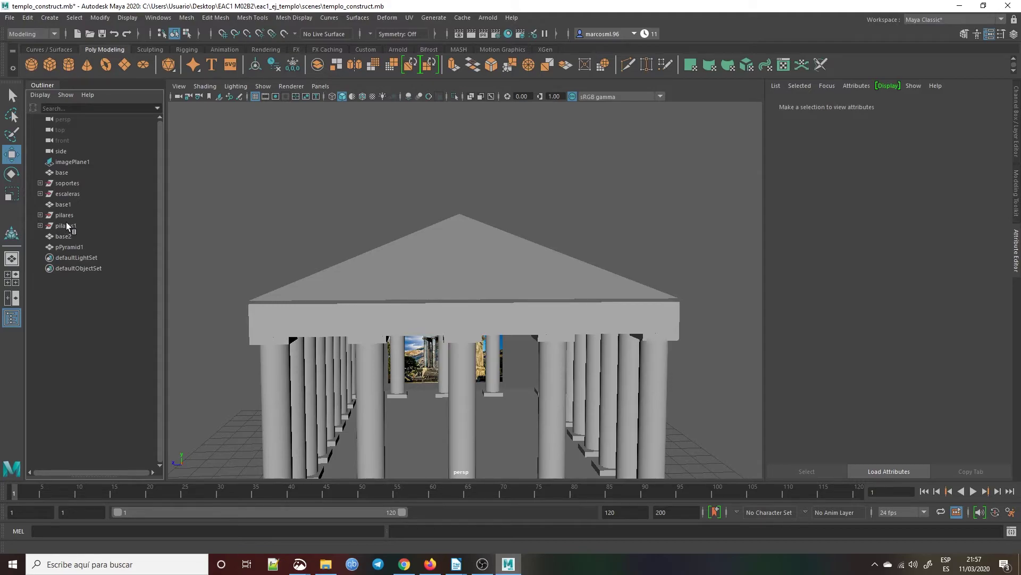
click(68, 226)
click(68, 215)
click(68, 225)
click(68, 215)
click(68, 225)
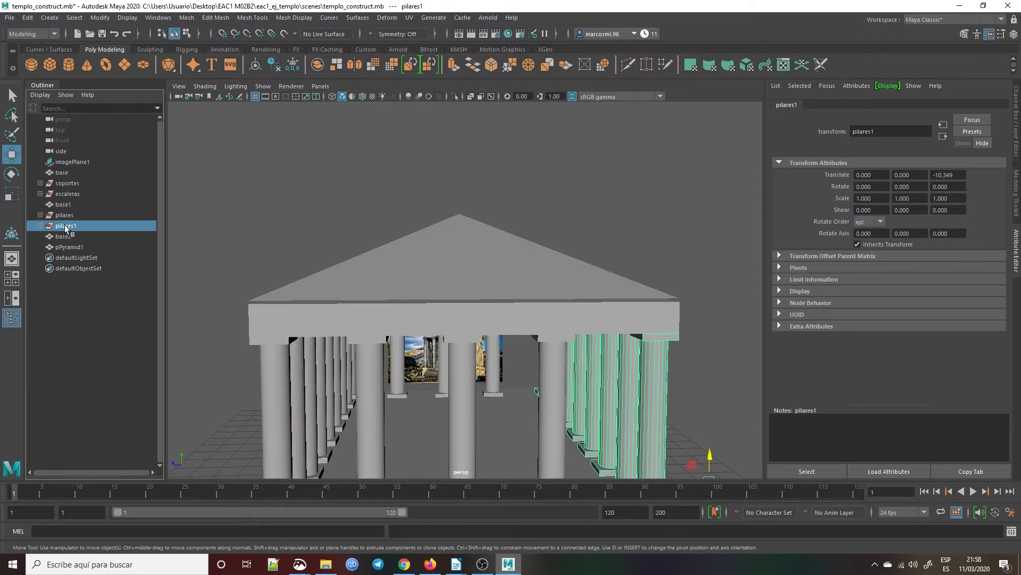
click(67, 236)
click(68, 247)
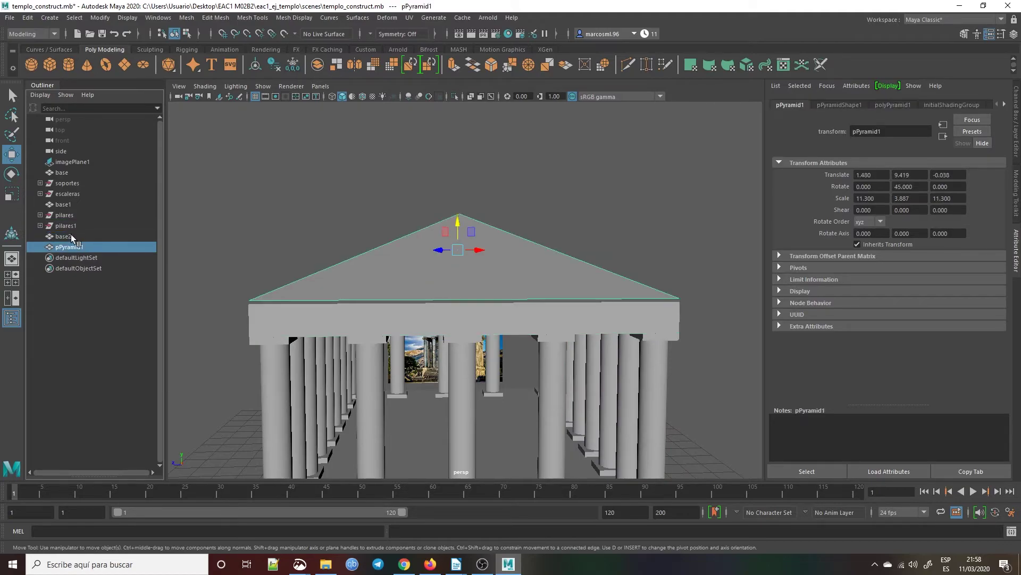
Hide the pPyramid1 roof and the base2 slab to expose the temple's interior.
click(70, 239)
click(73, 248)
key(h)
click(72, 237)
key(h)
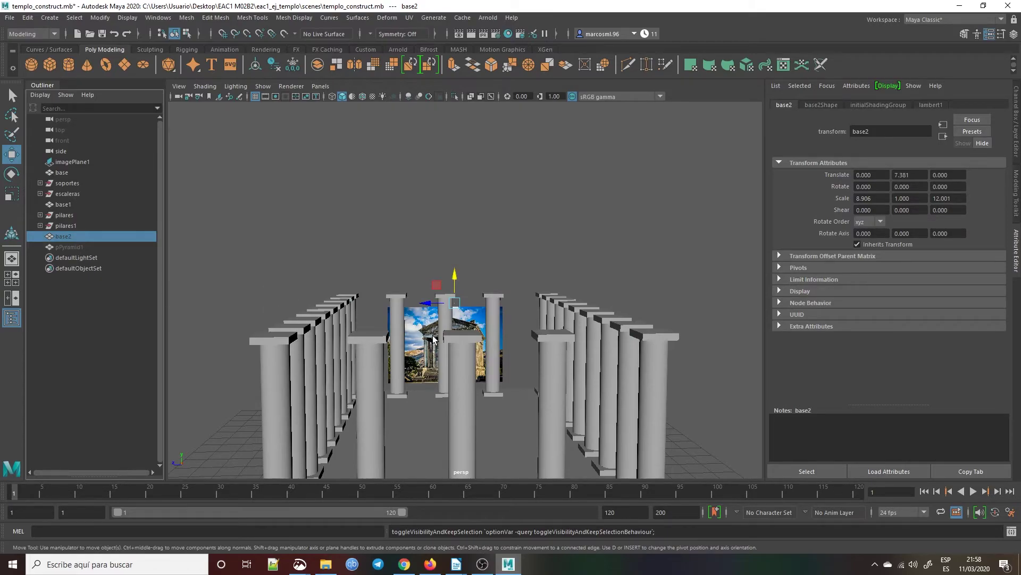
Try a polygon plane raised above the temple floor to about Y 2.92, and delete it.
mouse_move(479, 382)
alt+mouse_down()
mouse_move(490, 423)
mouse_move(491, 394)
alt+mouse_up()
click(488, 381)
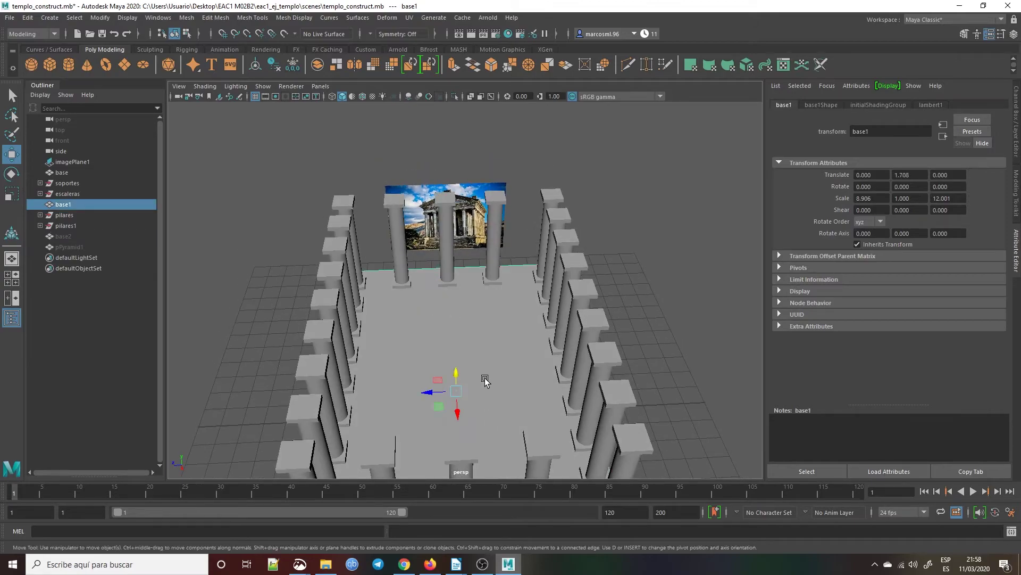
click(255, 342)
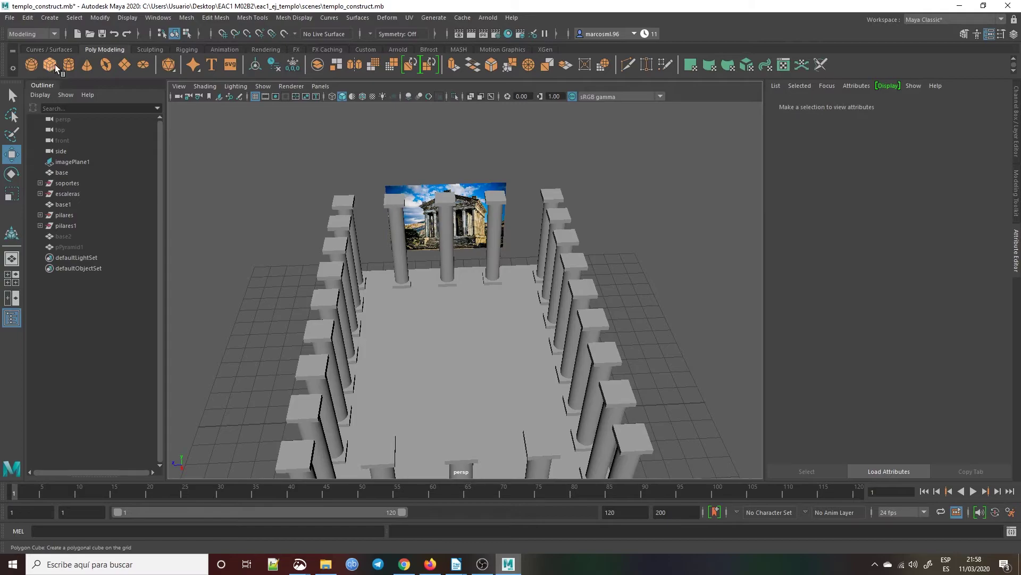
click(124, 64)
drag(459, 409, 459, 398)
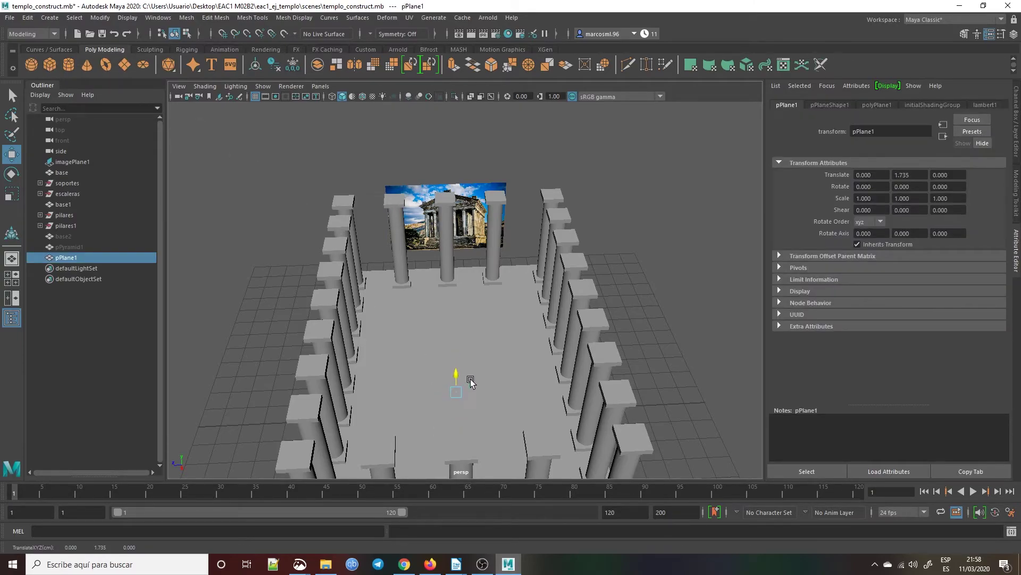
drag(473, 376, 475, 378)
middle_drag(477, 376, 479, 360)
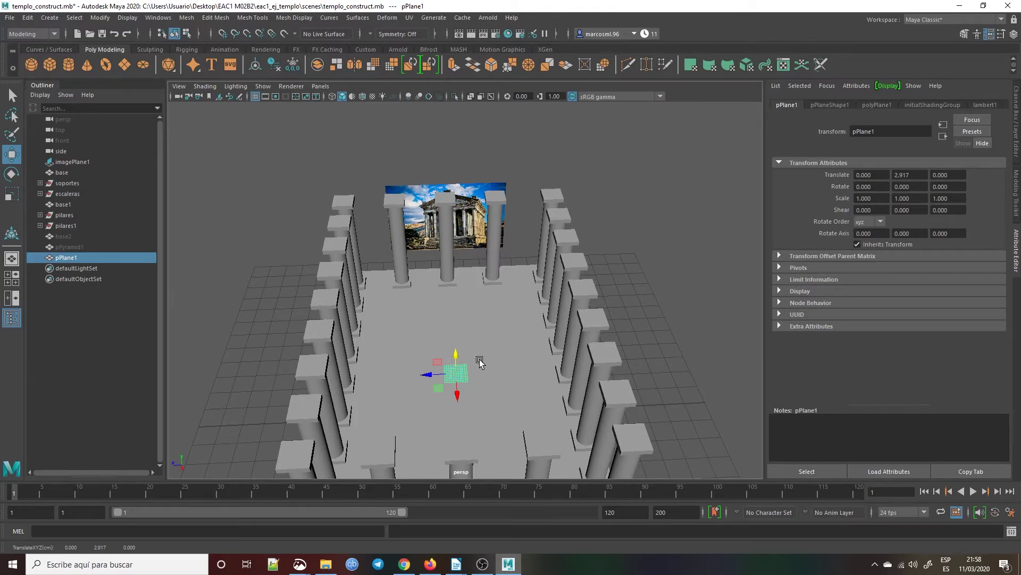
key(Delete)
Create a polygon cube and raise it above the temple floor at the centre of the building.
click(55, 61)
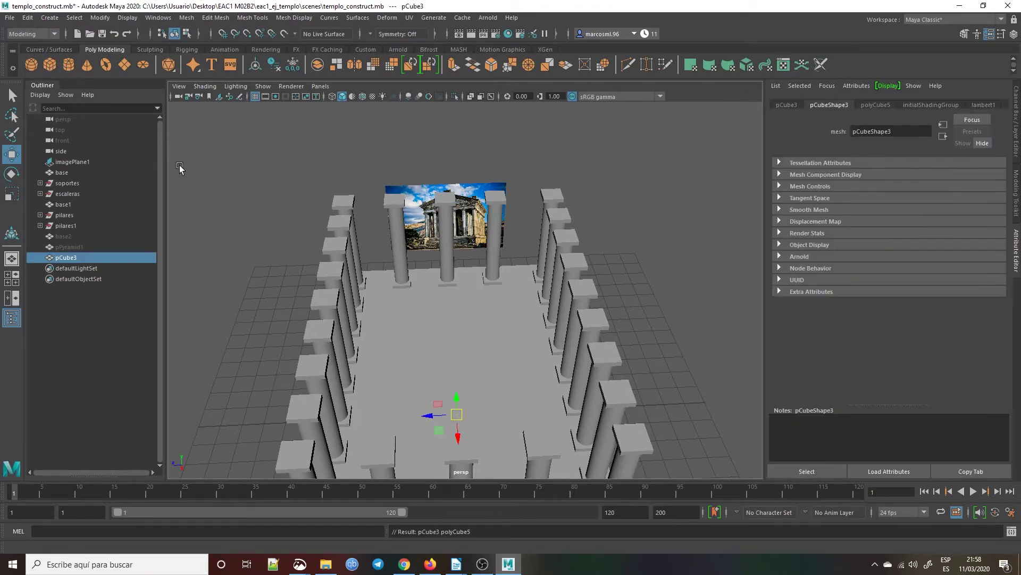
drag(463, 403, 479, 370)
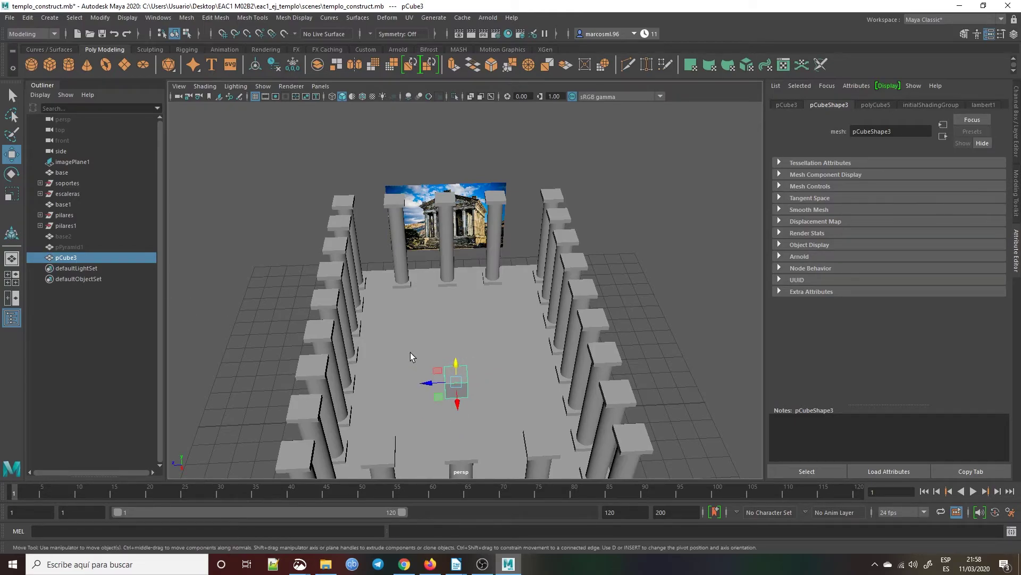
alt+drag(462, 351, 463, 338)
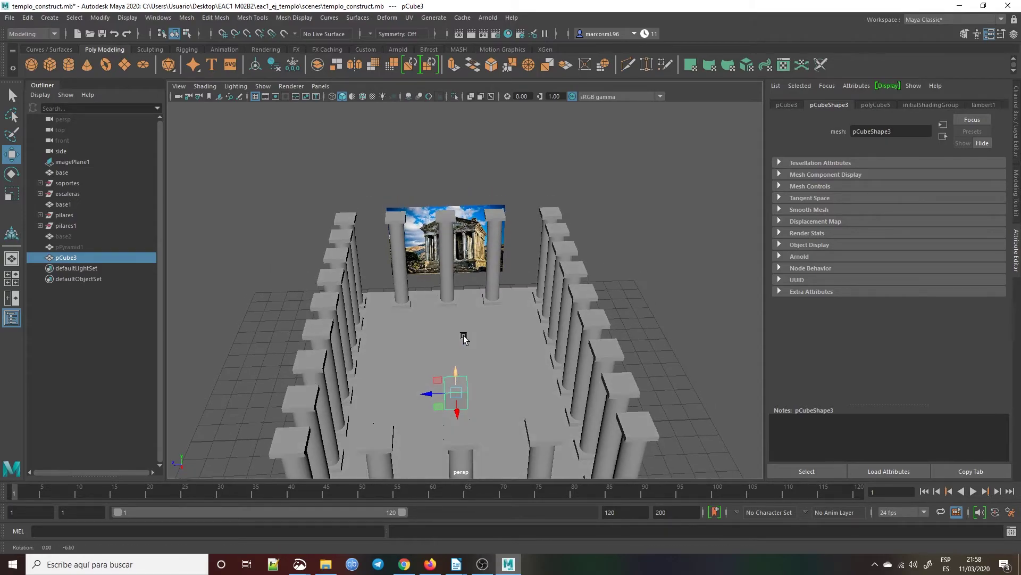
Align the cube's base with the temple floor in the front view, at about Y 2.33.
click(11, 282)
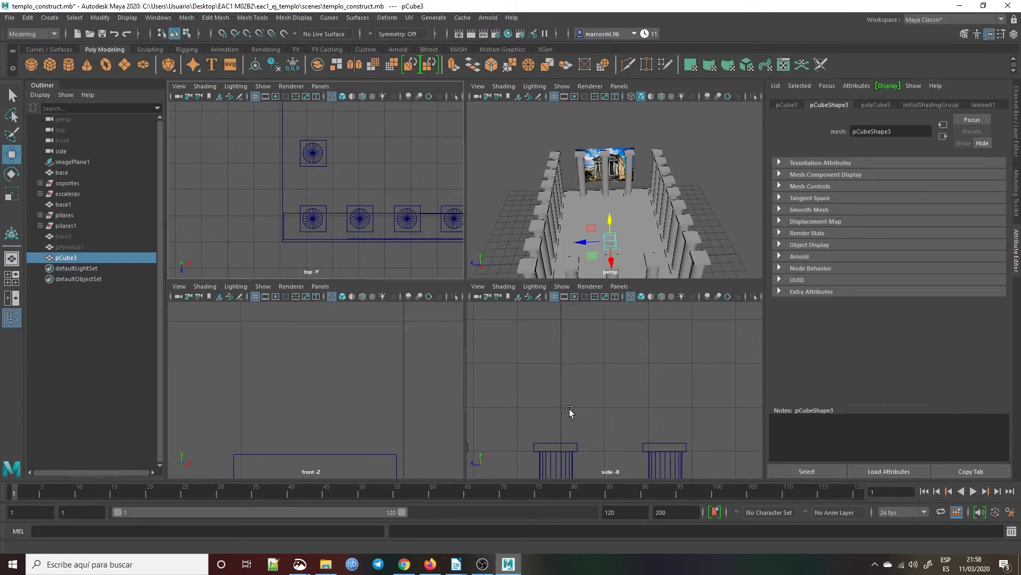
alt+middle_drag(569, 411, 629, 379)
alt+middle_drag(407, 404, 293, 400)
scroll(331, 462, up, 2)
alt+middle_drag(346, 439, 346, 372)
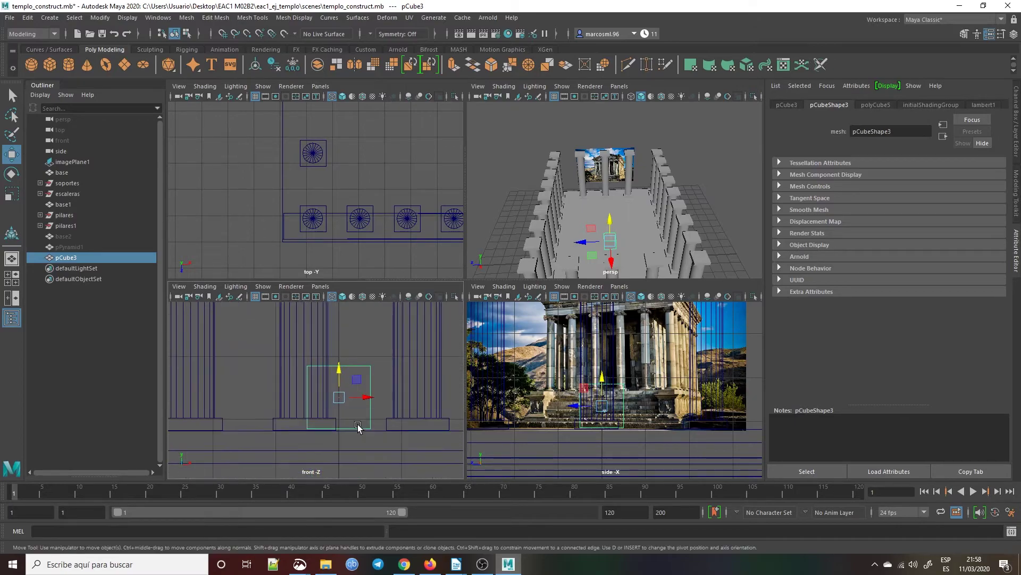
drag(341, 372, 350, 373)
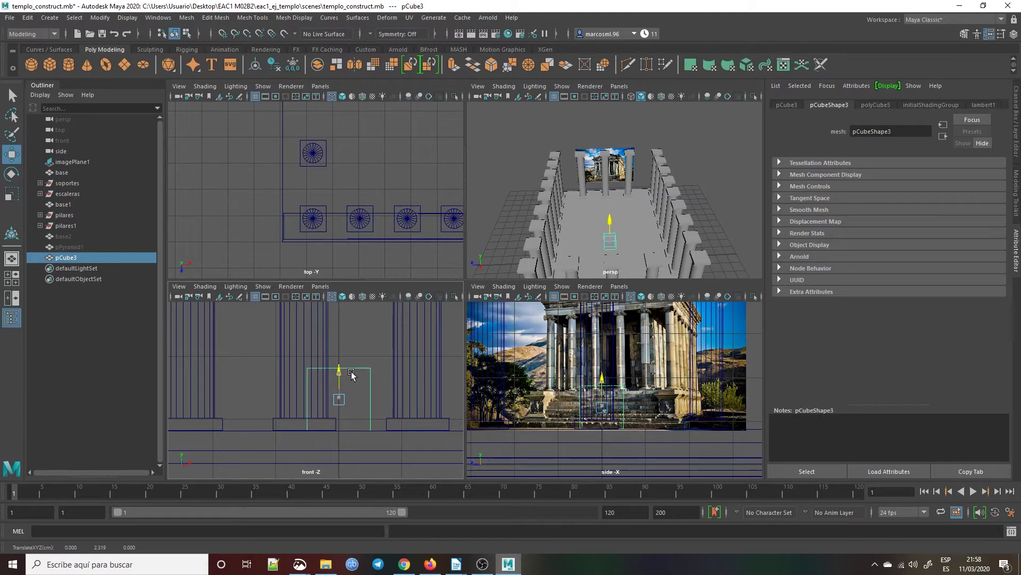
drag(351, 374, 351, 374)
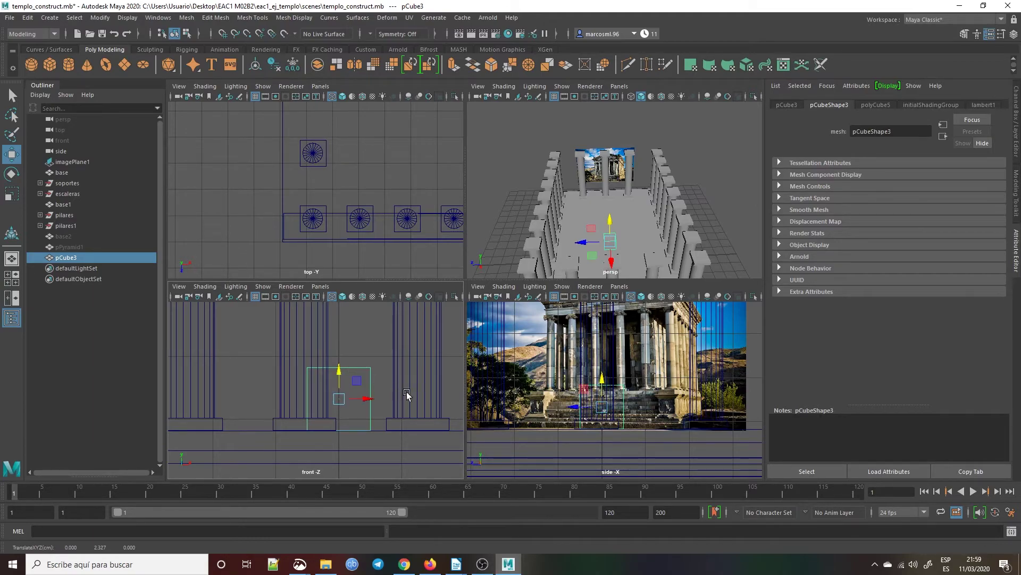
Enlarge the perspective view around the pCube3 cube and switch the cube to face editing.
scroll(330, 388, down, 5)
scroll(399, 366, up, 3)
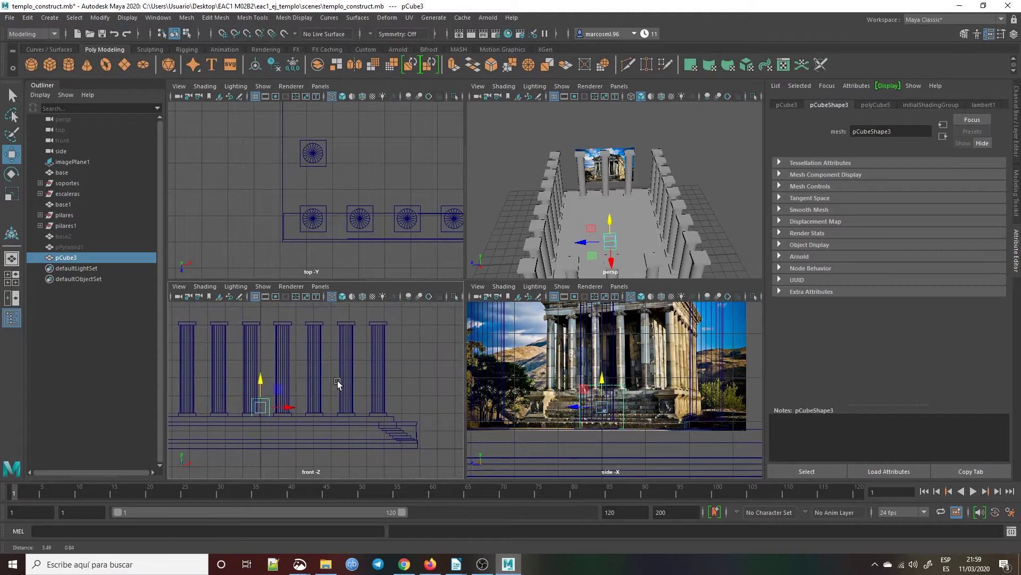
click(79, 269)
click(83, 257)
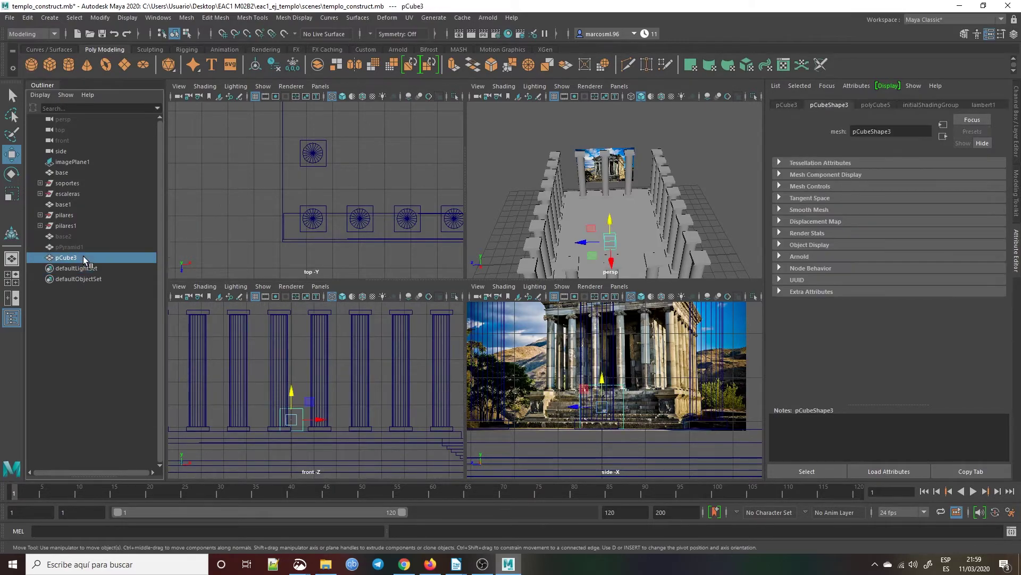
key(space)
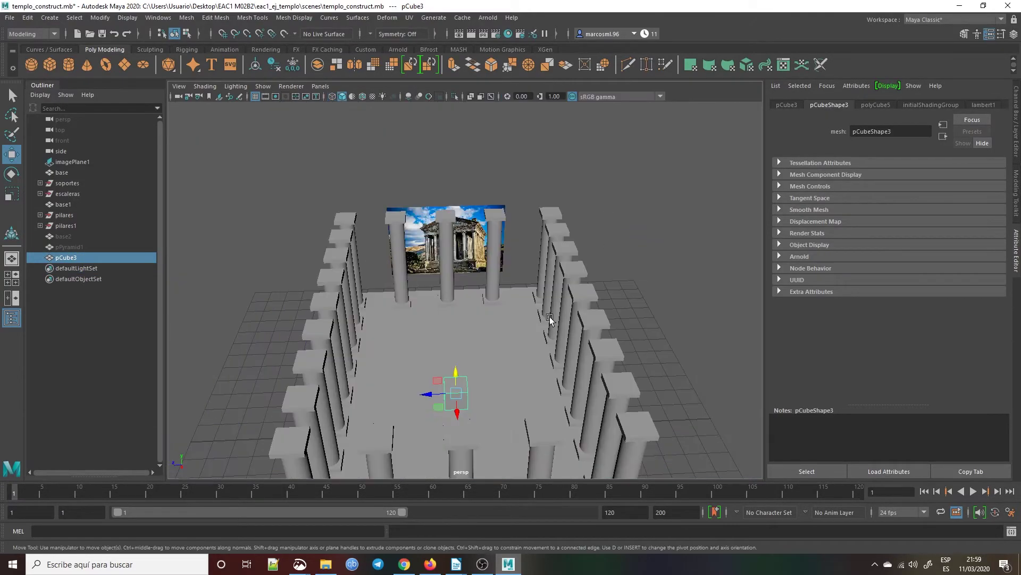
scroll(452, 429, up, 3)
alt+middle_drag(451, 428, 452, 332)
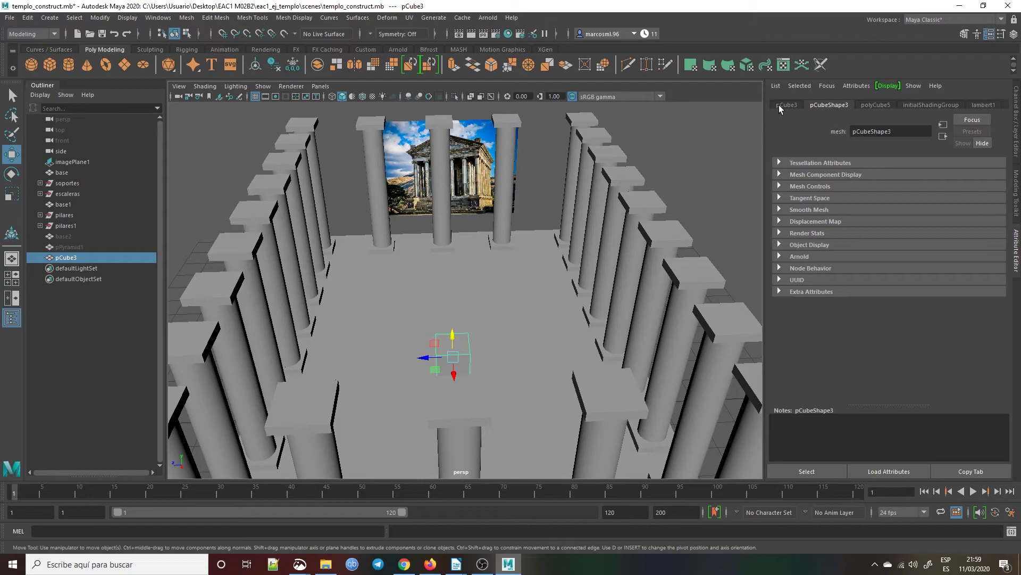
right_drag(455, 346, 454, 303)
click(482, 565)
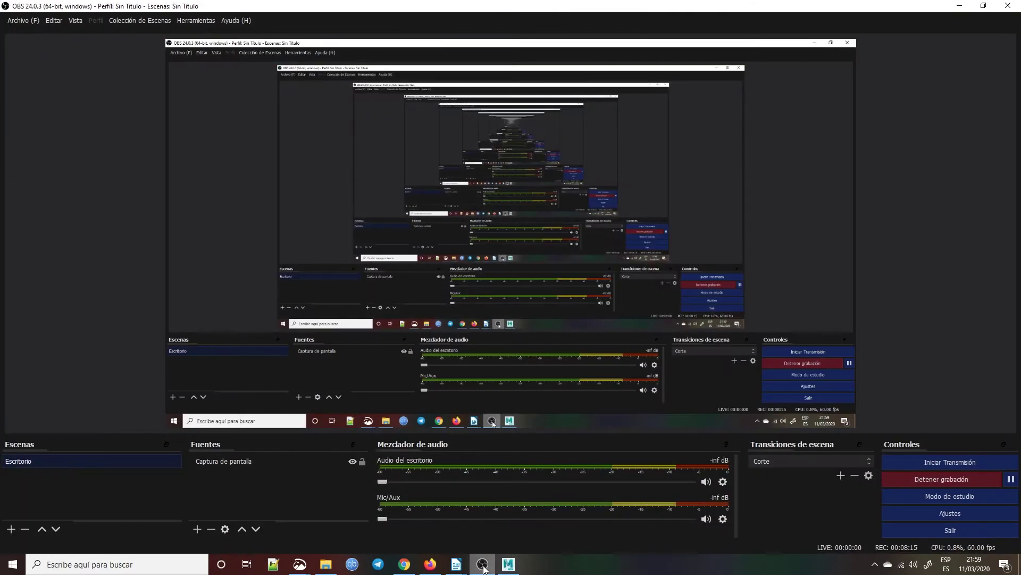
click(482, 565)
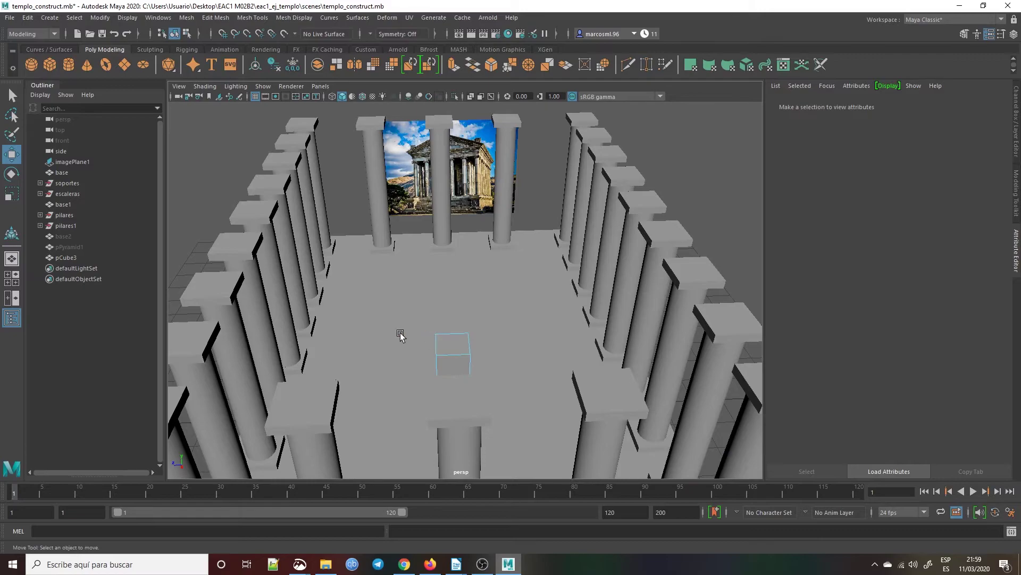
Raise the top face of pCube3 to the height of the column capitals.
click(449, 344)
drag(452, 326, 453, 304)
drag(450, 264, 484, 235)
scroll(484, 235, up, 3)
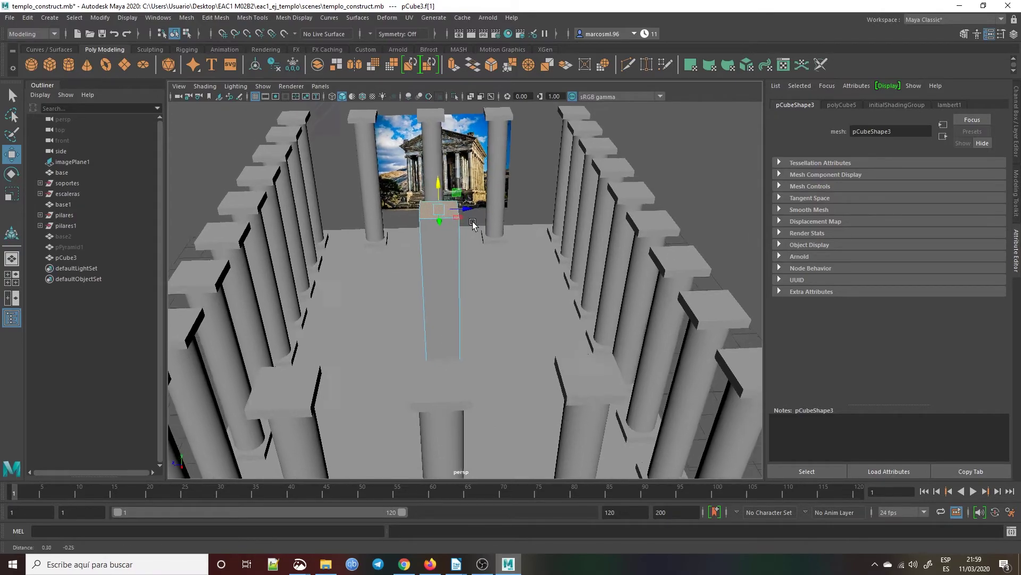
scroll(466, 210, up, 3)
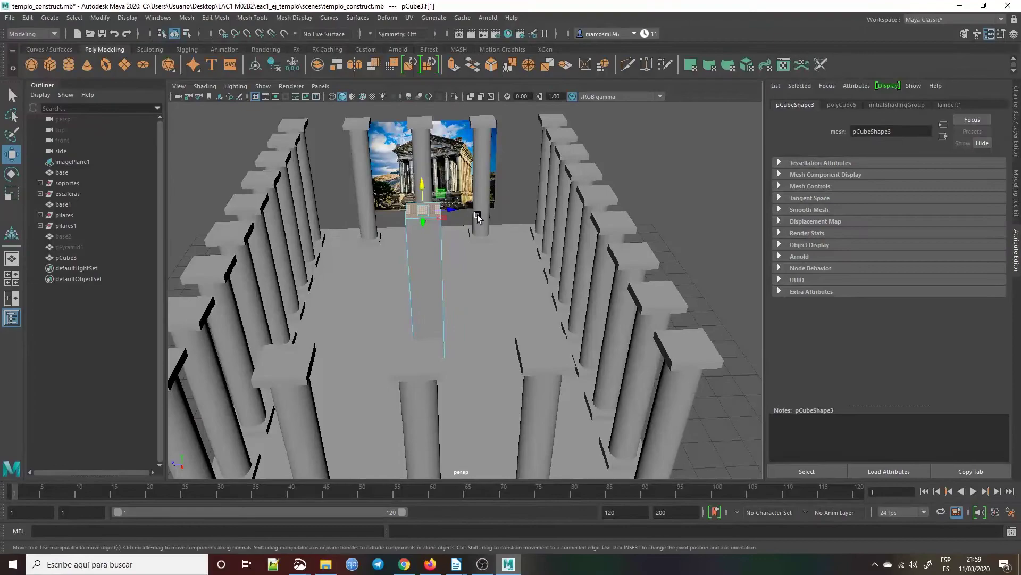
alt+drag(481, 220, 357, 196)
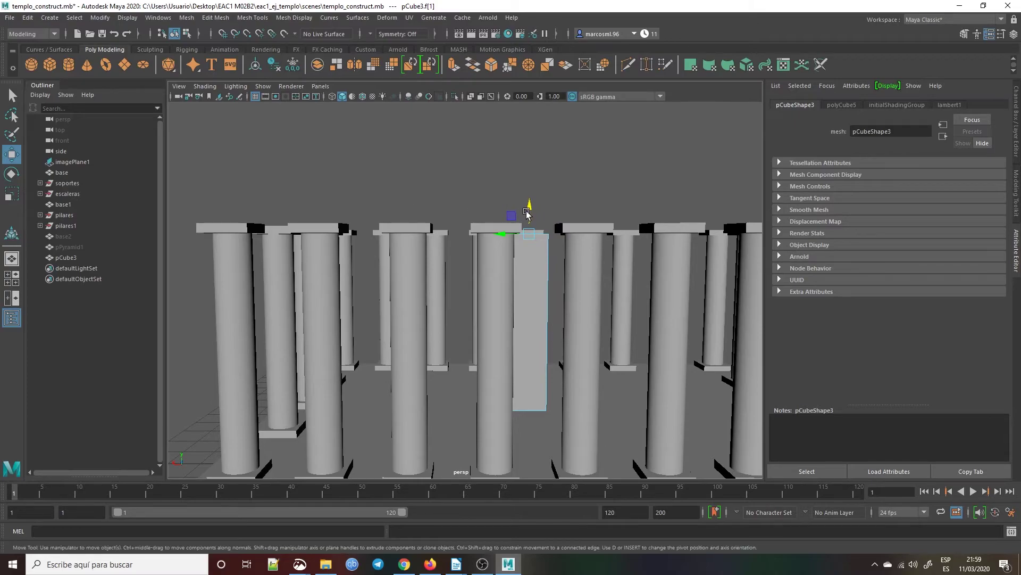
alt+drag(529, 211, 634, 240)
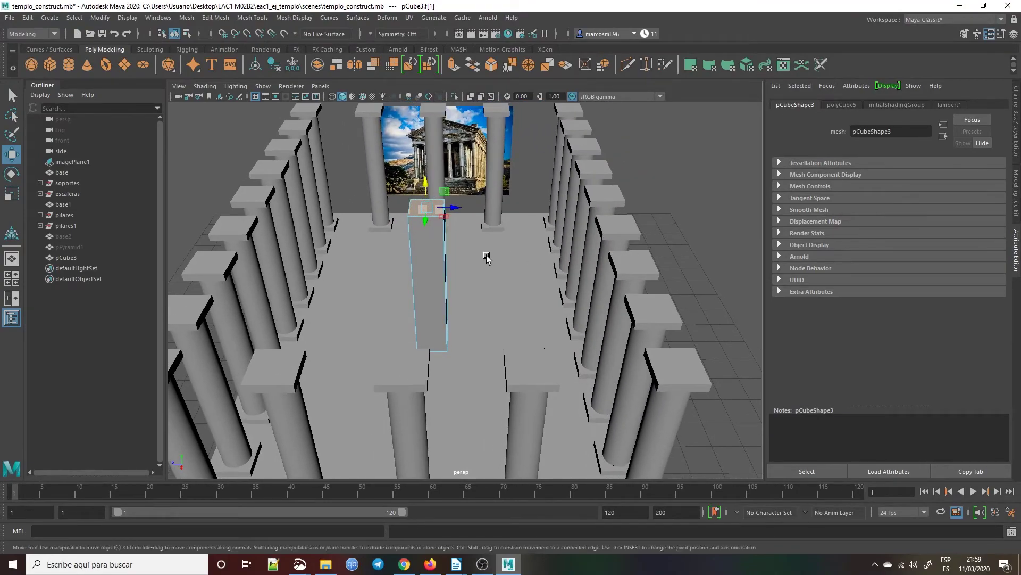
Stretch pCube3 along the temple's length by moving its end faces out toward the front and rear columns.
click(432, 260)
alt+drag(438, 250, 547, 278)
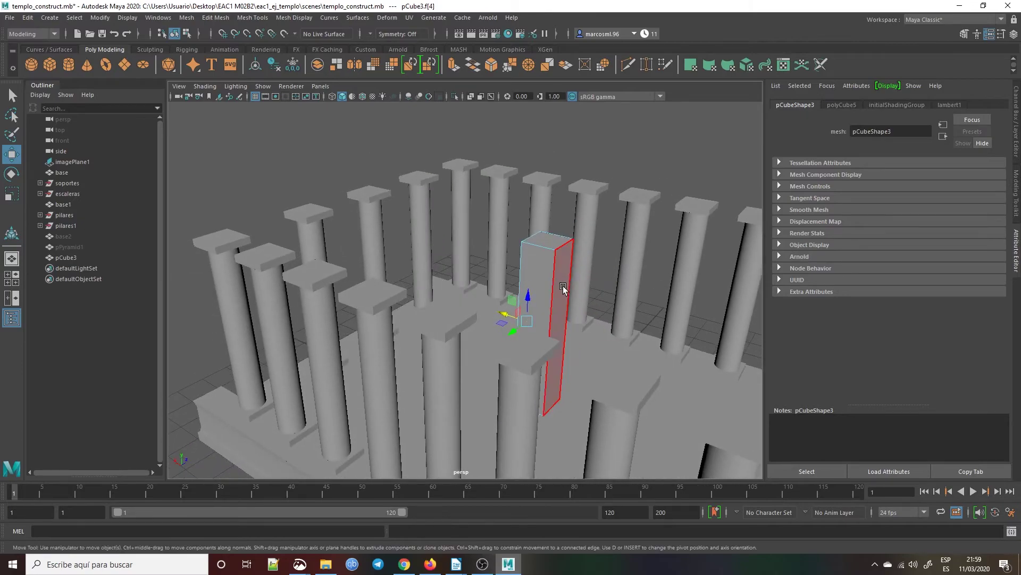
shift+click(564, 287)
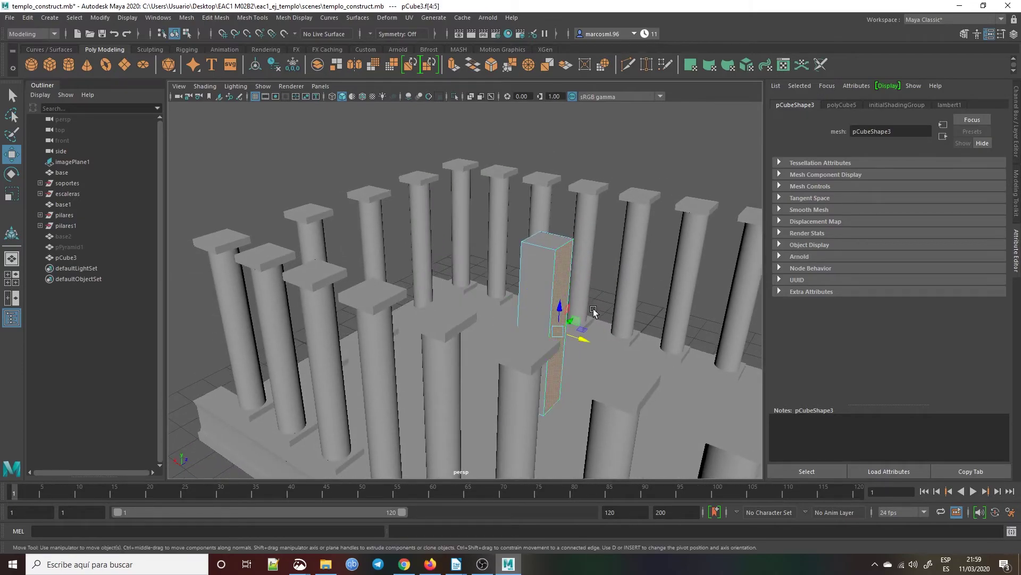
alt+drag(597, 311, 508, 343)
drag(635, 243, 638, 240)
alt+drag(525, 308, 624, 247)
click(500, 299)
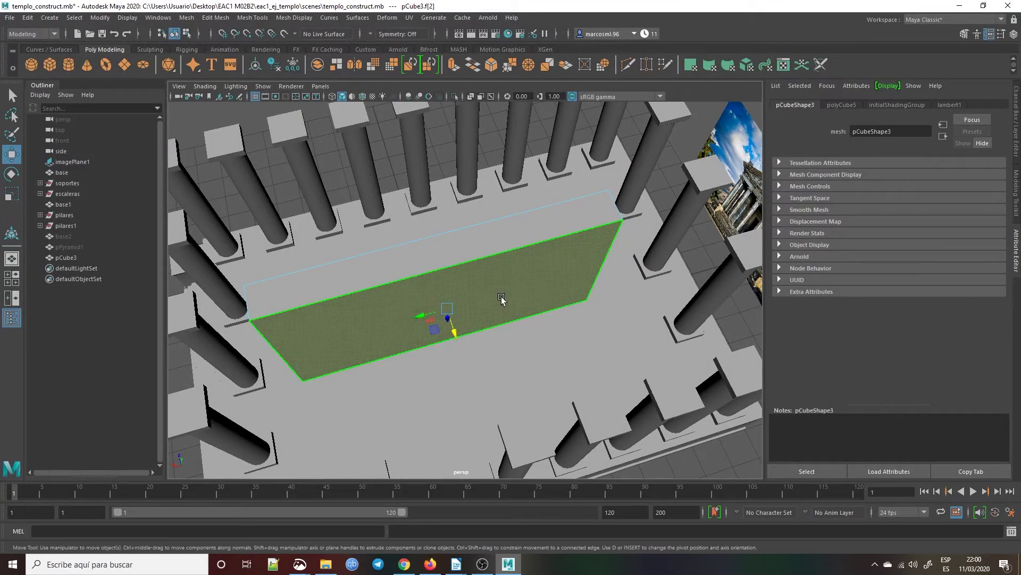
Widen pCube3 by moving its long side faces toward the side colonnades, and return to object selection.
alt+drag(372, 253, 518, 318)
click(509, 352)
alt+drag(425, 361, 290, 346)
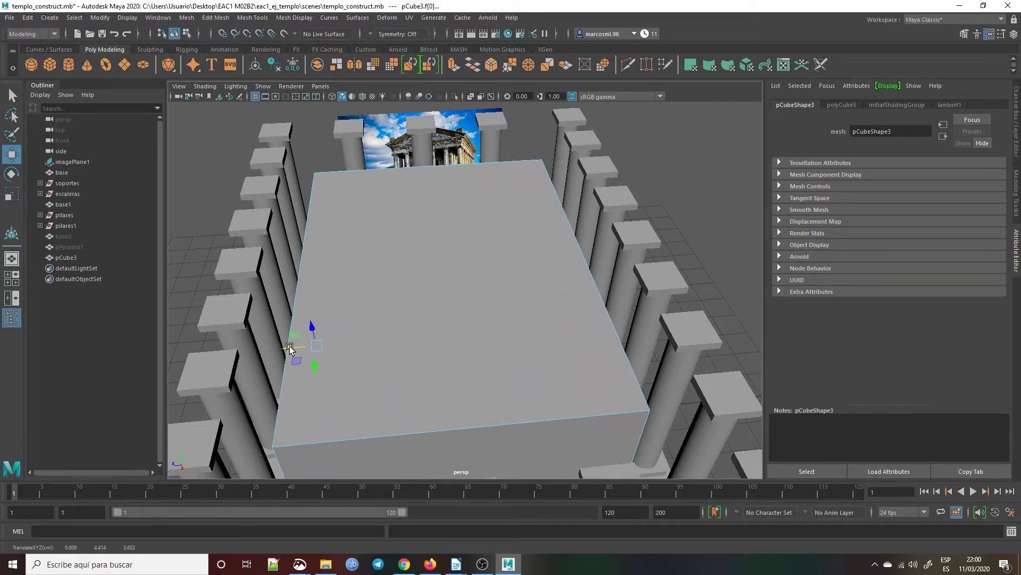
alt+drag(479, 360, 477, 328)
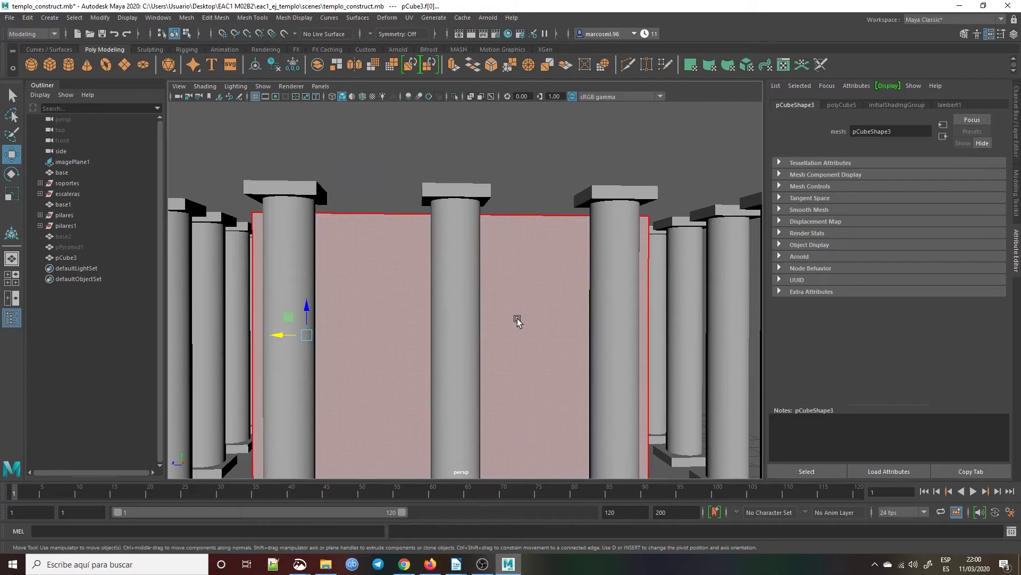
alt+drag(541, 160, 530, 186)
click(517, 262)
ctrl+click(558, 307)
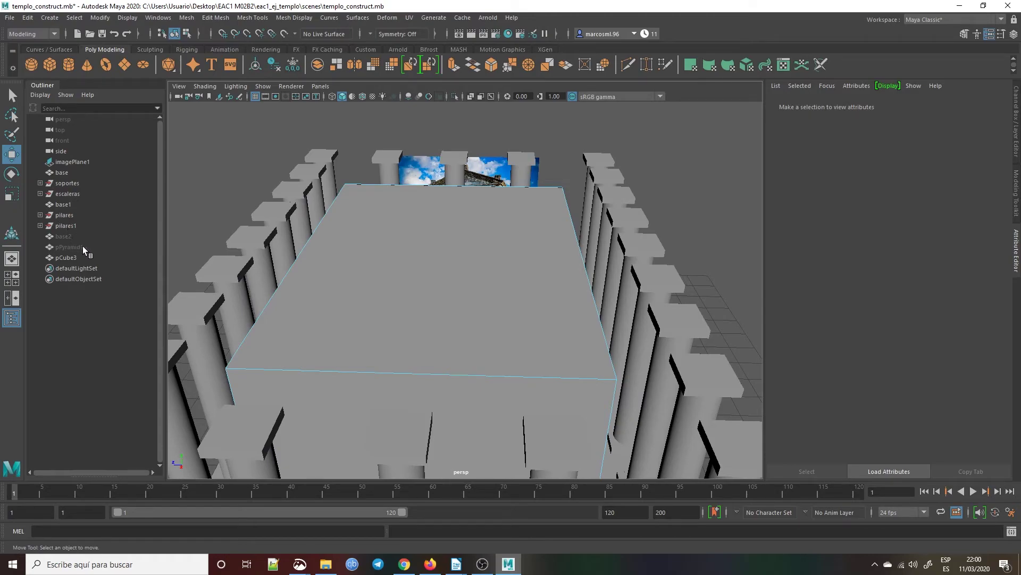
alt+right_drag(484, 271, 509, 255)
mouse_move(519, 281)
alt+mouse_down()
mouse_move(530, 304)
mouse_move(534, 274)
alt+mouse_up()
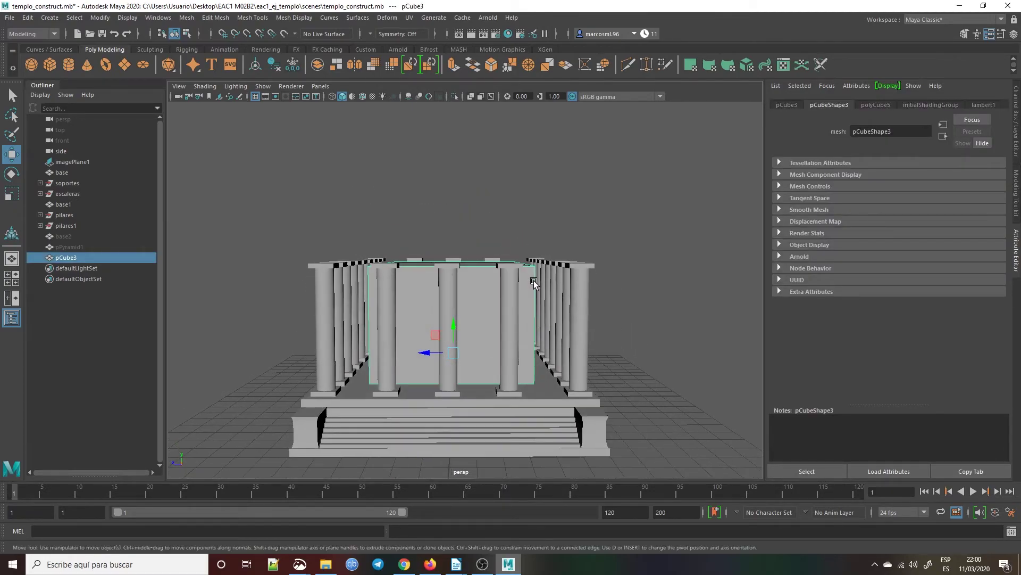
Show the hidden pPyramid1 roof and base2 slab again.
click(76, 247)
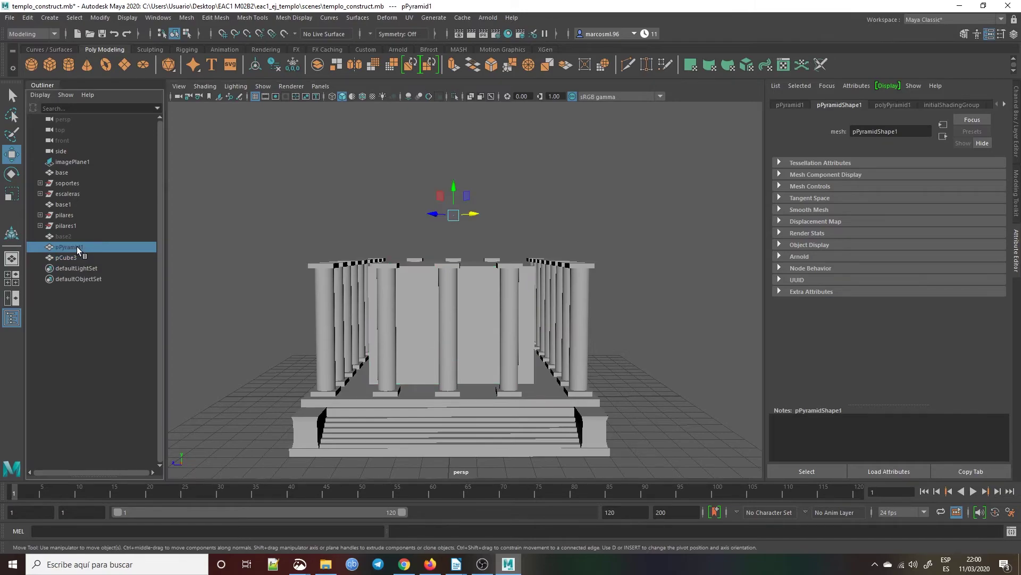
key(h)
click(66, 236)
key(h)
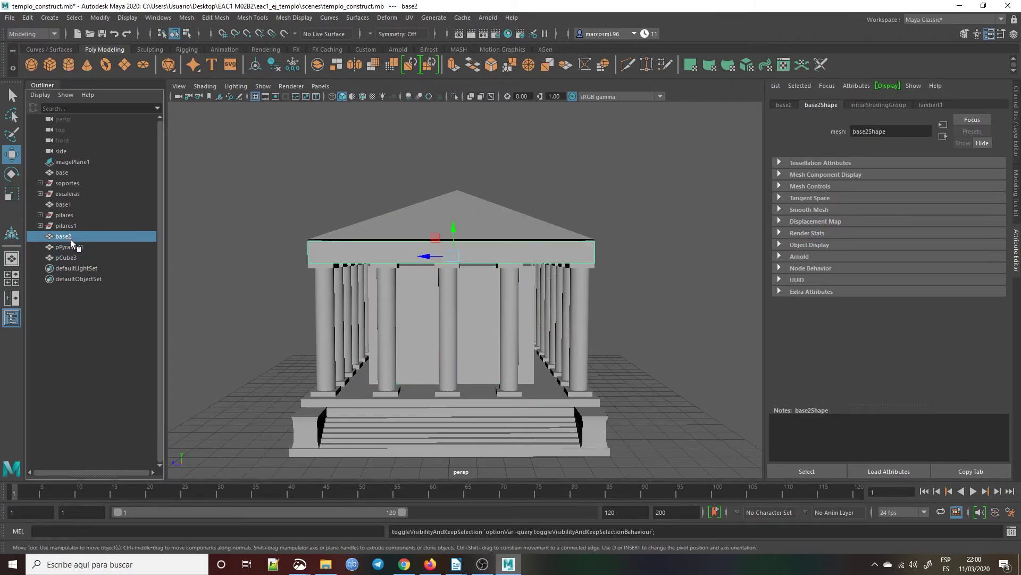
click(213, 243)
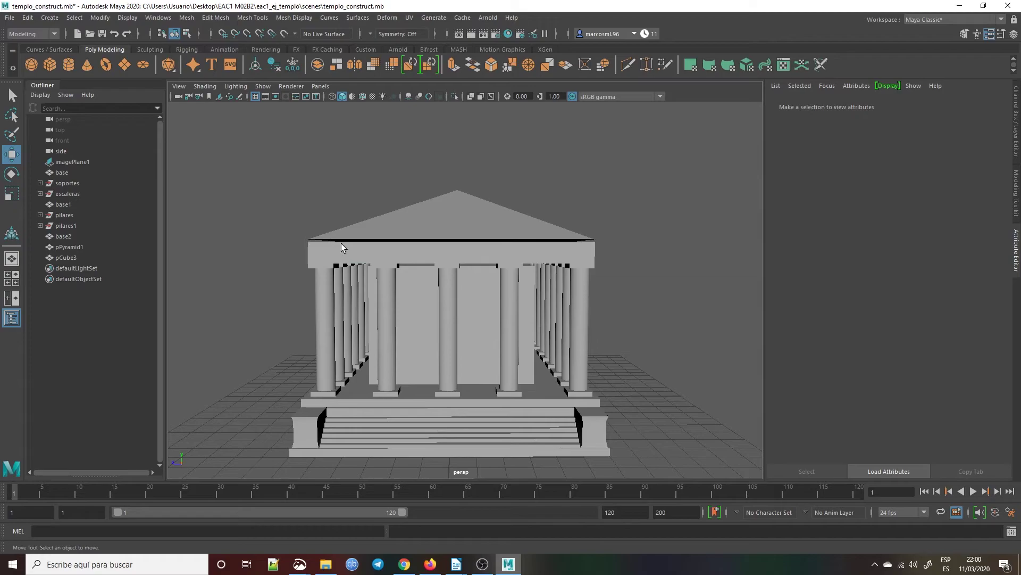
mouse_move(354, 266)
alt+mouse_down()
mouse_move(341, 254)
mouse_move(339, 307)
mouse_move(415, 314)
mouse_move(511, 298)
mouse_move(477, 281)
mouse_move(357, 288)
mouse_move(355, 267)
mouse_move(366, 271)
alt+mouse_up()
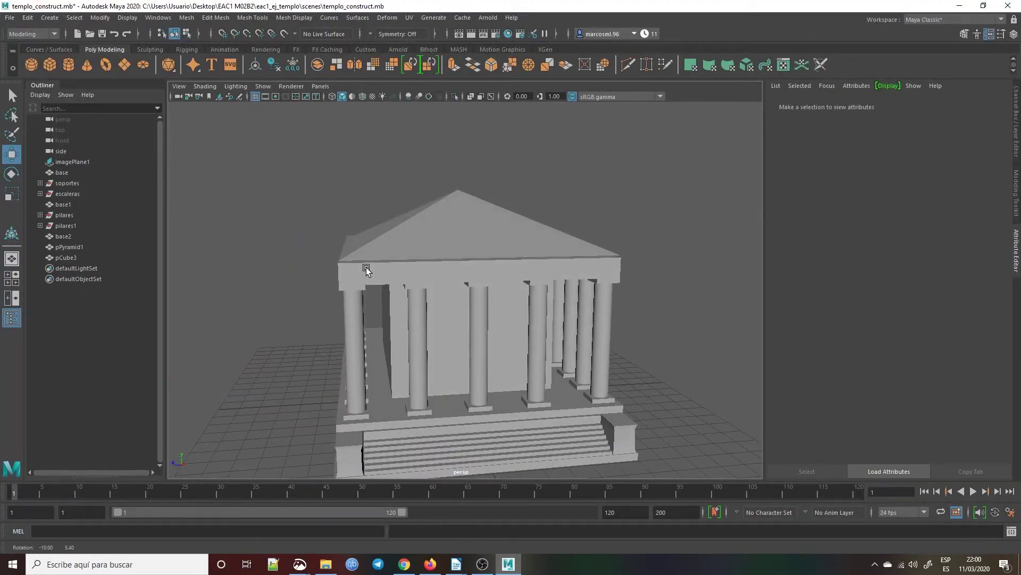
Switch the pPyramid1 roof to vertex editing and shift its front corner vertex outward over the slab.
click(378, 251)
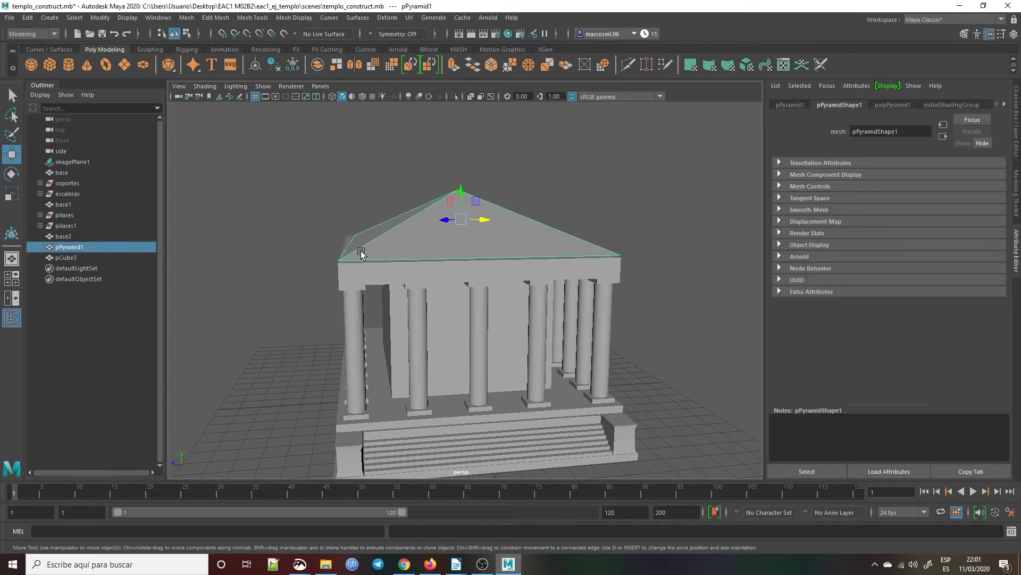
alt+drag(405, 250, 406, 256)
click(482, 564)
click(482, 565)
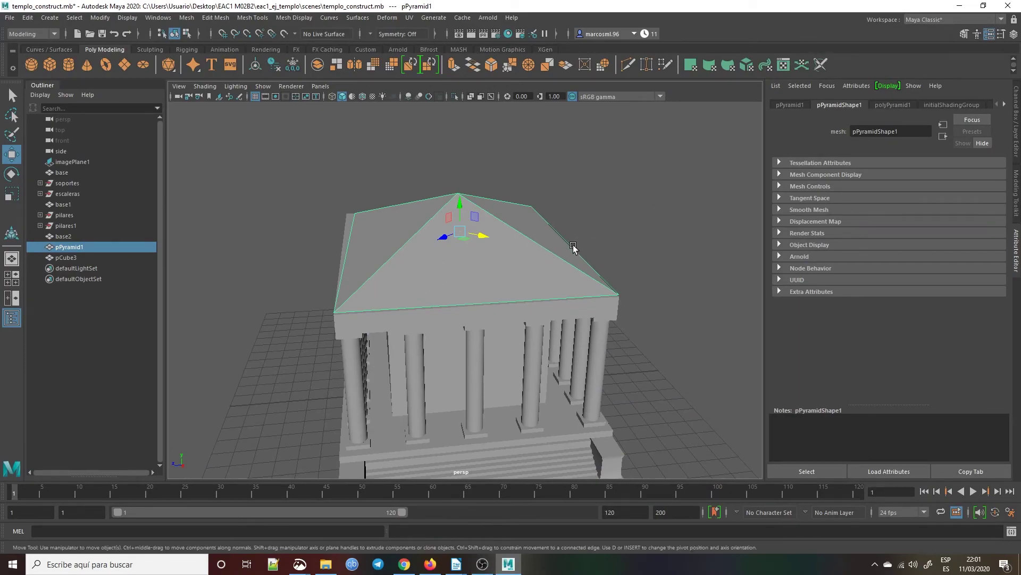
right_click(501, 256)
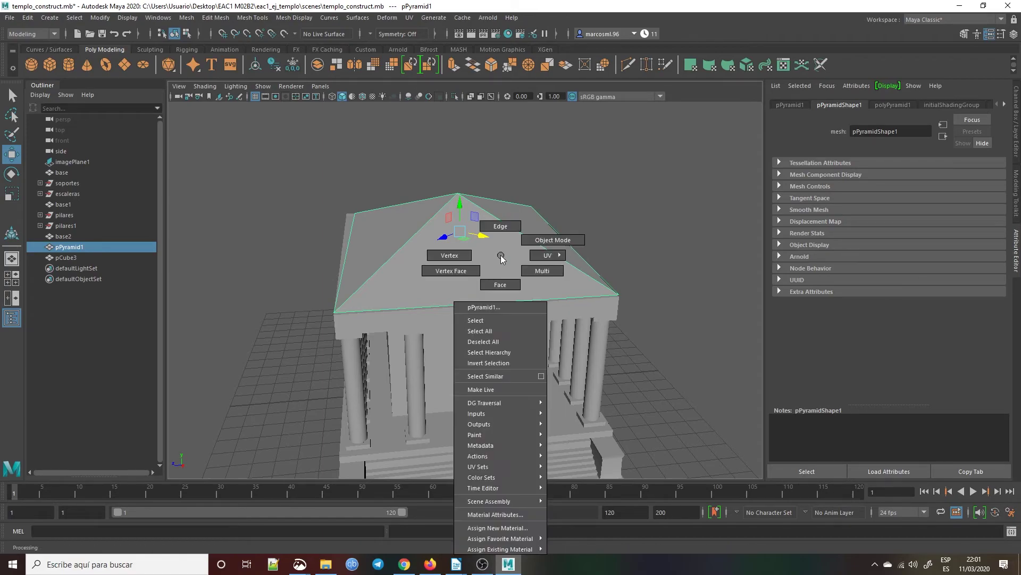
click(450, 256)
scroll(320, 319, up, 4)
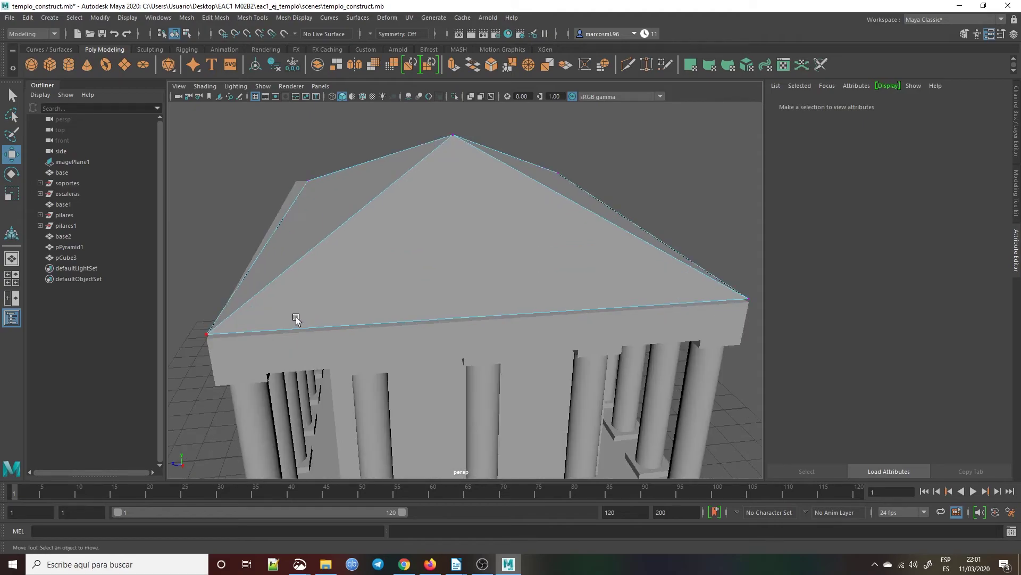
alt+drag(297, 319, 319, 308)
scroll(331, 289, up, 2)
click(349, 275)
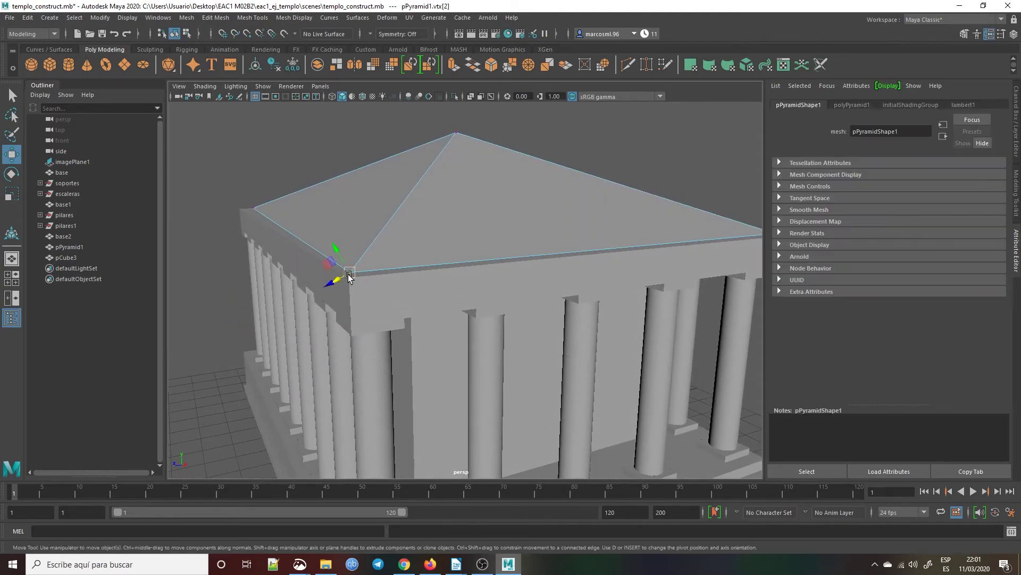
alt+drag(330, 302, 374, 317)
mouse_move(487, 315)
mouse_down()
mouse_move(550, 292)
mouse_move(530, 292)
mouse_up()
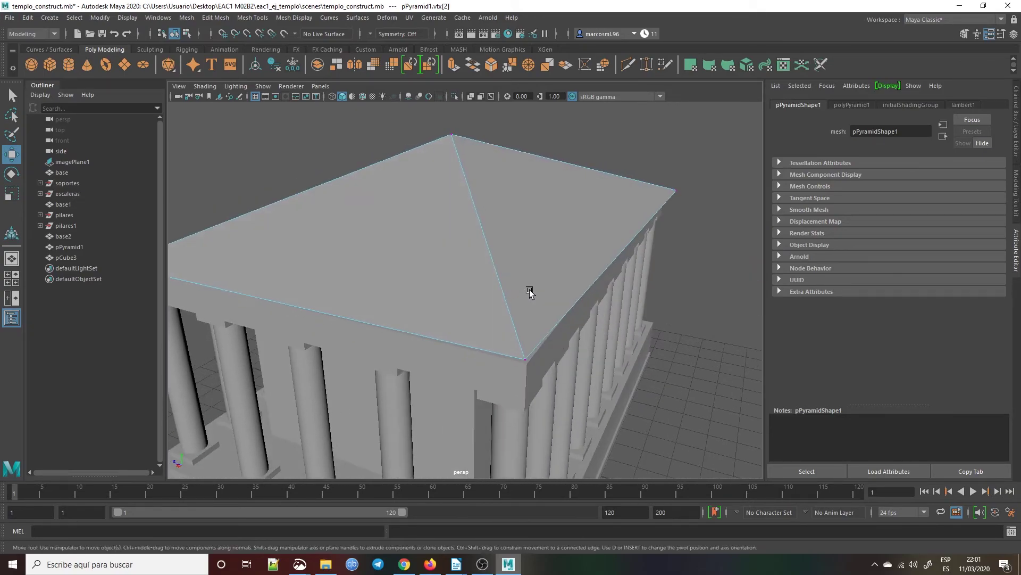
Move the adjacent roof corner vertex (vtx[3]) outward past the slab's corner.
mouse_move(528, 373)
mouse_down()
mouse_move(495, 383)
mouse_move(510, 379)
mouse_up()
drag(325, 292, 346, 358)
drag(374, 464, 351, 455)
alt+drag(431, 461, 440, 432)
scroll(361, 379, up, 3)
drag(357, 322, 356, 333)
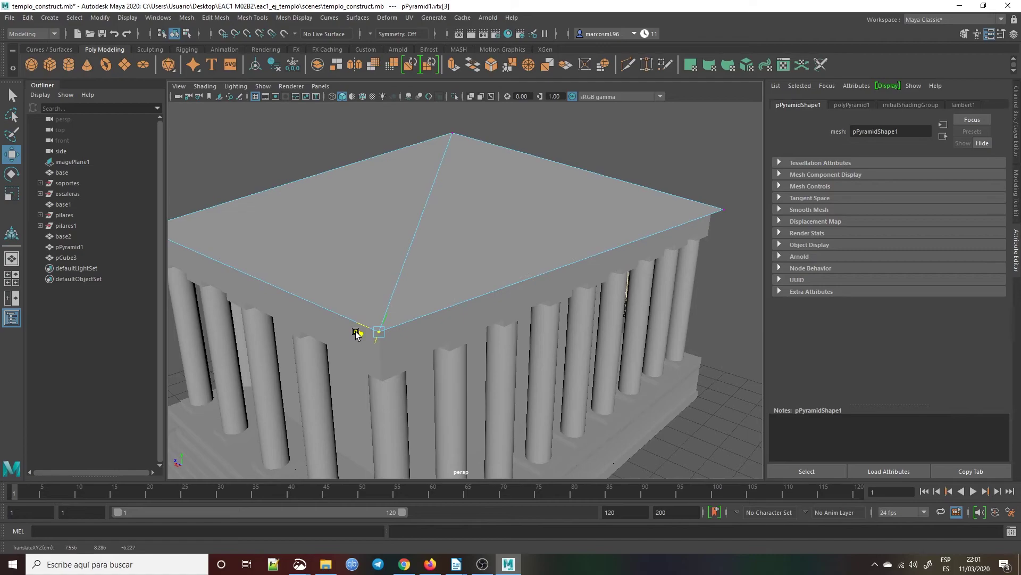
Return the pPyramid1 roof to vertex editing and move the next corner vertex (vtx[0]) outward past the slab.
alt+drag(614, 261, 564, 263)
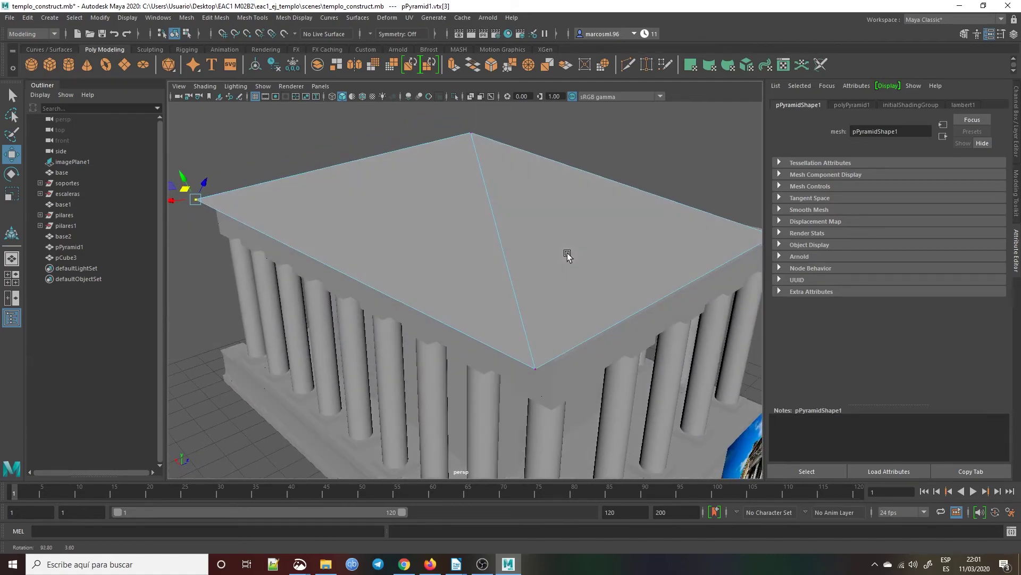
click(533, 368)
drag(581, 425, 602, 416)
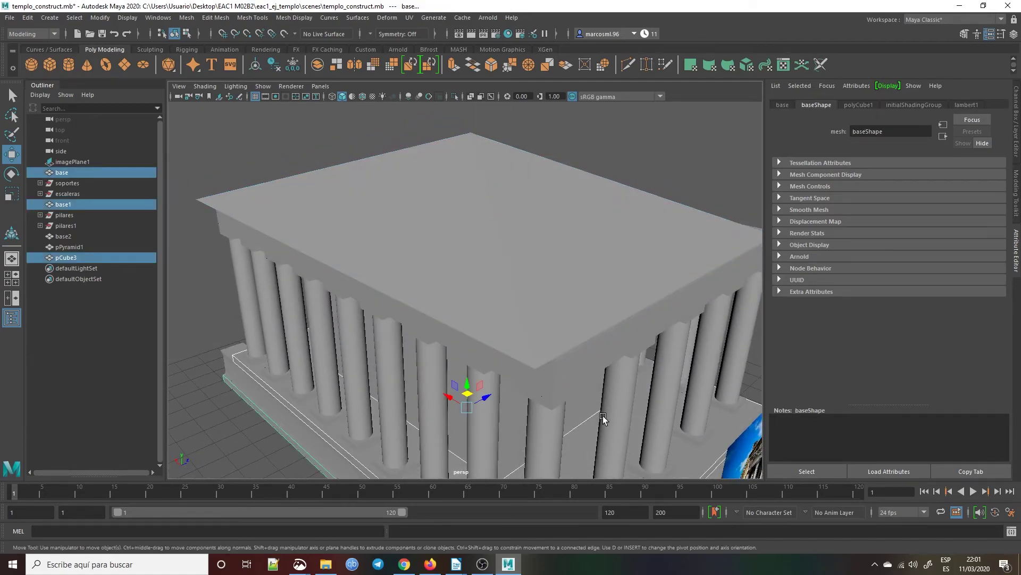
click(528, 341)
right_click(546, 253)
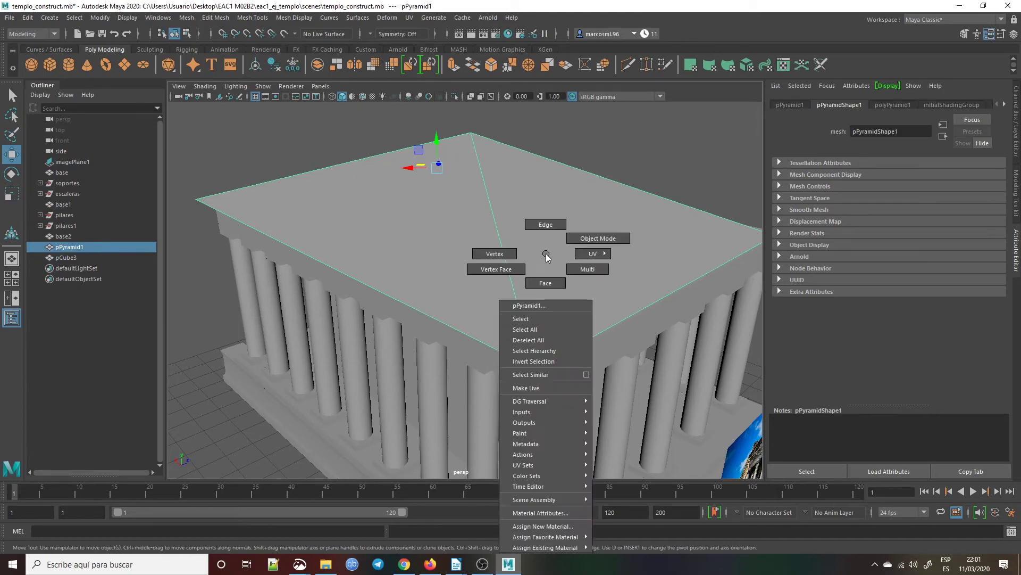
right_click(546, 253)
click(511, 252)
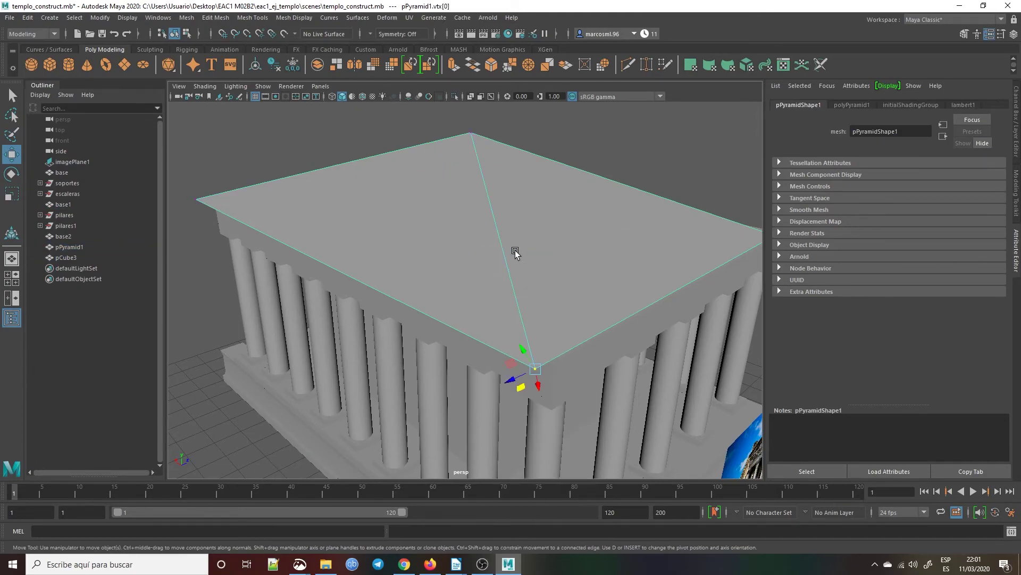
click(535, 369)
drag(521, 390, 541, 378)
Refine the position of the vtx[0] roof corner from the rear, checking it against the slab in wireframe.
mouse_move(610, 381)
alt+mouse_down()
mouse_move(477, 419)
mouse_move(413, 408)
alt+mouse_up()
alt+drag(502, 420, 515, 398)
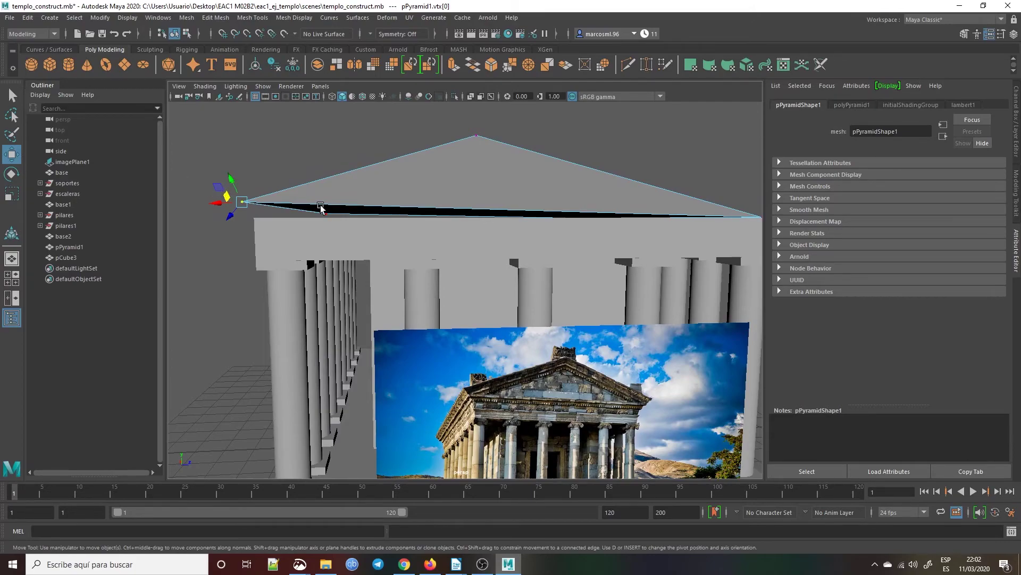
key(4)
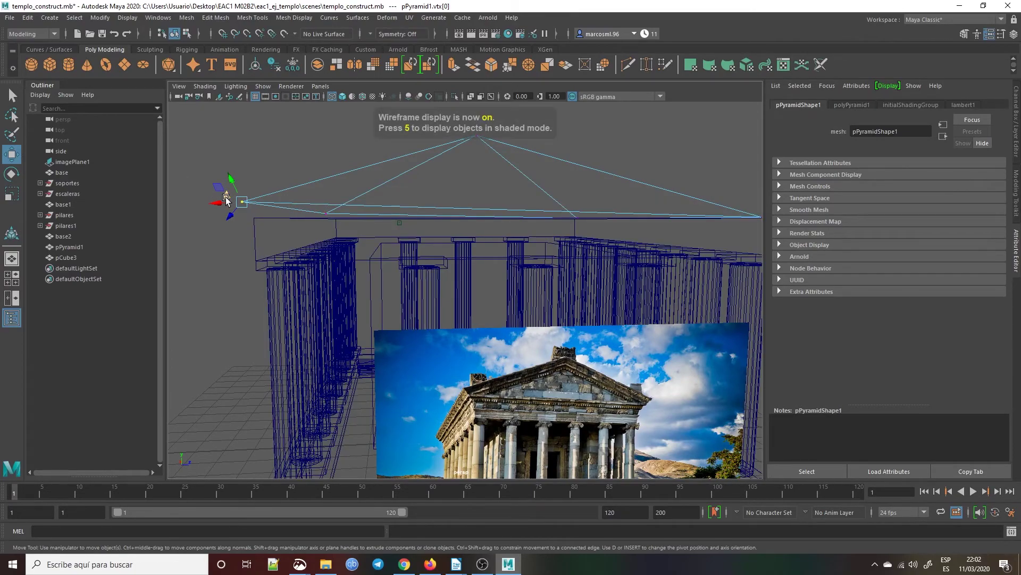
key(5)
drag(220, 189, 235, 206)
Adjust the remaining roof corner against the slab's corner and clear the vertex selection.
alt+drag(300, 256, 540, 247)
click(473, 222)
alt+drag(611, 259, 563, 336)
middle_drag(541, 414, 521, 404)
alt+drag(522, 404, 638, 372)
drag(632, 187, 622, 209)
click(664, 243)
alt+drag(665, 244, 668, 230)
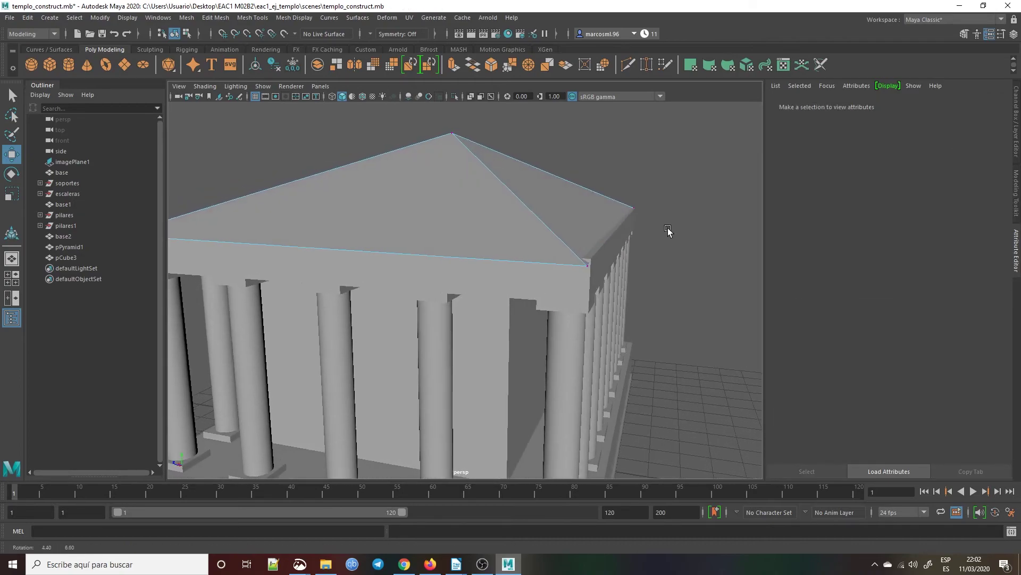
Move the pyramid roof's front corner vertex (vtx[3]) onto the slab's corner and return the roof to object mode.
click(586, 266)
drag(588, 273, 590, 266)
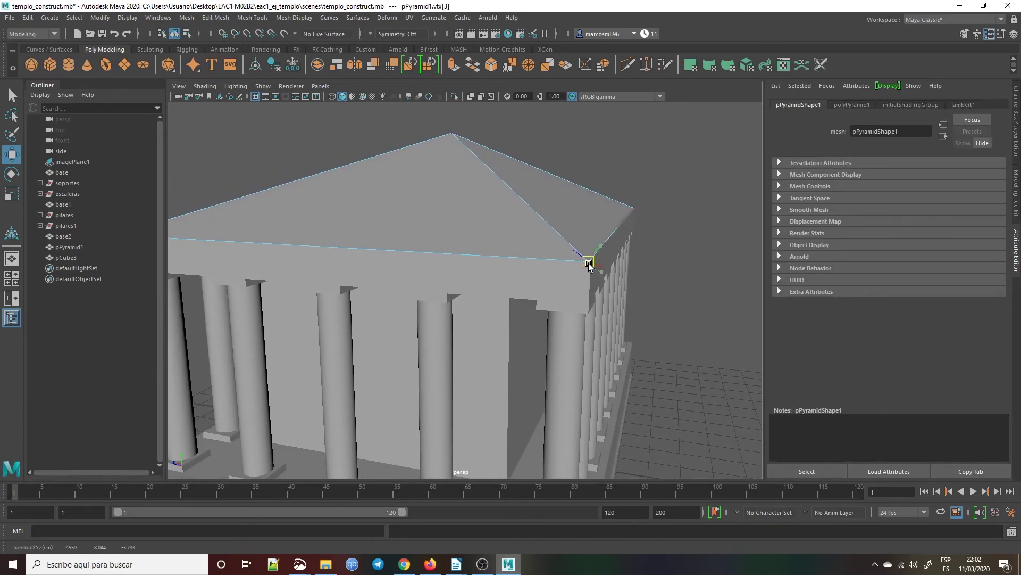
click(672, 243)
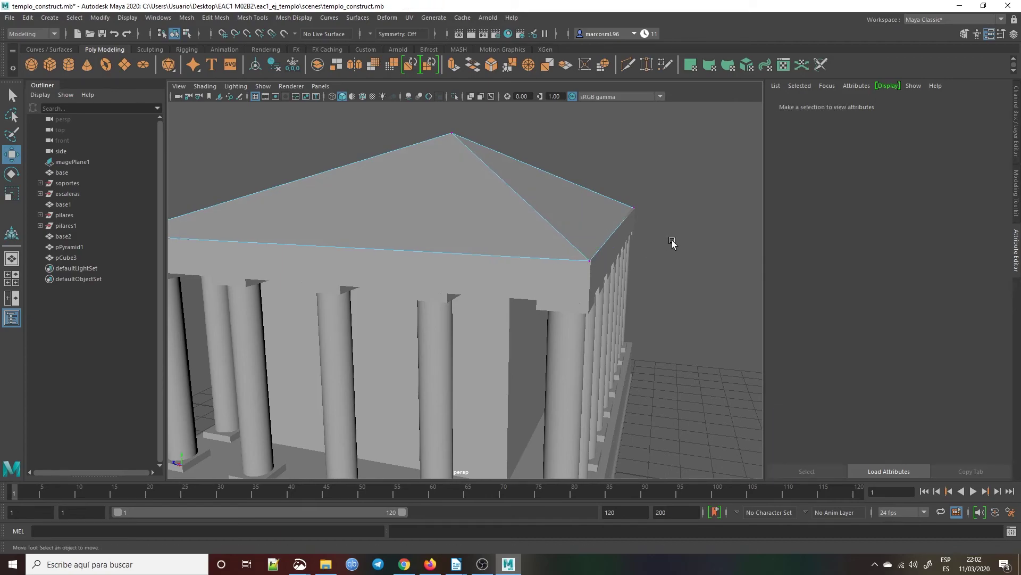
click(603, 274)
click(665, 257)
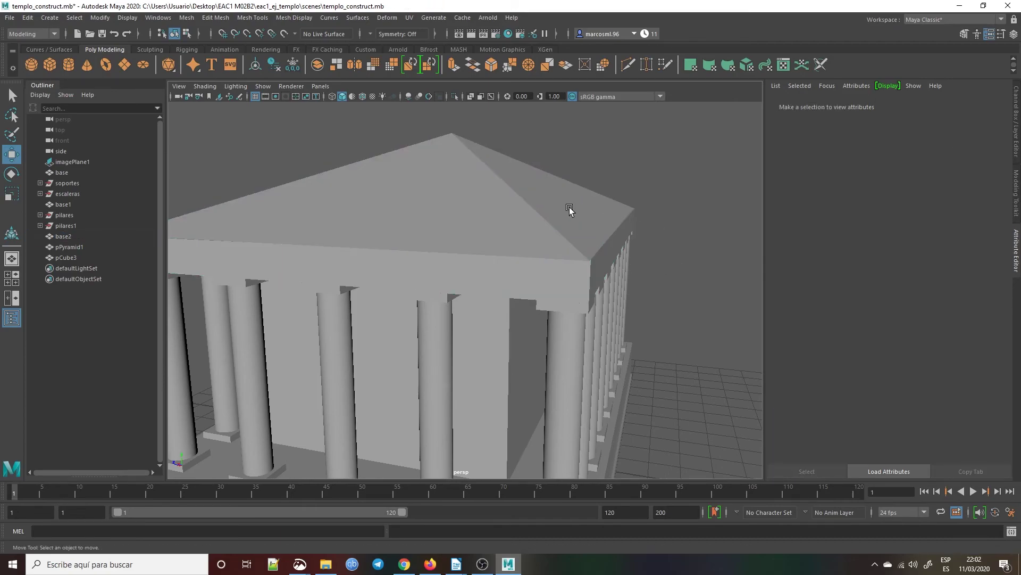
Return the pPyramid1 roof to vertex editing and fit corner vertex vtx[0] to the slab's corner.
click(573, 209)
alt+drag(673, 221, 471, 240)
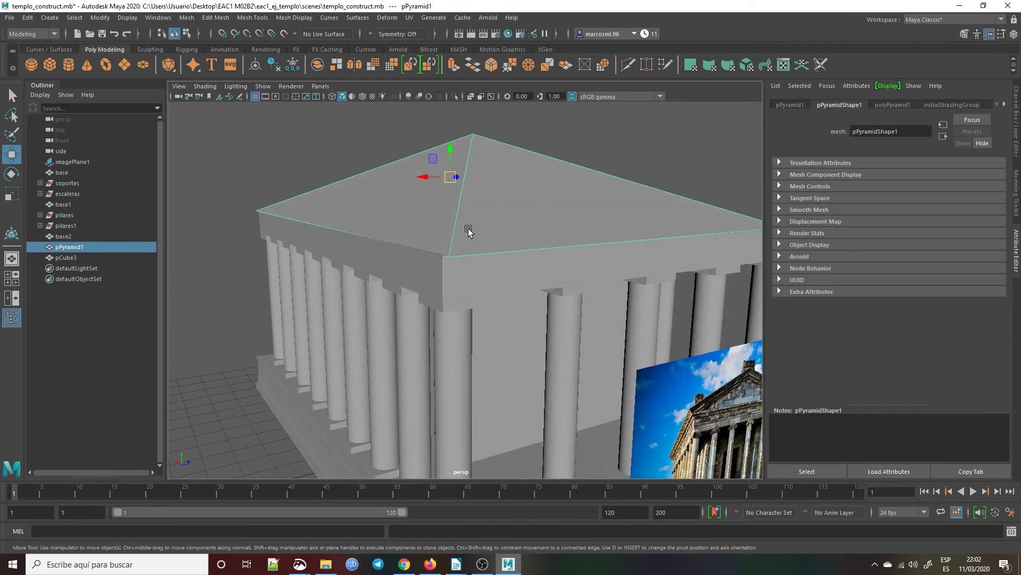
right_drag(471, 241, 421, 230)
click(448, 257)
drag(449, 258, 406, 298)
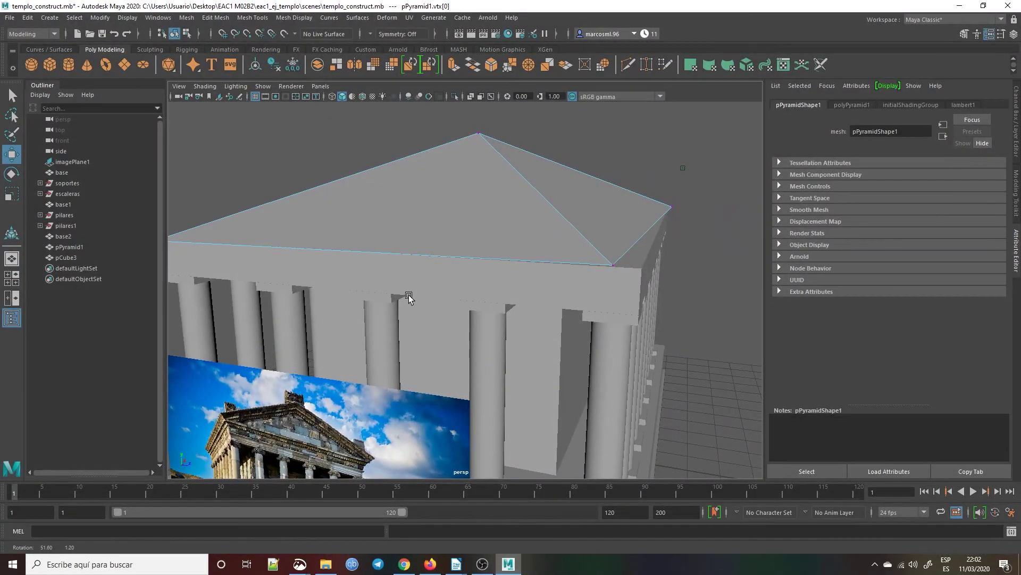
Move roof corner vertex vtx[1] outward to cover the slab's corner.
click(613, 266)
drag(613, 269, 593, 355)
drag(663, 311, 455, 403)
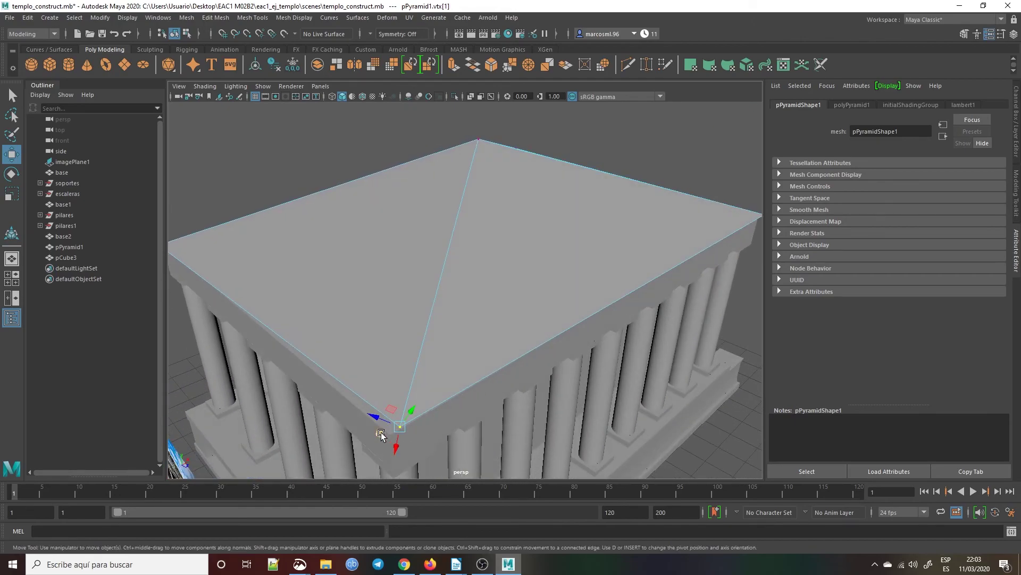
drag(391, 409, 243, 456)
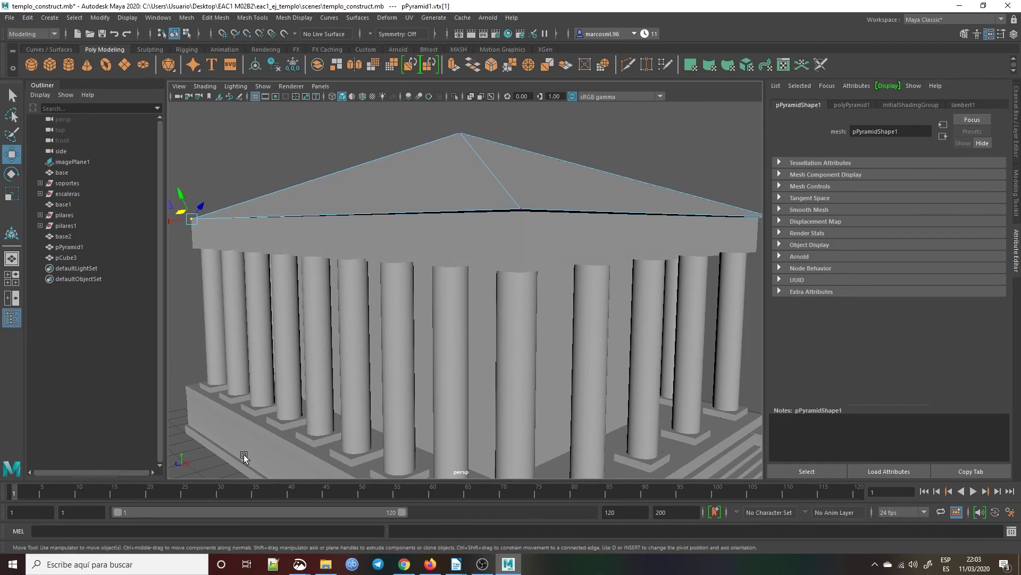
Check roof corner vtx[2] against the slab, refine vtx[3] at its slab corner, and clear the selection.
alt+drag(635, 318, 558, 292)
click(357, 221)
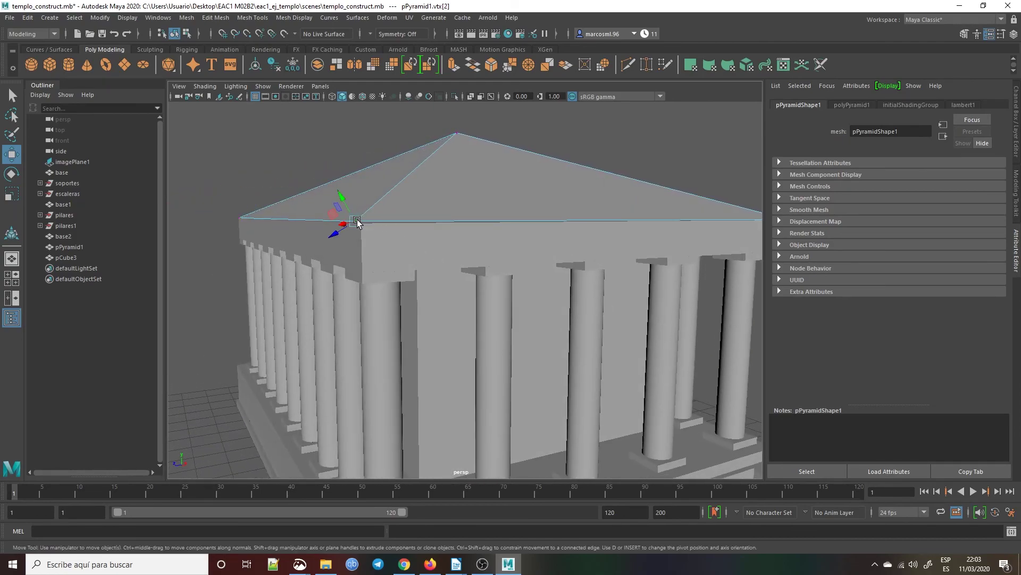
alt+drag(347, 275, 273, 285)
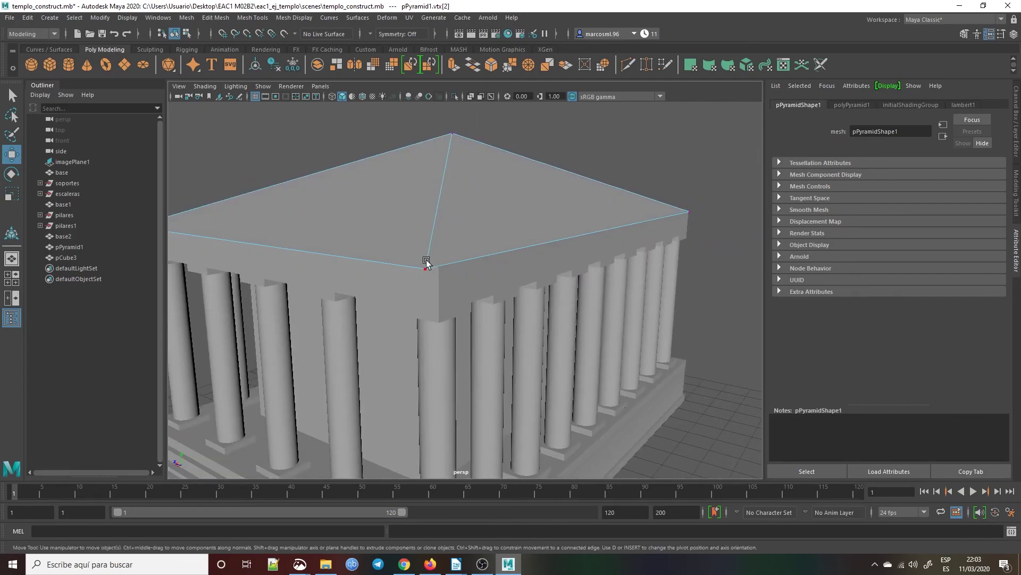
drag(428, 271, 438, 267)
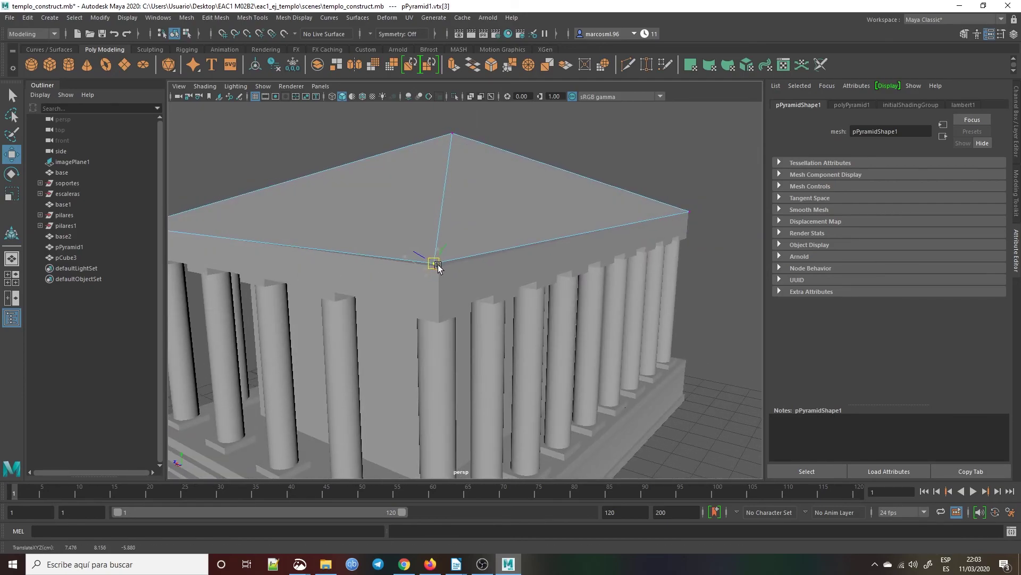
alt+drag(589, 283, 511, 311)
click(703, 153)
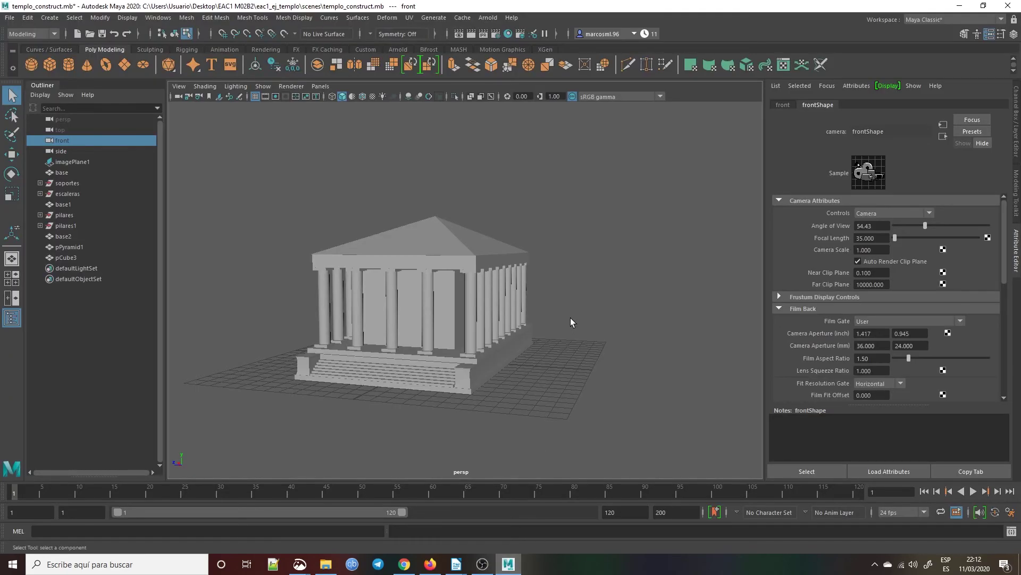
Switch to the four-view layout and frame the whole temple in every view.
alt+drag(557, 330, 508, 299)
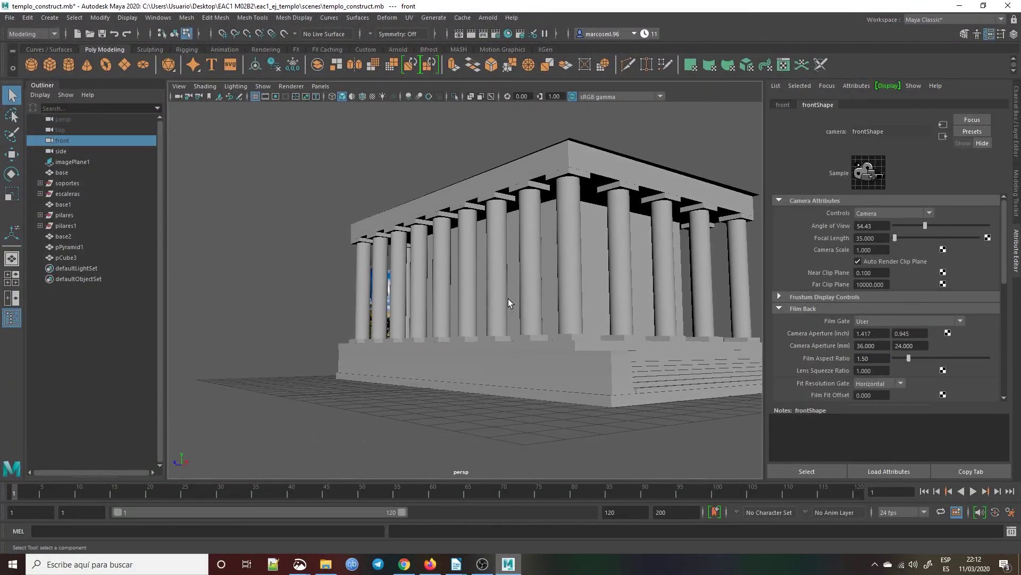
click(11, 278)
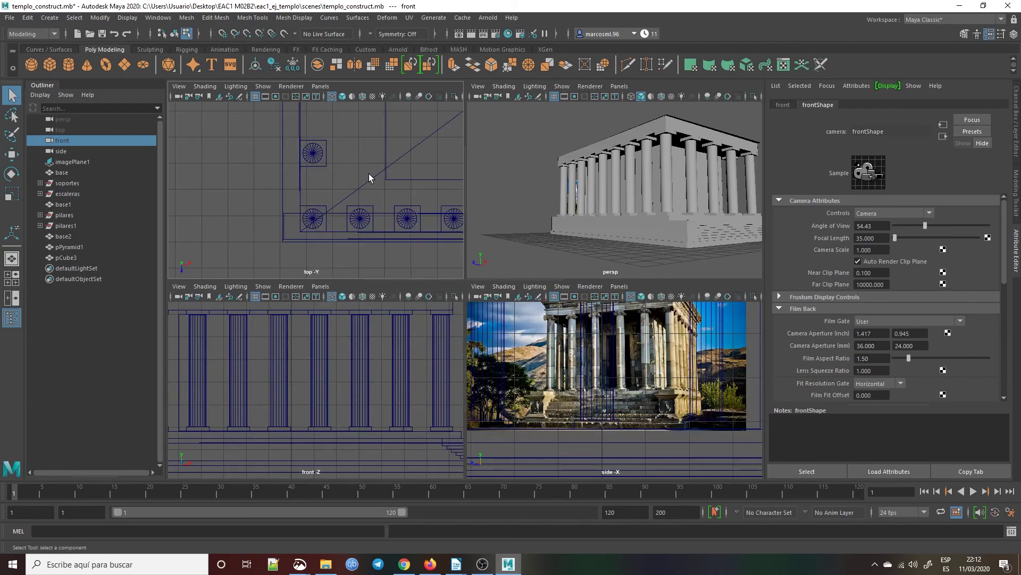
key(f)
key(f)
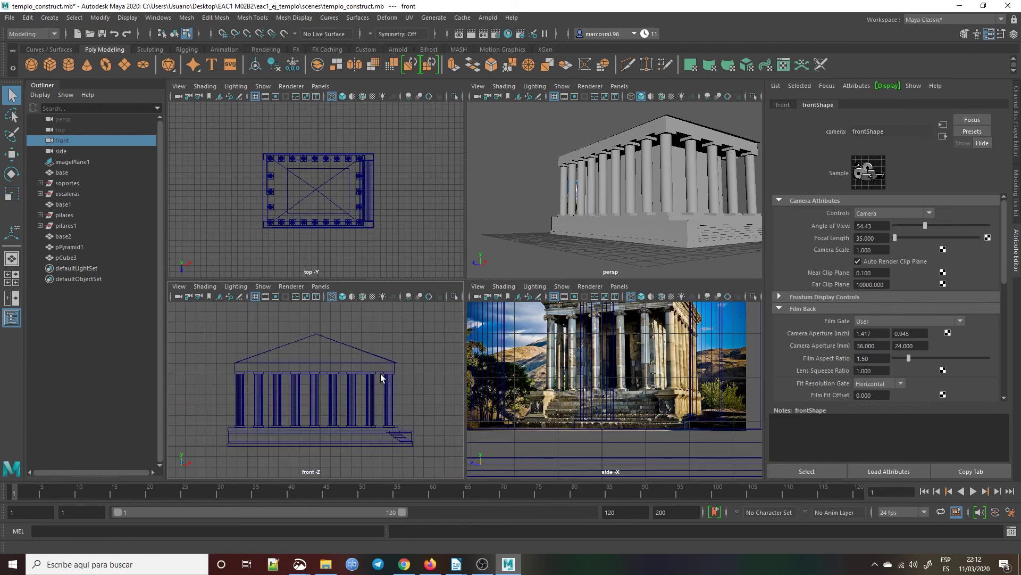
key(f)
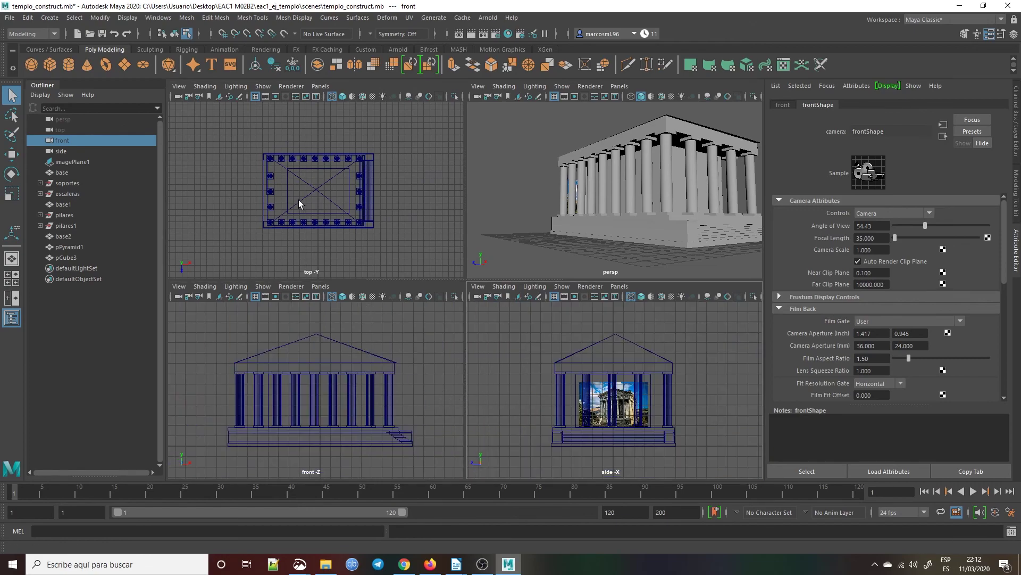
key(f)
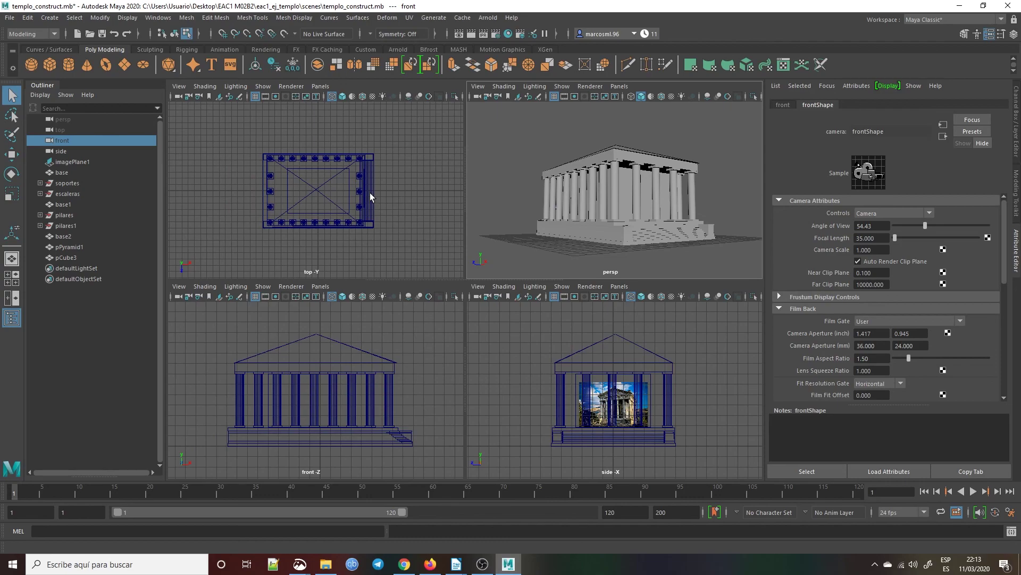
Set the top, front and side views to shaded display and inspect the finished temple from all sides.
key(5)
key(5)
key(5)
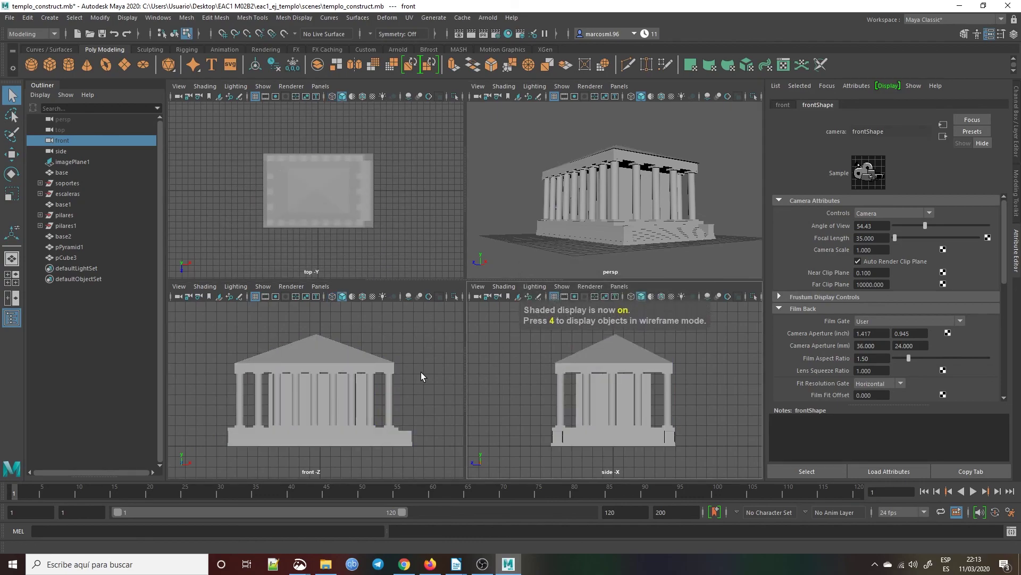
key(5)
scroll(382, 385, up, 2)
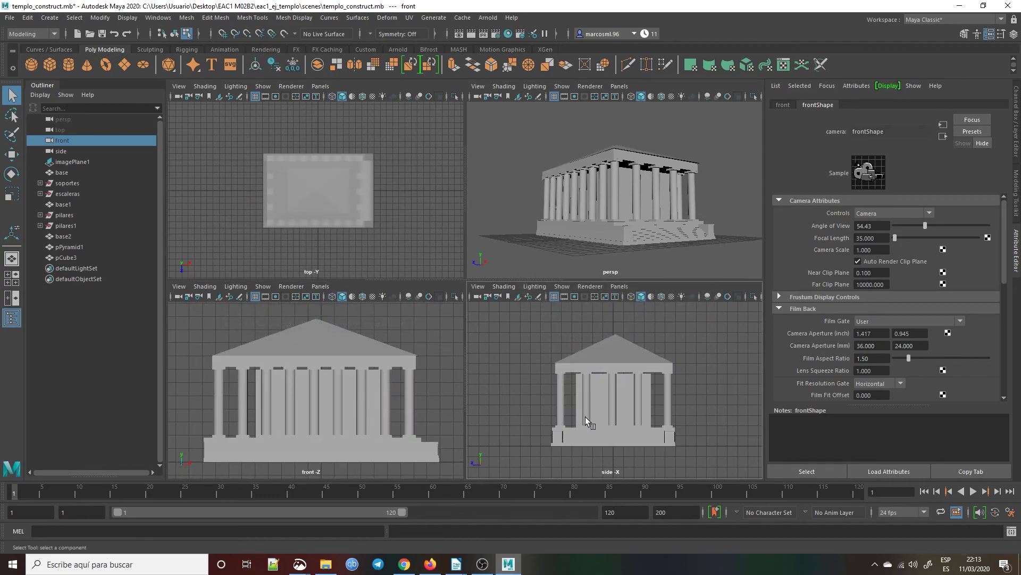
scroll(585, 416, up, 1)
scroll(605, 419, up, 1)
scroll(599, 420, down, 1)
scroll(320, 203, up, 1)
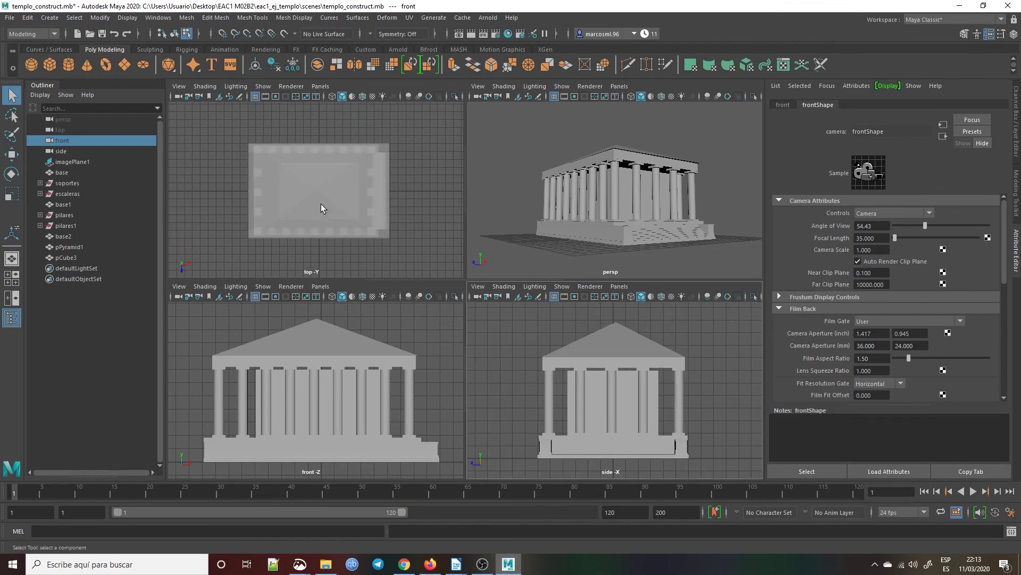
scroll(321, 208, up, 1)
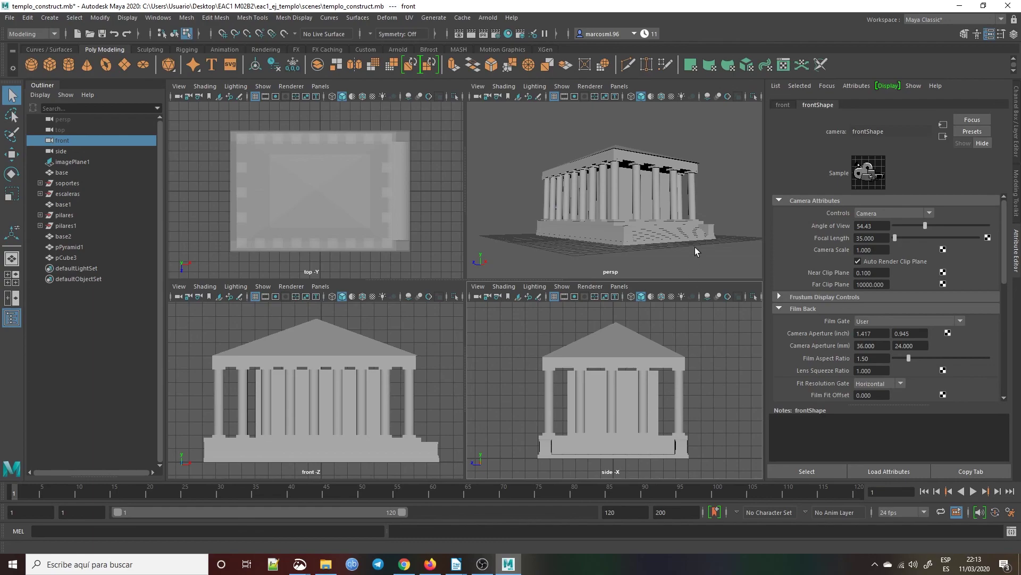
alt+drag(695, 247, 584, 266)
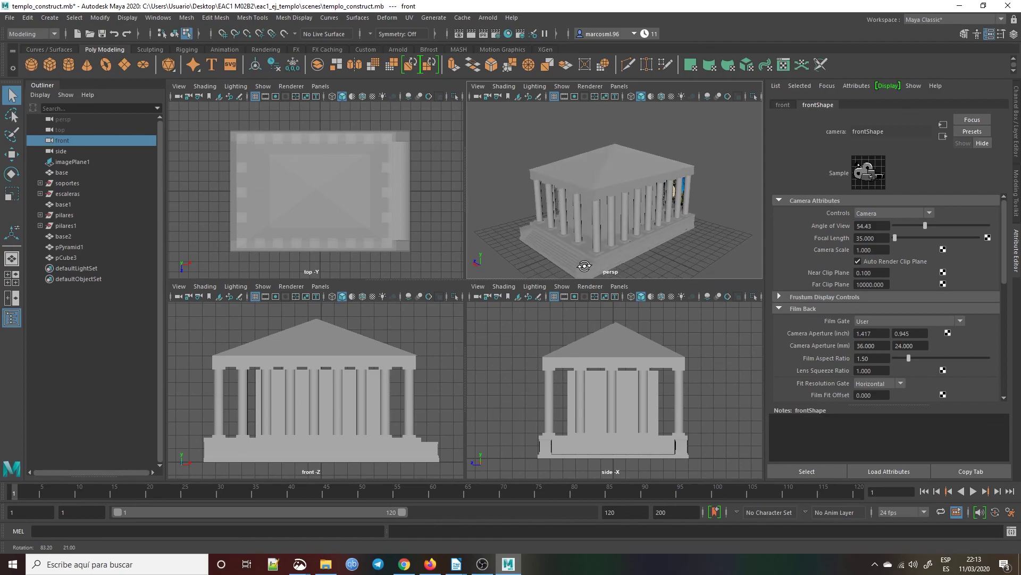